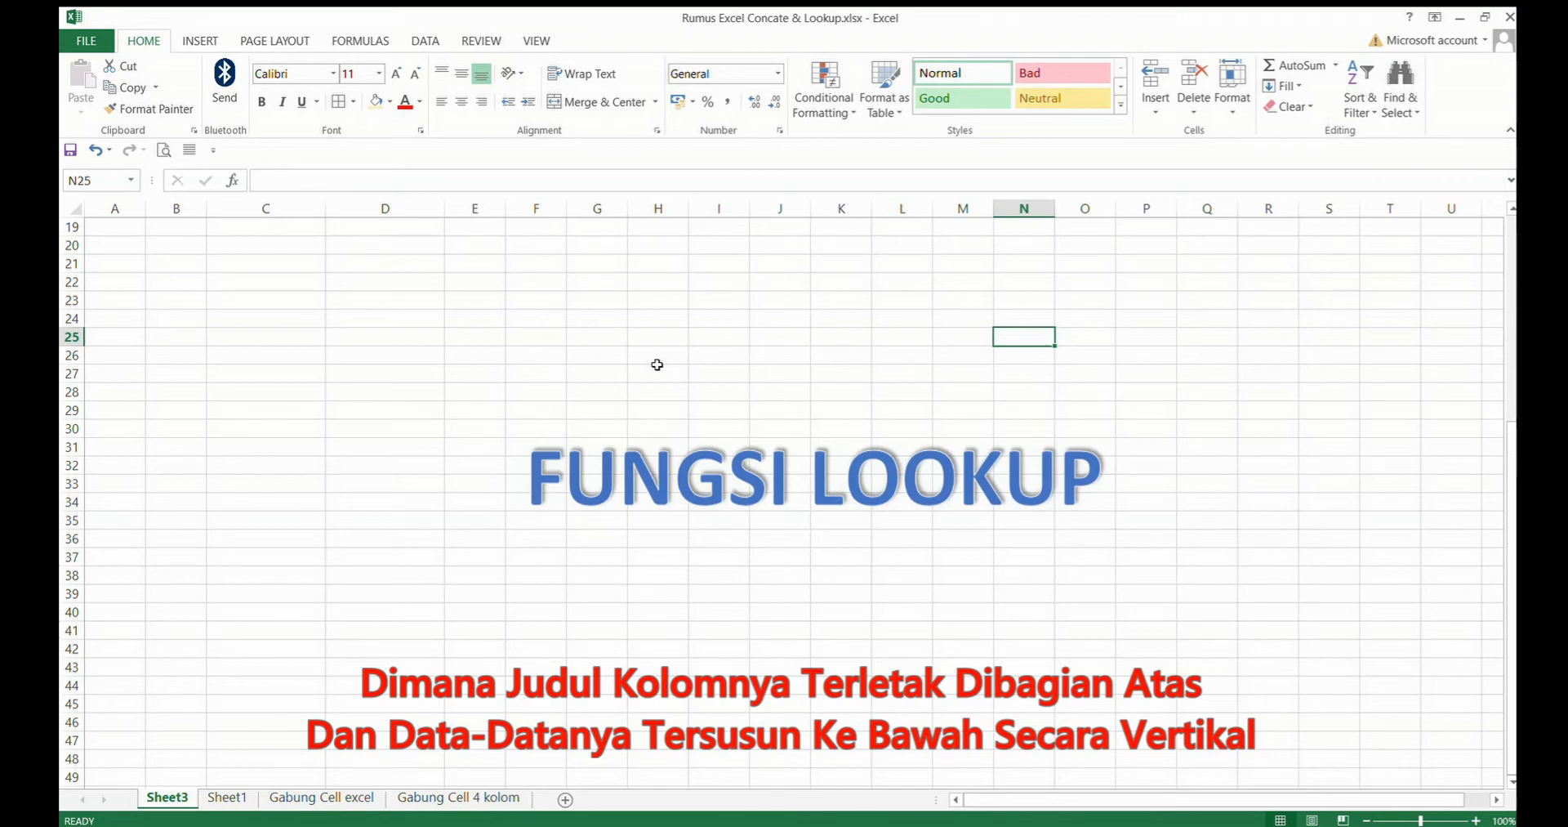
{"action": "scroll", "coordinate": [658, 364], "scroll_direction": "up", "scroll_amount": 6}
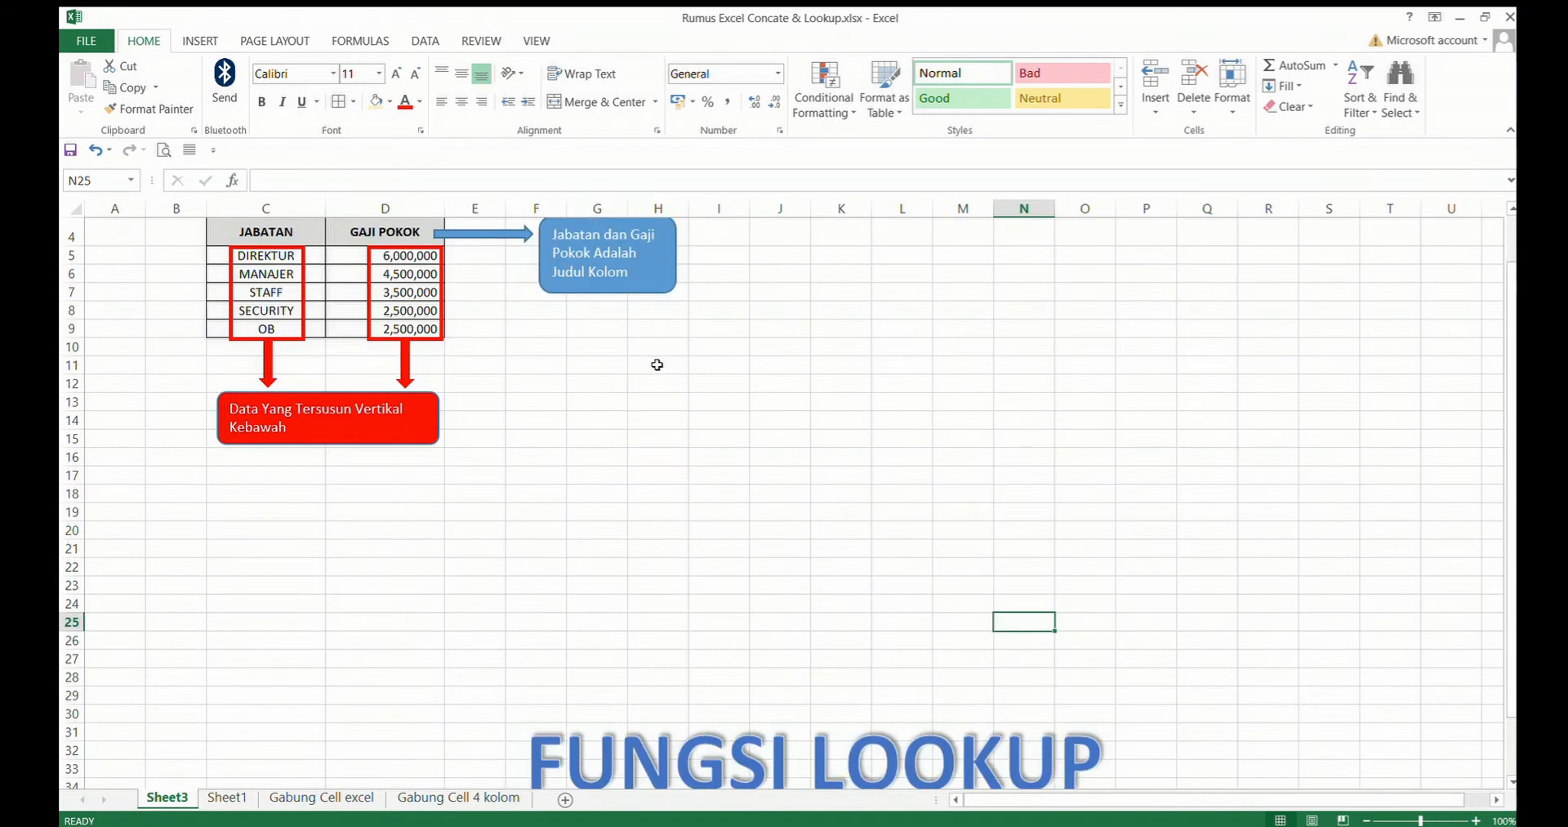
{"action": "left_click", "coordinate": [752, 347]}
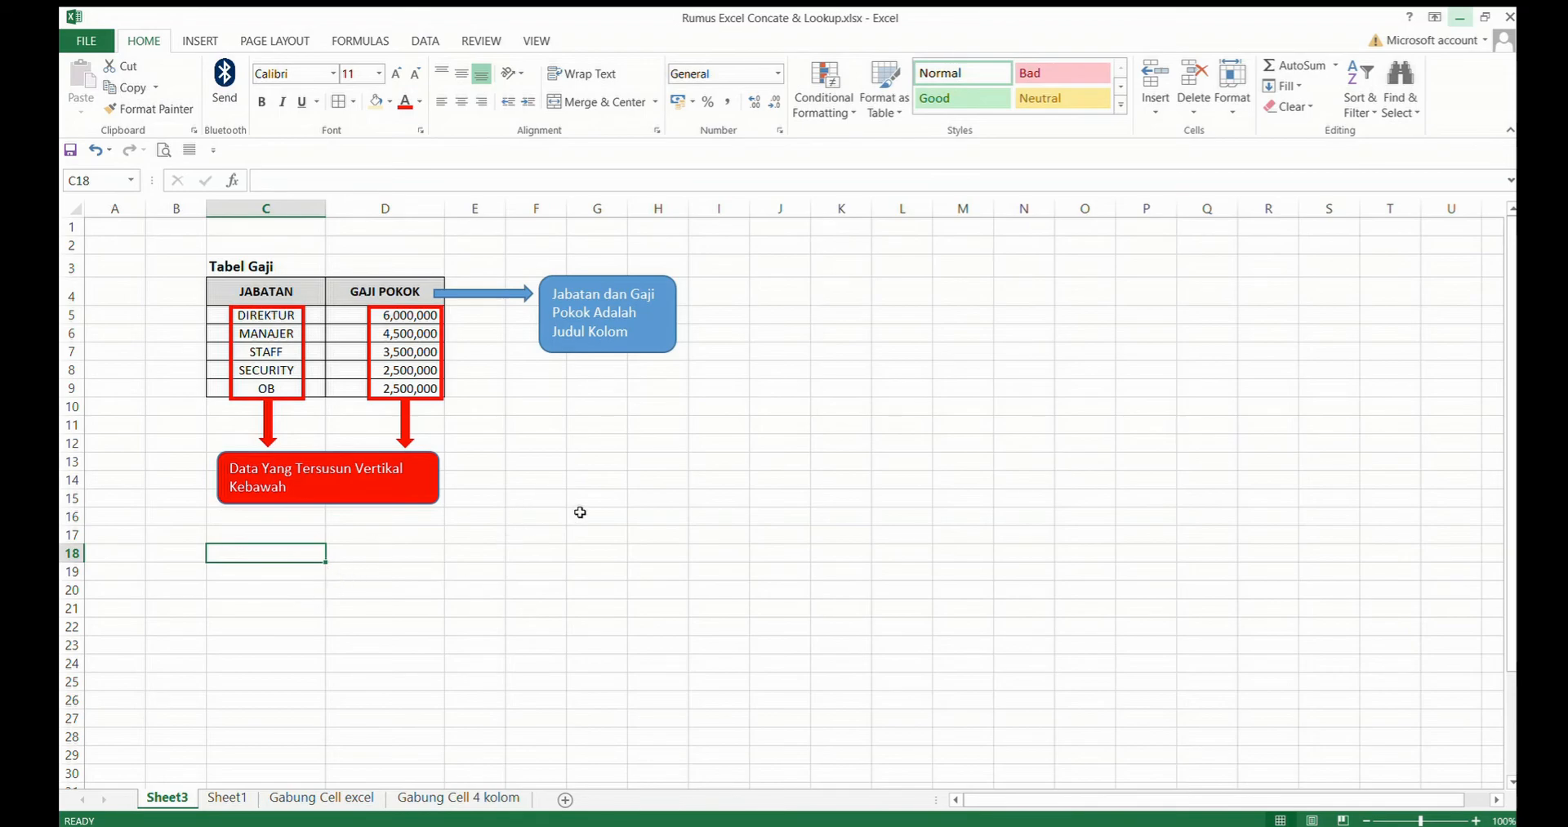
{"action": "type", "text": "=vl"}
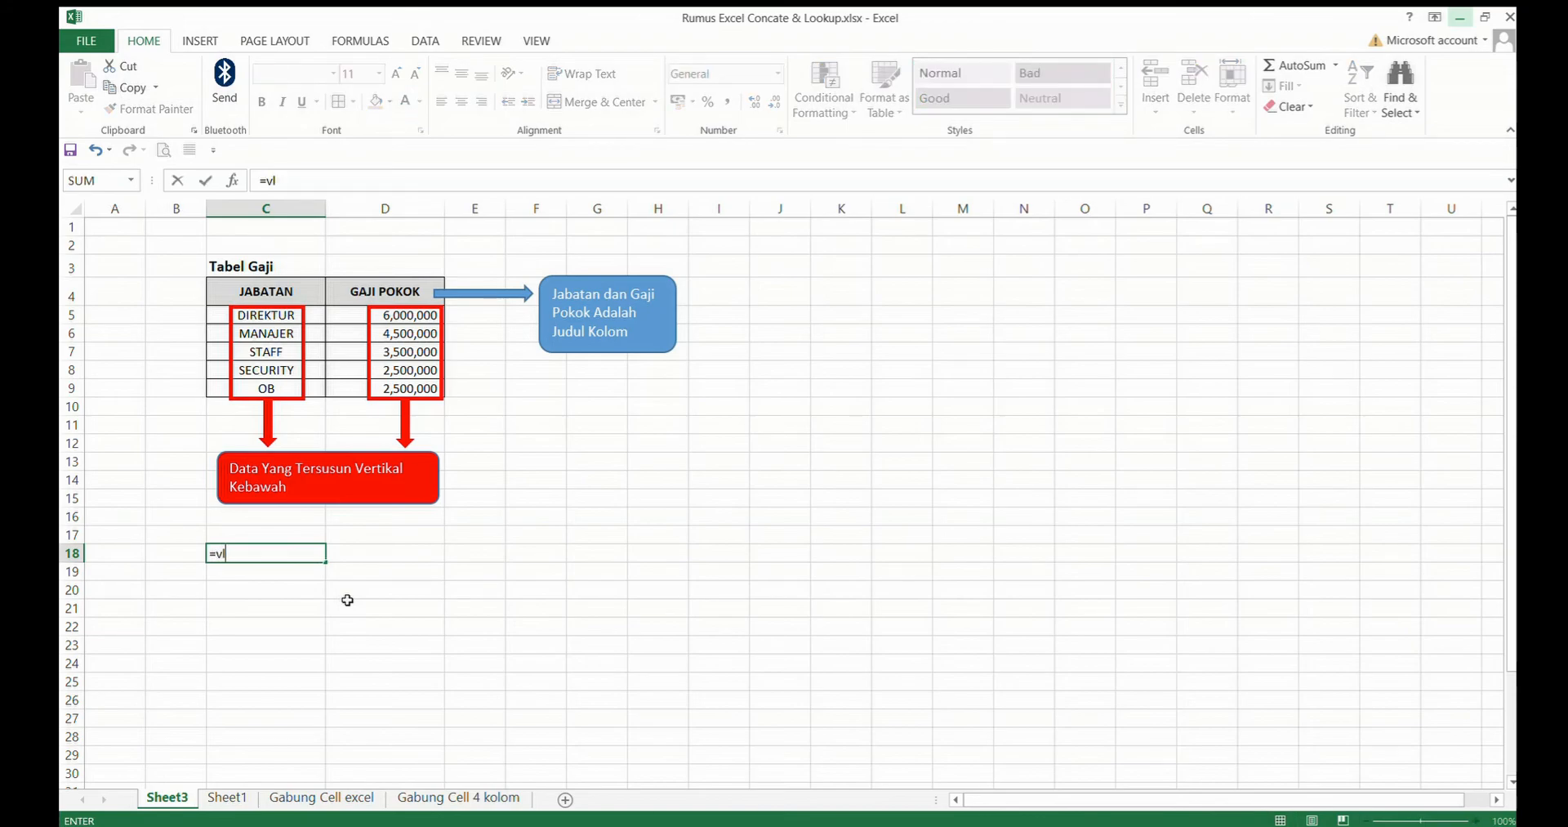
{"action": "type", "text": "ookup("}
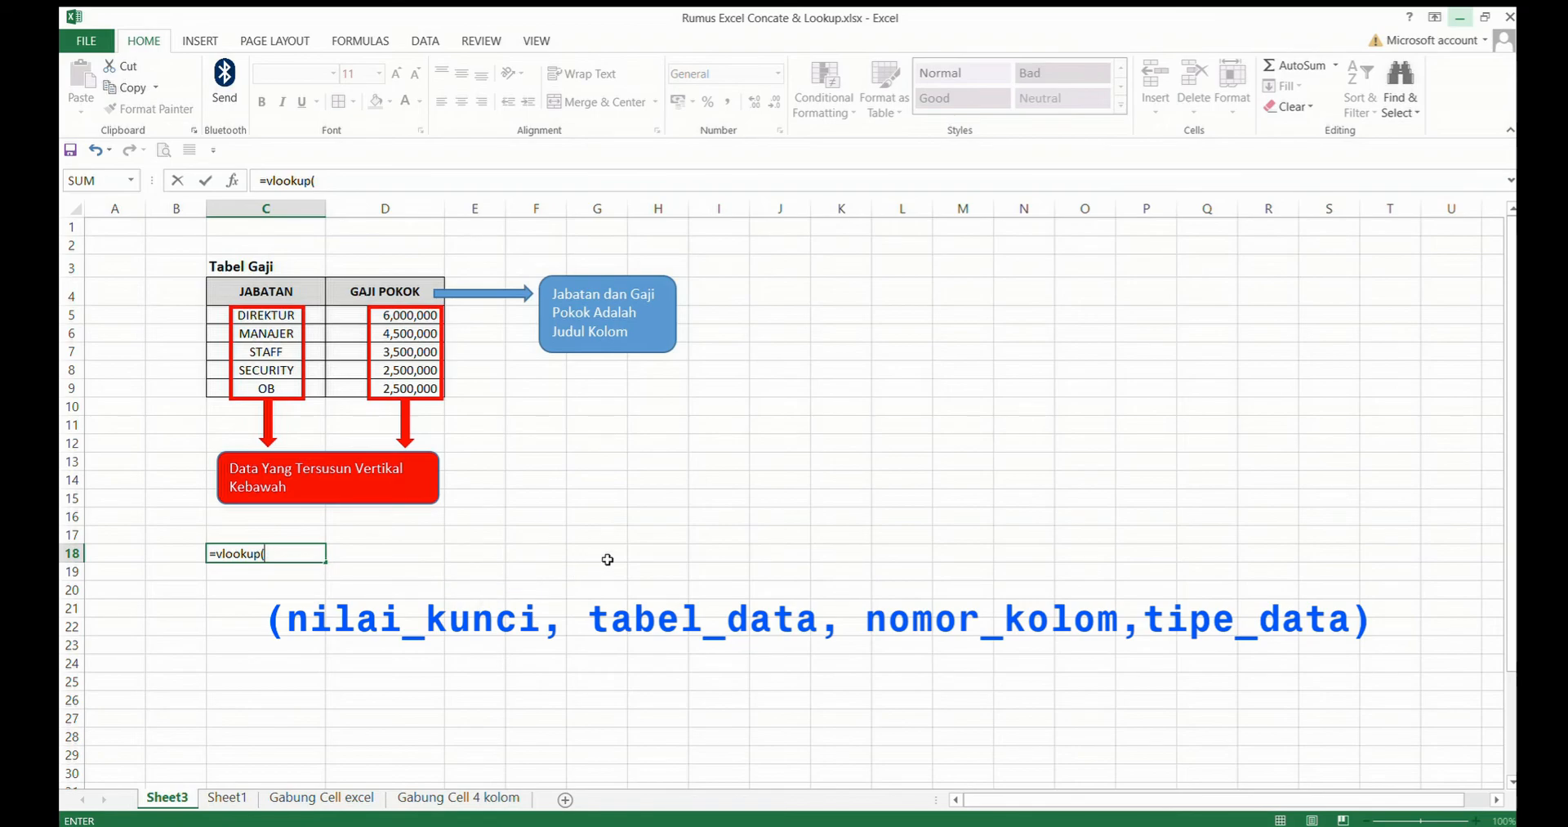
{"action": "key", "text": "Escape"}
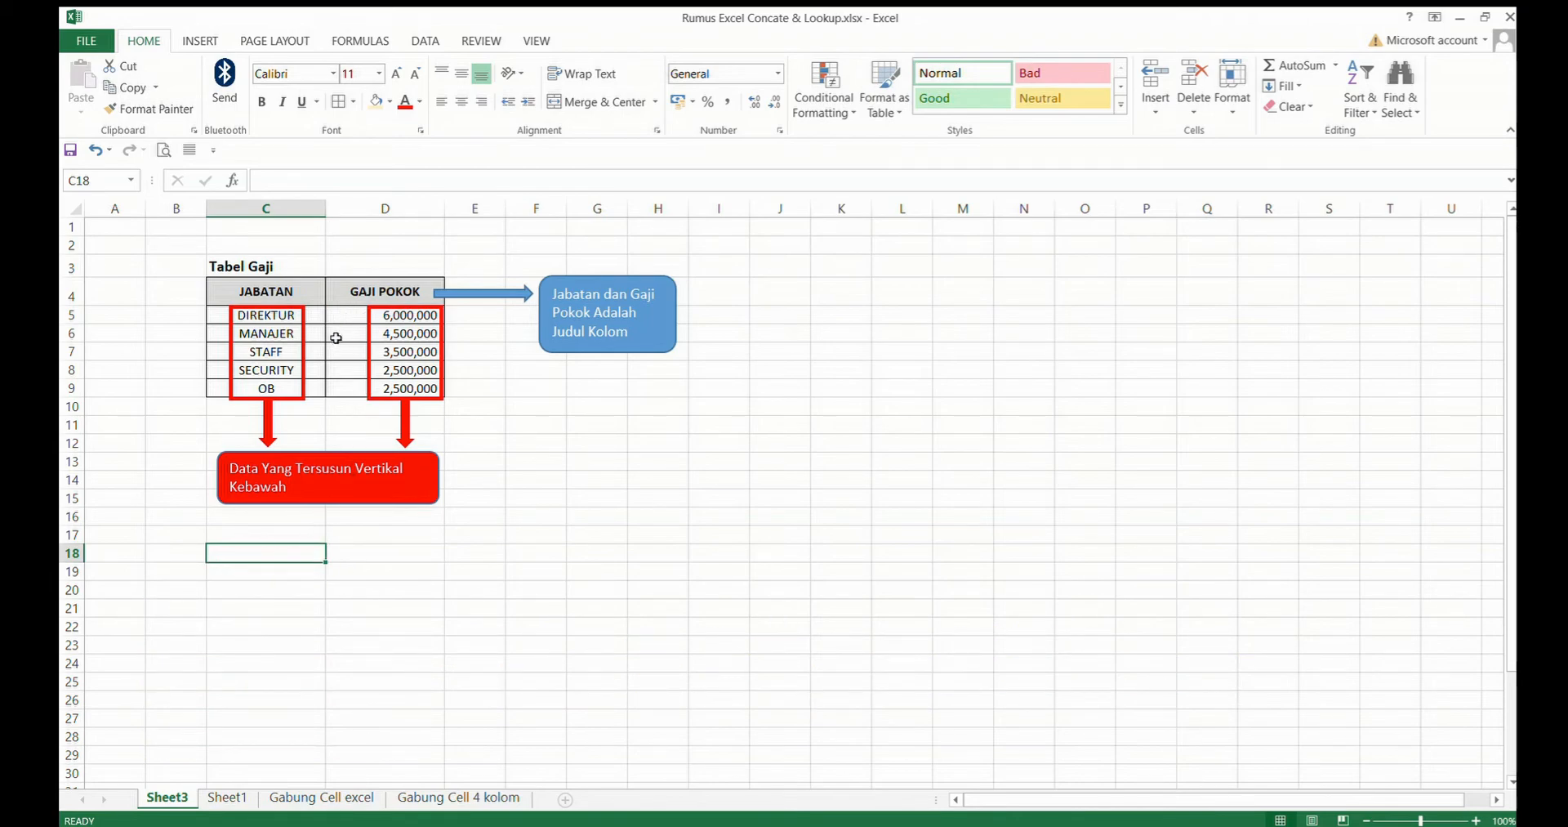
{"action": "left_click", "coordinate": [278, 318]}
{"action": "left_click", "coordinate": [270, 335]}
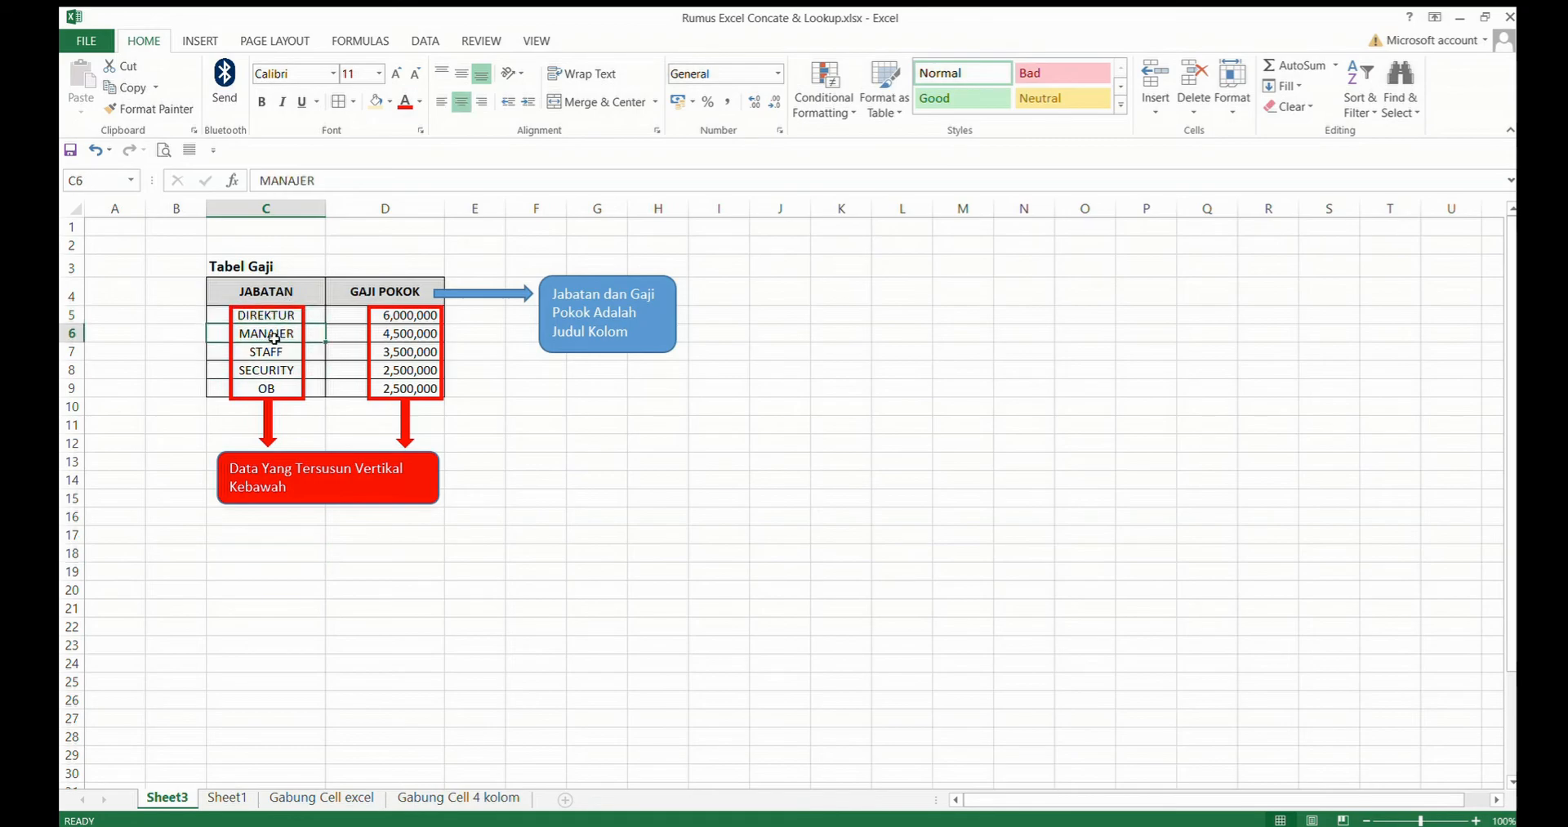
{"action": "left_click", "coordinate": [269, 353]}
{"action": "left_click", "coordinate": [267, 369]}
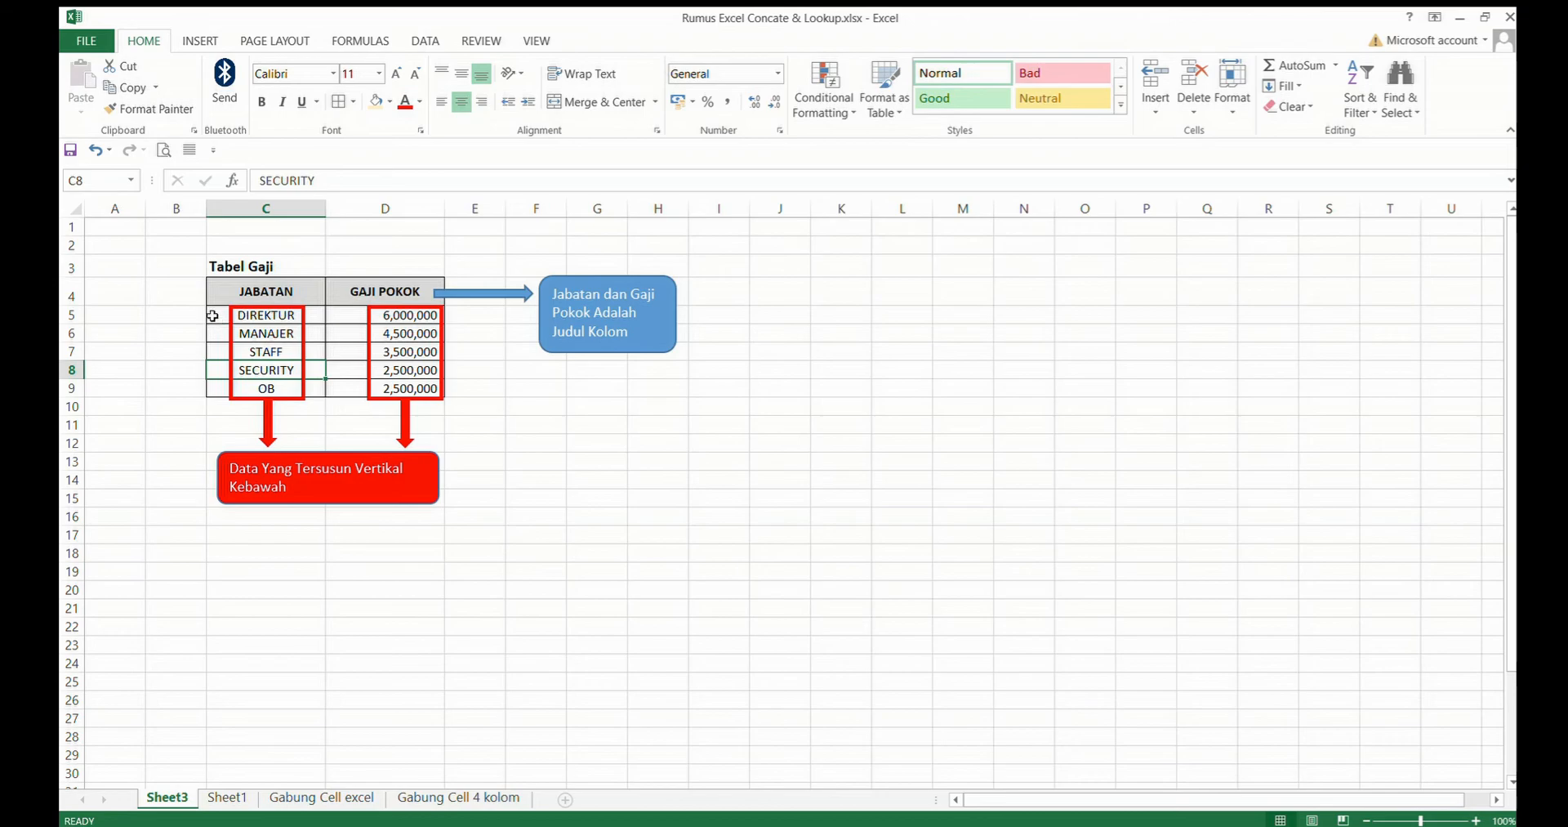
{"action": "mouse_move", "coordinate": [213, 315]}
{"action": "left_mouse_down"}
{"action": "mouse_move", "coordinate": [384, 391]}
{"action": "mouse_move", "coordinate": [360, 395]}
{"action": "left_mouse_up"}
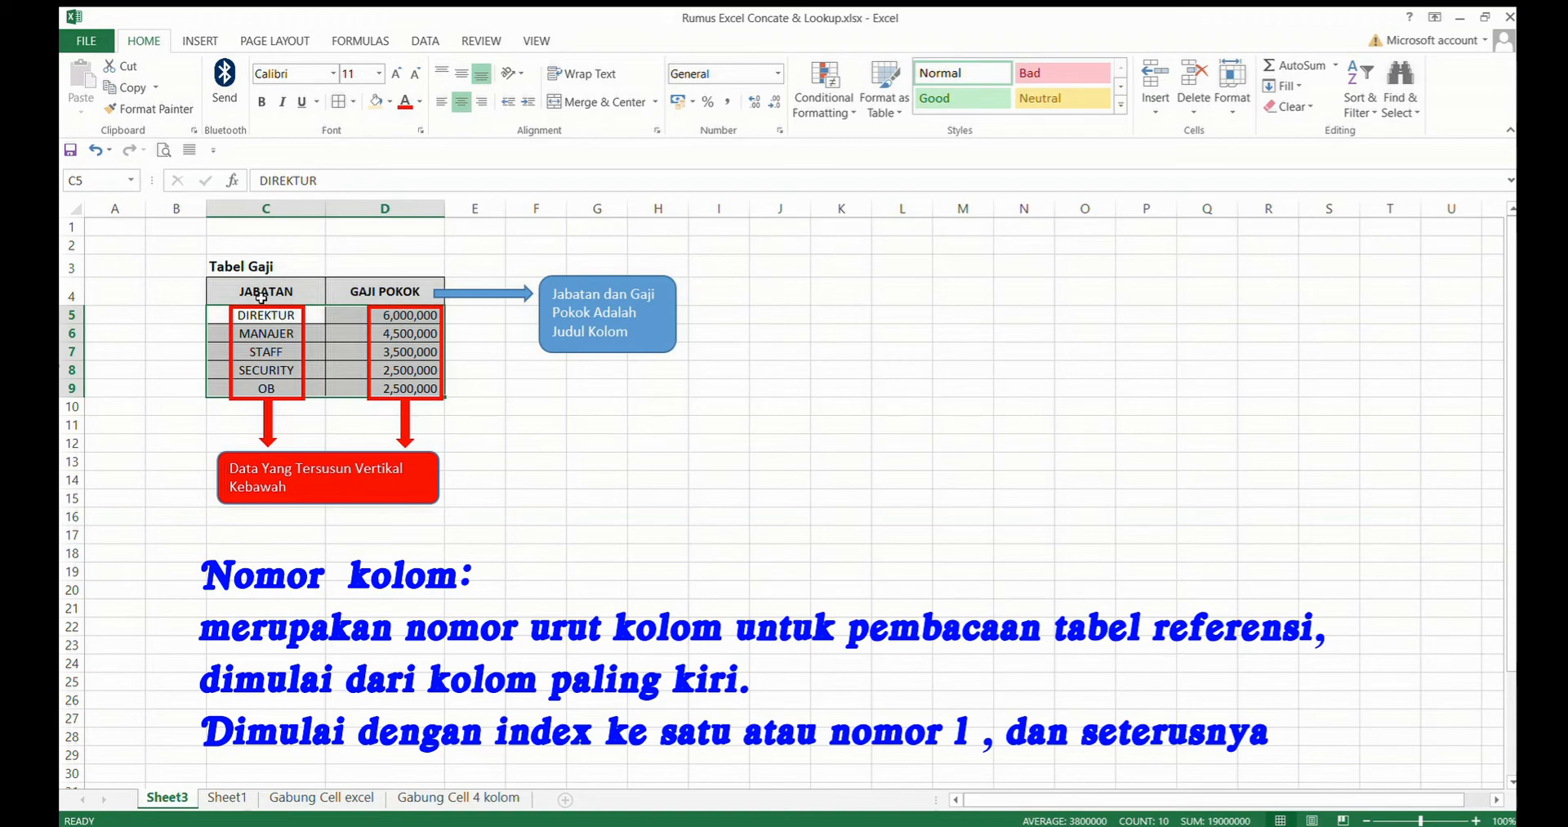
Step: Number the Tabel Gaji columns above their headings by entering 1 in C1 and 2 in D1
{"action": "left_click", "coordinate": [311, 247]}
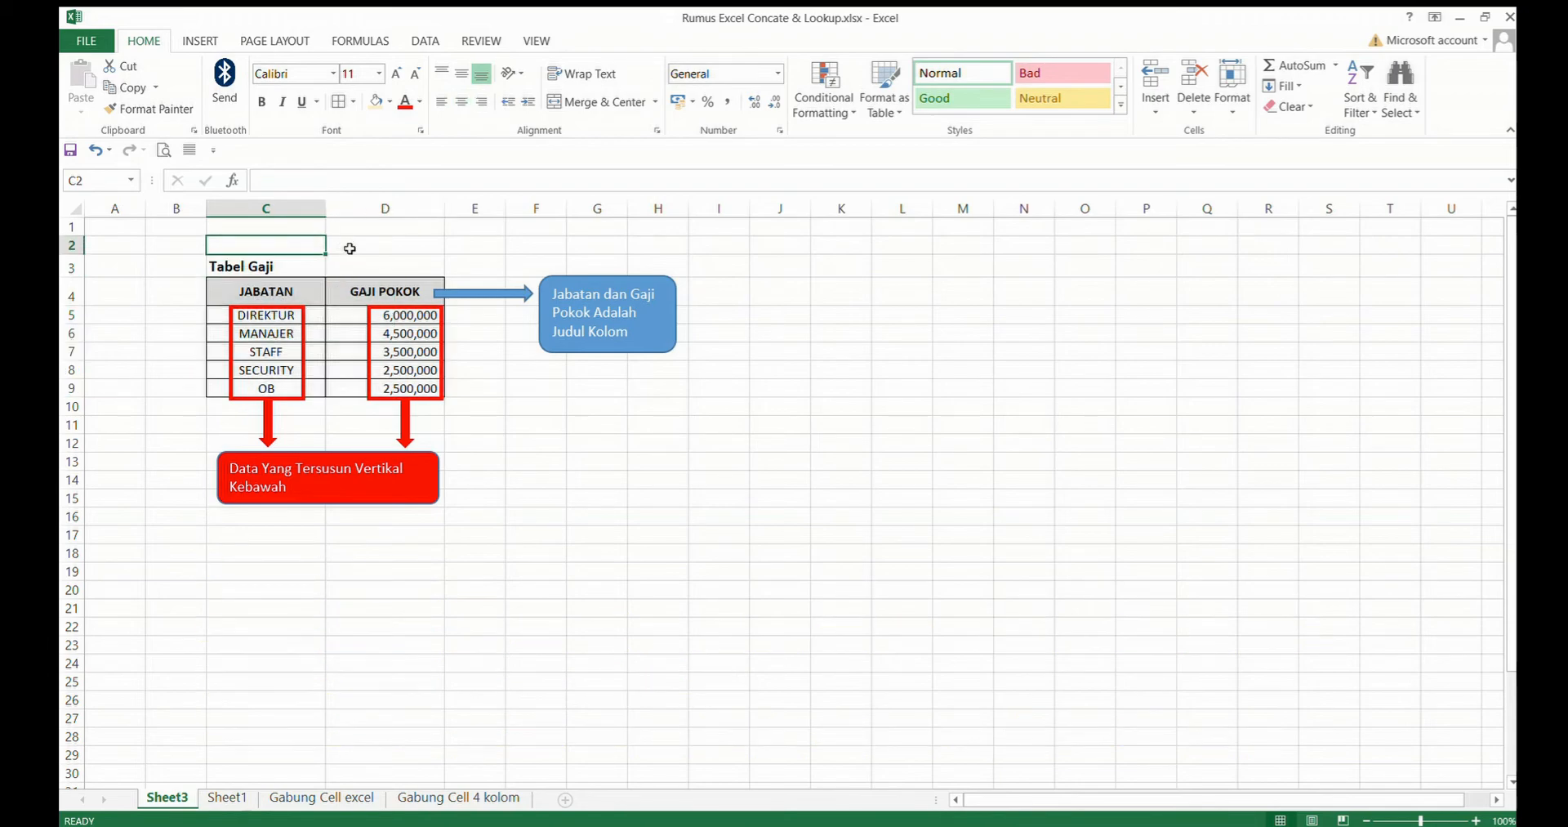
{"action": "left_click", "coordinate": [301, 228]}
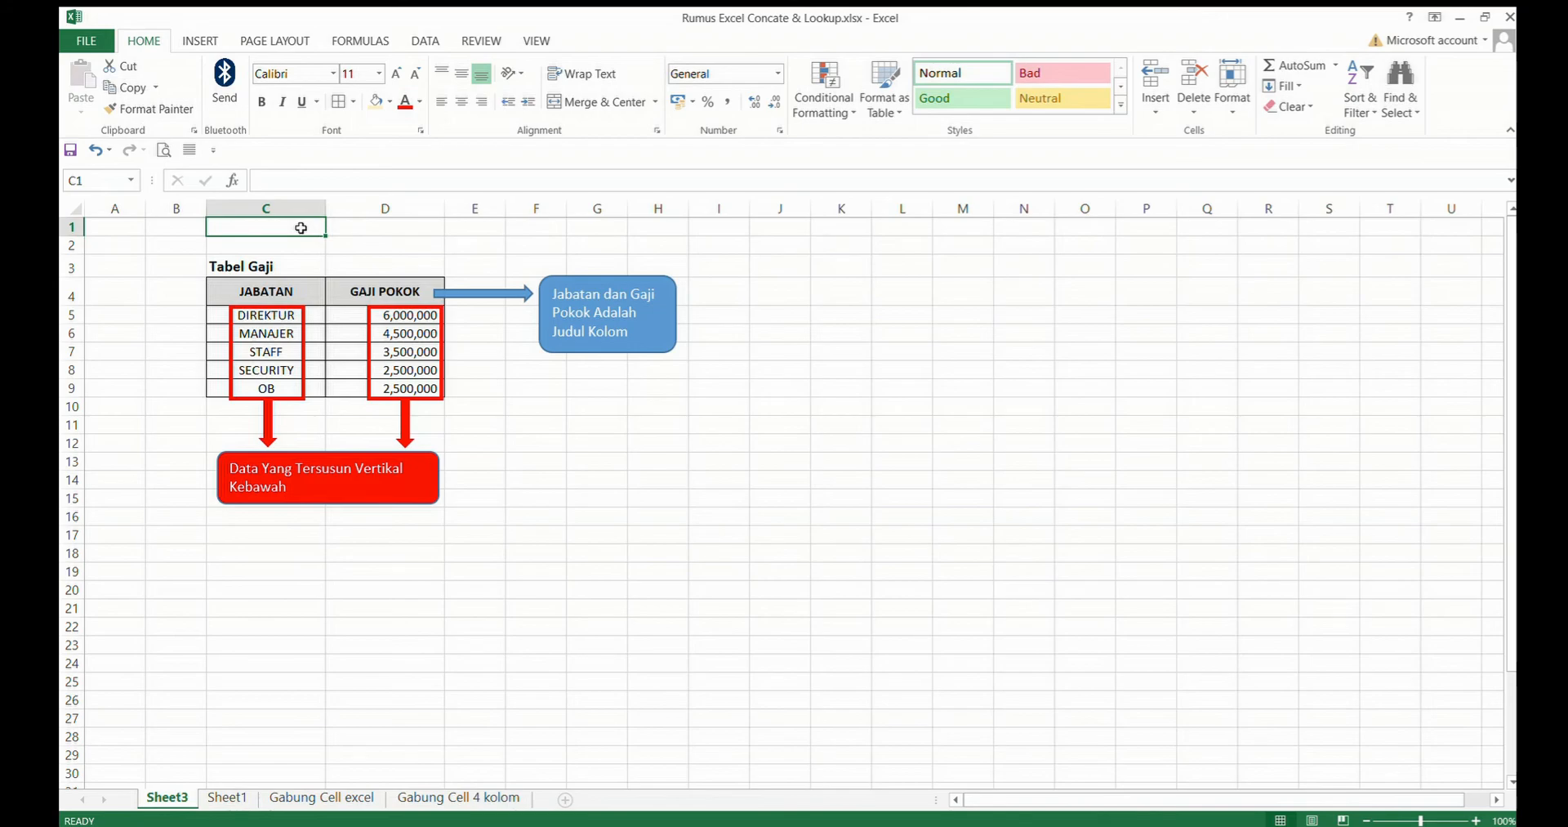
{"action": "type", "text": "1"}
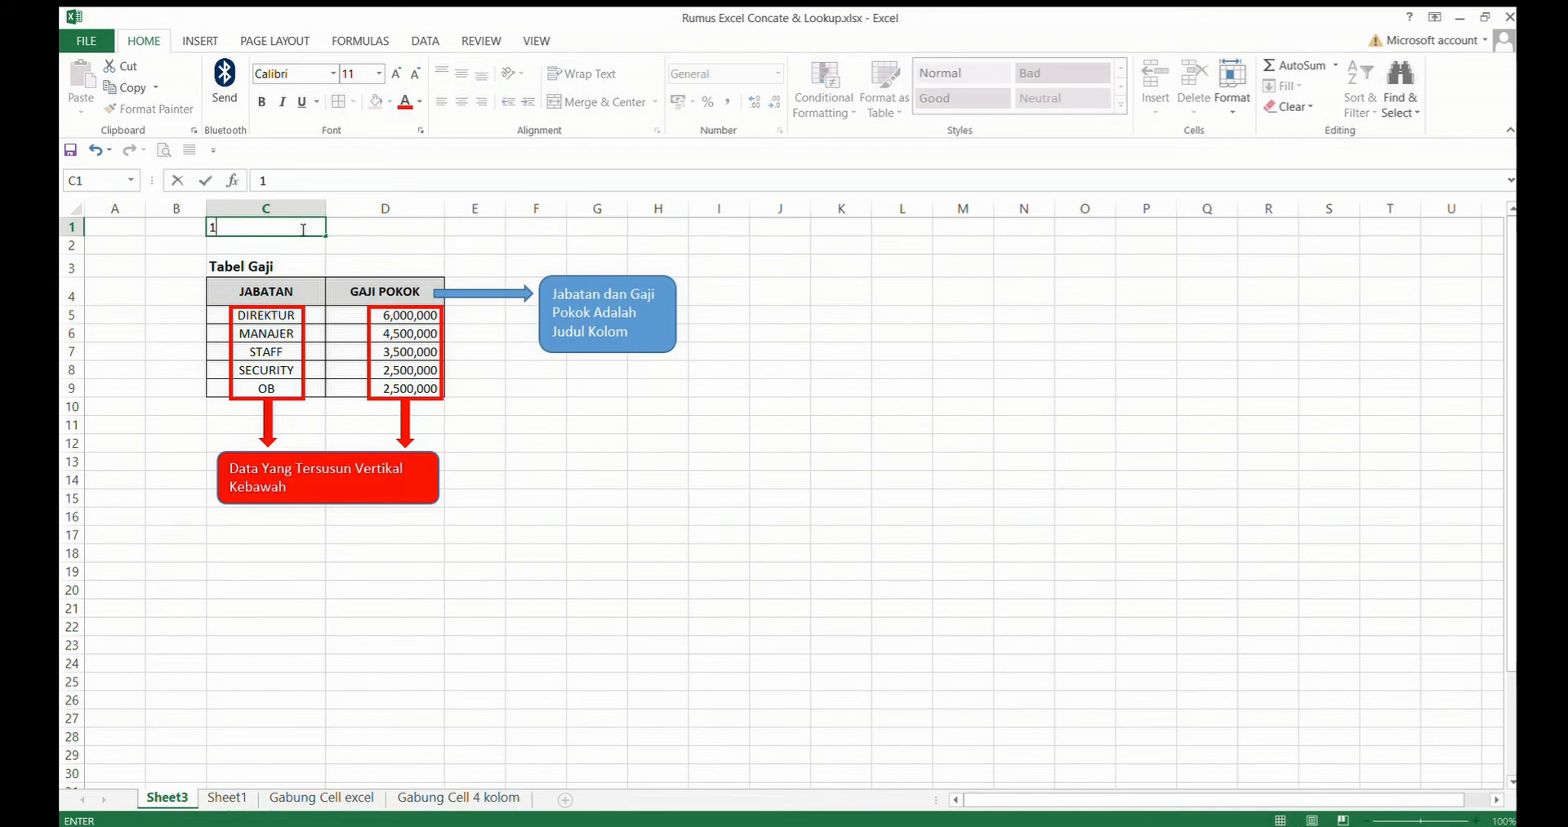
{"action": "key", "text": "Tab"}
{"action": "type", "text": "2"}
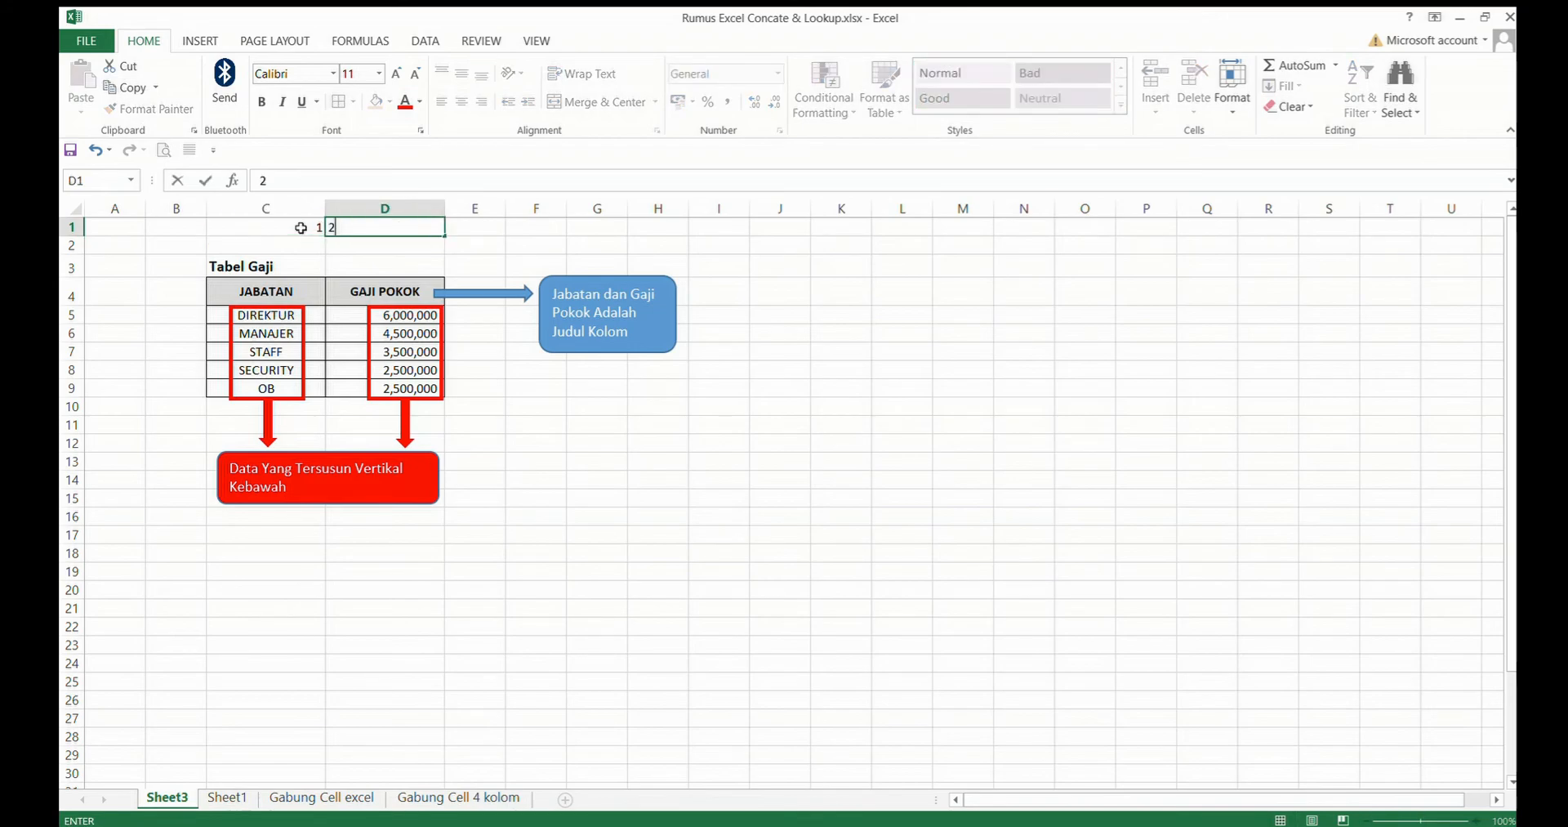
{"action": "key", "text": "Tab"}
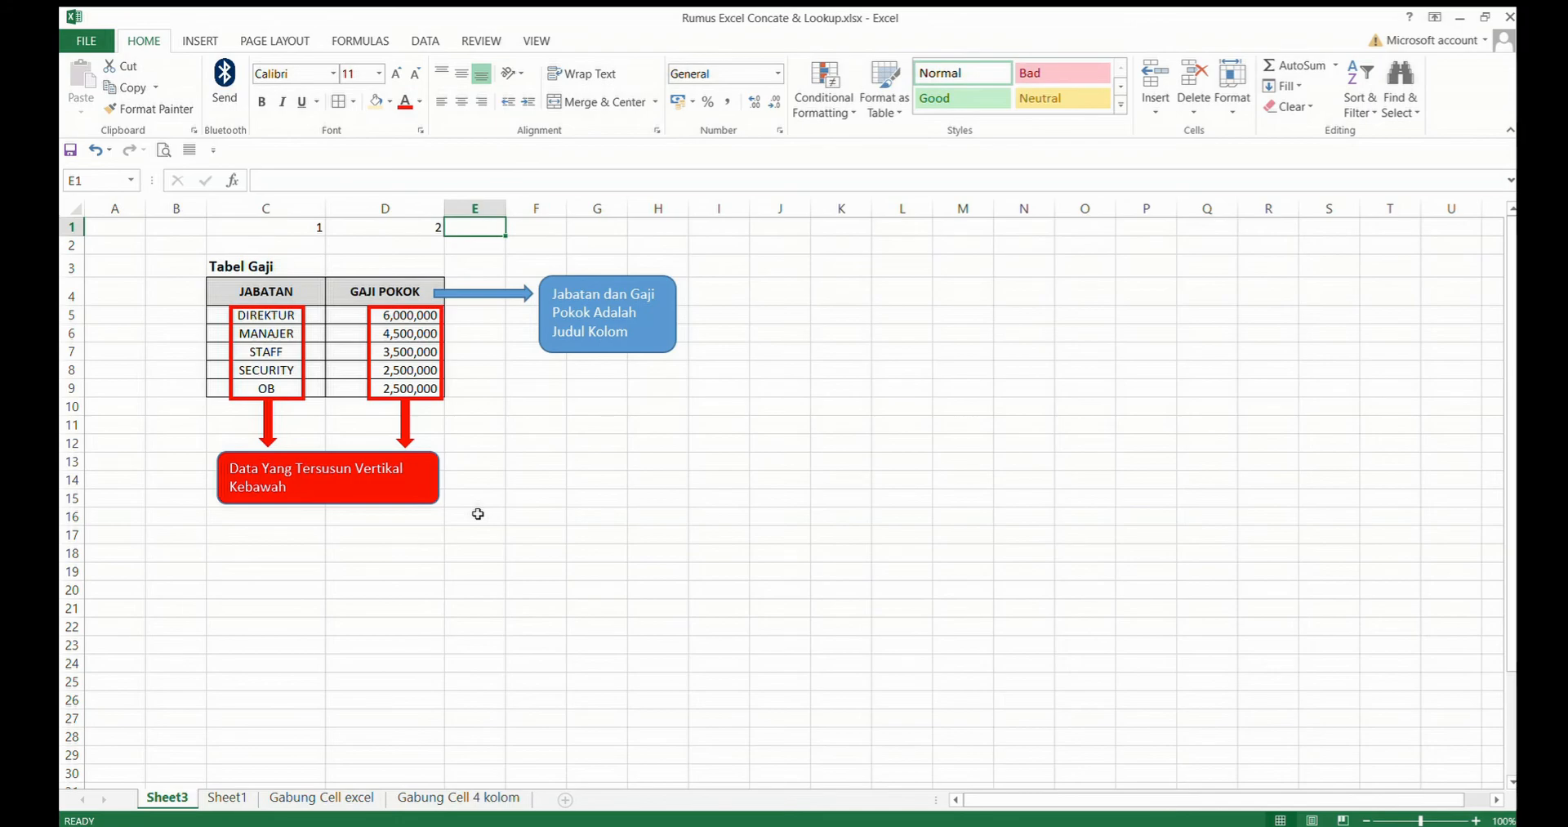
{"action": "left_click", "coordinate": [841, 424]}
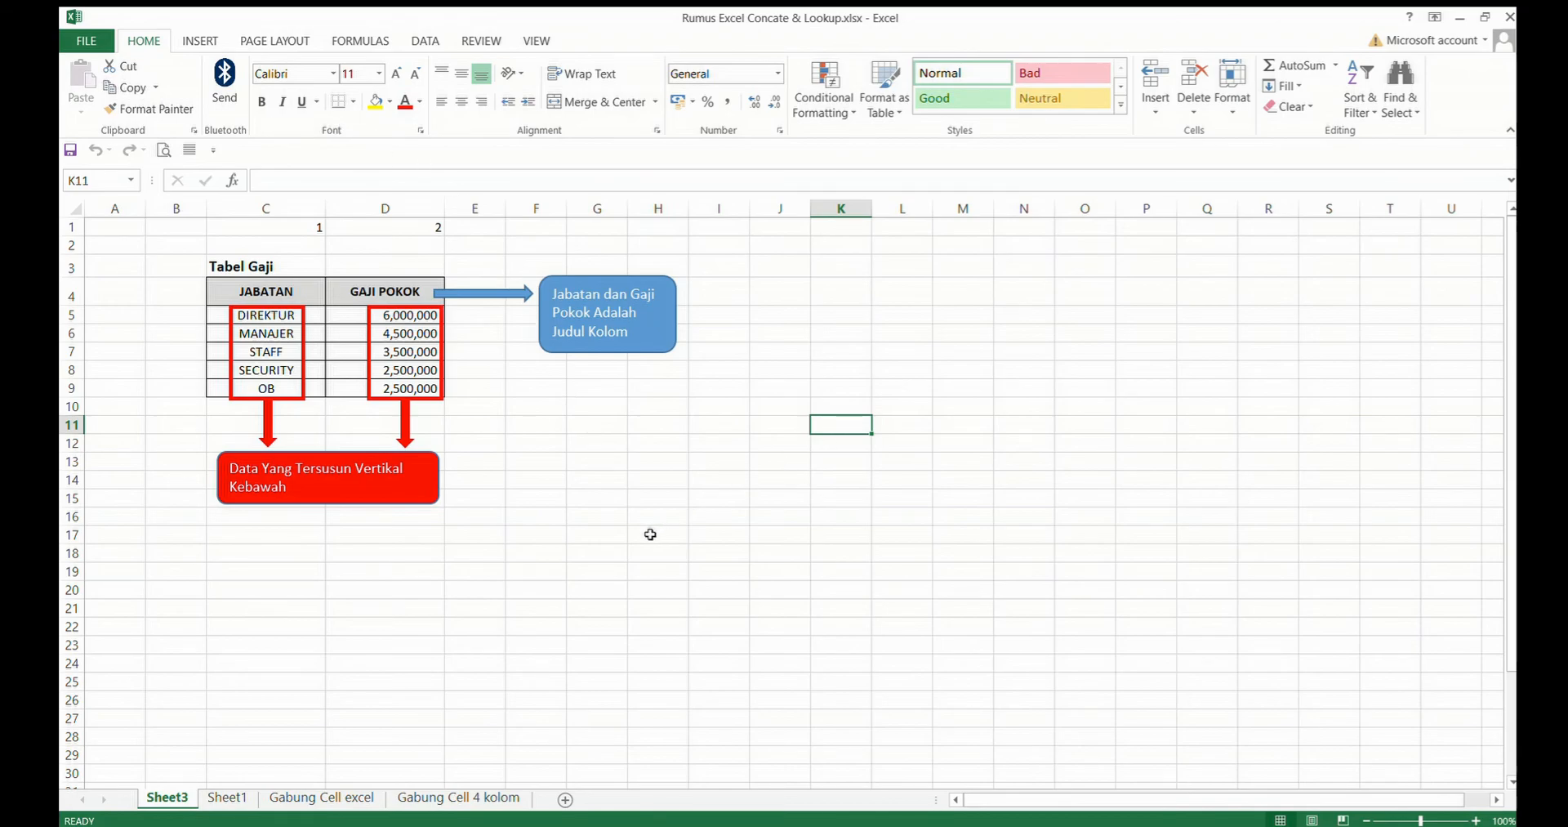
Step: Switch to Sheet1 and examine the employee salary list, the TABEL GAJI and TABEL PAJAK reference tables, and the Gaji Pokok column
{"action": "left_click", "coordinate": [234, 797]}
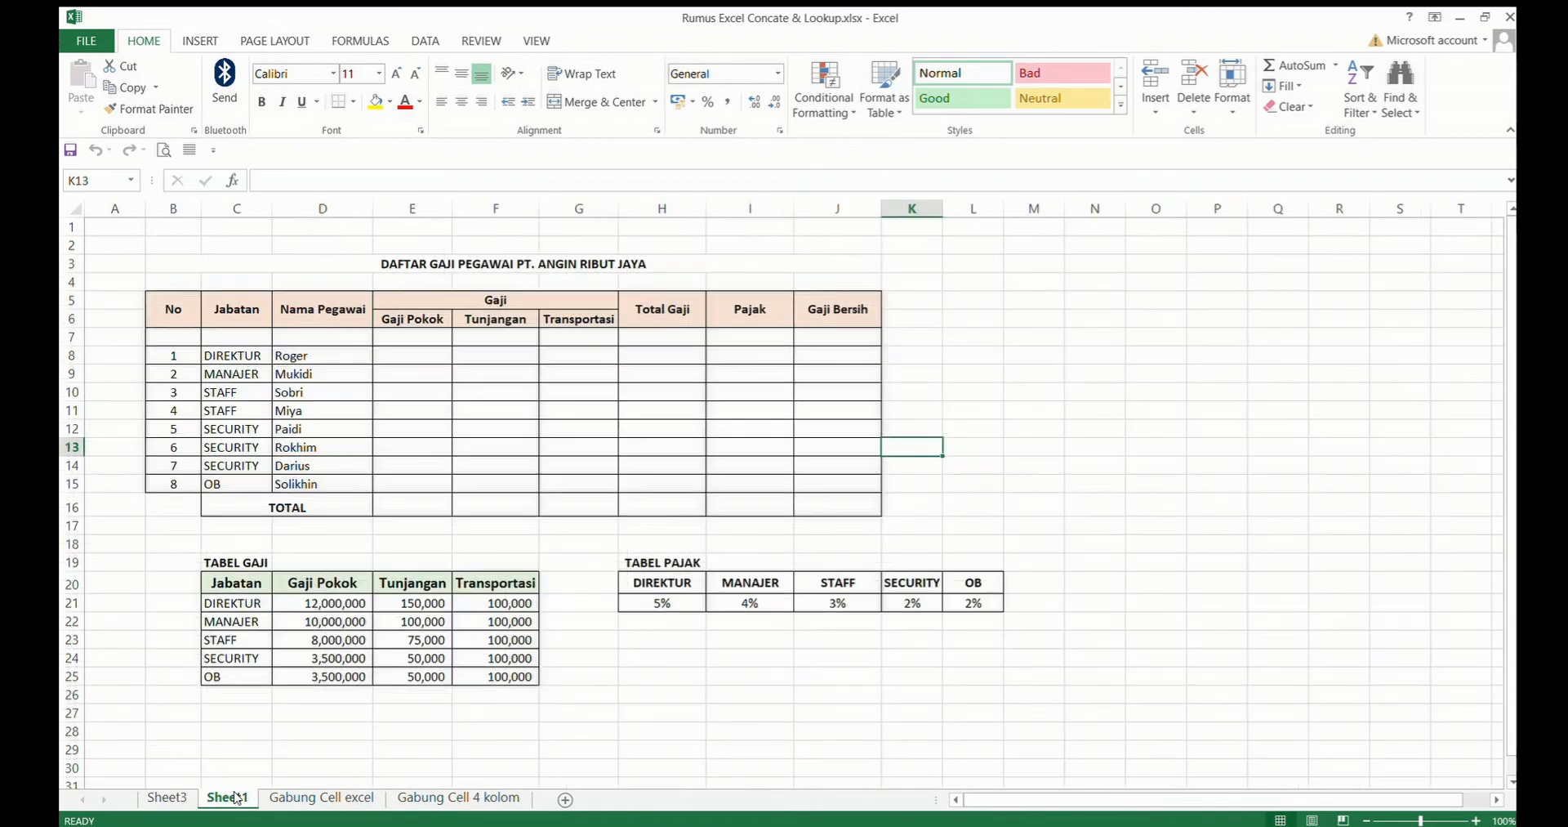
{"action": "left_click", "coordinate": [938, 363]}
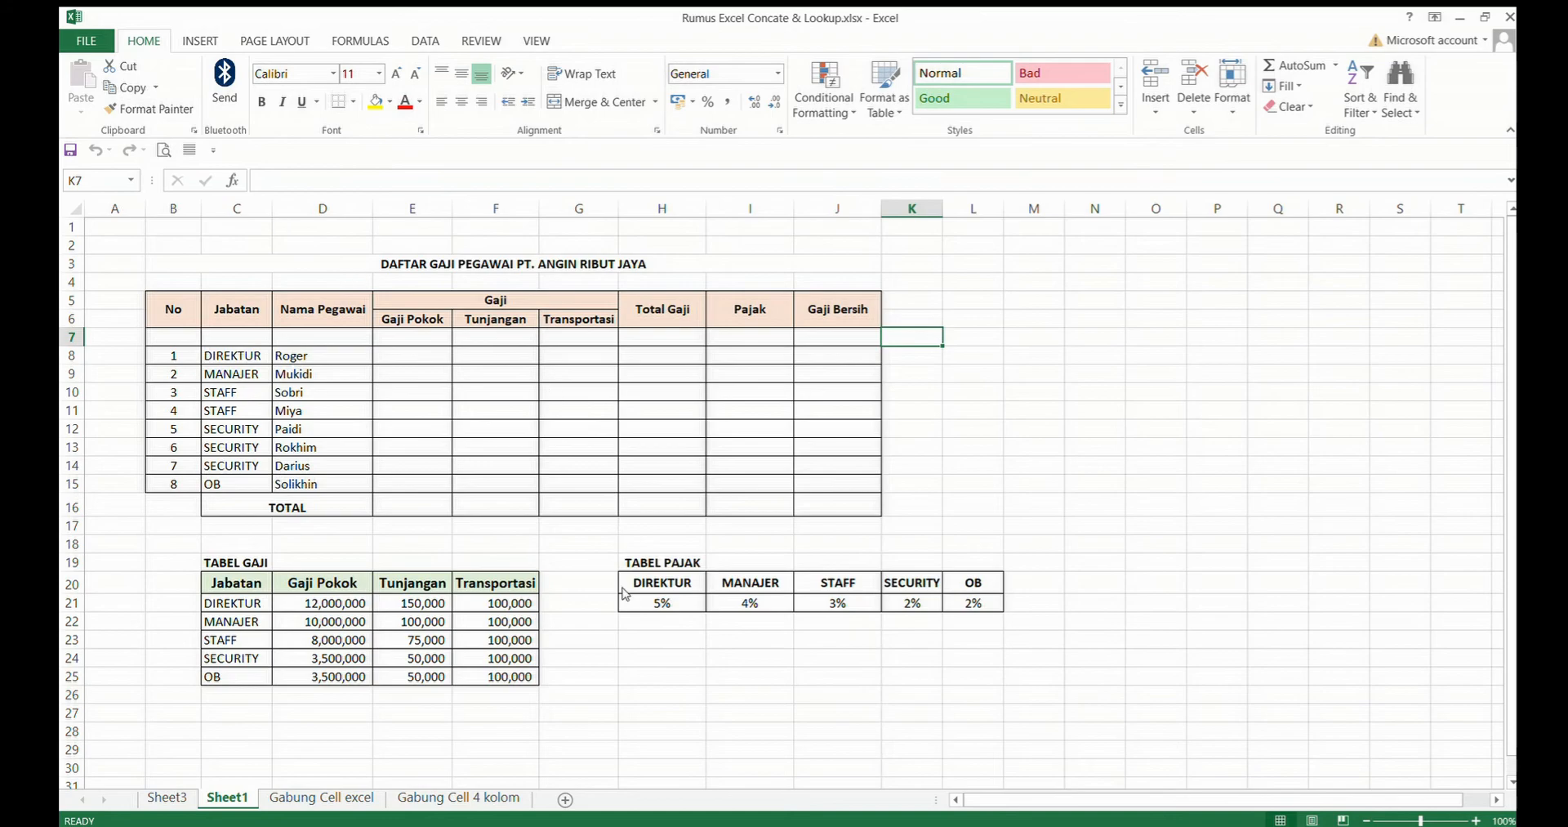
{"action": "left_click_drag", "start_coordinate": [215, 563], "coordinate": [481, 702]}
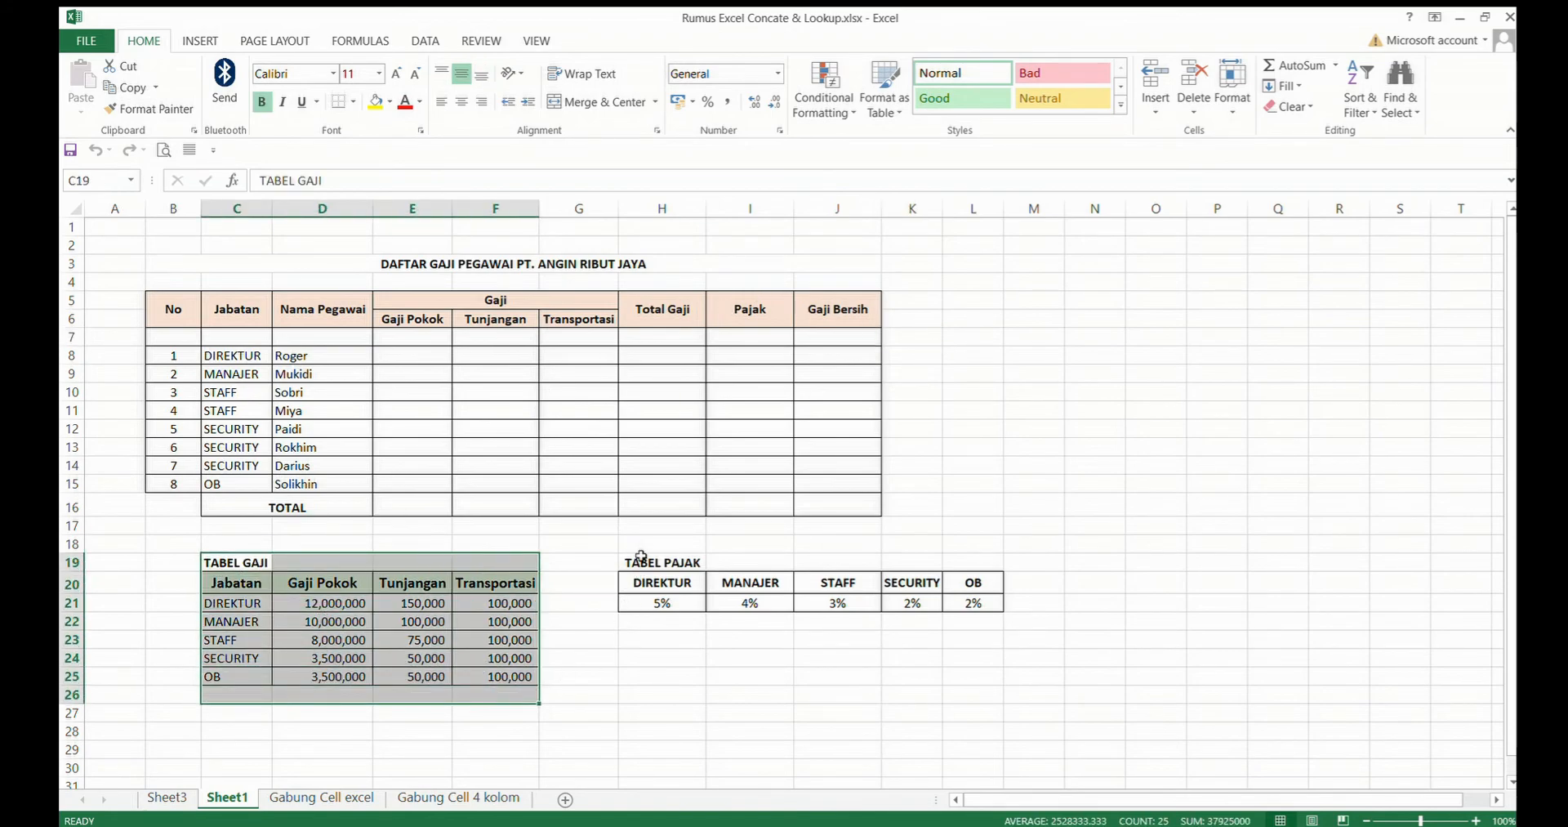
{"action": "left_click_drag", "start_coordinate": [641, 558], "coordinate": [977, 658]}
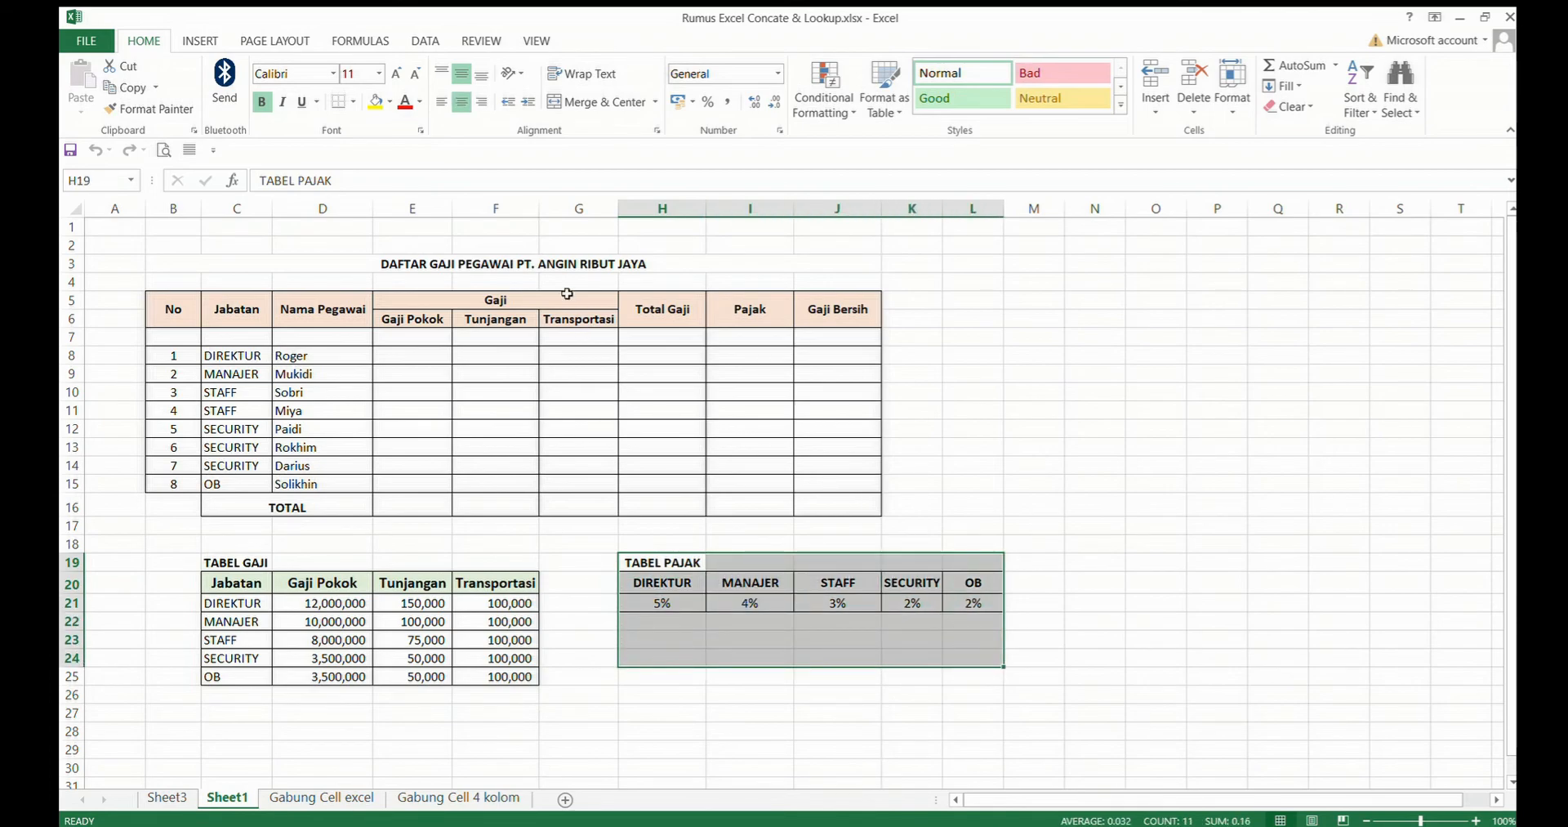
{"action": "left_click_drag", "start_coordinate": [346, 259], "coordinate": [378, 506]}
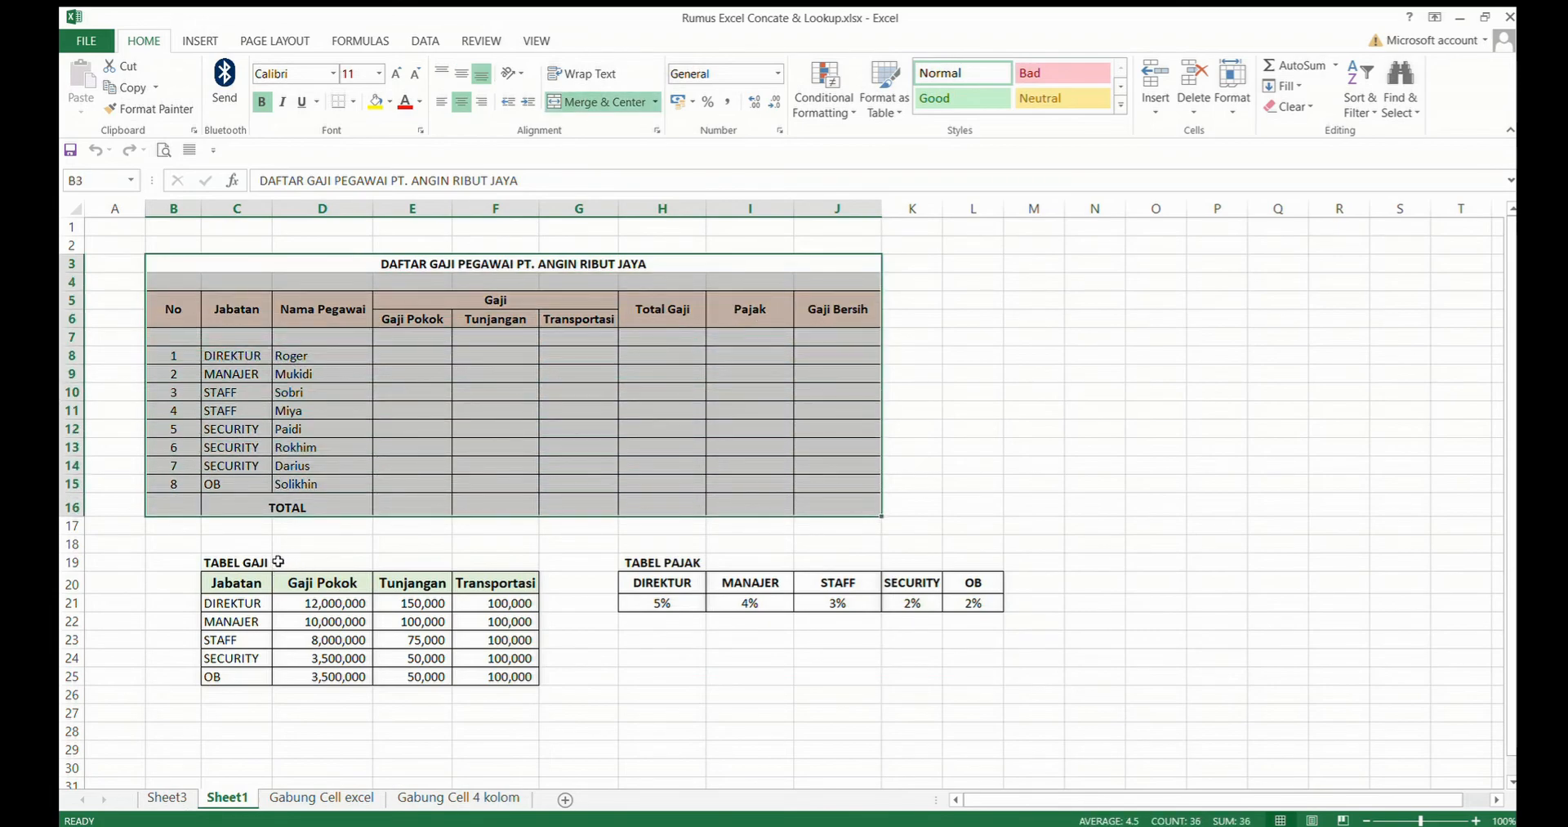
{"action": "left_click_drag", "start_coordinate": [241, 562], "coordinate": [523, 712]}
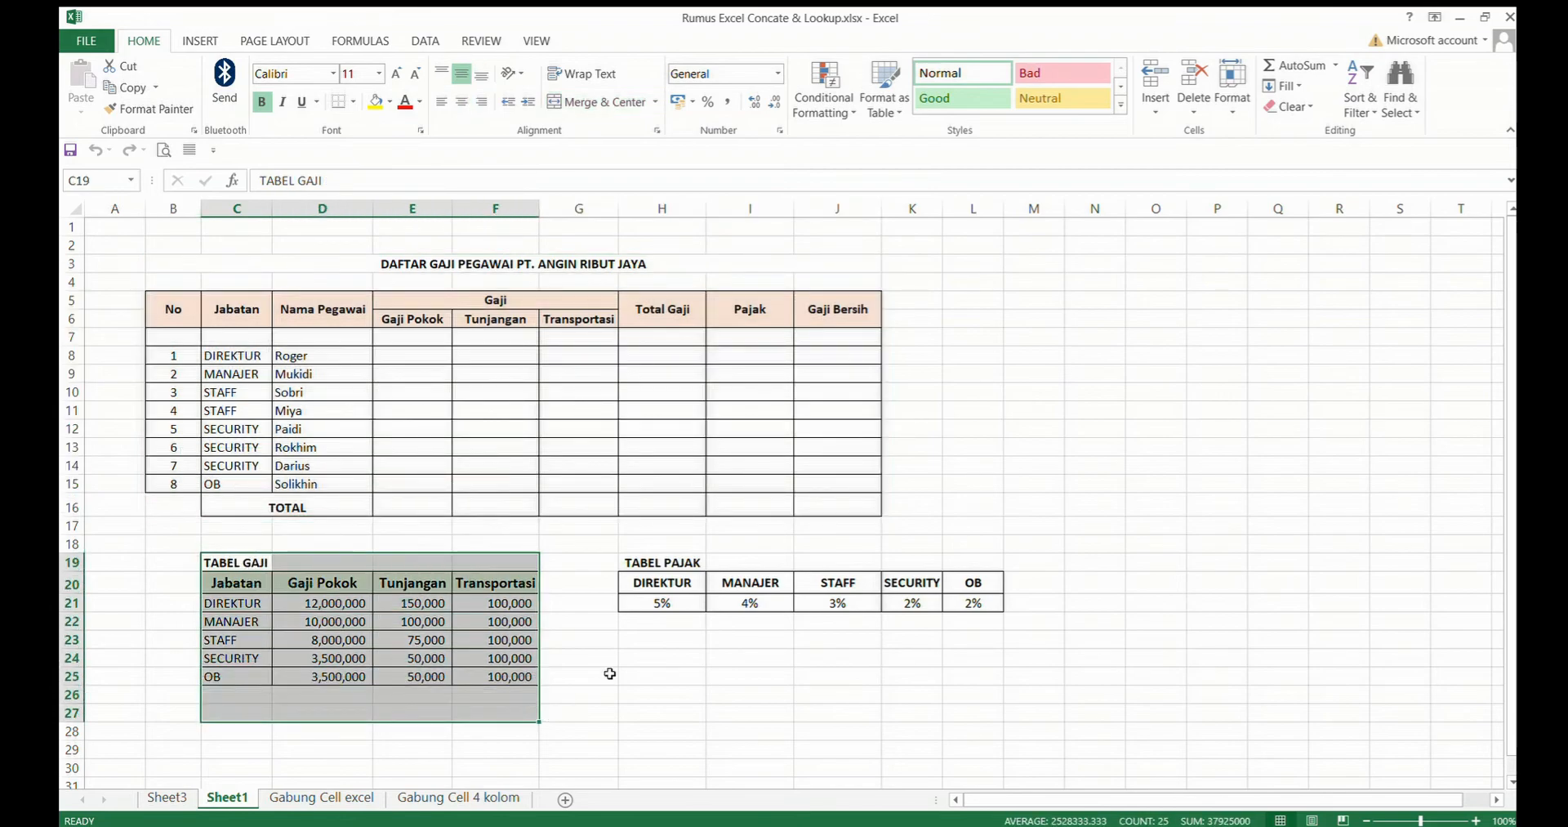
{"action": "left_click_drag", "start_coordinate": [650, 564], "coordinate": [956, 651]}
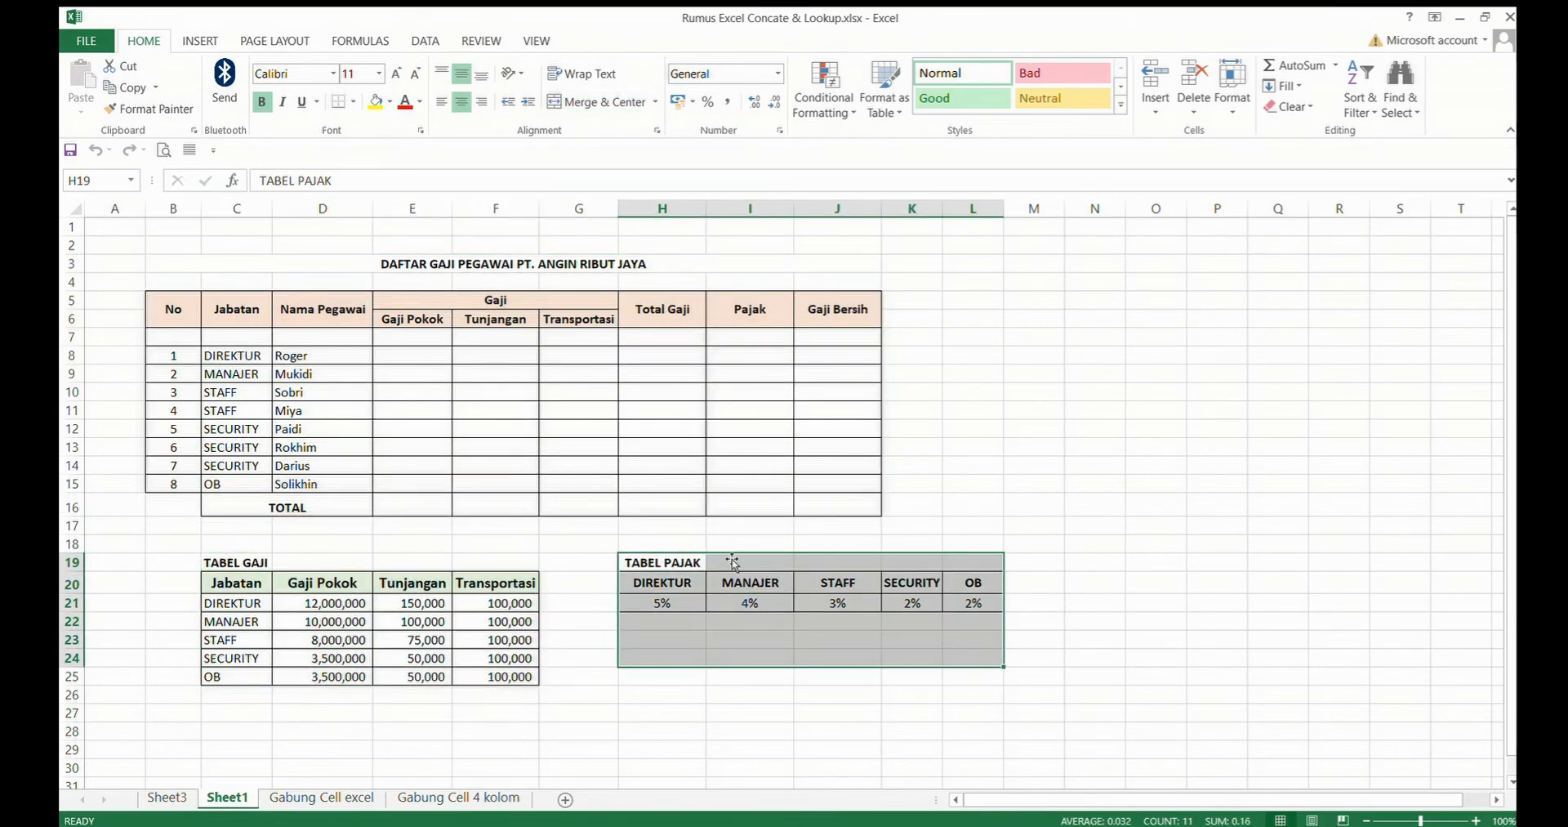
{"action": "left_click", "coordinate": [417, 360]}
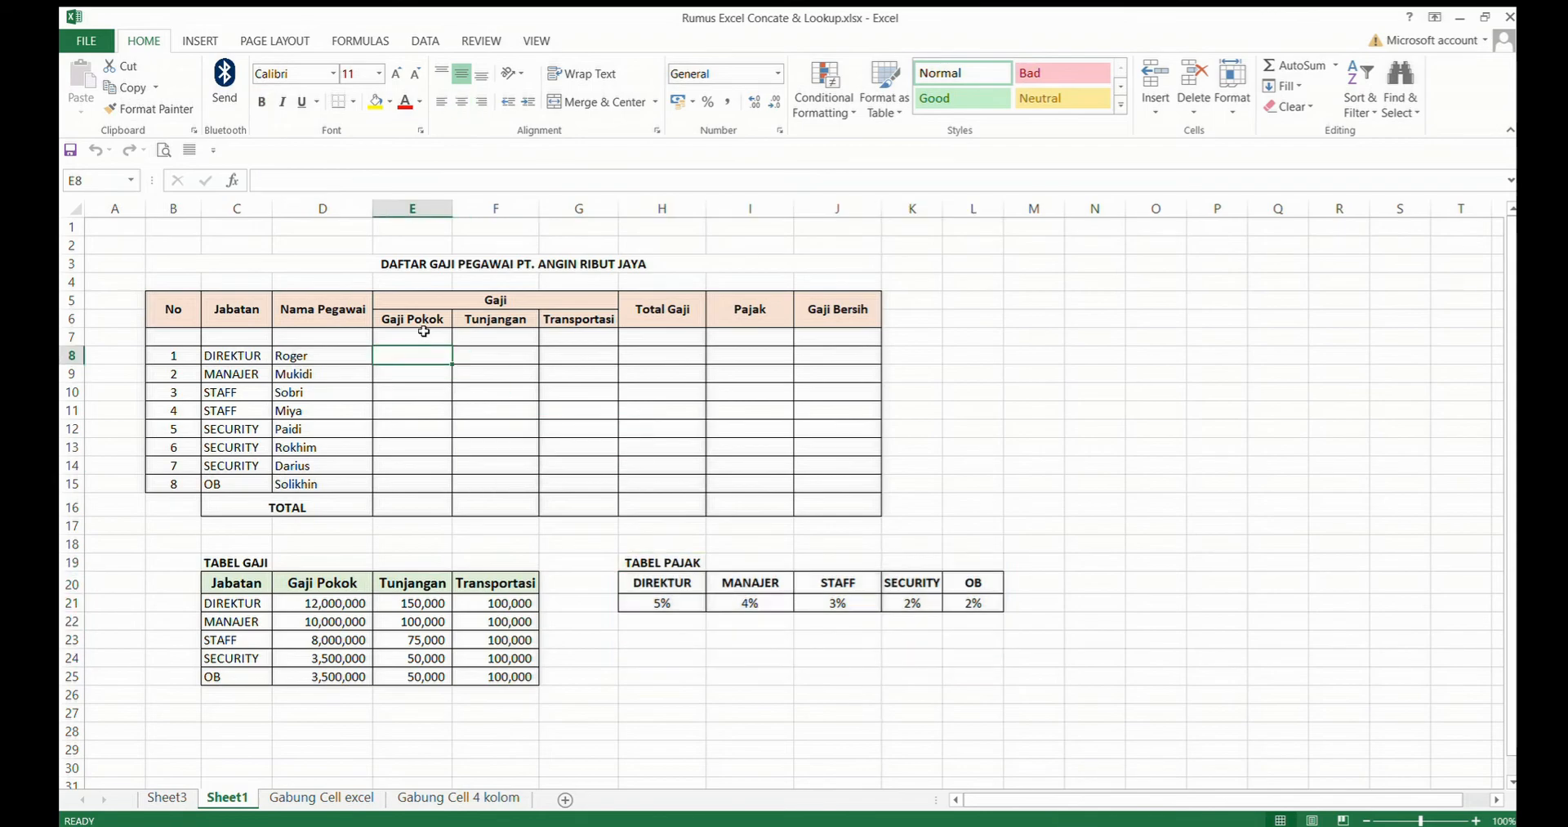
{"action": "left_click", "coordinate": [423, 318]}
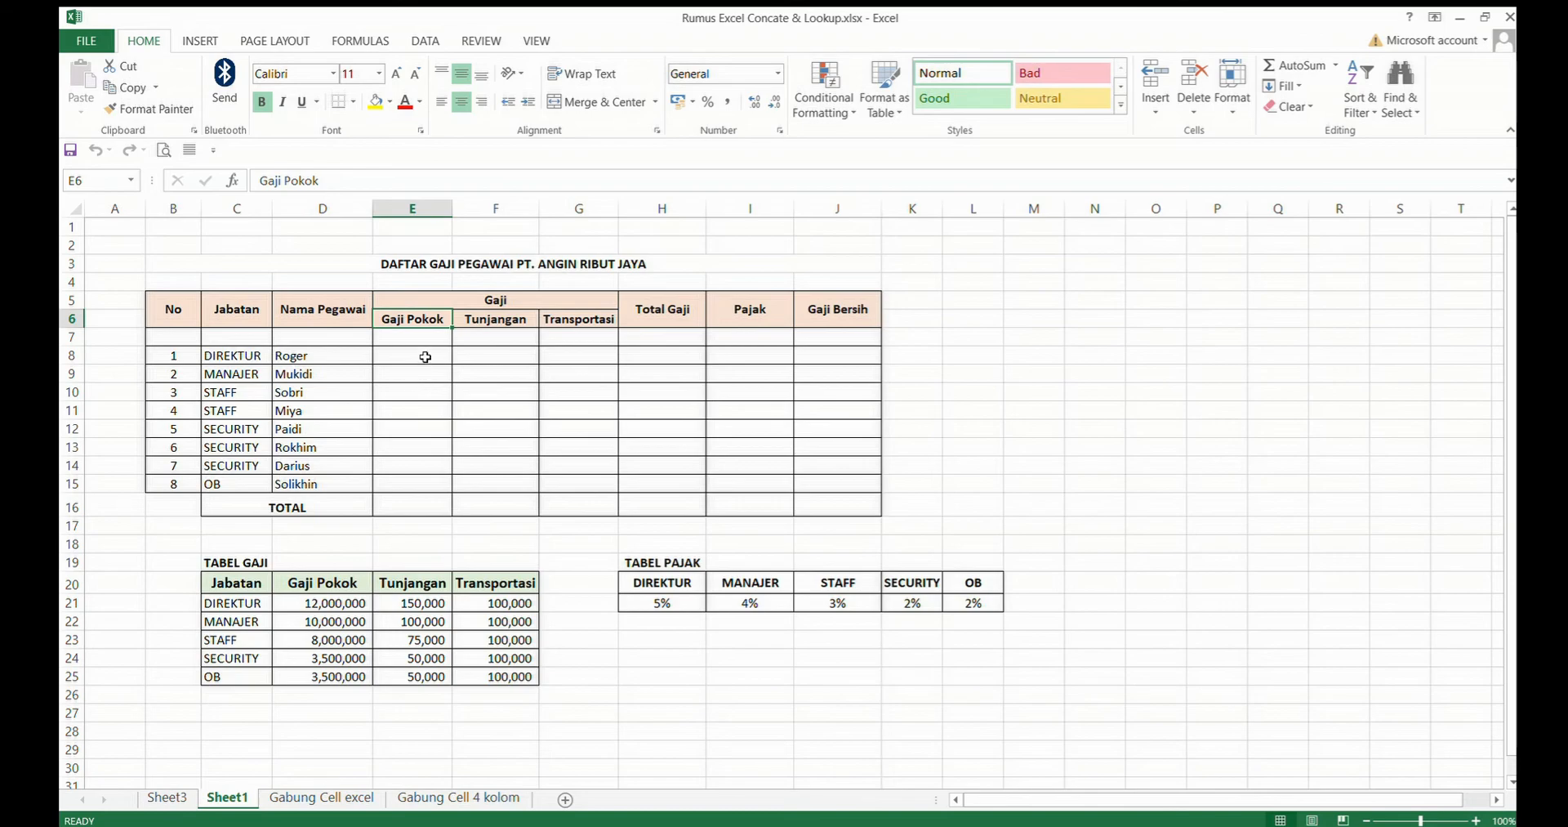
Step: Enter =VLOOKUP(C8;$C$21:$F$25;2;FALSE) in E8 to fetch the first employee's Gaji Pokok from TABEL GAJI
{"action": "left_click", "coordinate": [425, 354]}
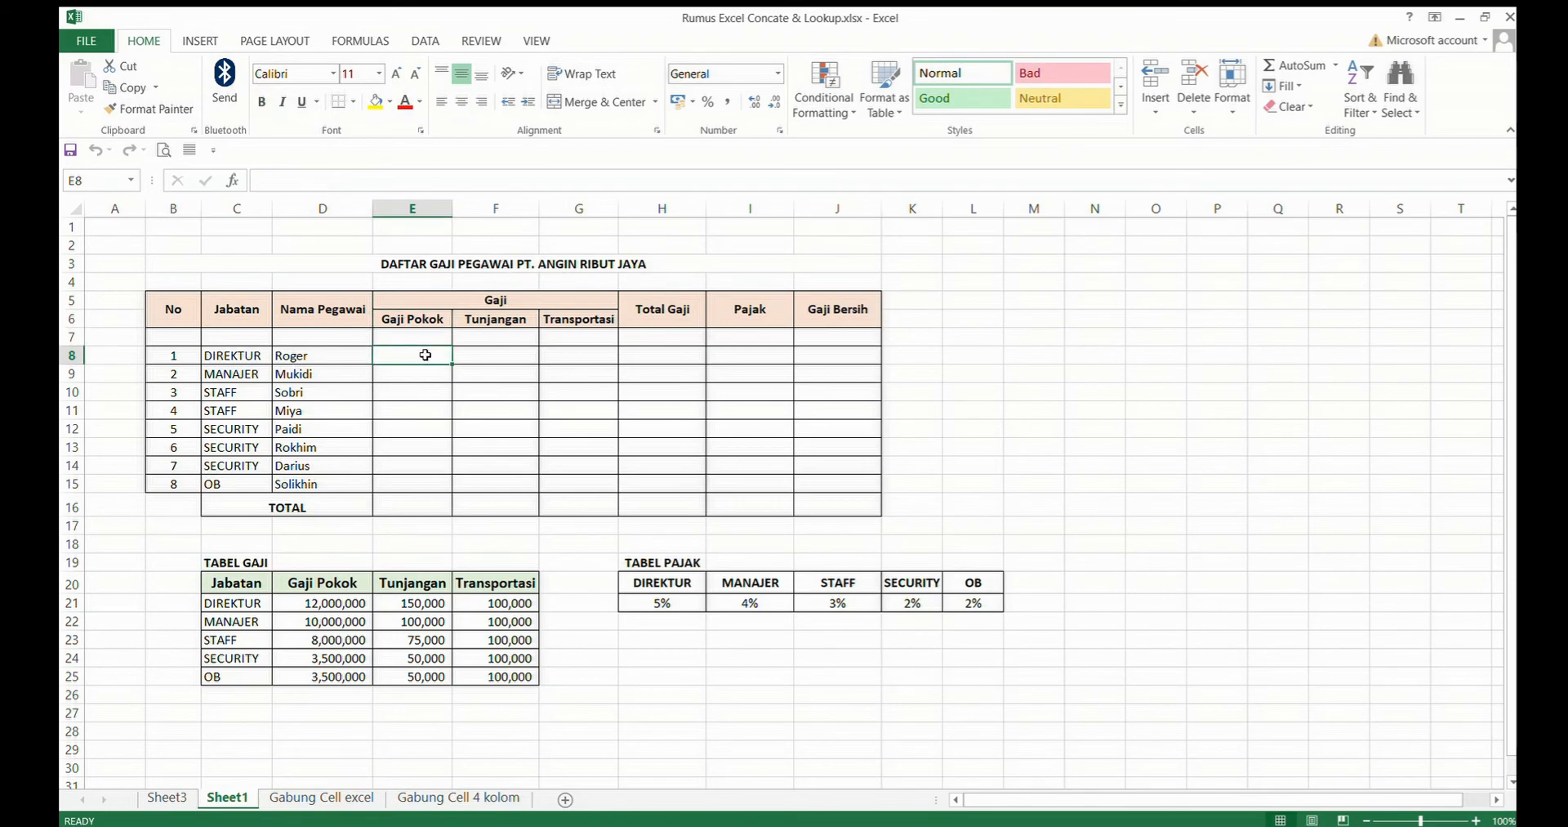
{"action": "type", "text": "=v"}
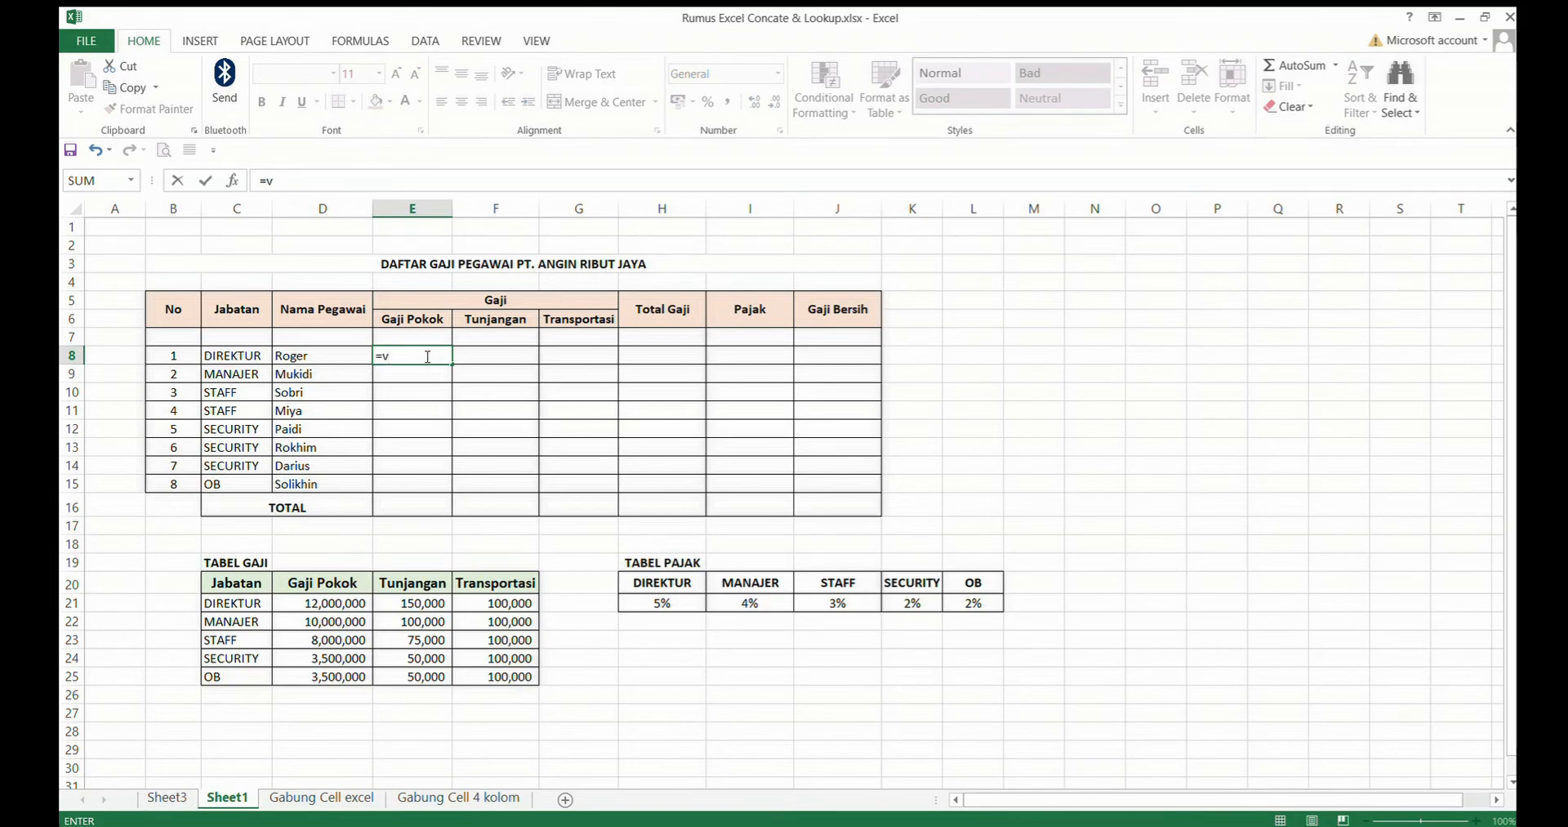
{"action": "type", "text": "lookup("}
{"action": "left_click", "coordinate": [233, 359]}
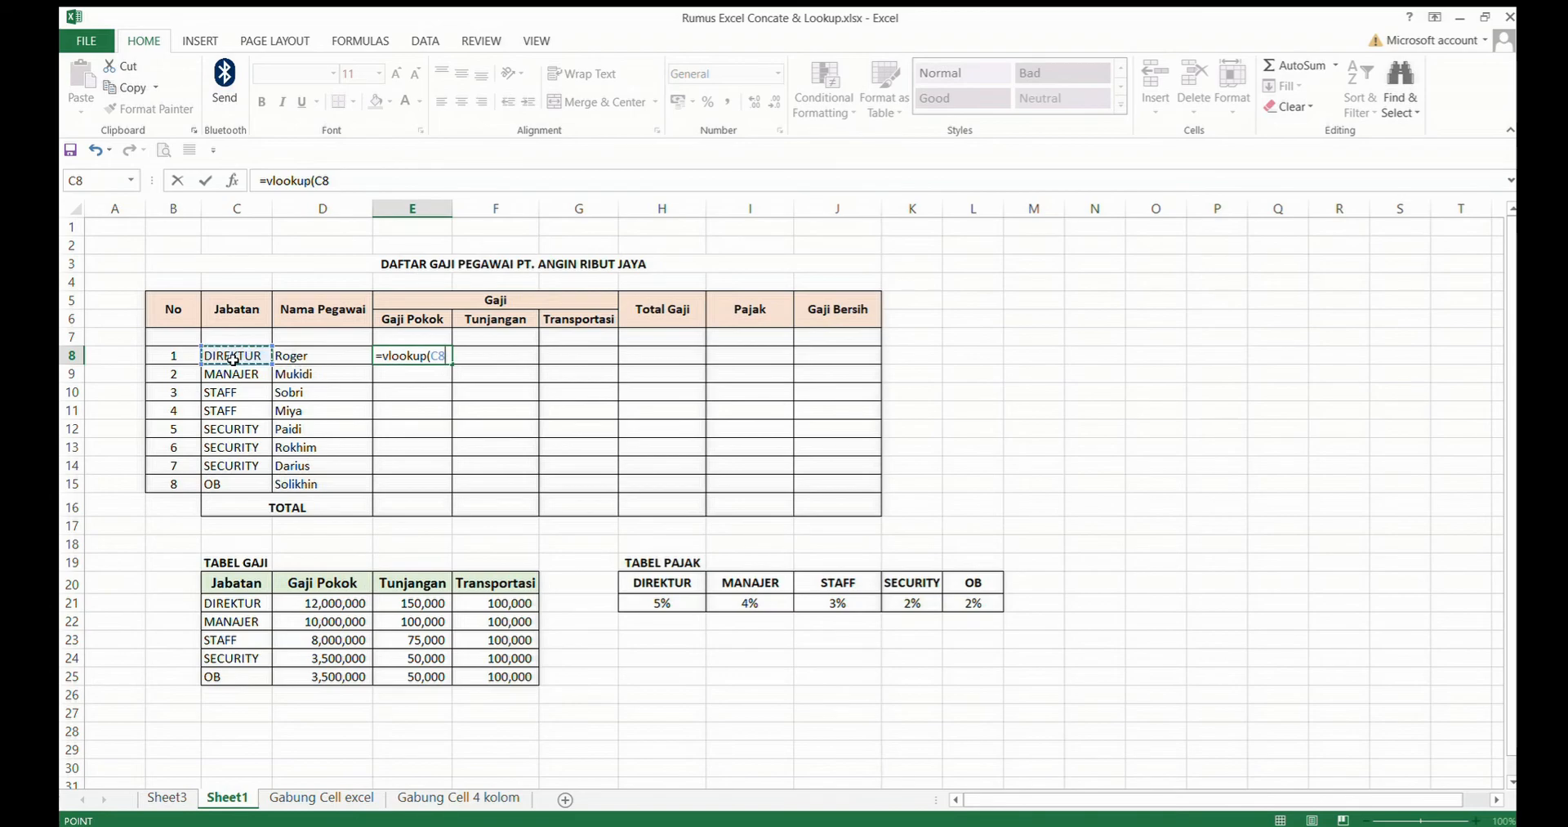
{"action": "type", "text": ";"}
{"action": "left_click_drag", "start_coordinate": [228, 606], "coordinate": [498, 679]}
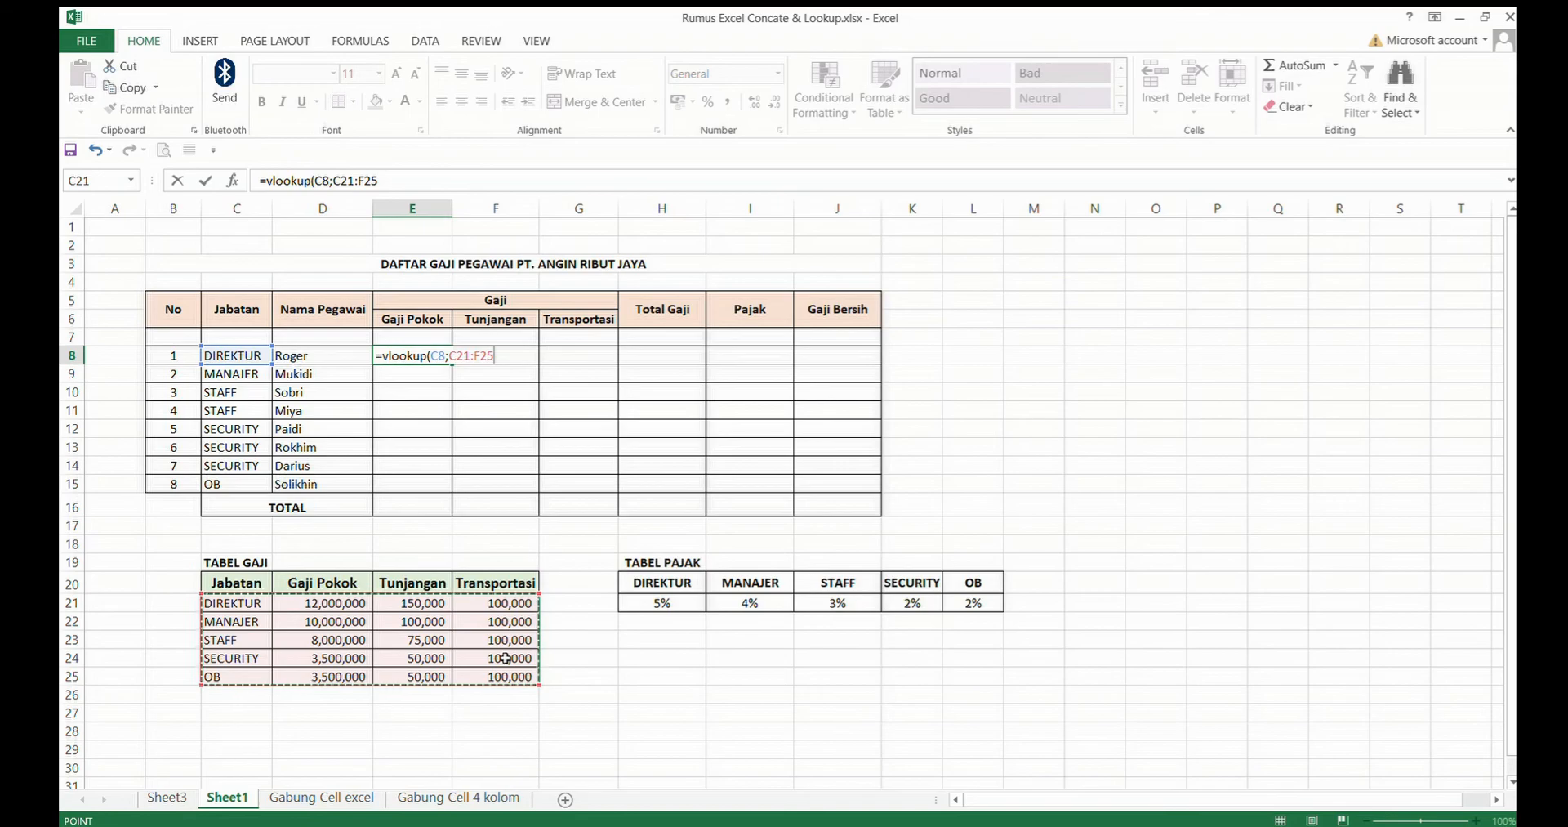
{"action": "key", "text": "F4"}
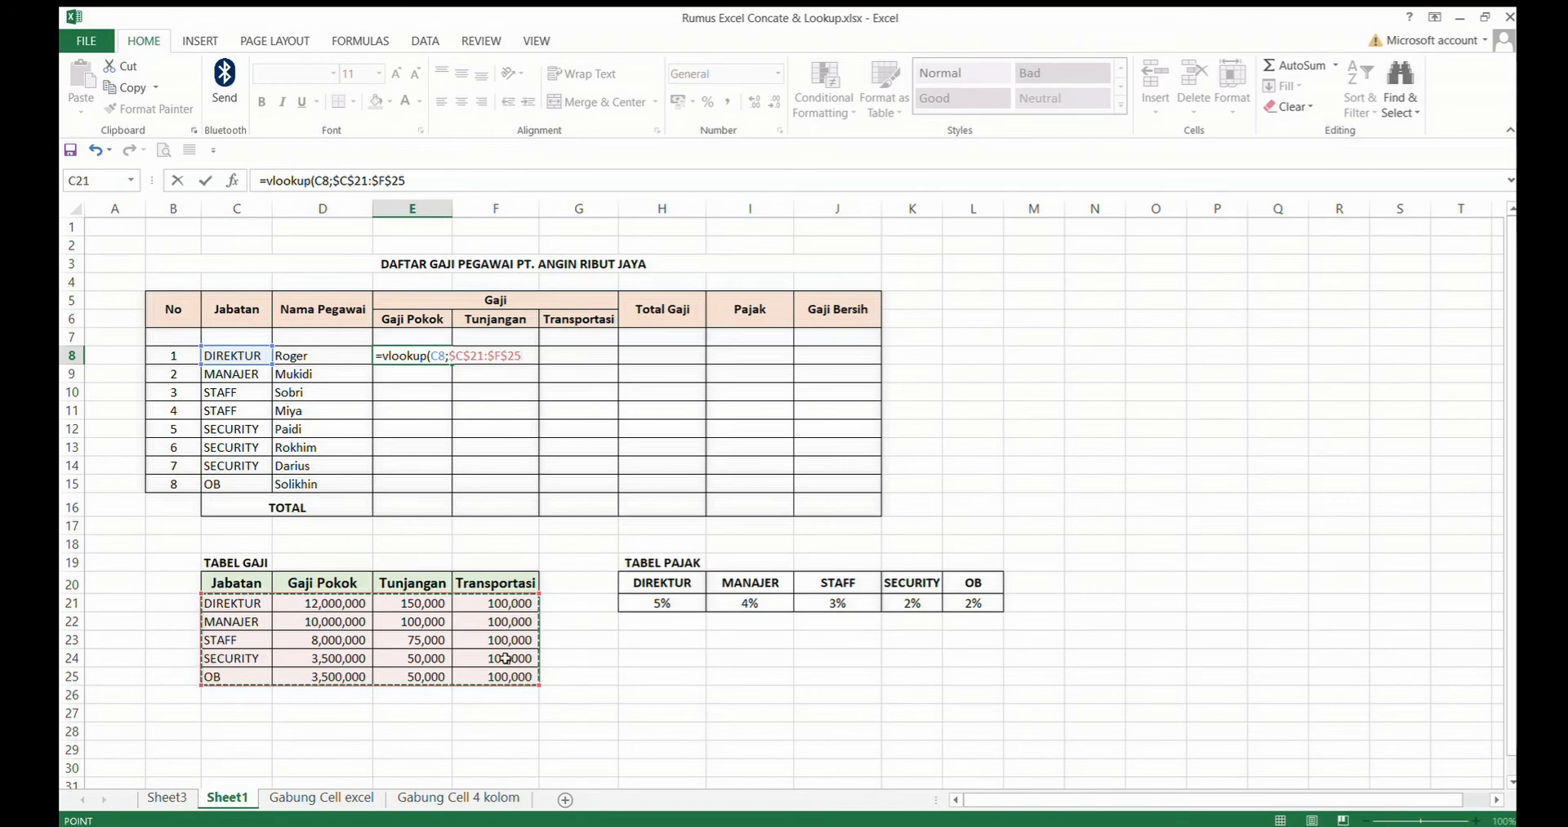
{"action": "type", "text": ";"}
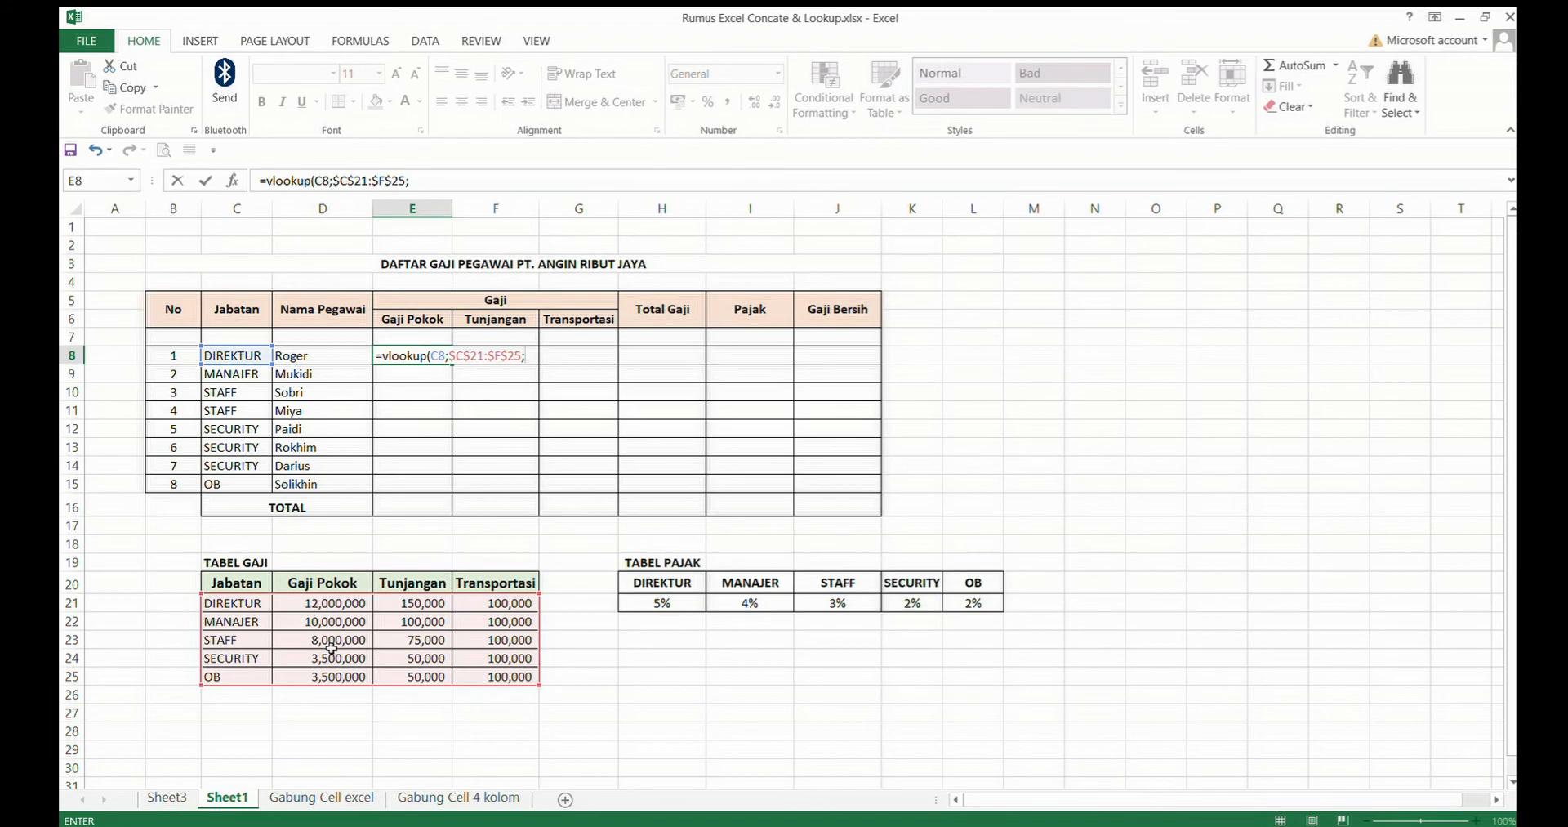
{"action": "type", "text": "2;false)"}
{"action": "key", "text": "Return"}
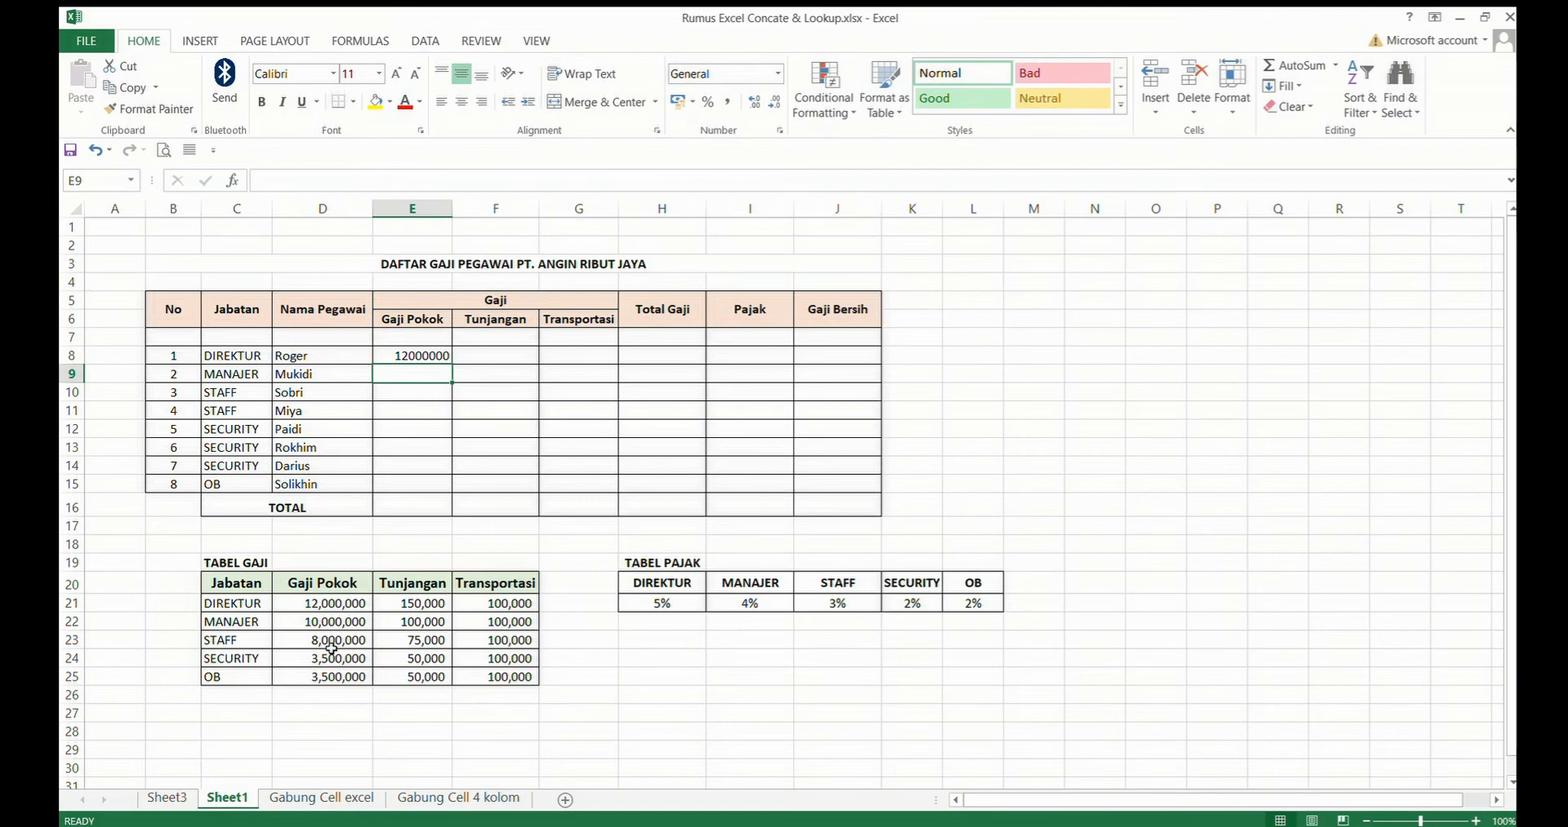
Step: Format E8 with thousands separators and no decimals, and copy its formula down the Gaji Pokok column to E9:E15
{"action": "left_click", "coordinate": [431, 354]}
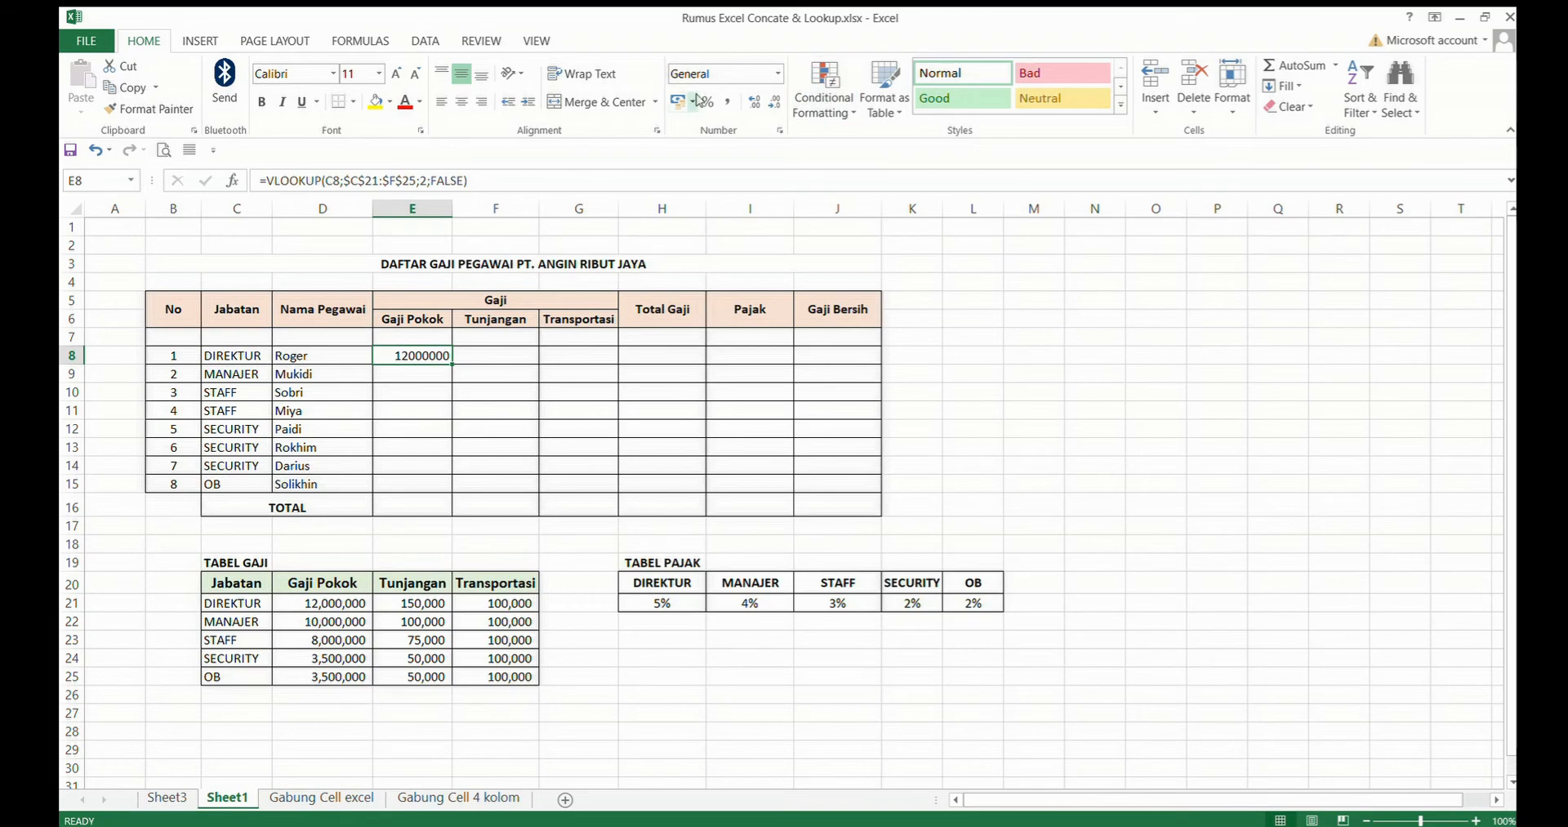
{"action": "left_click", "coordinate": [727, 102]}
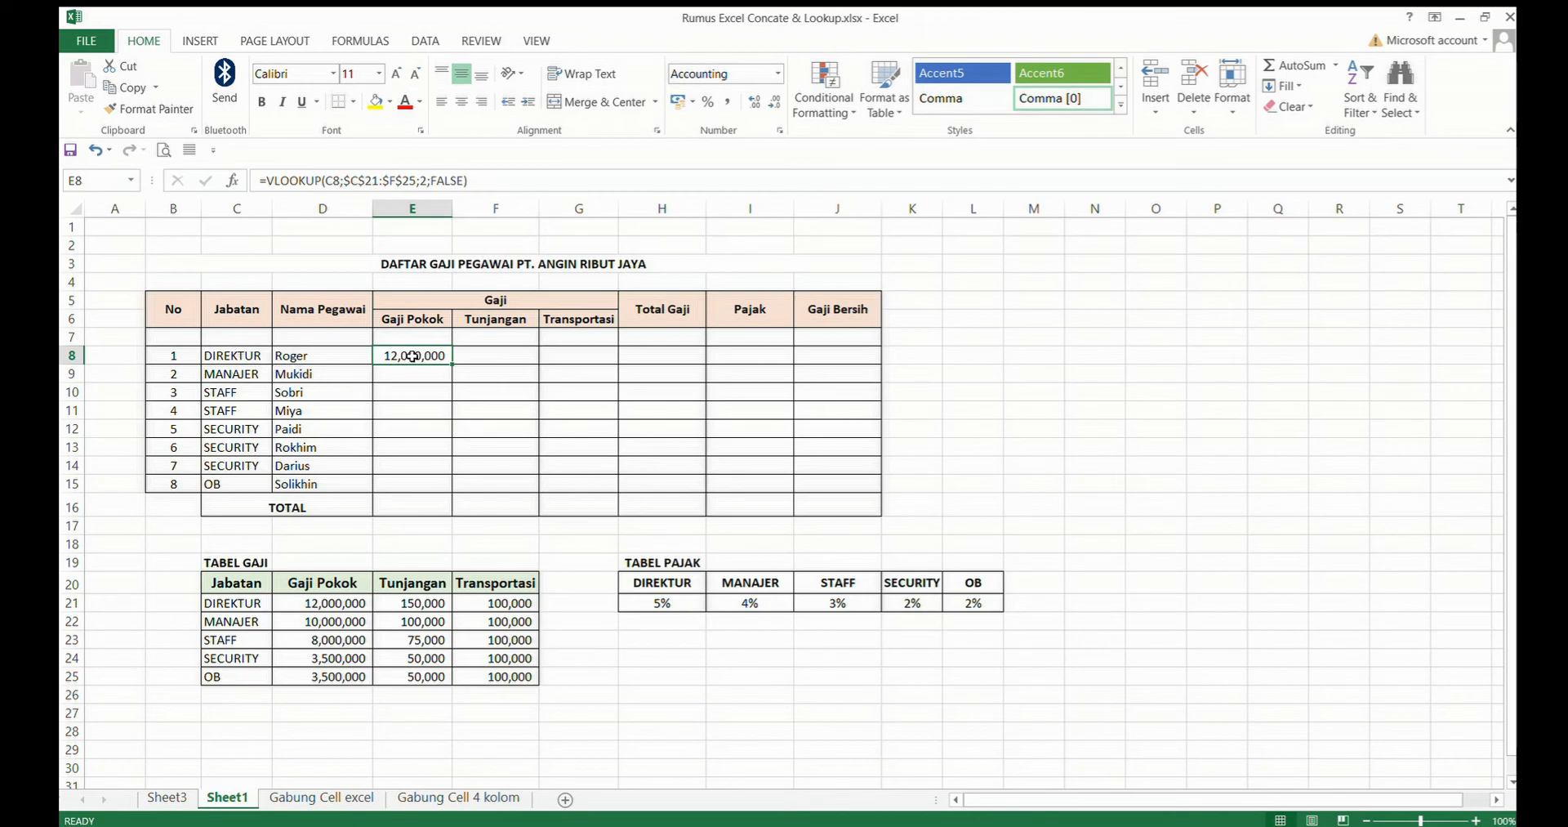
{"action": "key", "text": "ctrl+c"}
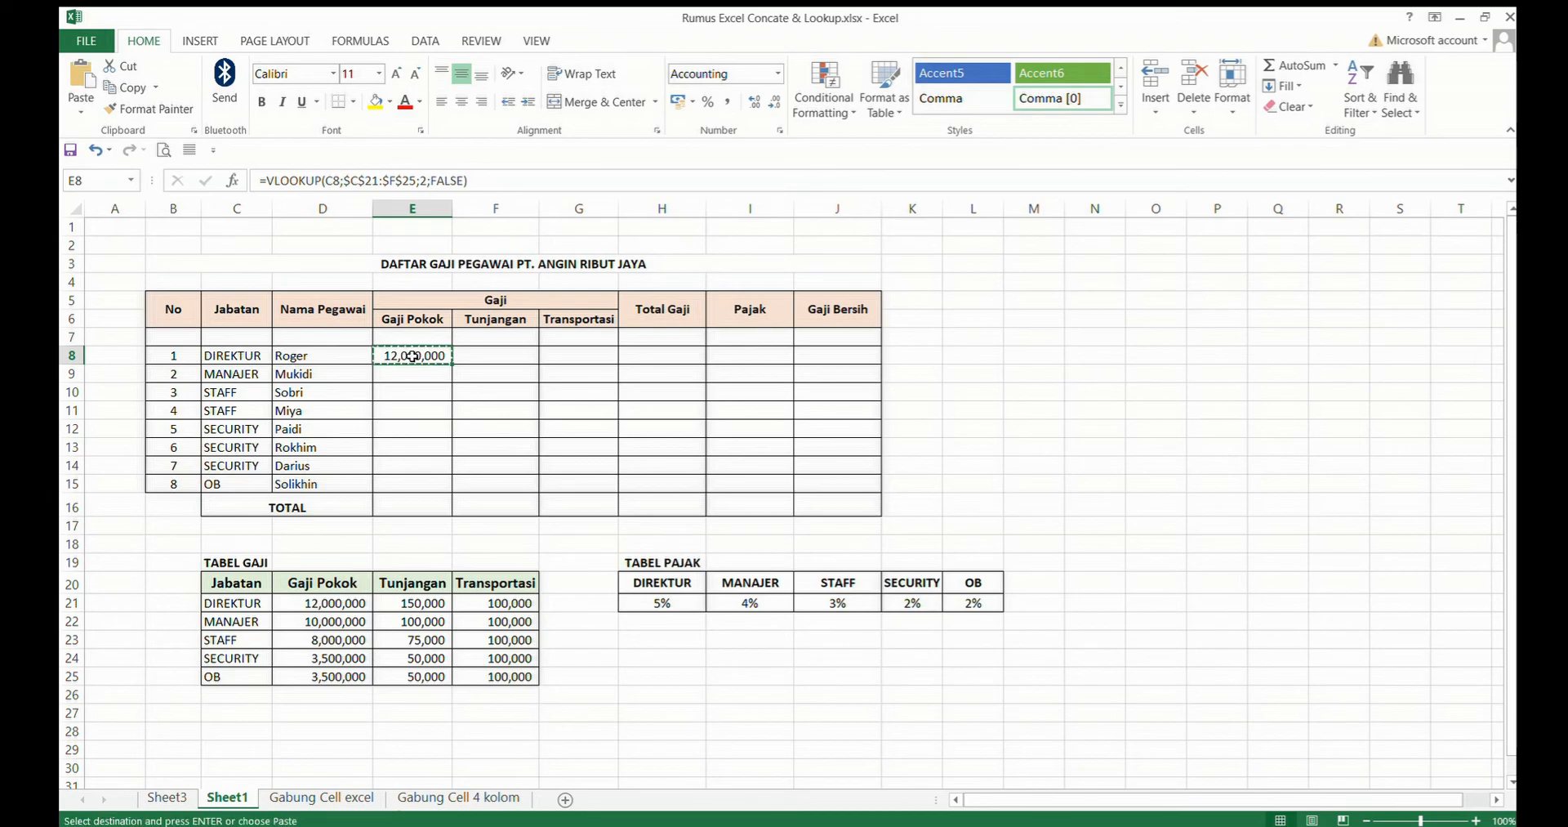
{"action": "left_click_drag", "start_coordinate": [406, 374], "coordinate": [417, 483]}
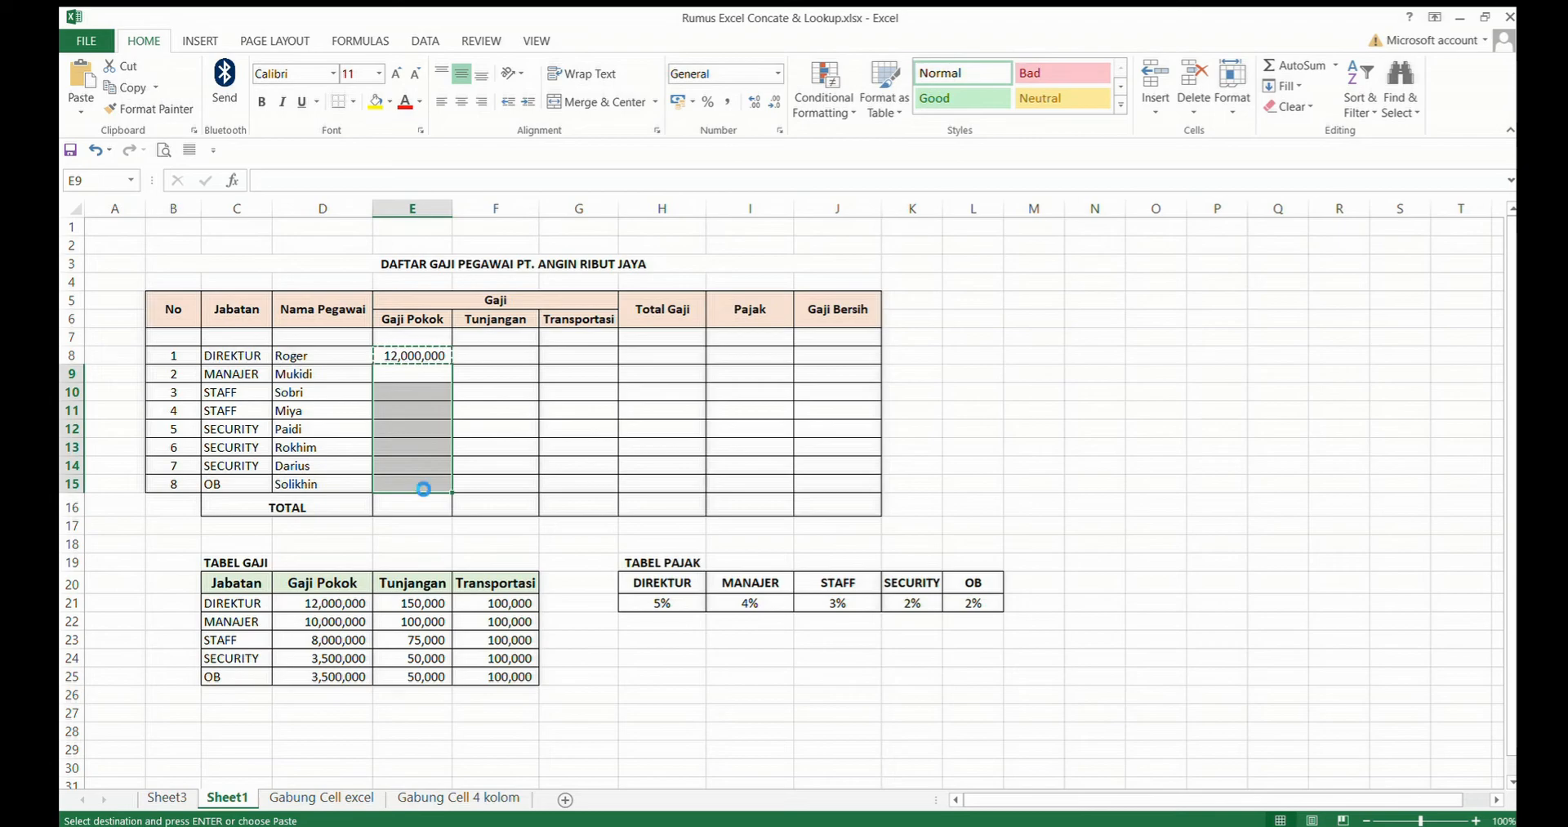
{"action": "key", "text": "Return"}
{"action": "left_click", "coordinate": [493, 418]}
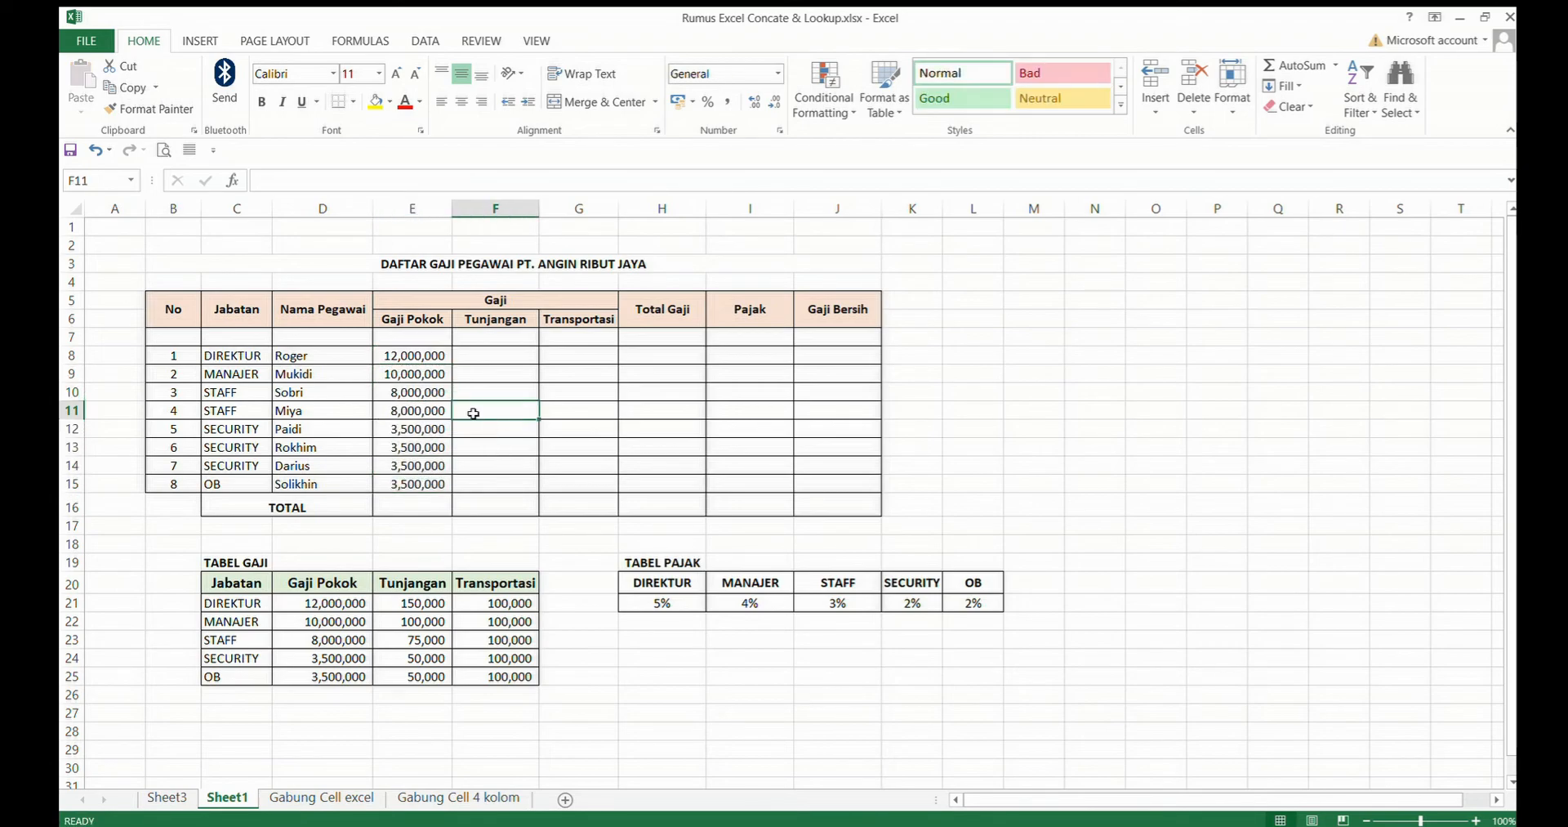
{"action": "left_click", "coordinate": [413, 357]}
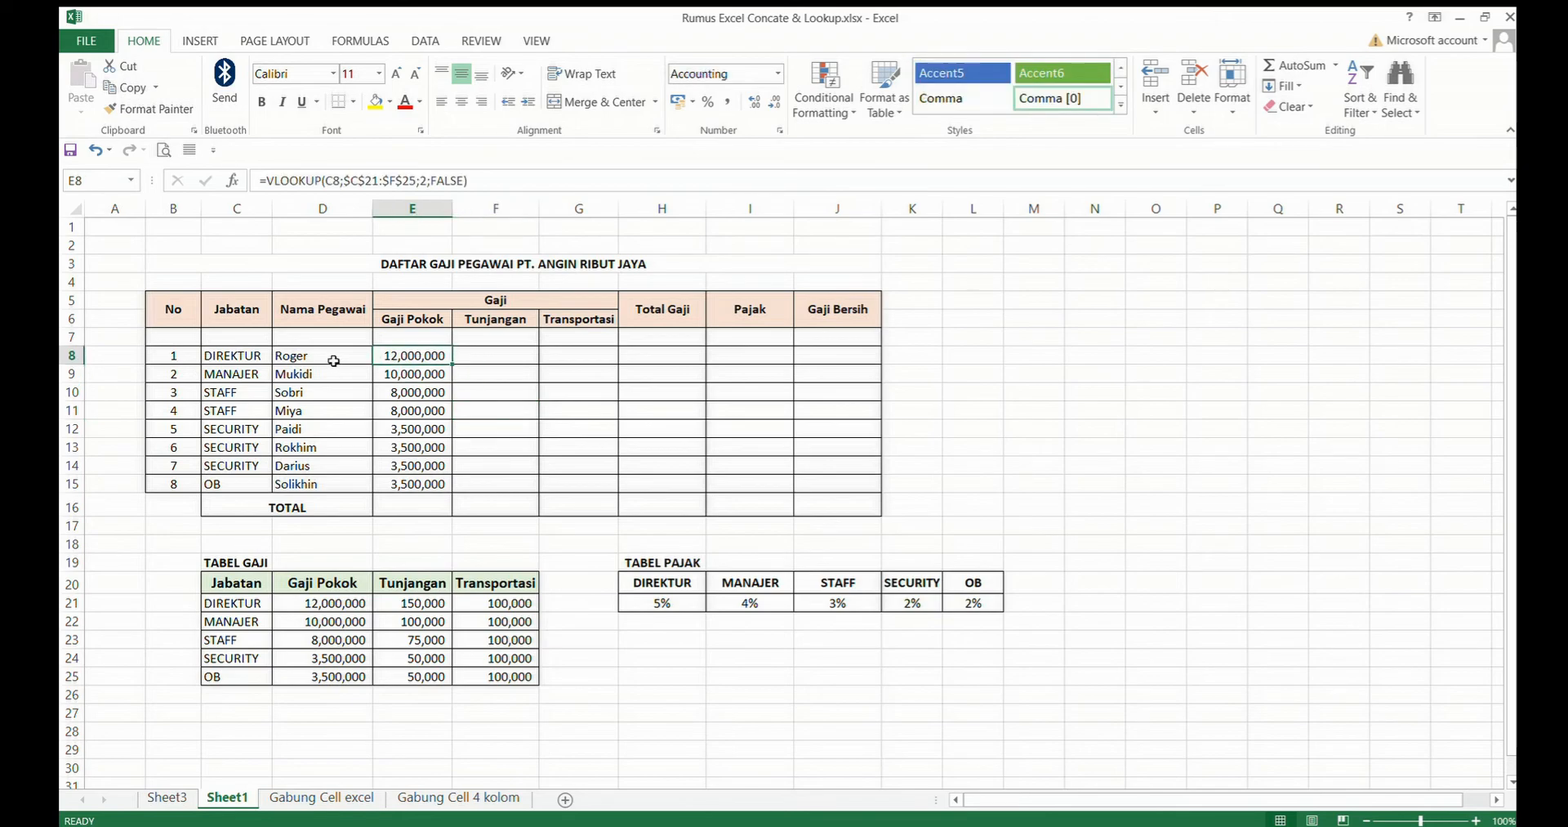
{"action": "left_click_drag", "start_coordinate": [334, 360], "coordinate": [349, 488]}
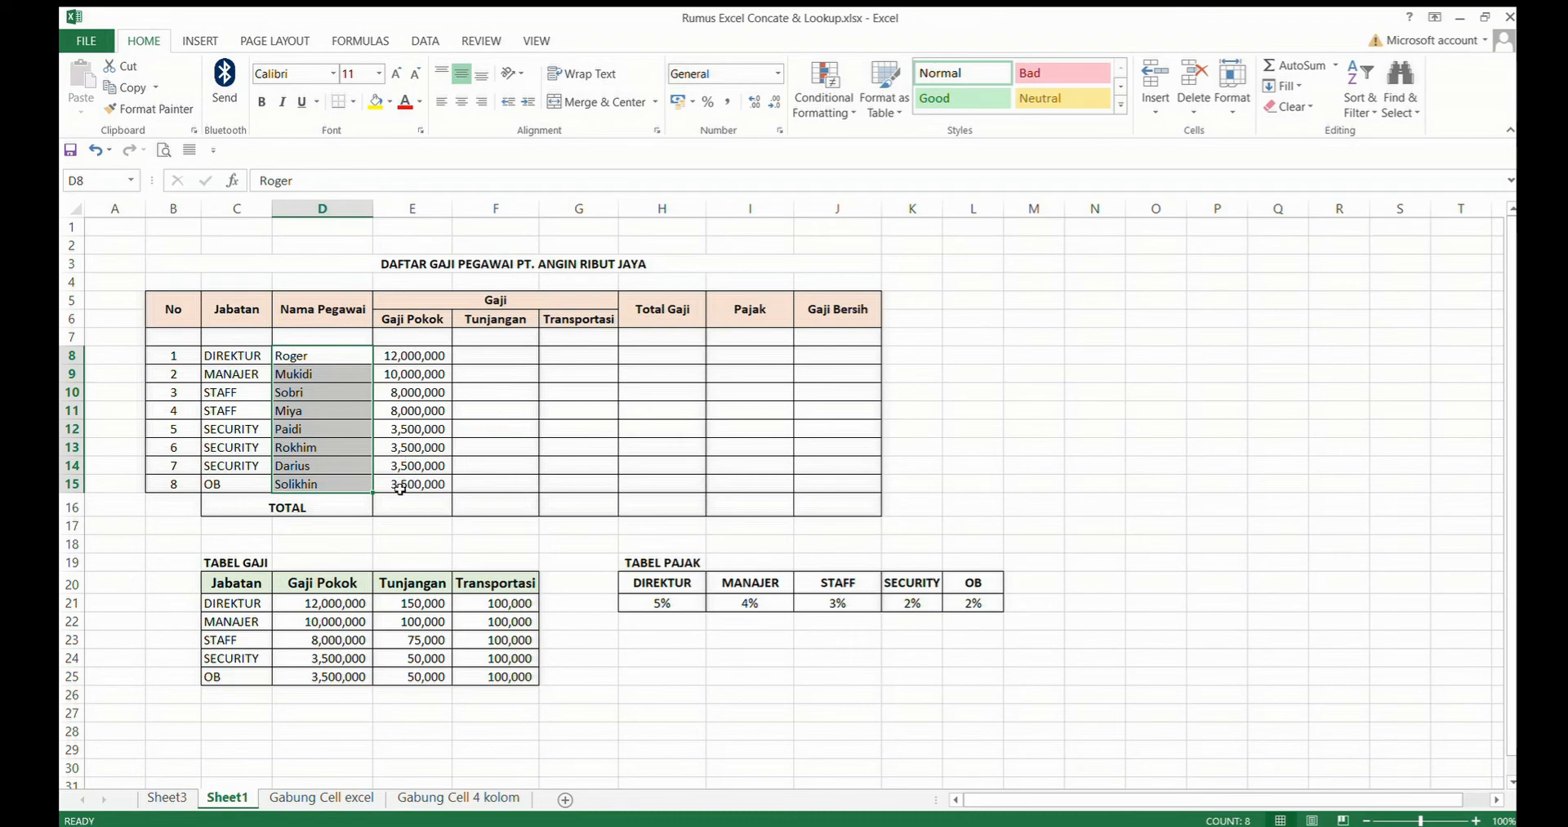
{"action": "left_click", "coordinate": [426, 549]}
{"action": "left_click", "coordinate": [397, 359]}
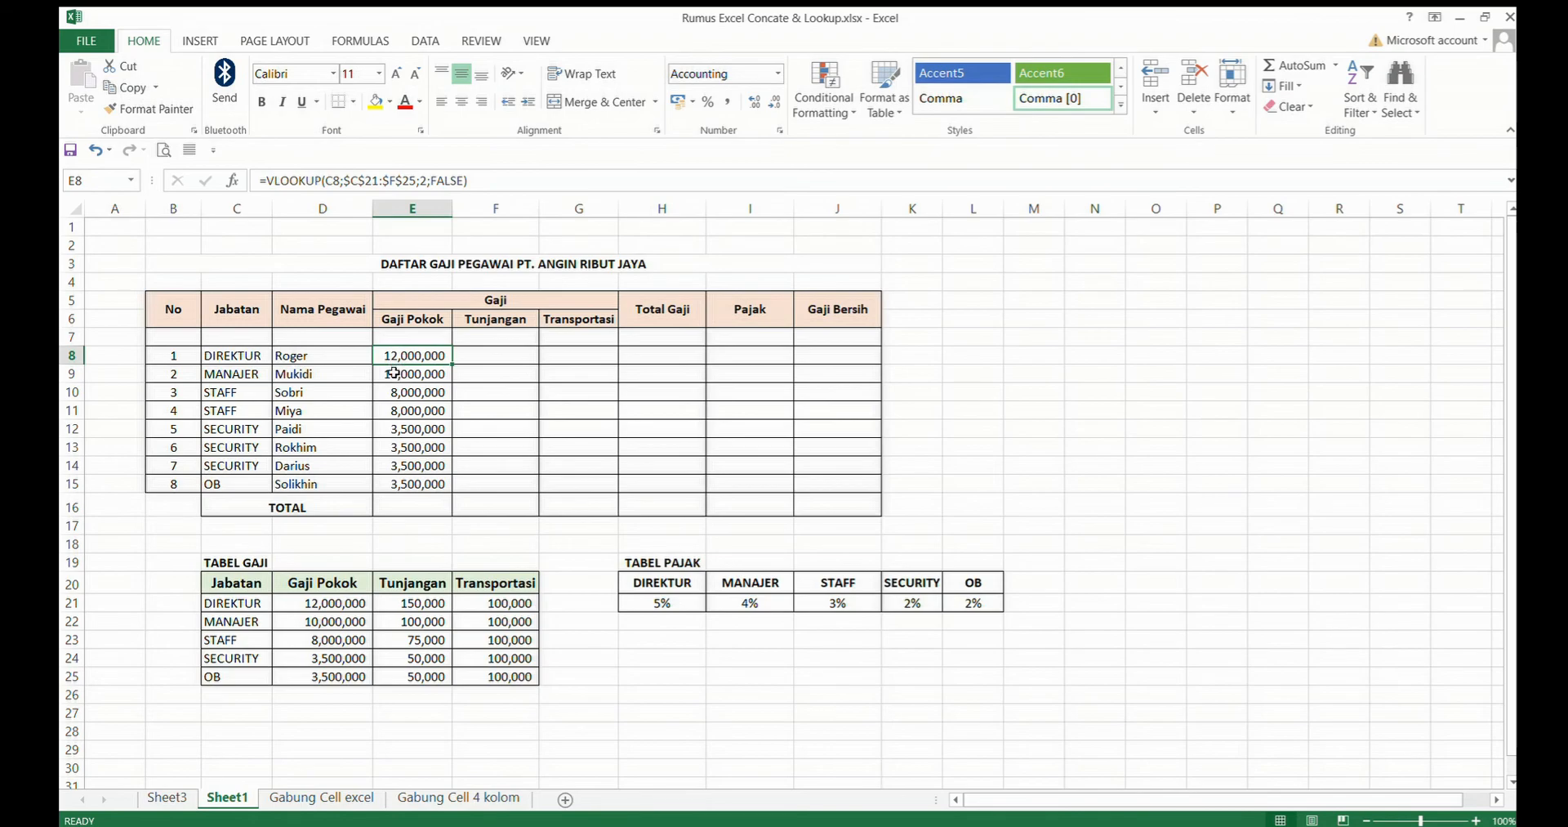
Step: Number the TABEL GAJI columns above the table by entering 1, 2, 3 and 4 in C18:F18
{"action": "left_click", "coordinate": [254, 546]}
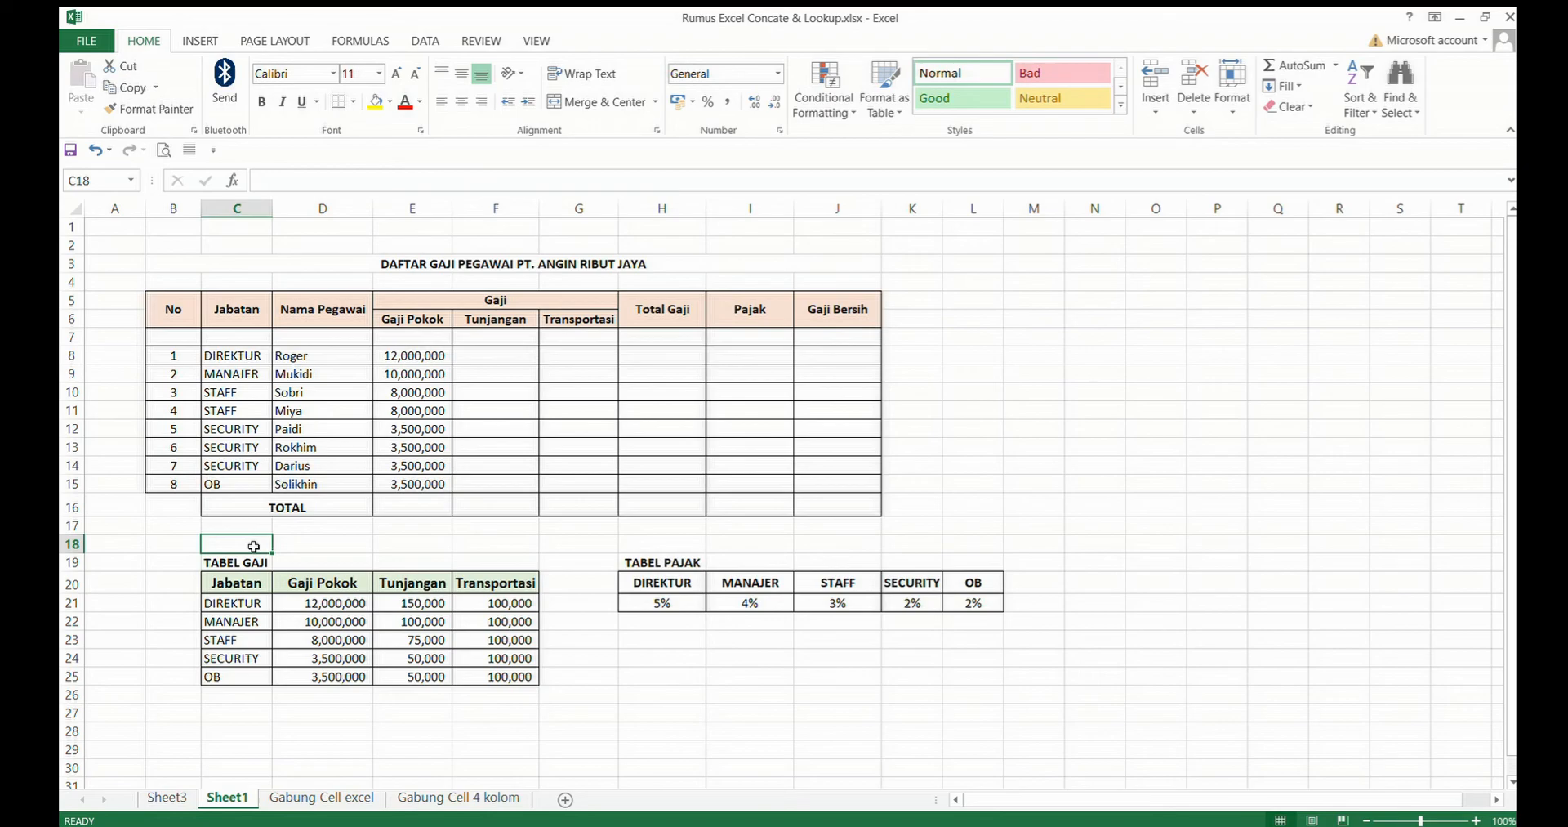
{"action": "type", "text": "1"}
{"action": "key", "text": "Tab"}
{"action": "type", "text": "2"}
{"action": "key", "text": "Tab"}
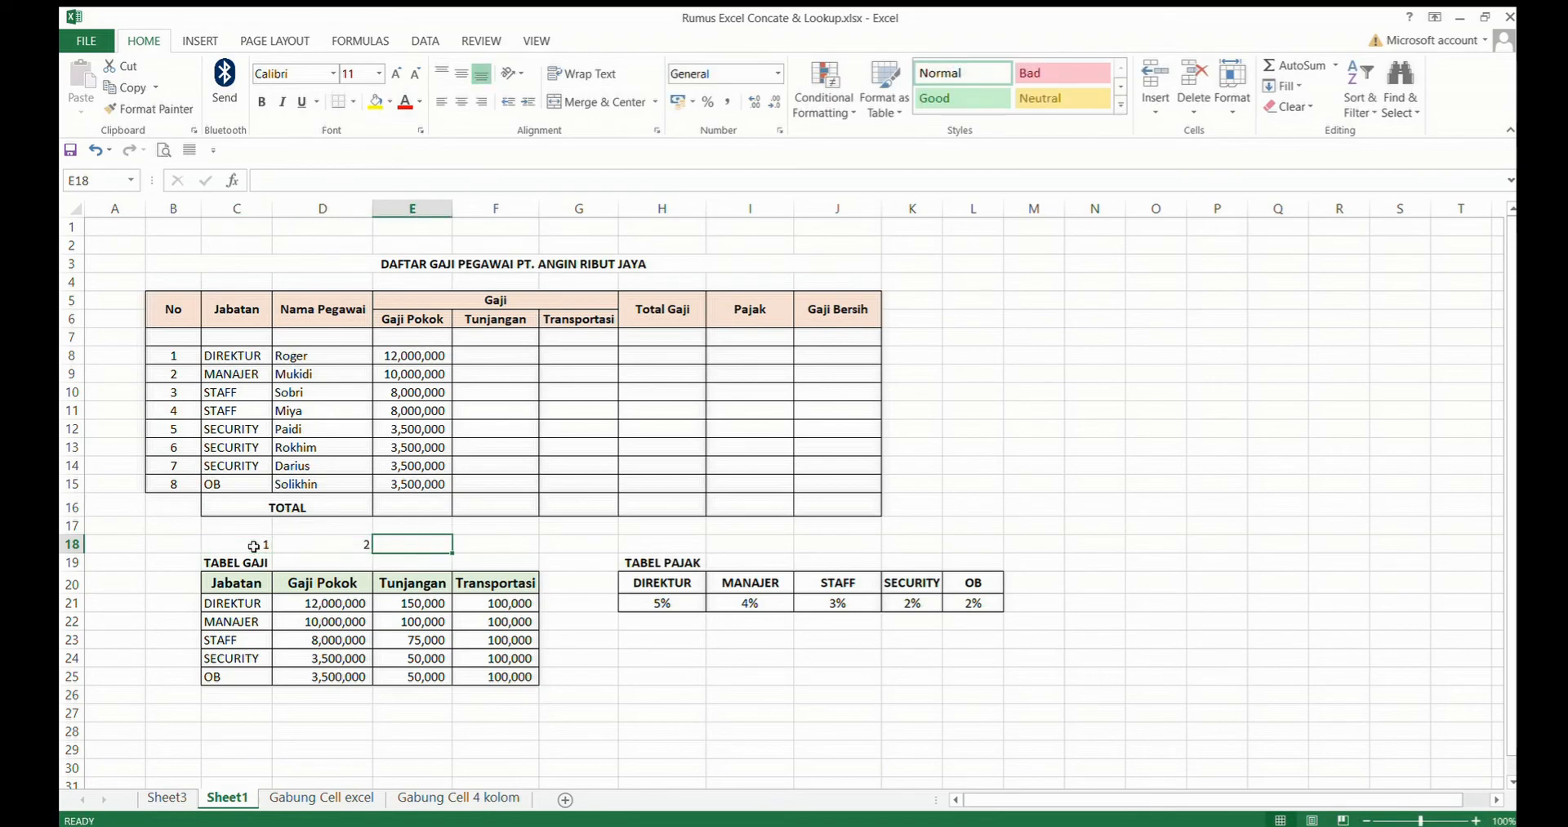
{"action": "type", "text": "3"}
{"action": "key", "text": "Tab"}
{"action": "type", "text": "4"}
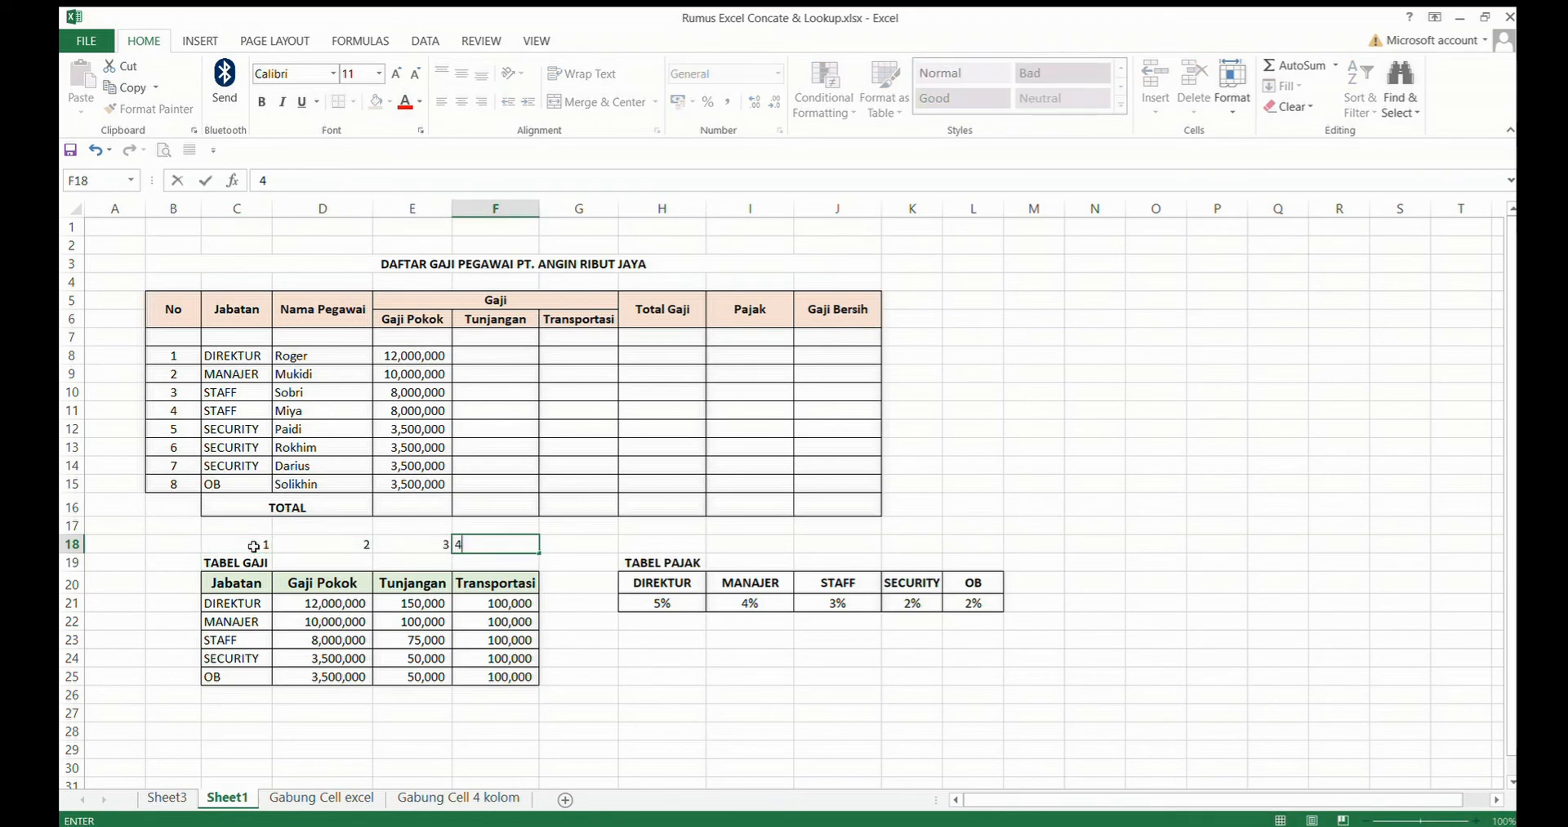
{"action": "left_click", "coordinate": [300, 625]}
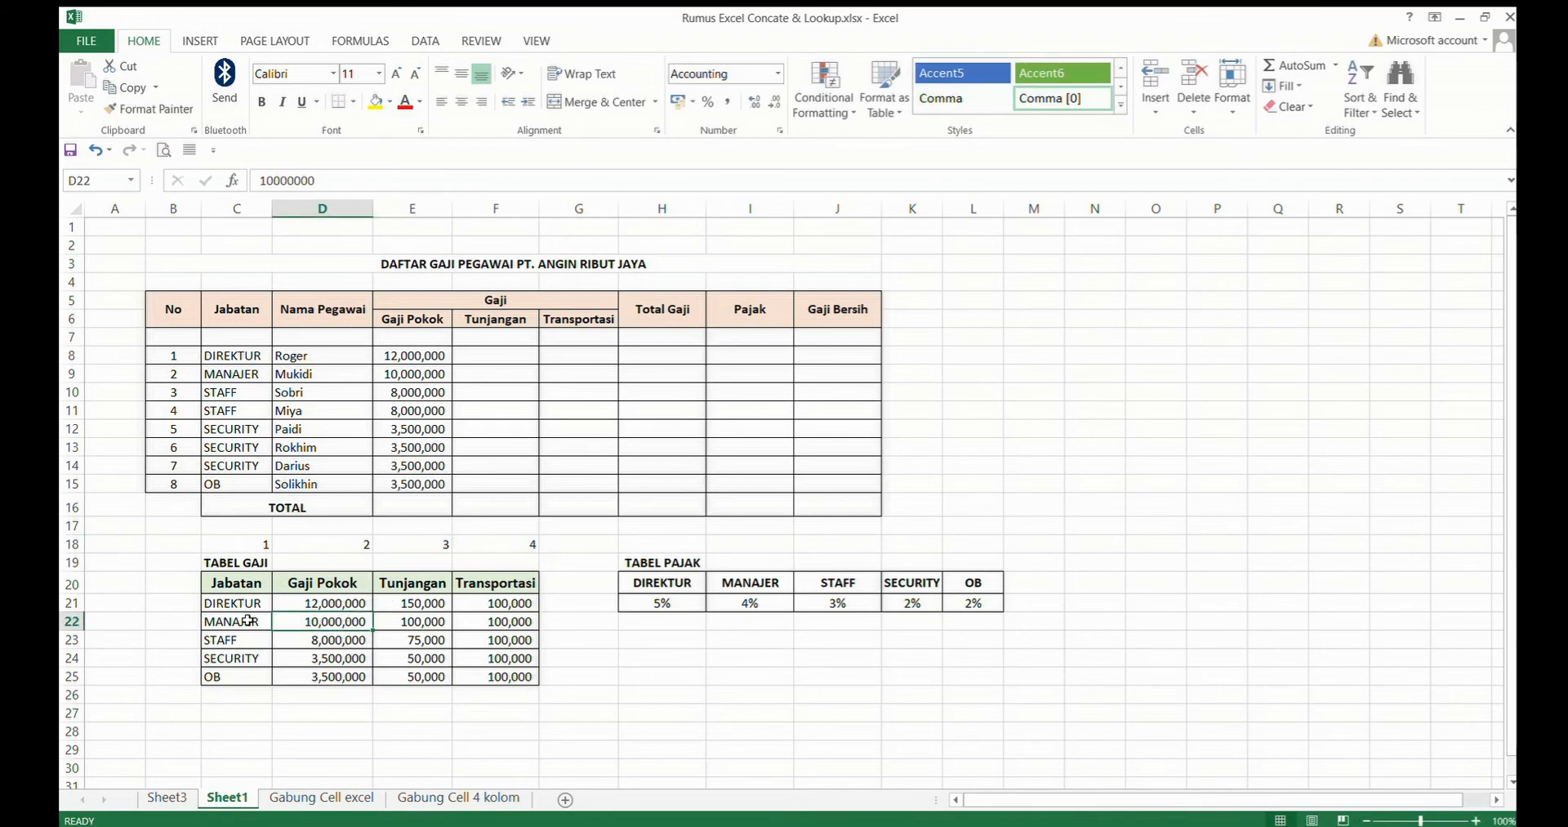
{"action": "left_click_drag", "start_coordinate": [243, 583], "coordinate": [235, 674]}
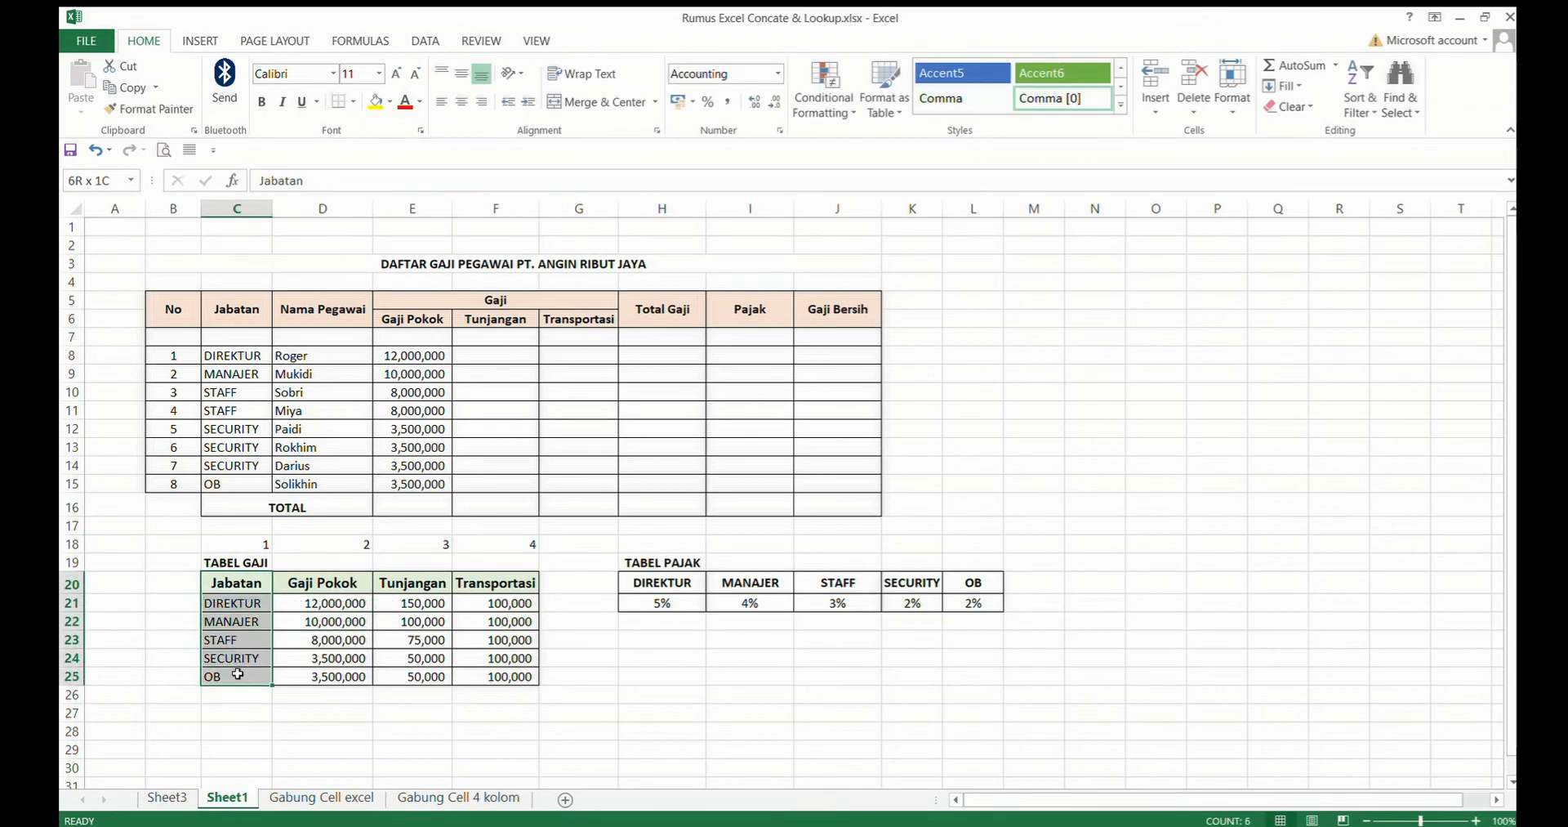
{"action": "left_click", "coordinate": [511, 543]}
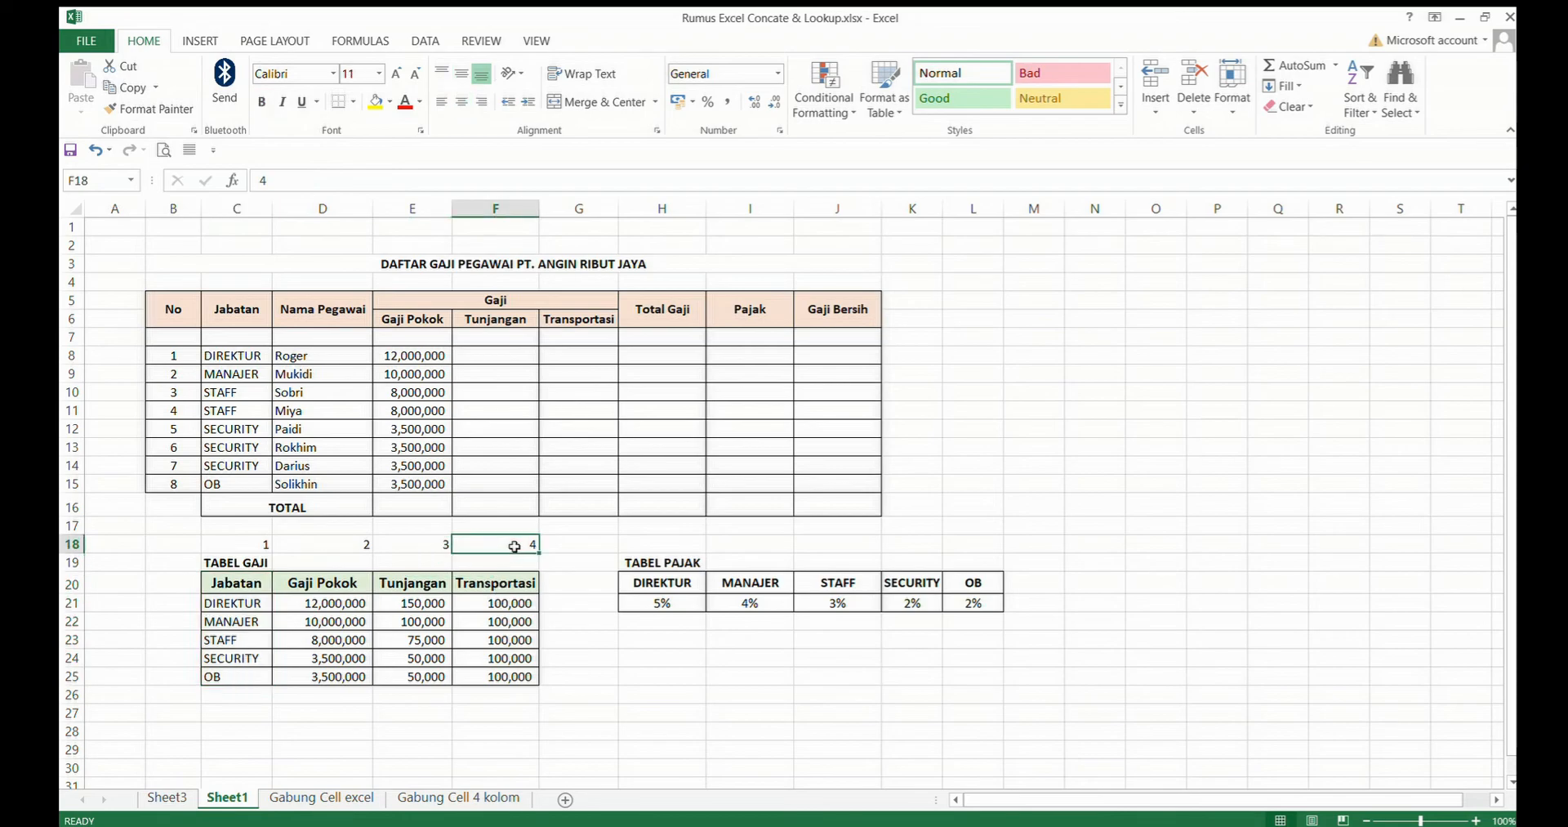
{"action": "left_click", "coordinate": [394, 359]}
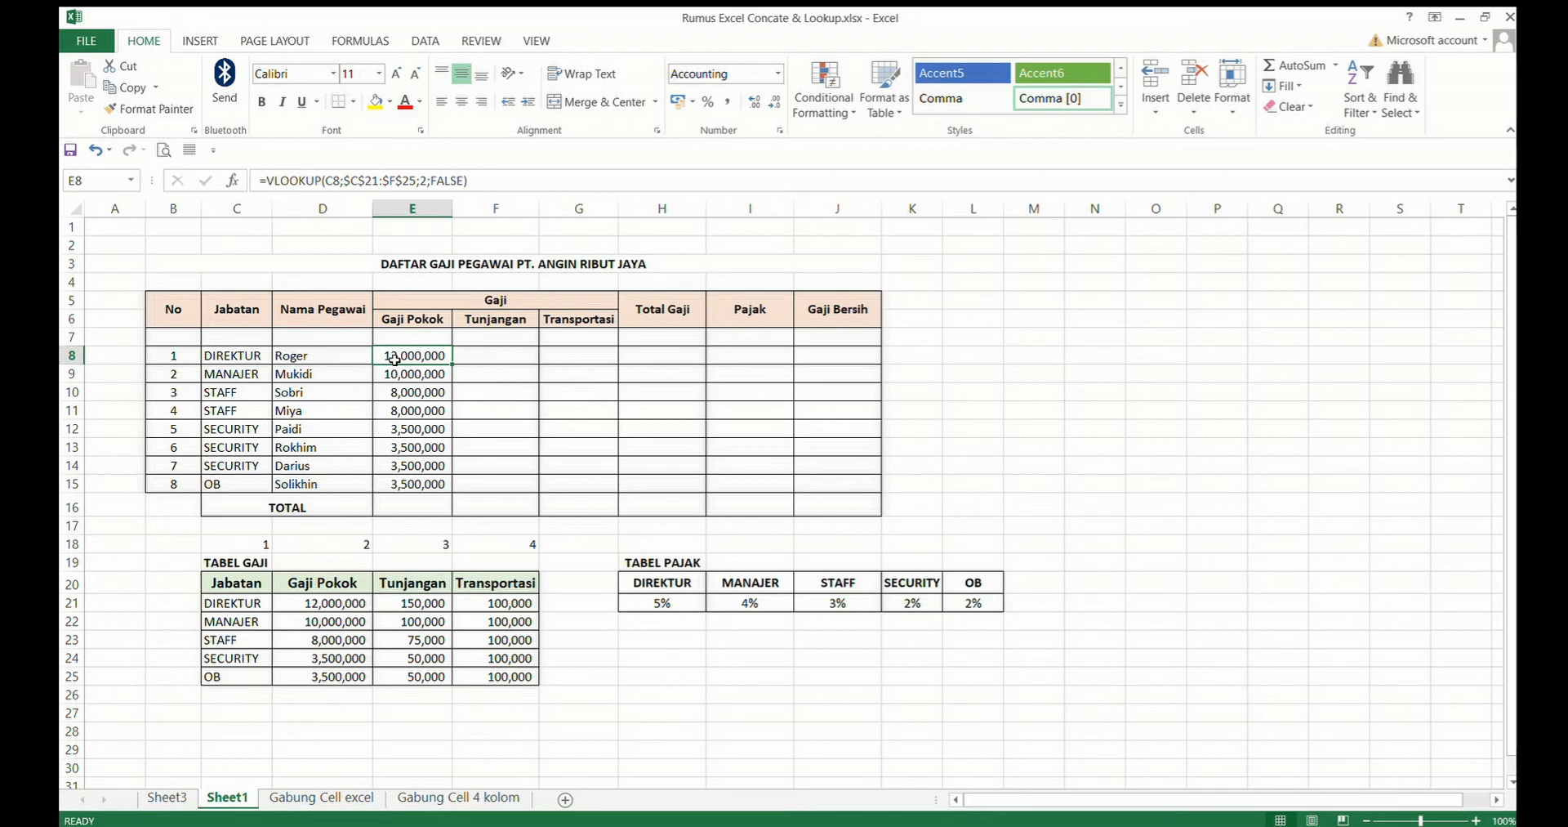
{"action": "left_click", "coordinate": [481, 407]}
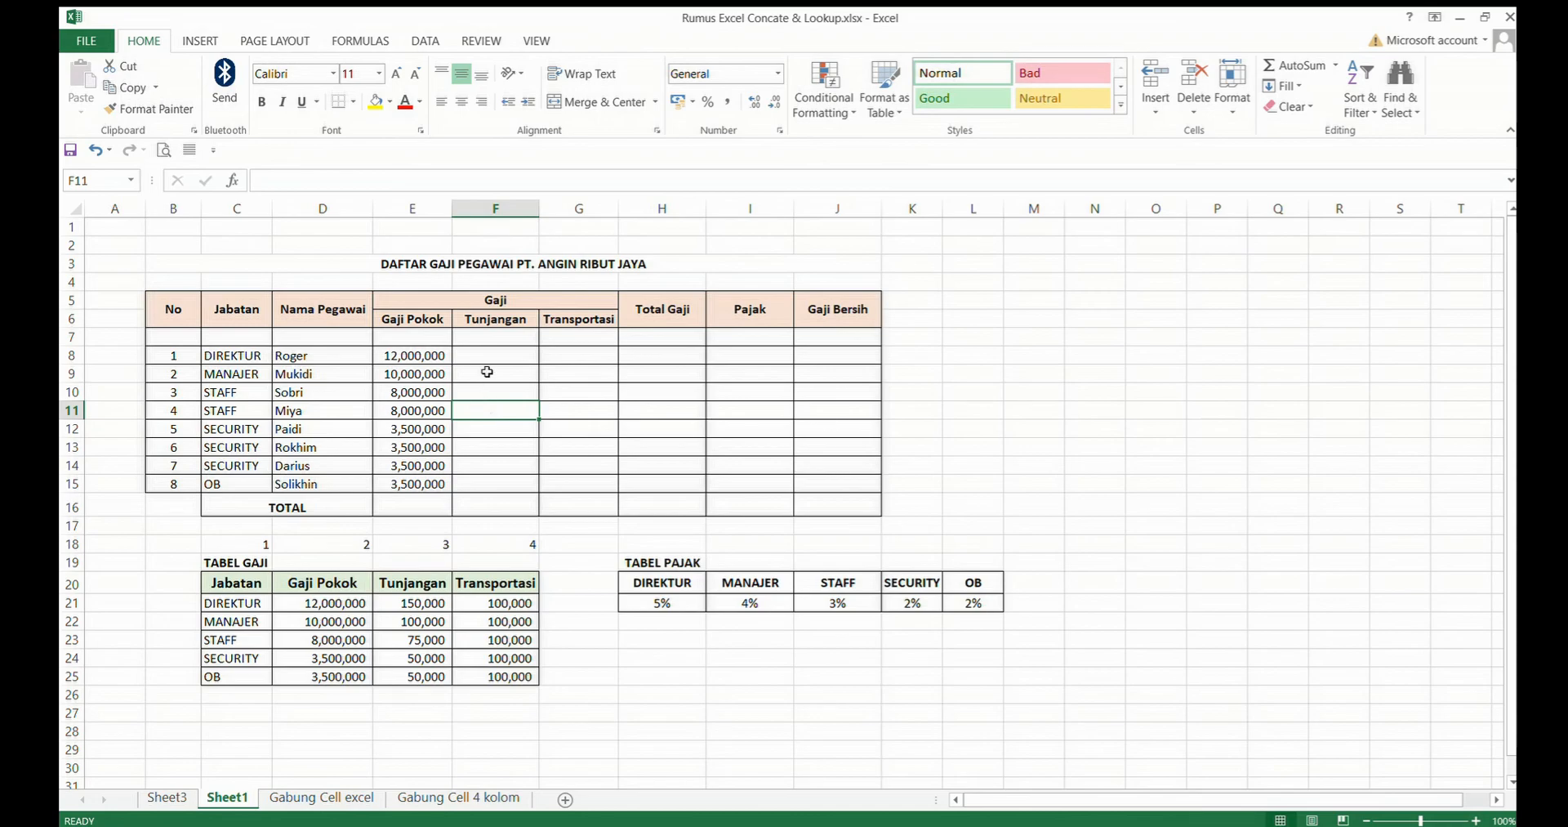
{"action": "left_click", "coordinate": [490, 360]}
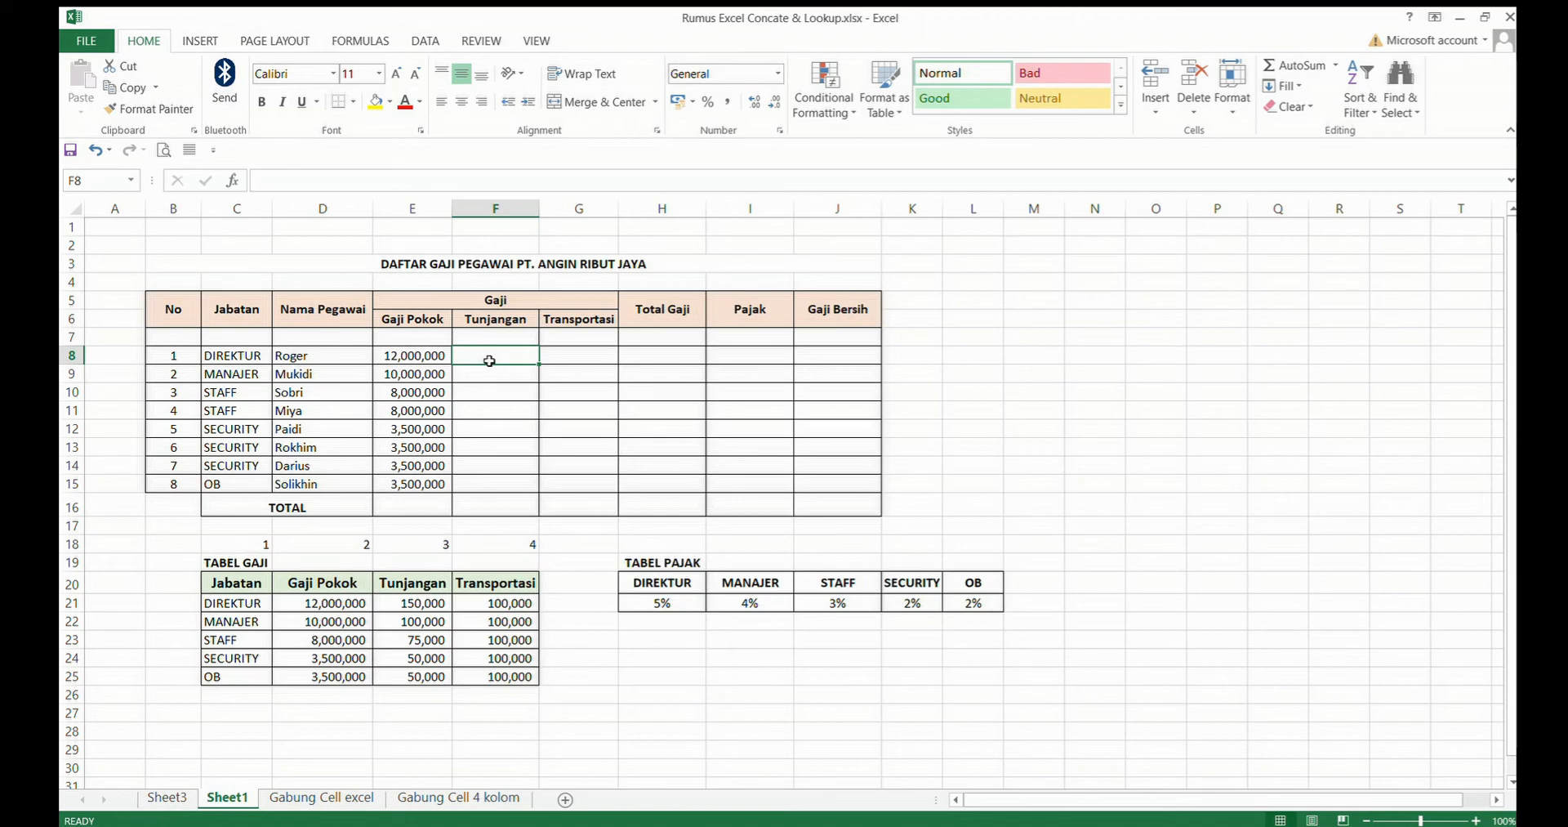
{"action": "type", "text": "="}
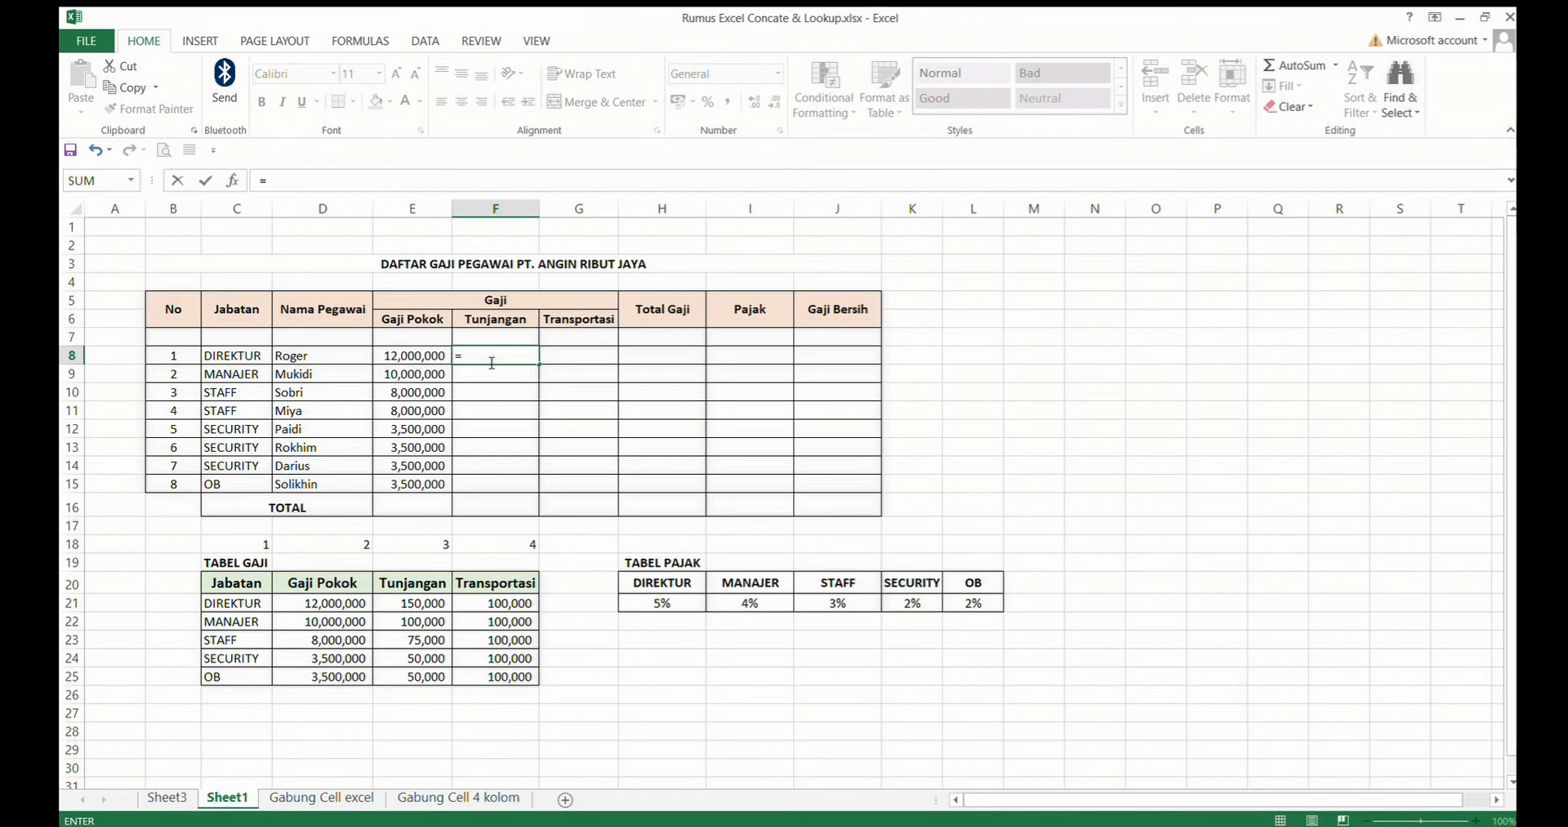
{"action": "type", "text": "vlookup"}
{"action": "key", "text": "Return"}
{"action": "key", "text": "Down"}
{"action": "key", "text": "Down"}
{"action": "key", "text": "Down"}
{"action": "key", "text": "Down"}
{"action": "key", "text": "Down"}
{"action": "key", "text": "Down"}
{"action": "key", "text": "Down"}
{"action": "key", "text": "Down"}
{"action": "key", "text": "Down"}
{"action": "key", "text": "Down"}
{"action": "key", "text": "Down"}
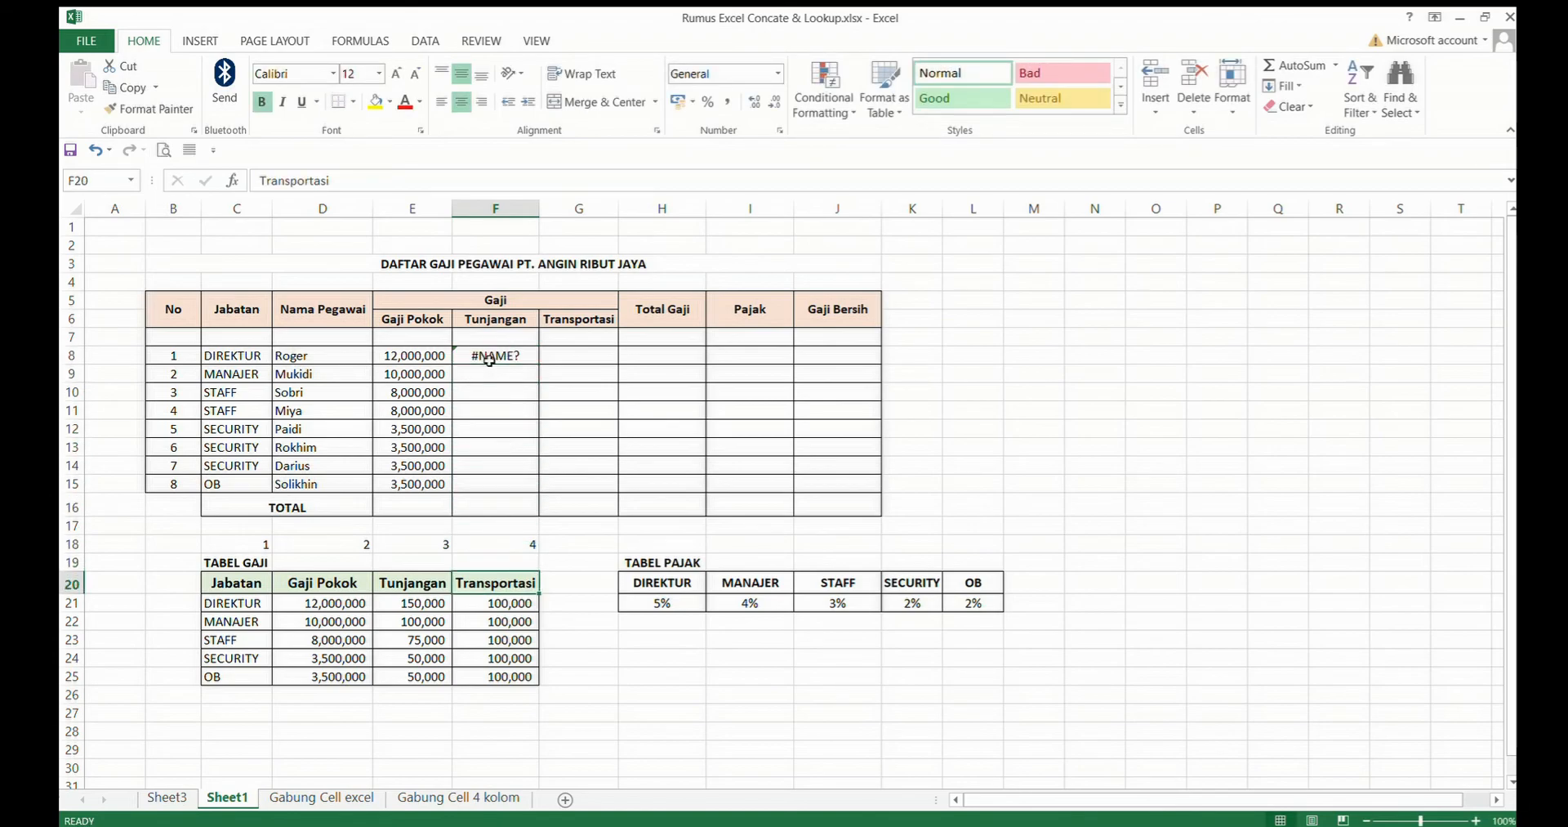
{"action": "key", "text": "Up"}
{"action": "key", "text": "Up"}
{"action": "key", "text": "Up"}
{"action": "key", "text": "Up"}
{"action": "key", "text": "Up"}
{"action": "key", "text": "Up"}
{"action": "key", "text": "Up"}
{"action": "key", "text": "Up"}
{"action": "key", "text": "Up"}
{"action": "key", "text": "Up"}
{"action": "key", "text": "Up"}
{"action": "key", "text": "Up"}
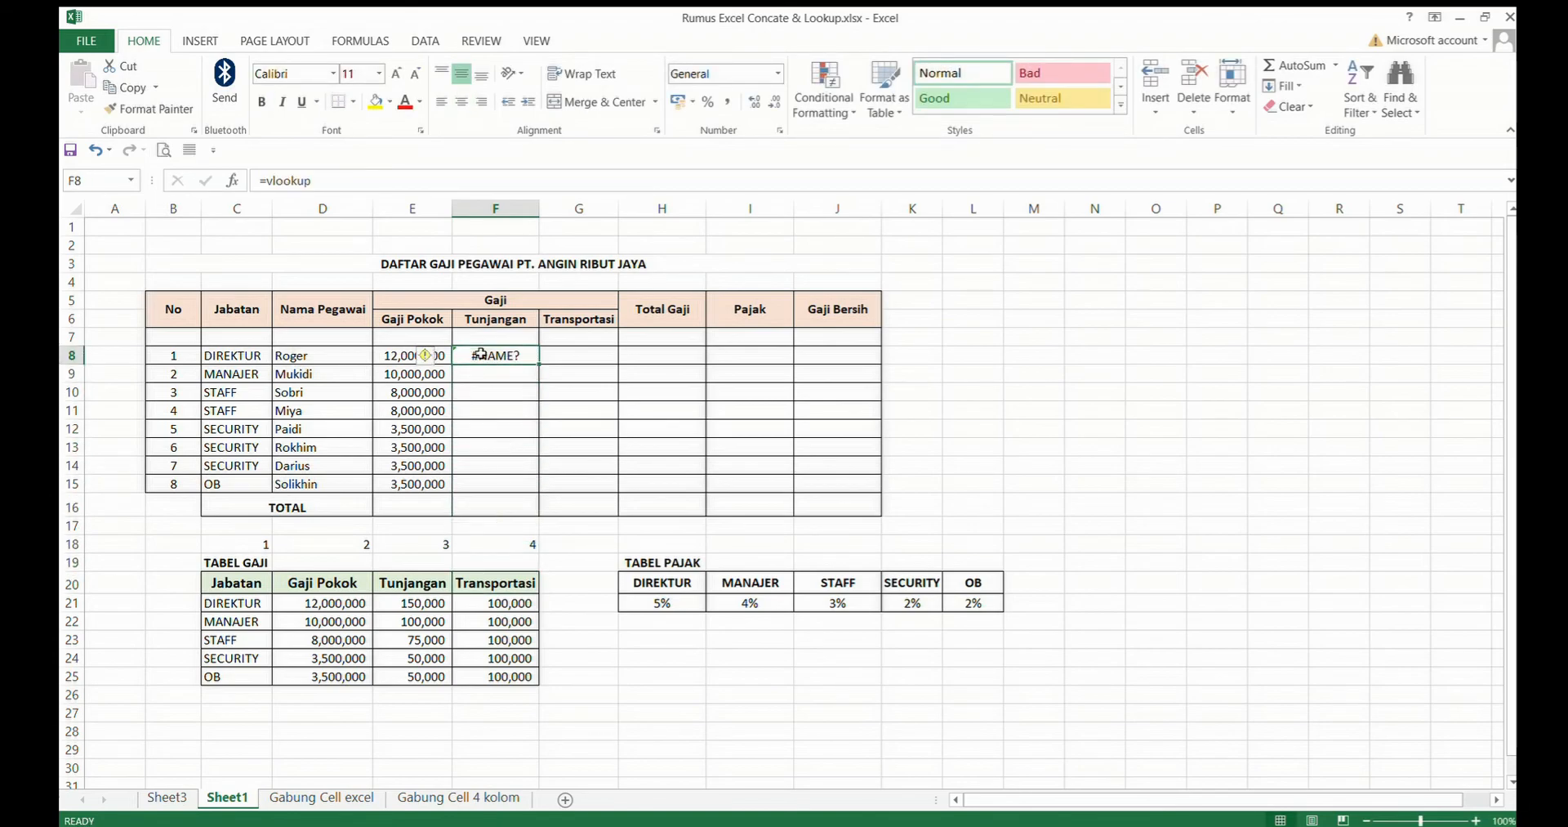
Step: Enter =VLOOKUP(C8;$C$21:$F$25;3;FALSE) in F8 to fetch the first employee's Tunjangan from TABEL GAJI
{"action": "type", "text": "=vlook"}
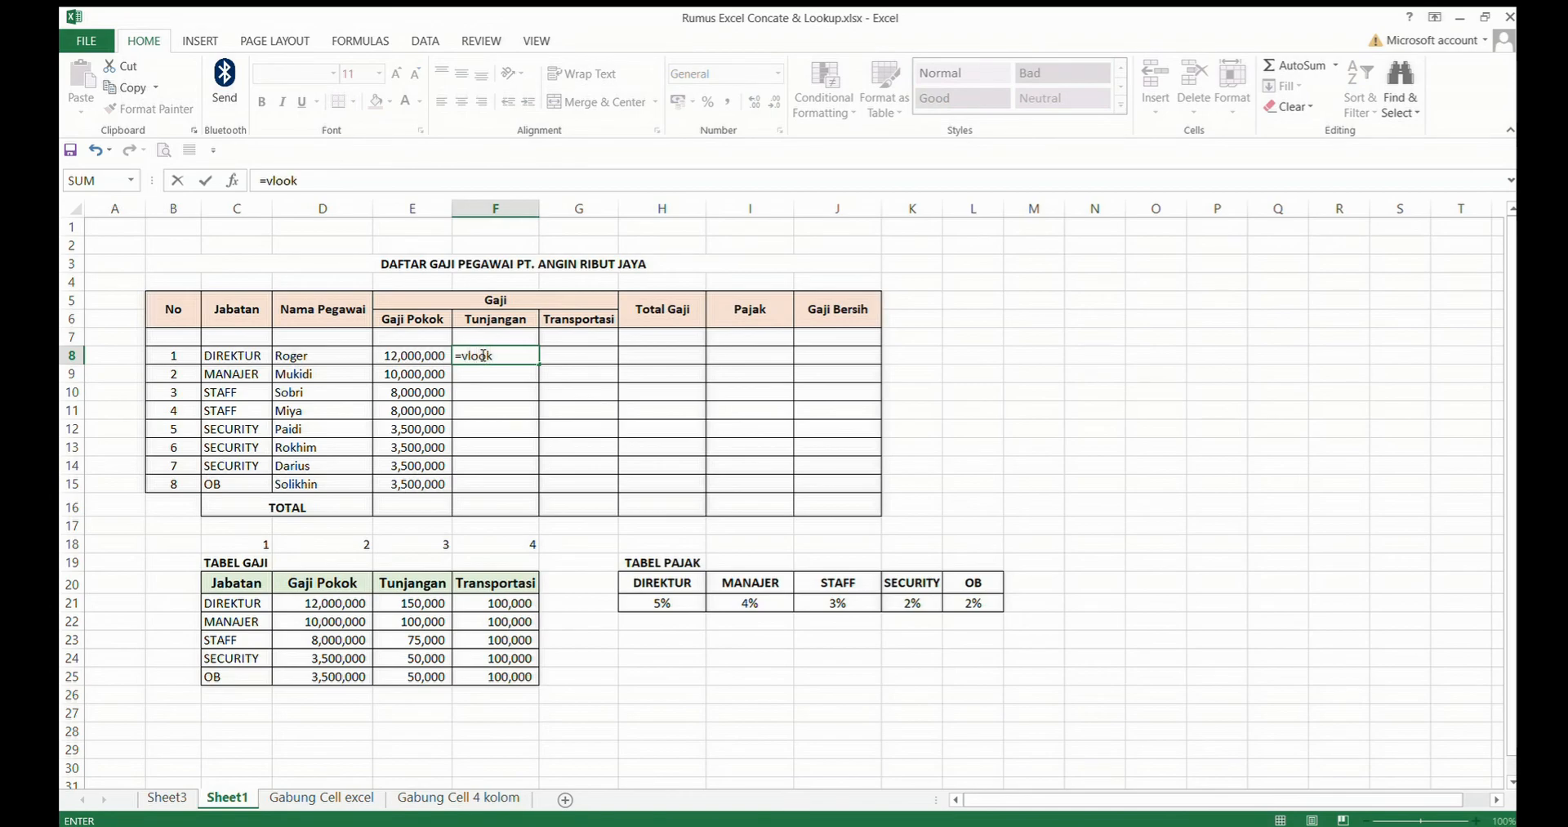
{"action": "type", "text": "up("}
{"action": "left_click", "coordinate": [253, 357]}
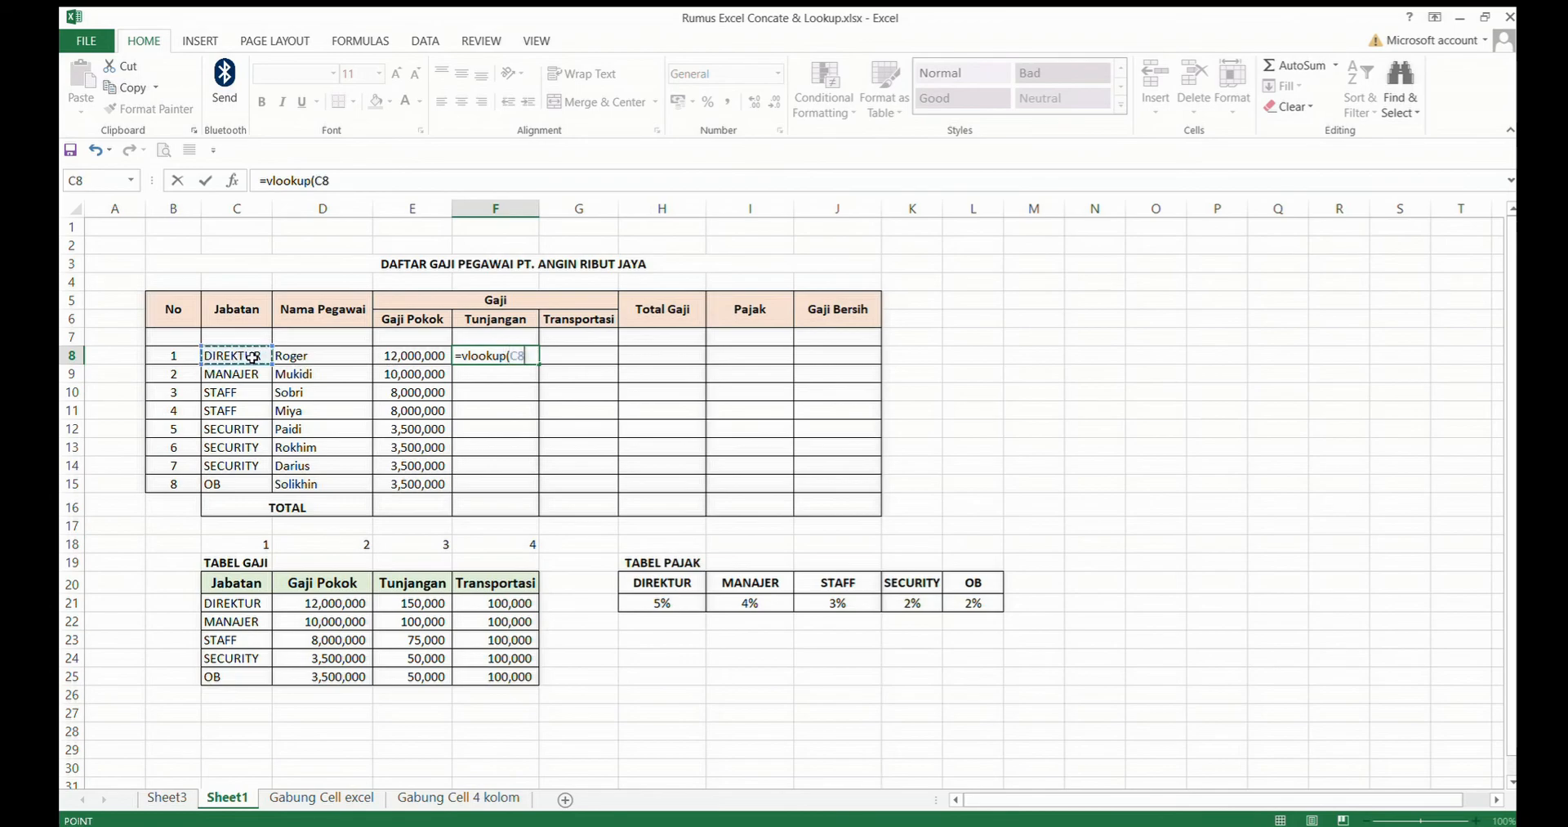
{"action": "type", "text": ";"}
{"action": "left_click", "coordinate": [255, 605]}
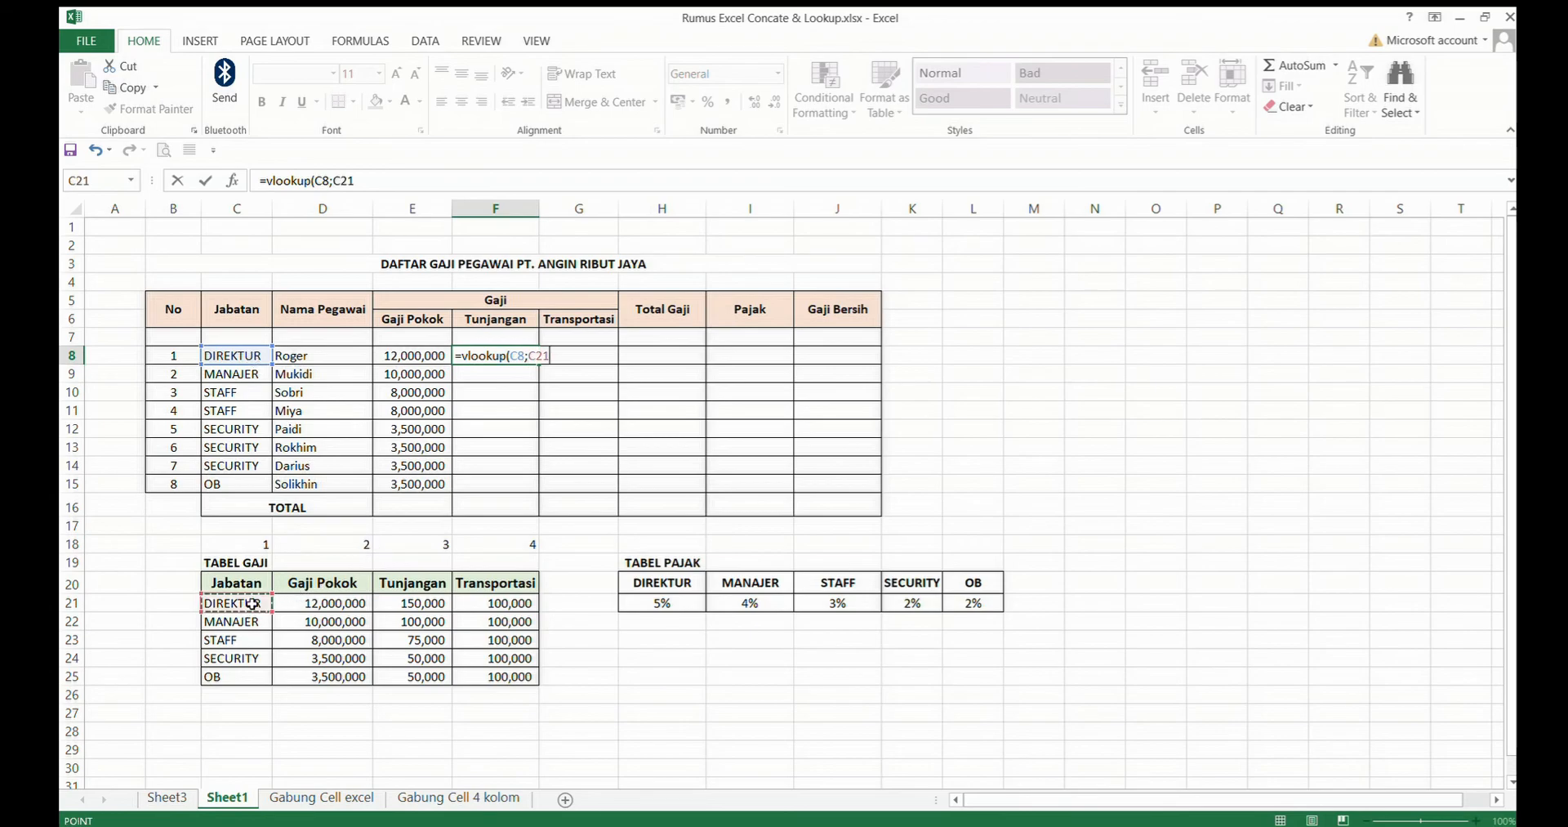
{"action": "left_click_drag", "start_coordinate": [261, 604], "coordinate": [488, 674]}
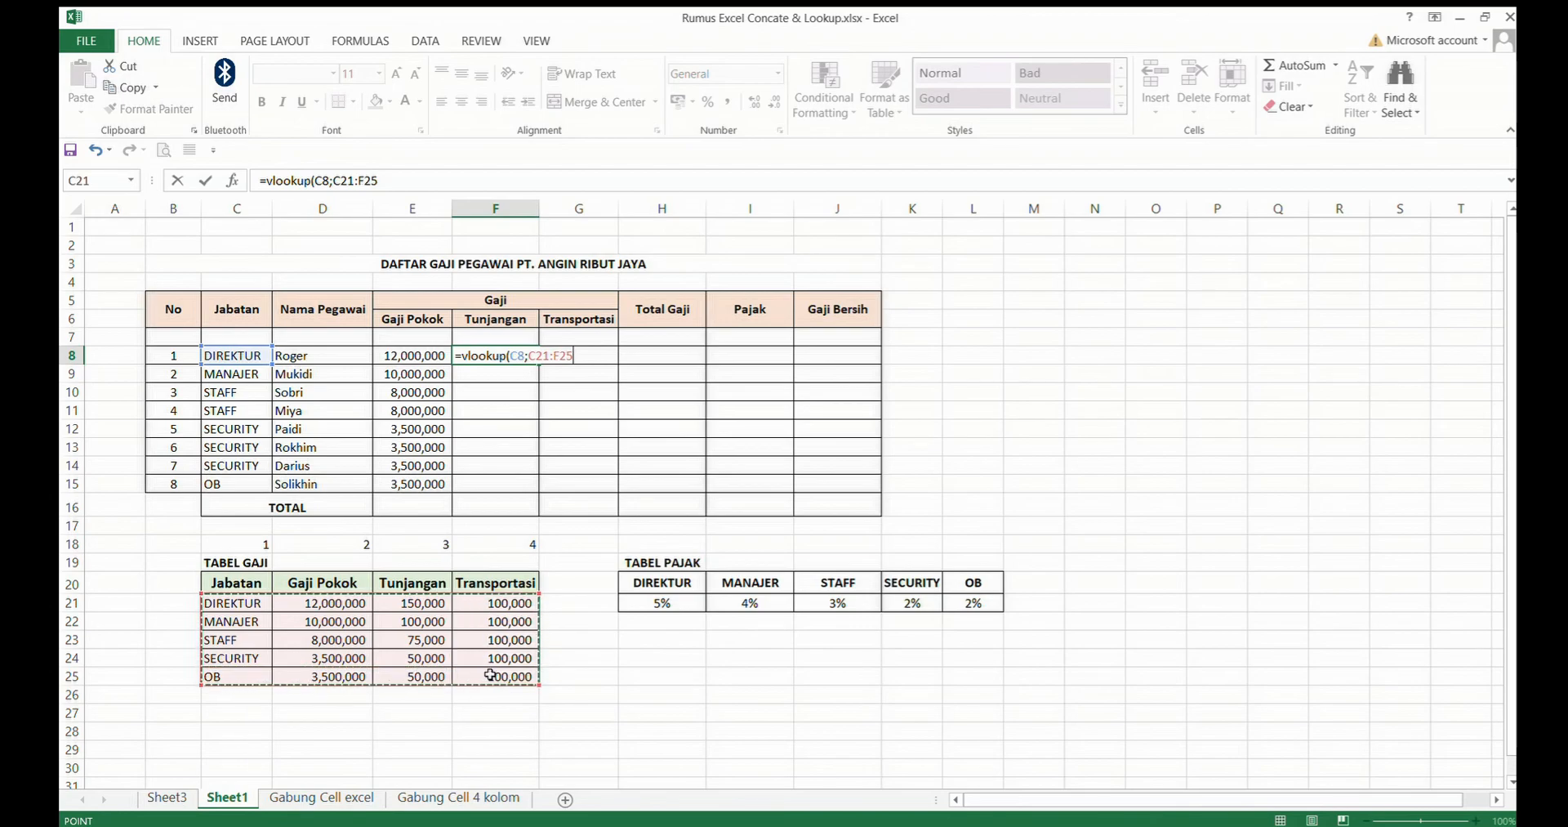
{"action": "key", "text": "F4"}
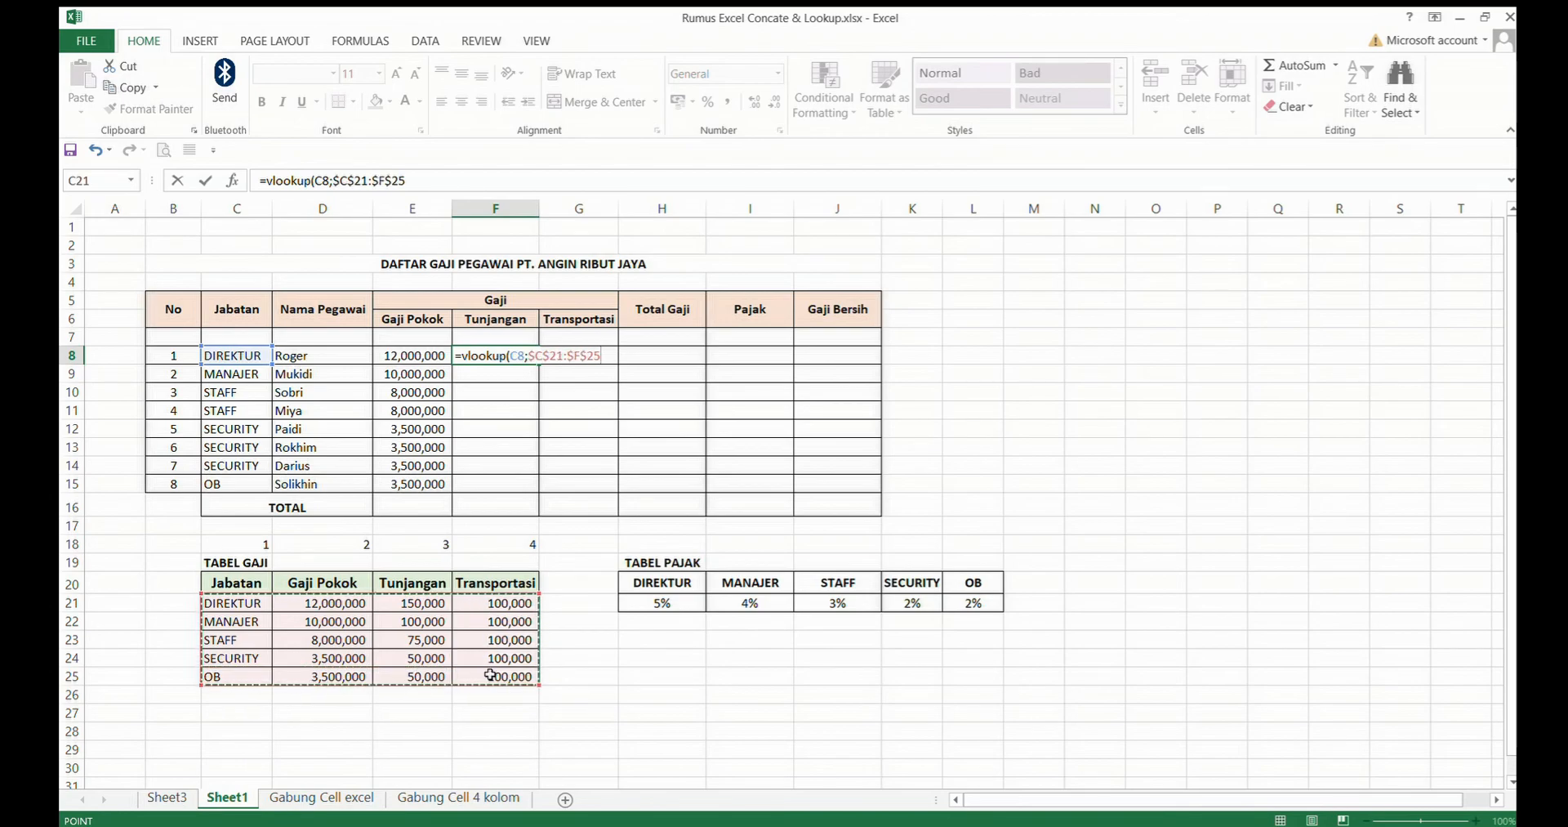
{"action": "type", "text": ";"}
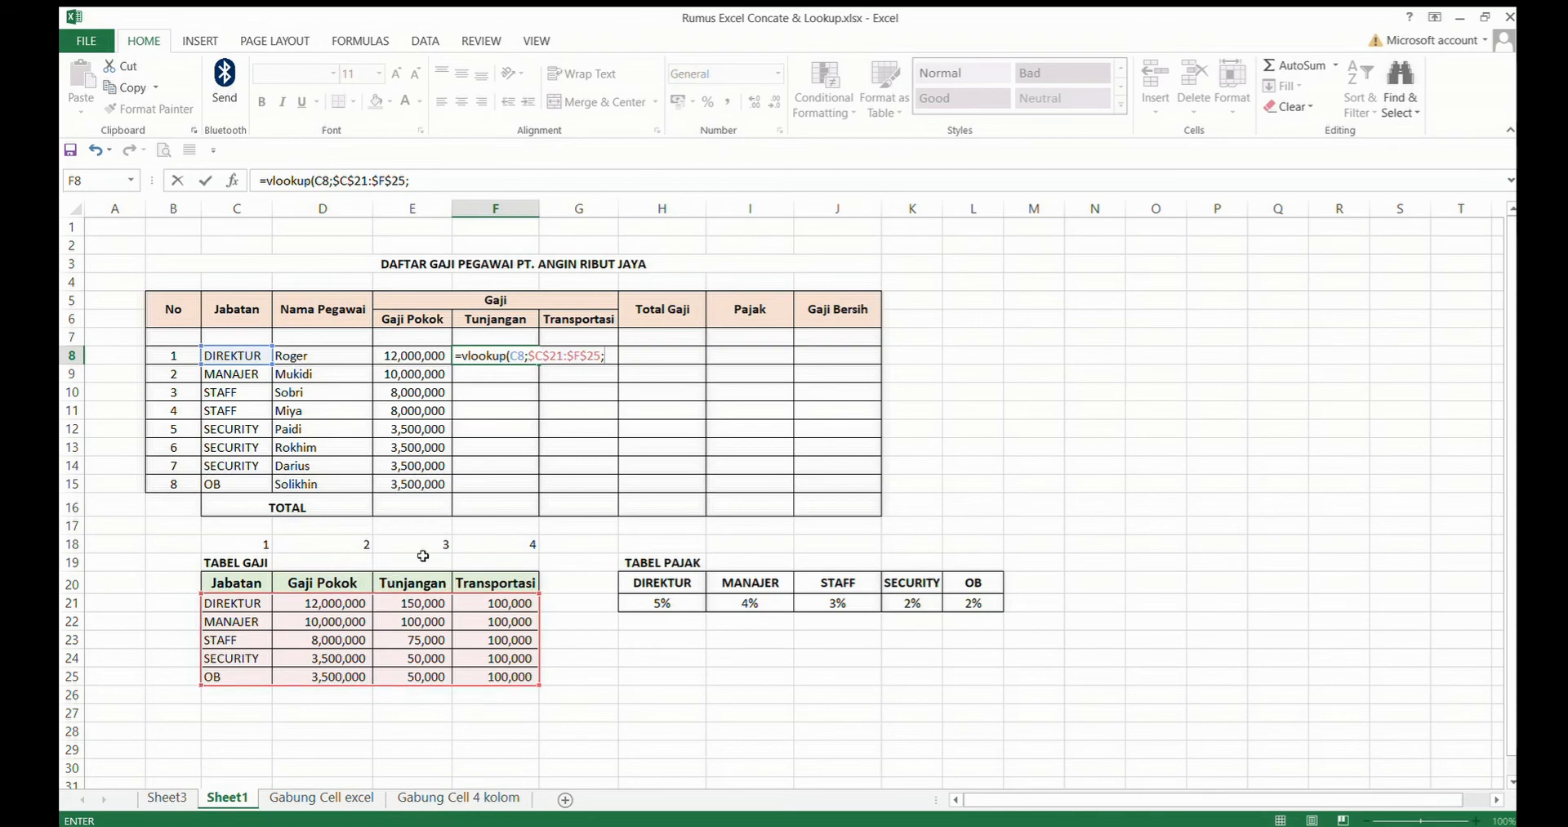
{"action": "type", "text": "3;false)"}
{"action": "key", "text": "Return"}
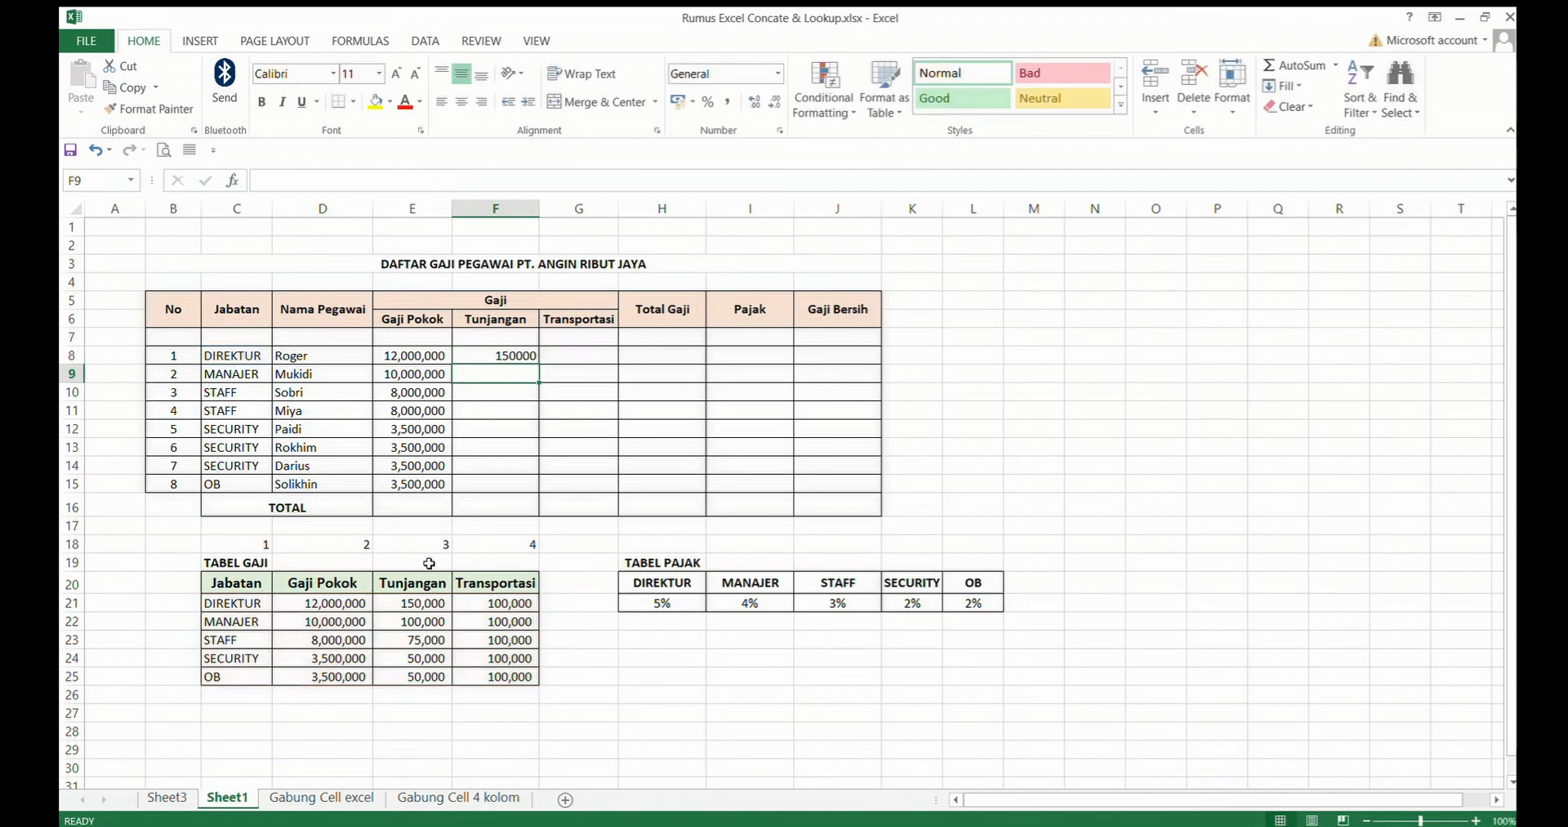
Step: Format F8 with thousands separators and no decimals, and copy its formula down the Tunjangan column to F9:F15
{"action": "left_click", "coordinate": [516, 357]}
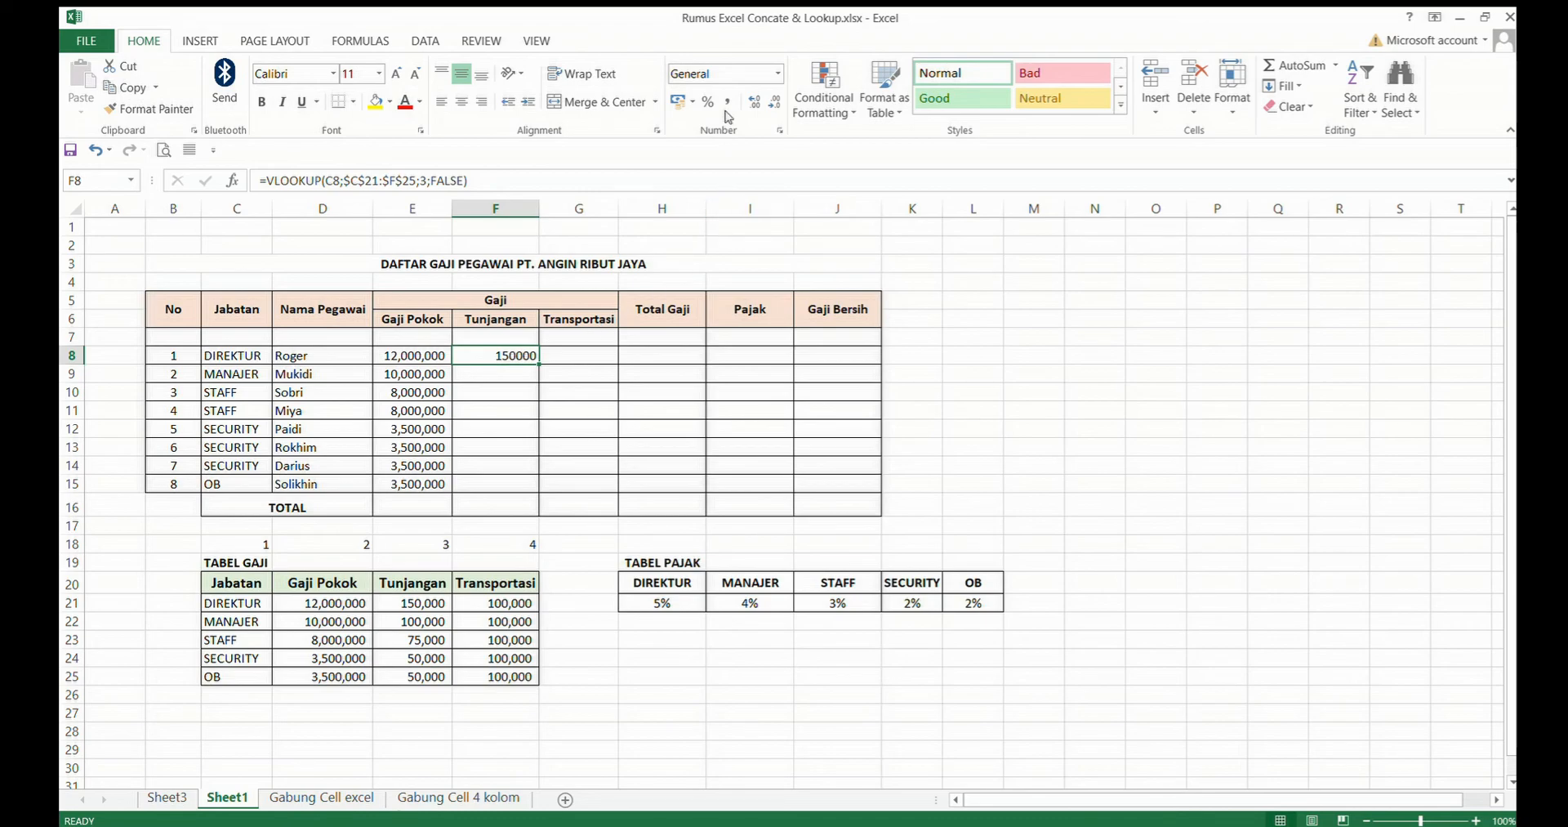
{"action": "left_click", "coordinate": [724, 104]}
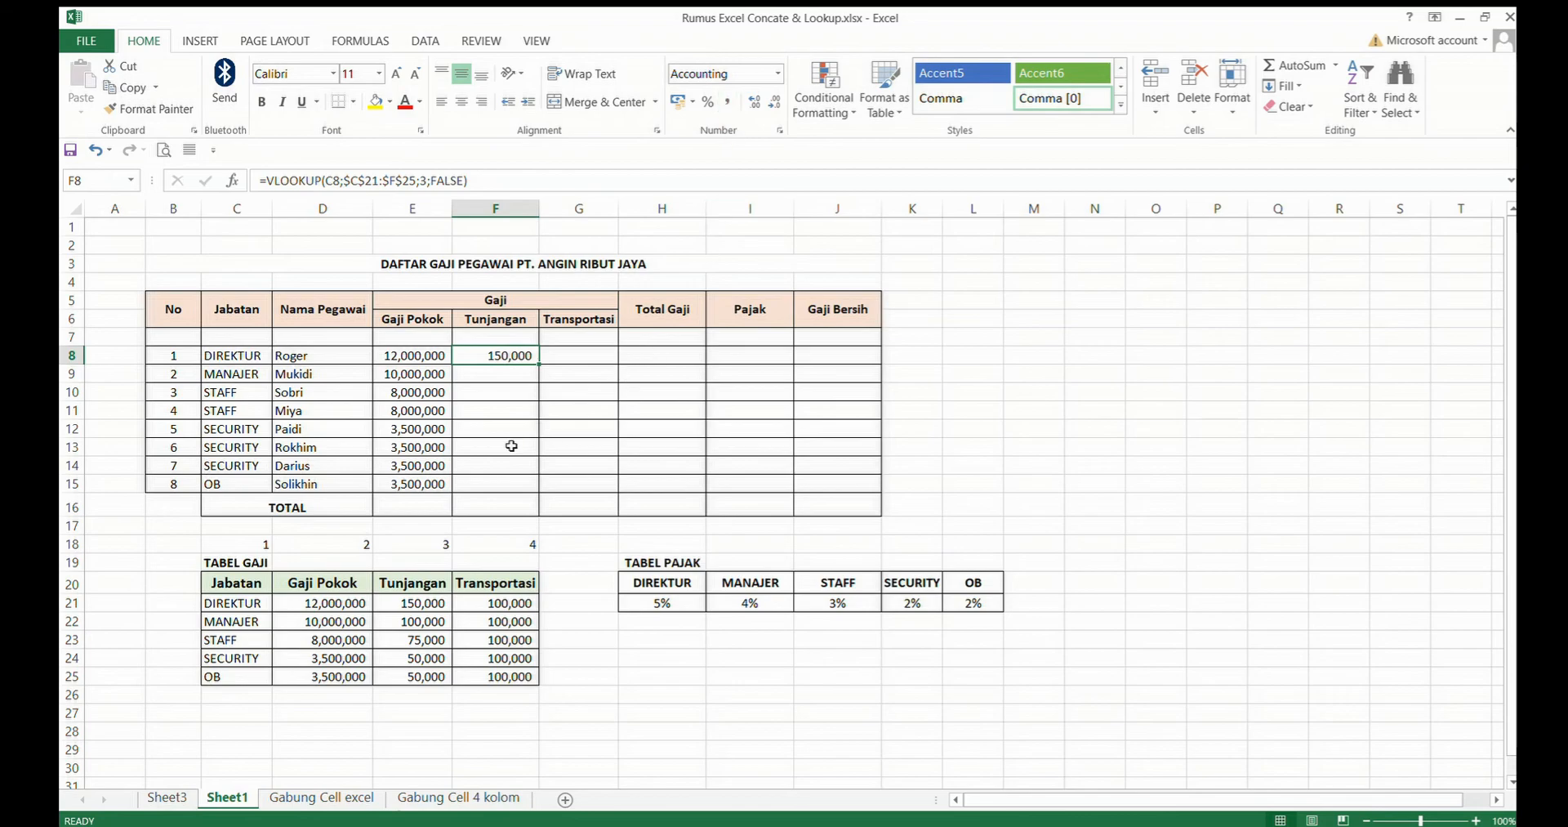
{"action": "left_click", "coordinate": [513, 482]}
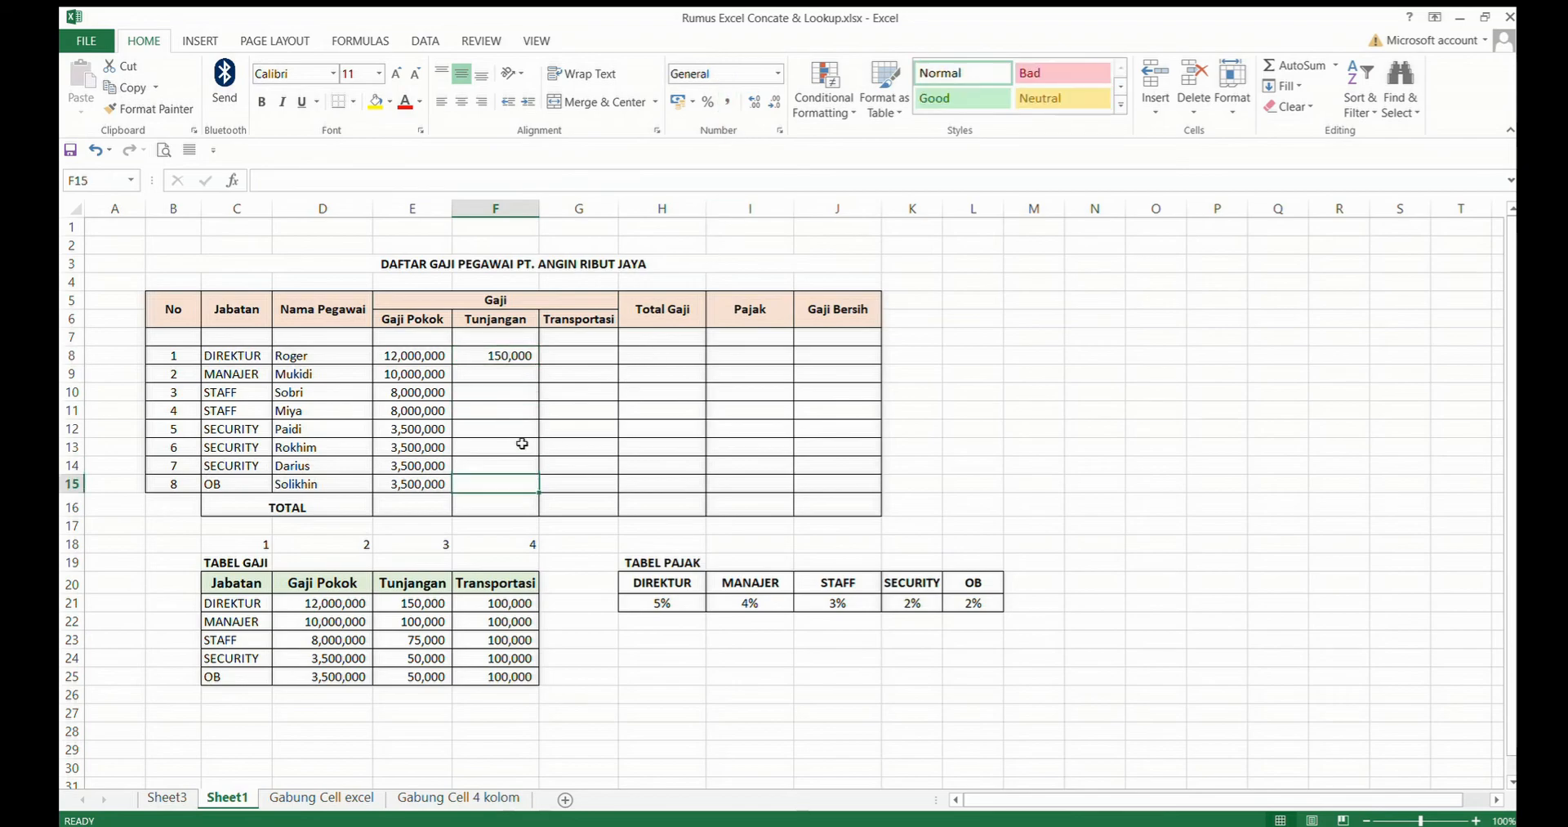
{"action": "left_click", "coordinate": [511, 359]}
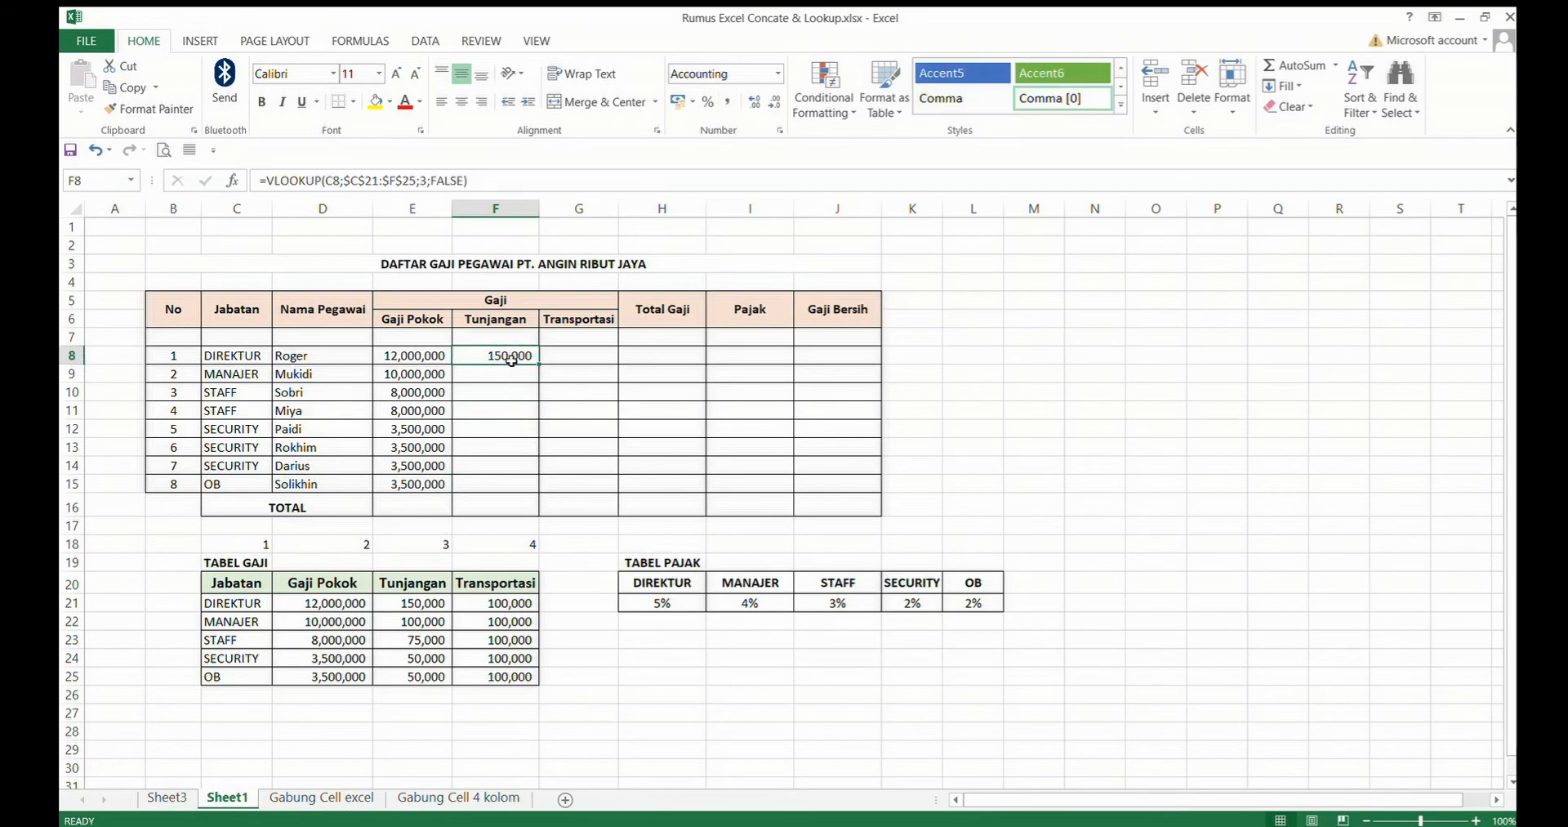
{"action": "key", "text": "ctrl+c"}
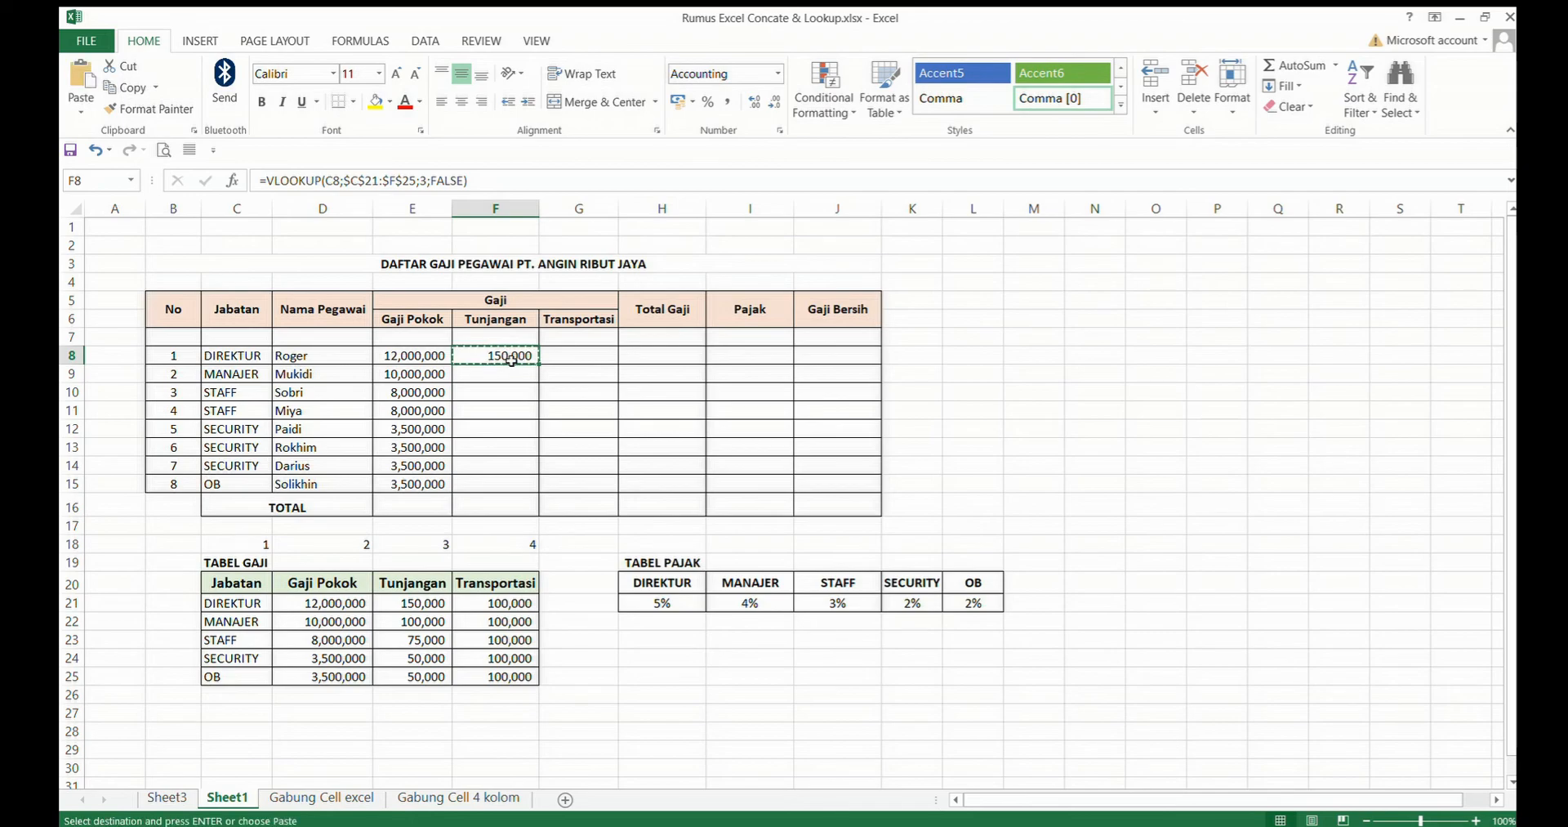
{"action": "left_click_drag", "start_coordinate": [523, 376], "coordinate": [530, 484]}
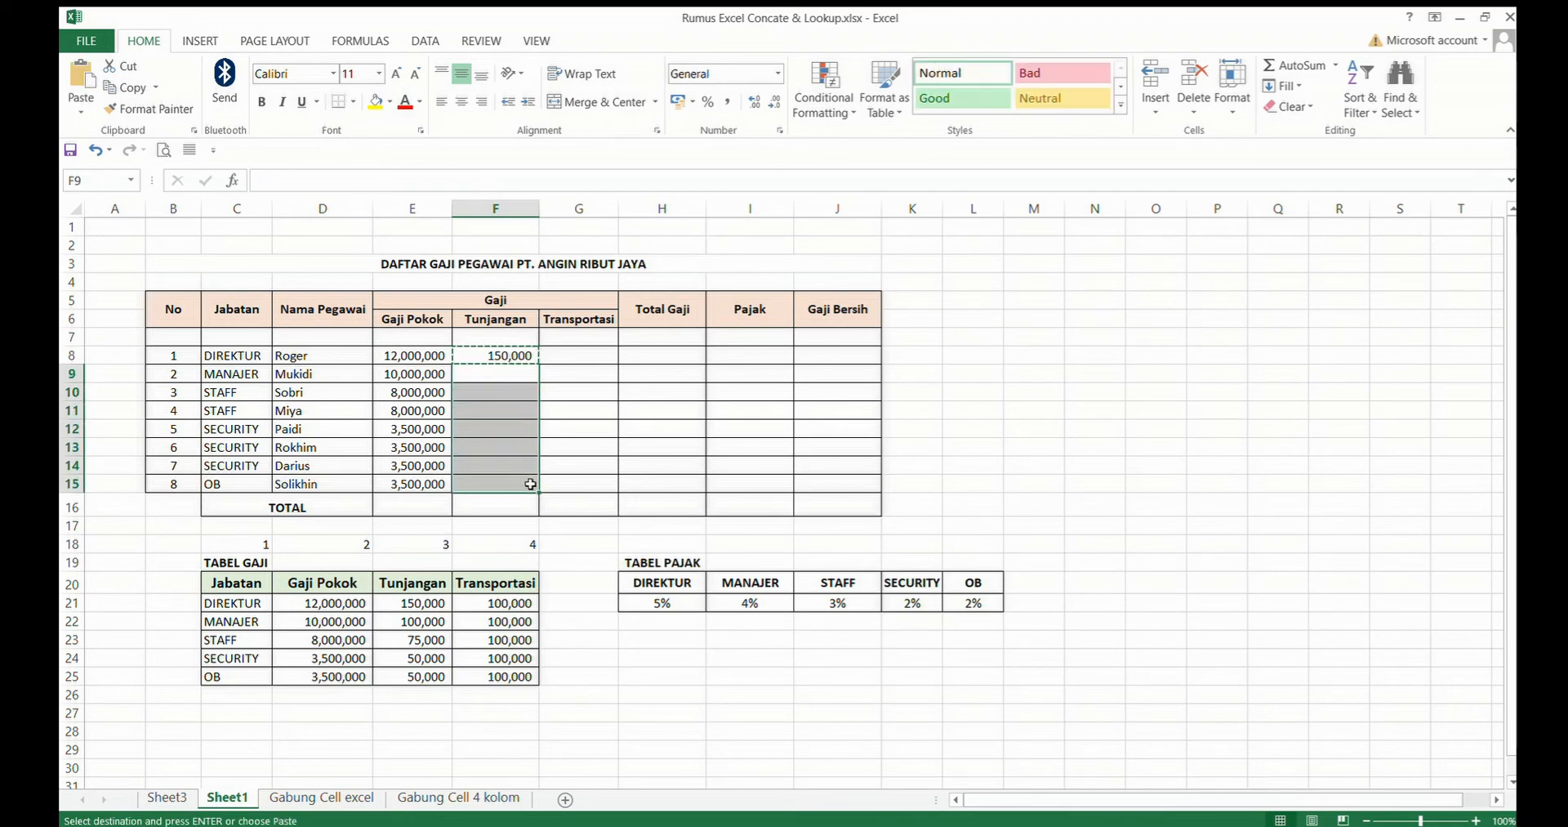
{"action": "key", "text": "Return"}
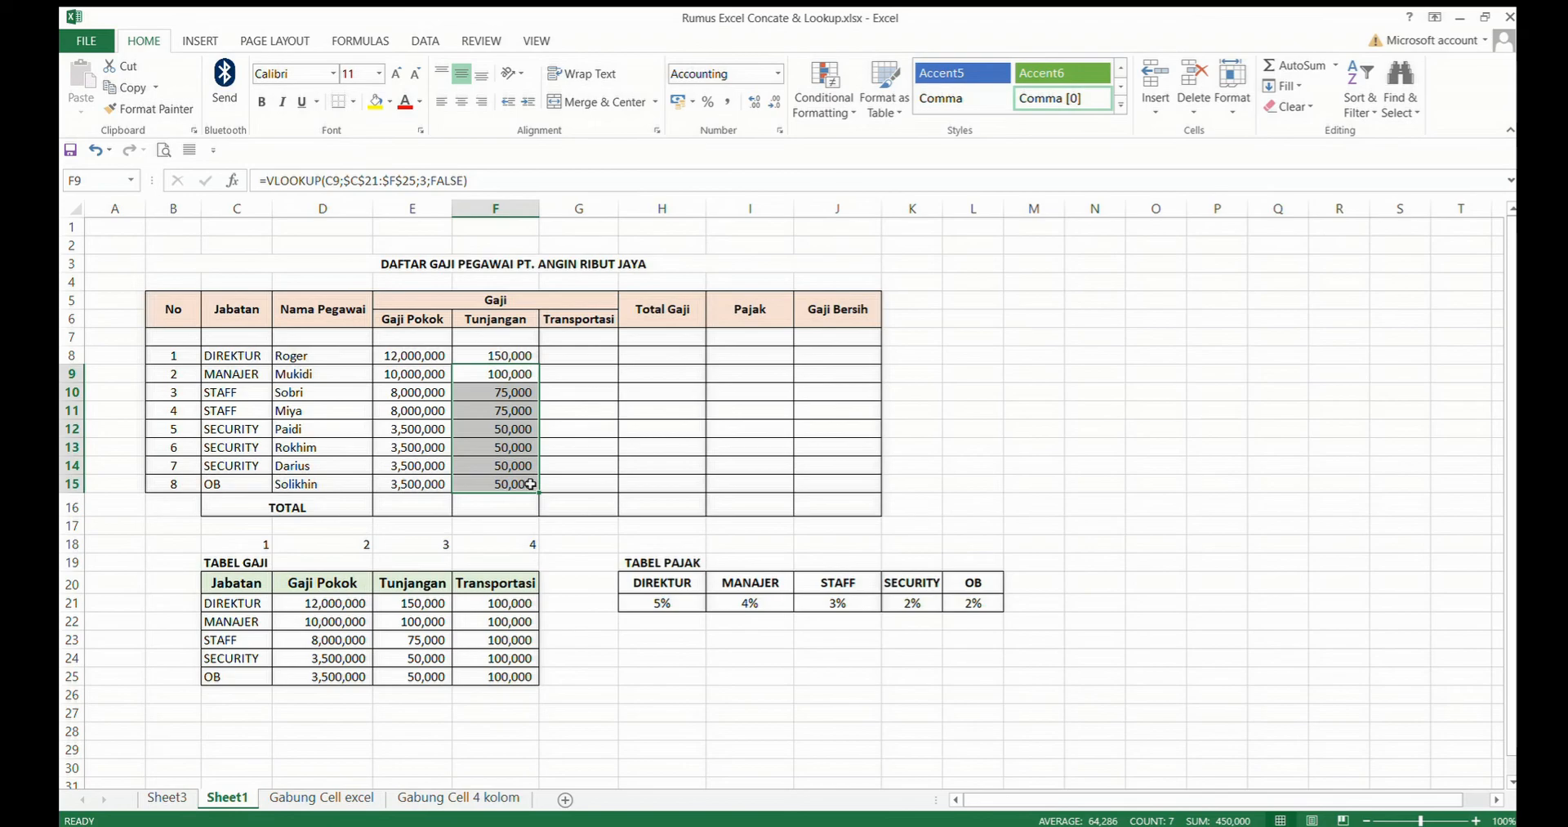
{"action": "left_click", "coordinate": [567, 410]}
{"action": "left_click", "coordinate": [670, 434]}
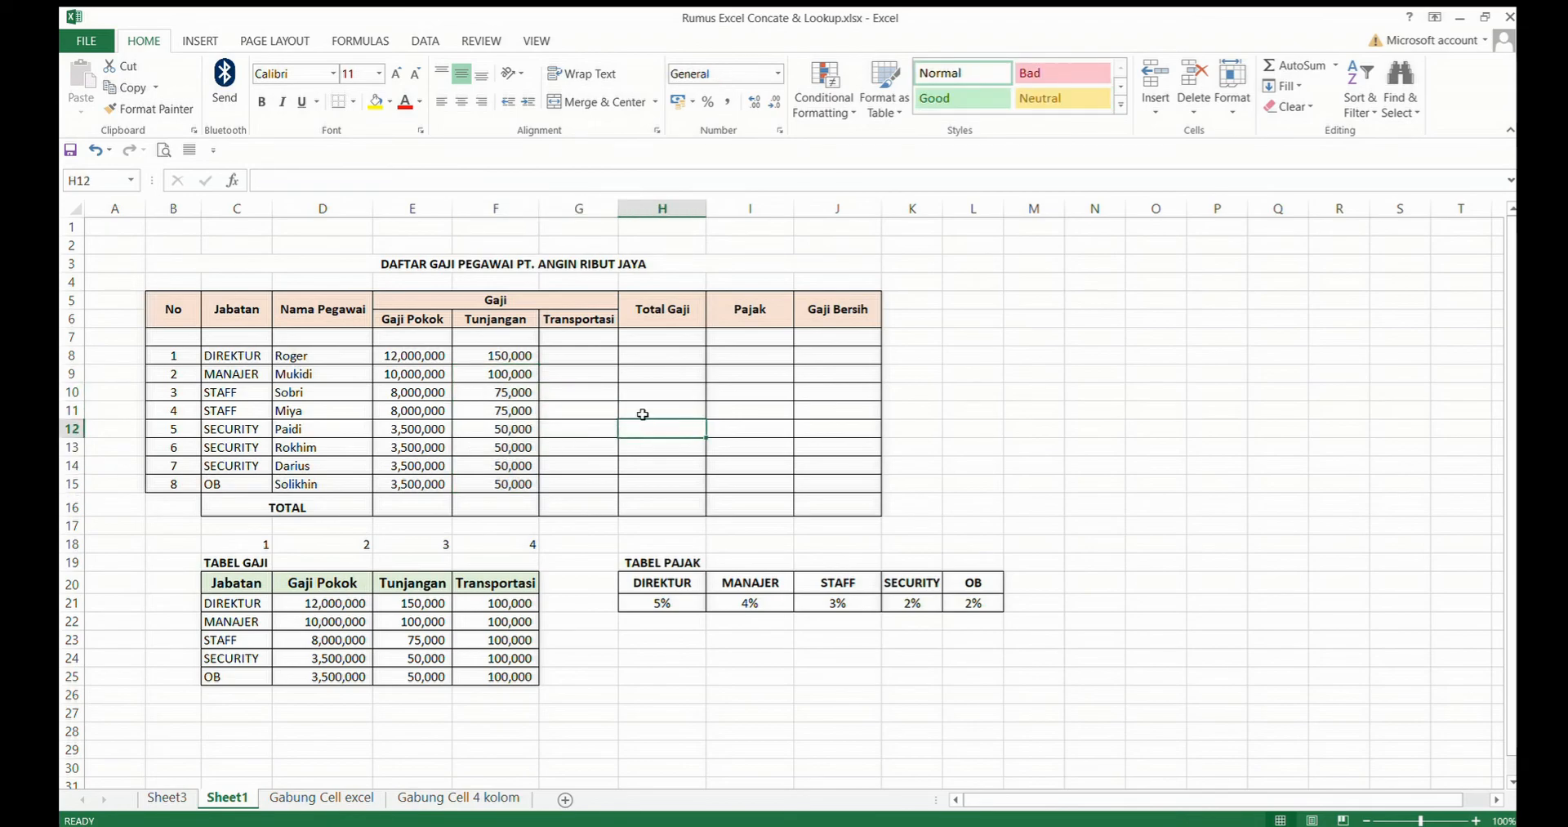
Step: Enter =VLOOKUP(C8;$C$21:$F$25;4;FALSE) in G8 to fetch the first employee's Transportasi from TABEL GAJI
{"action": "left_click", "coordinate": [551, 354]}
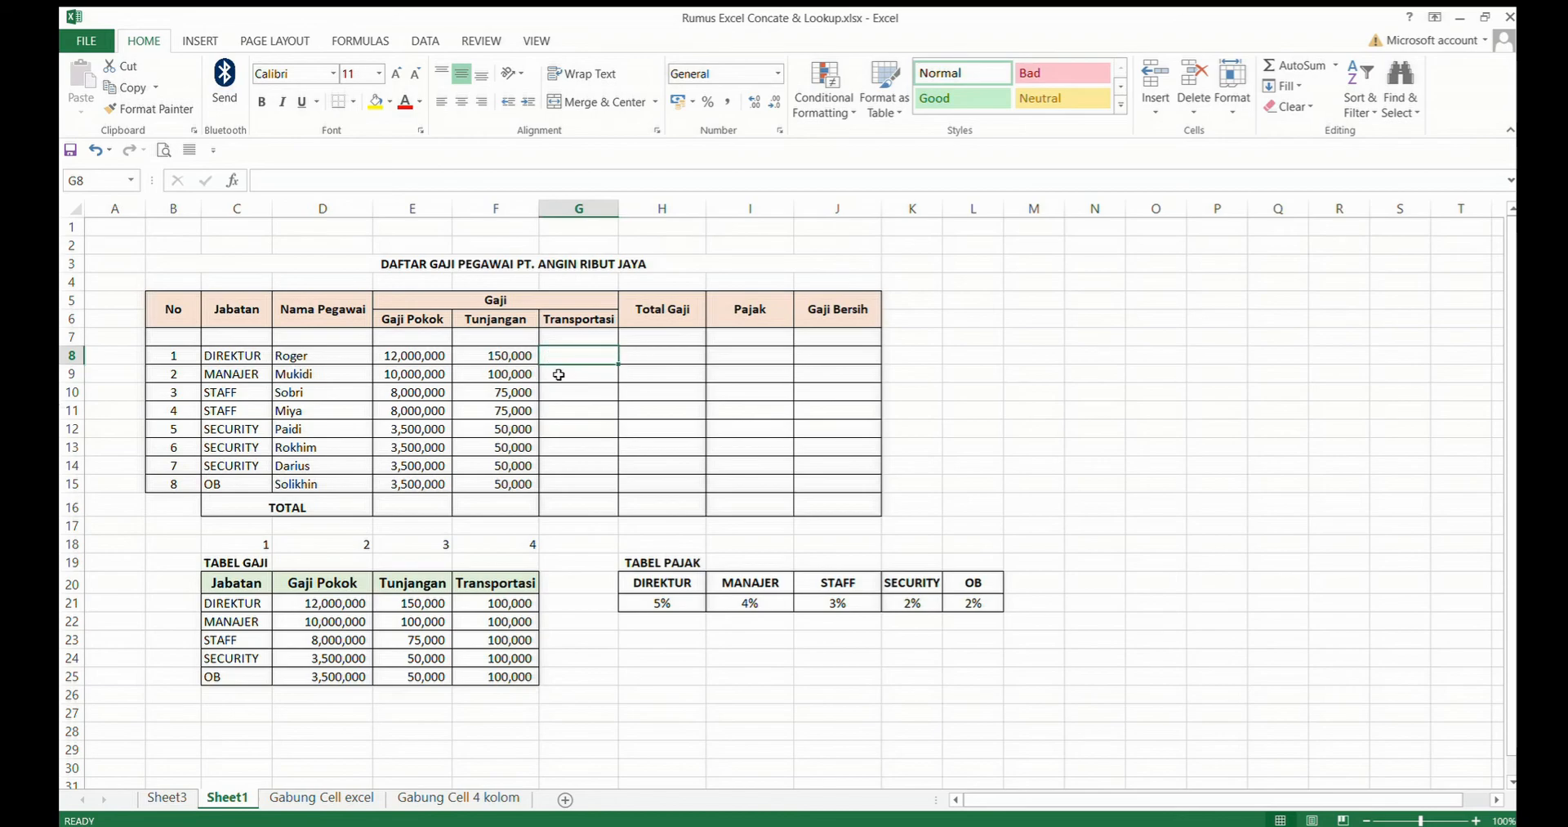
{"action": "type", "text": "="}
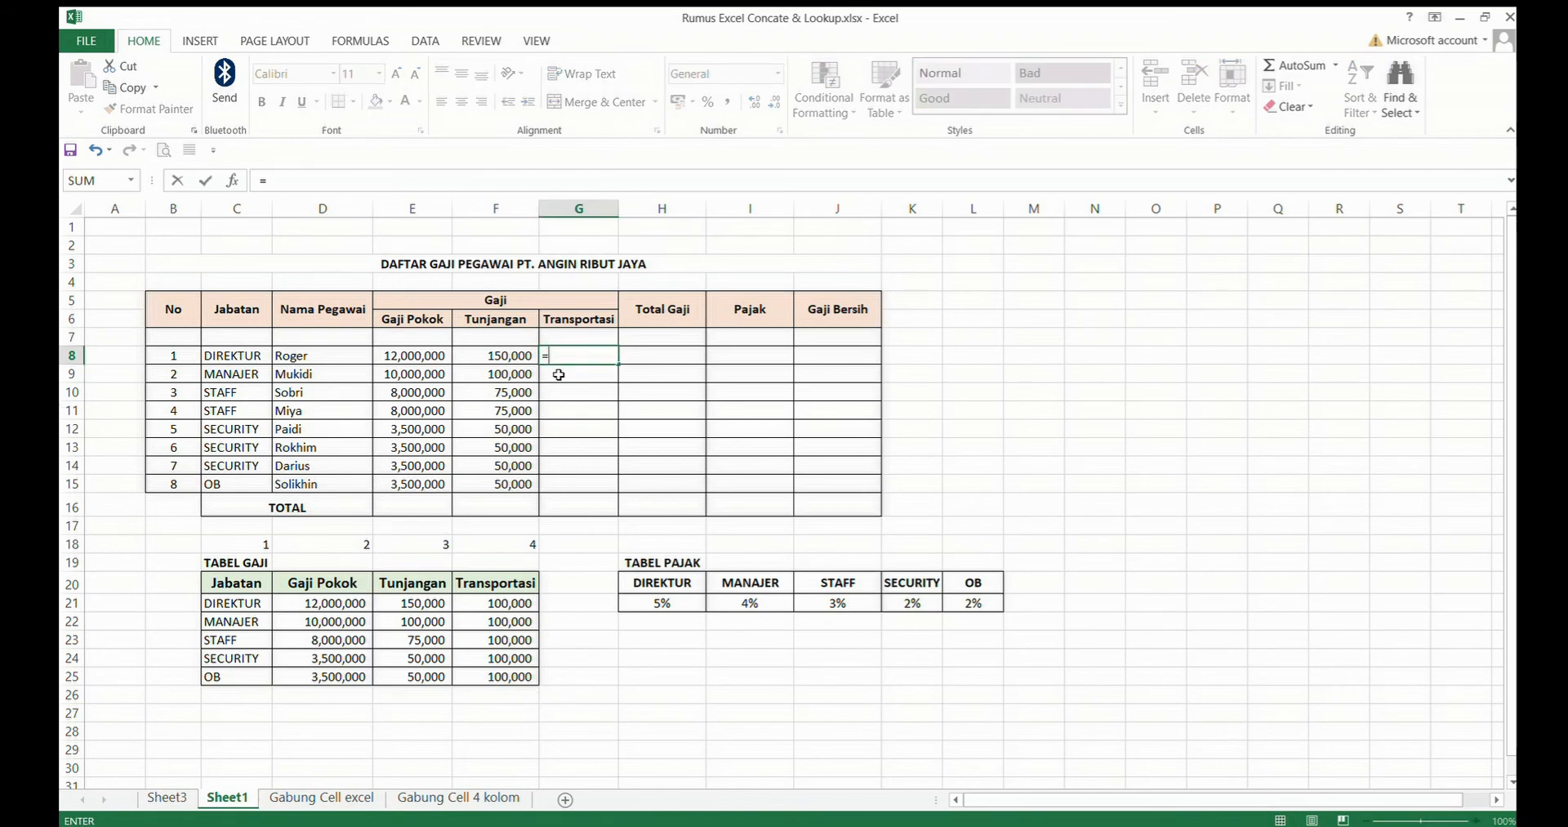
{"action": "type", "text": "vlookup"}
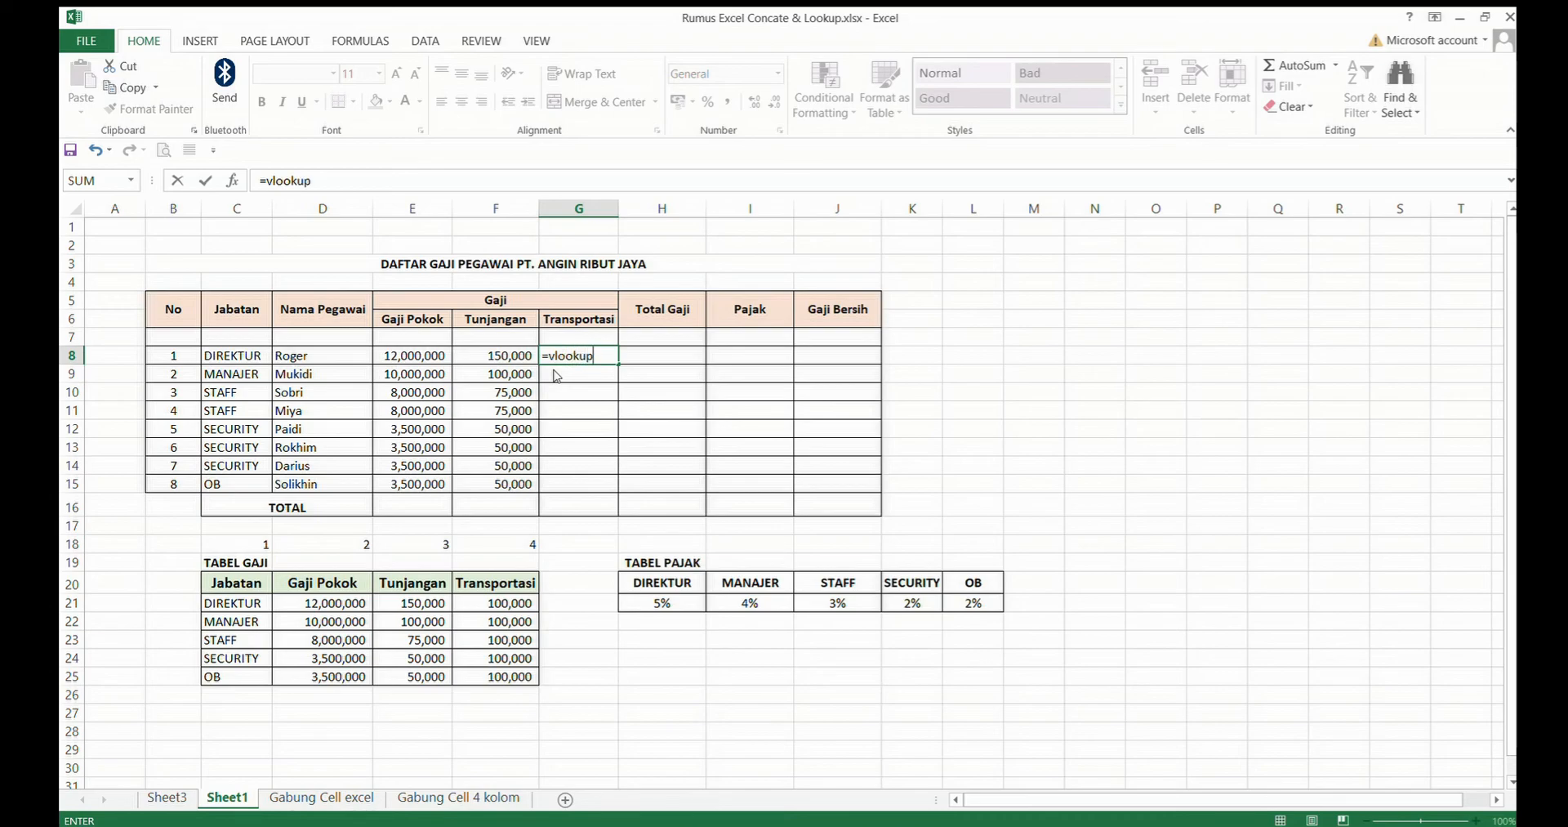
{"action": "type", "text": "("}
{"action": "left_click", "coordinate": [245, 362]}
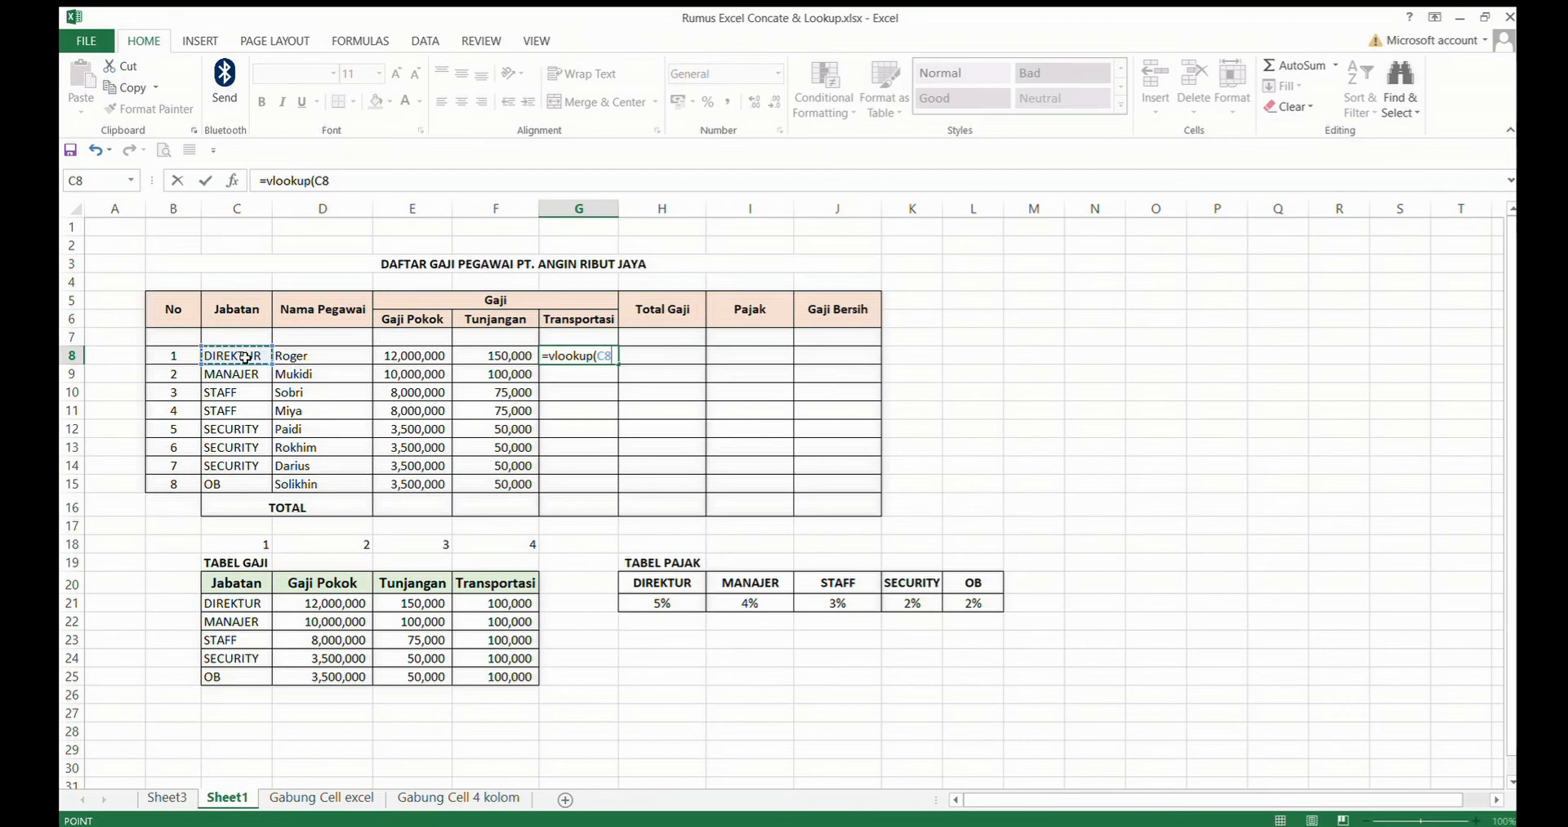
{"action": "type", "text": ";"}
{"action": "left_click_drag", "start_coordinate": [235, 602], "coordinate": [467, 675]}
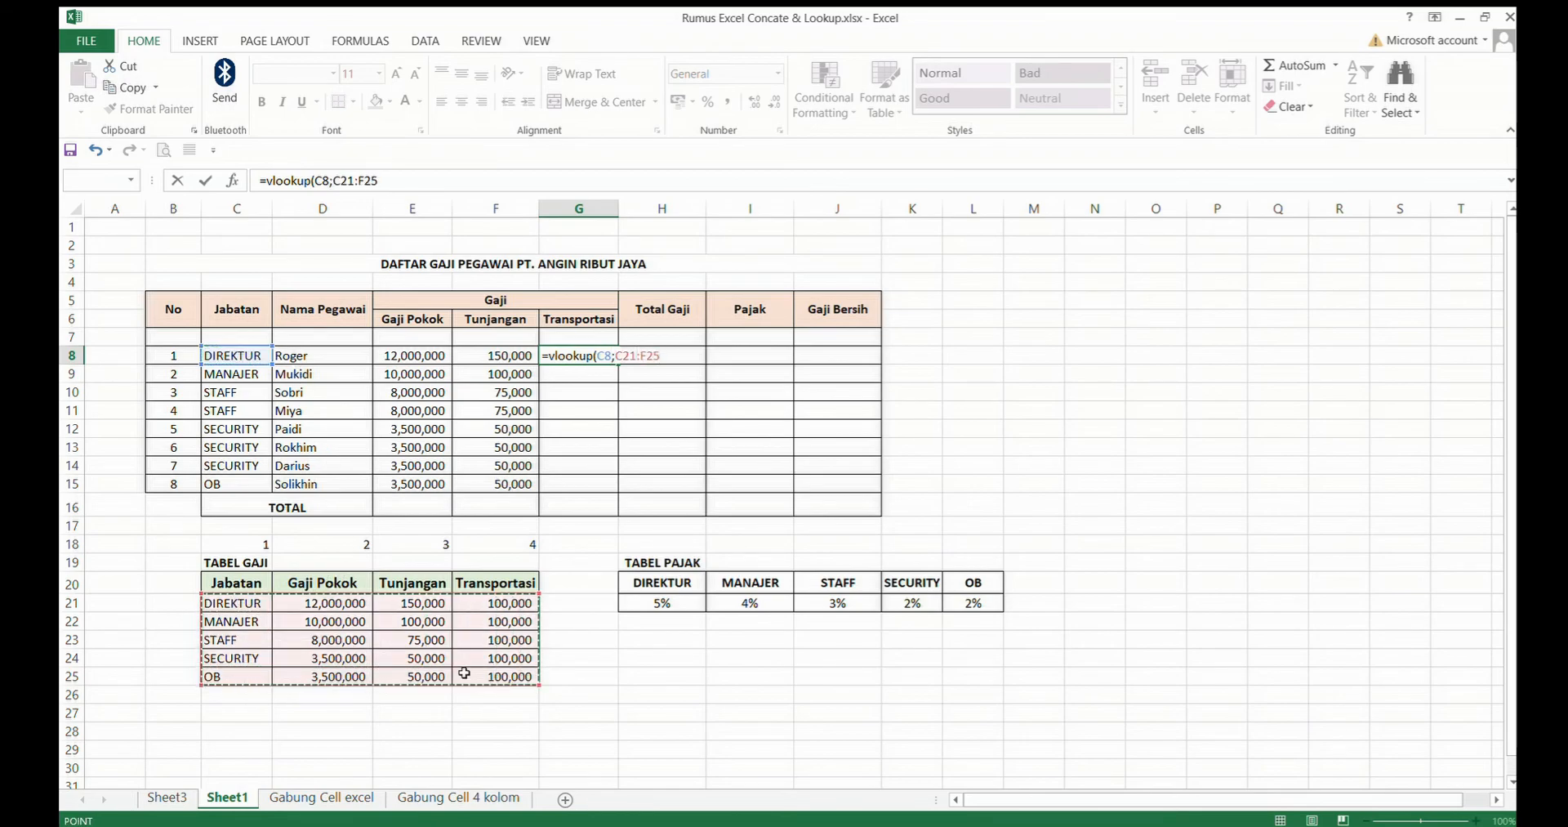
{"action": "key", "text": "F4"}
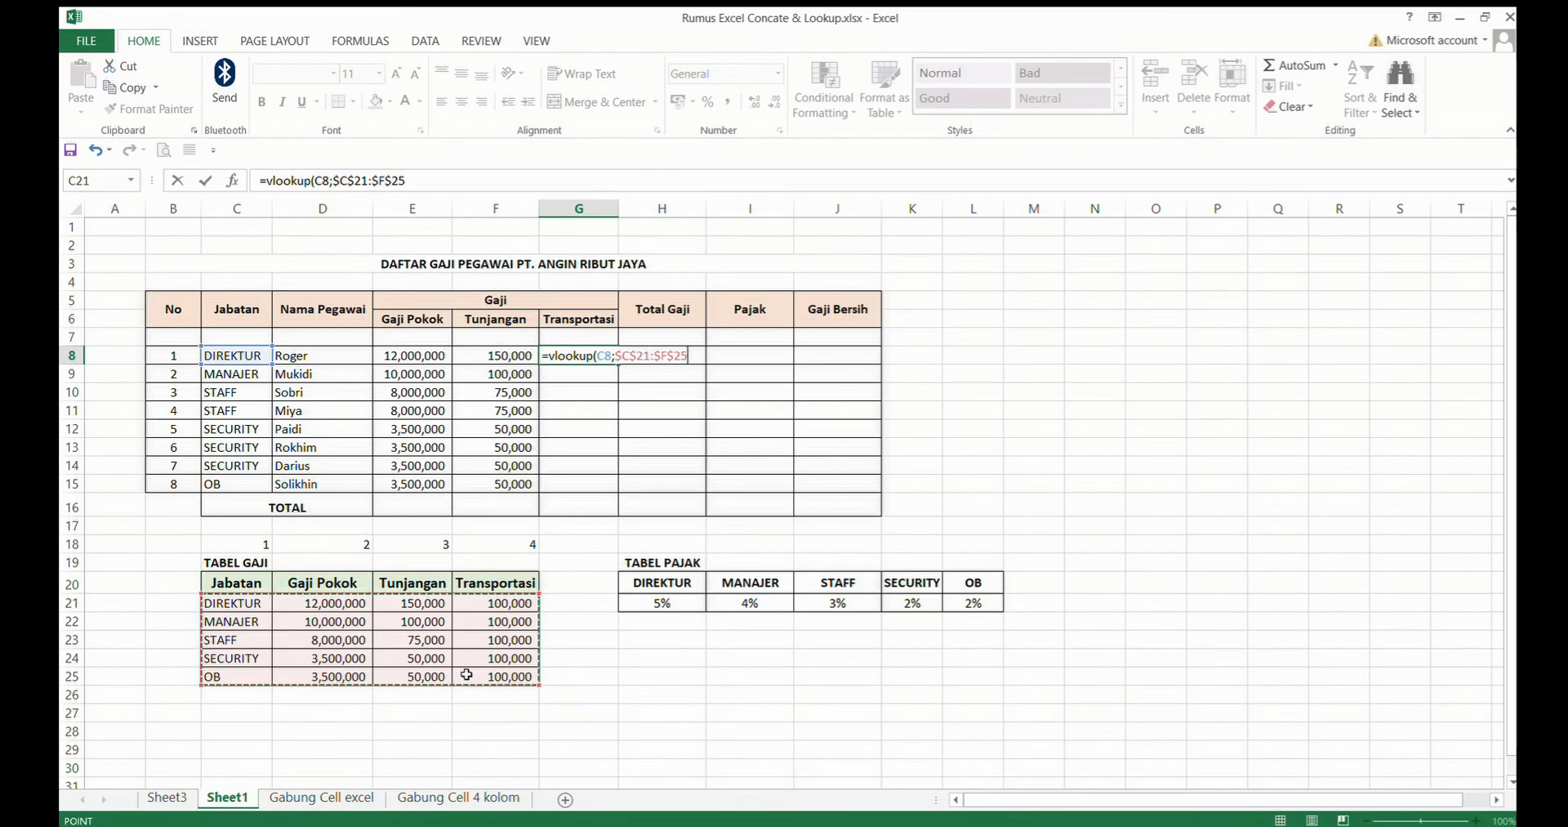
{"action": "type", "text": ";"}
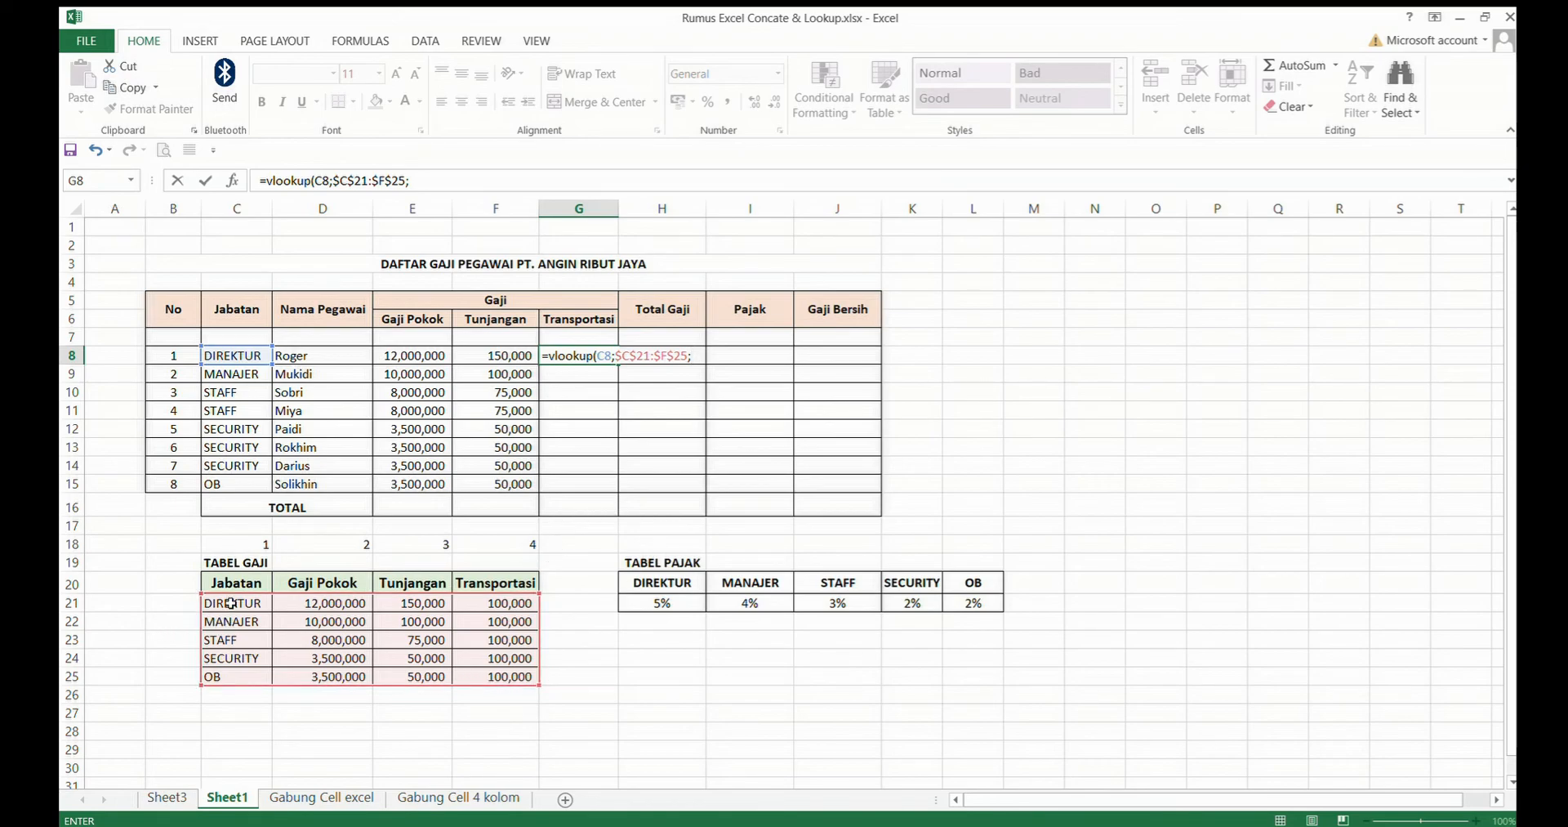
{"action": "type", "text": "4;false"}
{"action": "key", "text": "Return"}
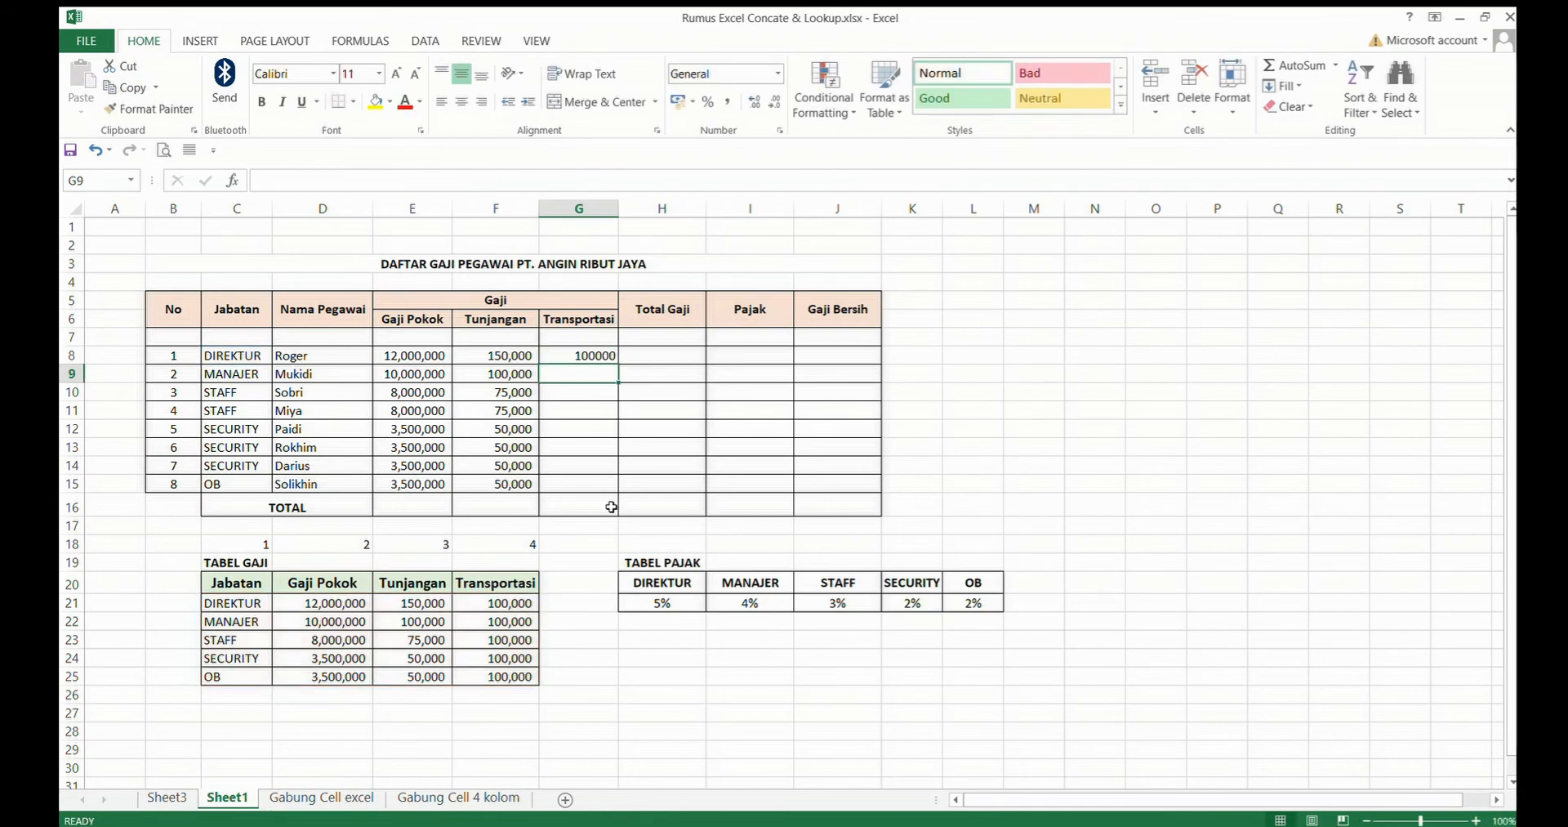
{"action": "left_click", "coordinate": [627, 391]}
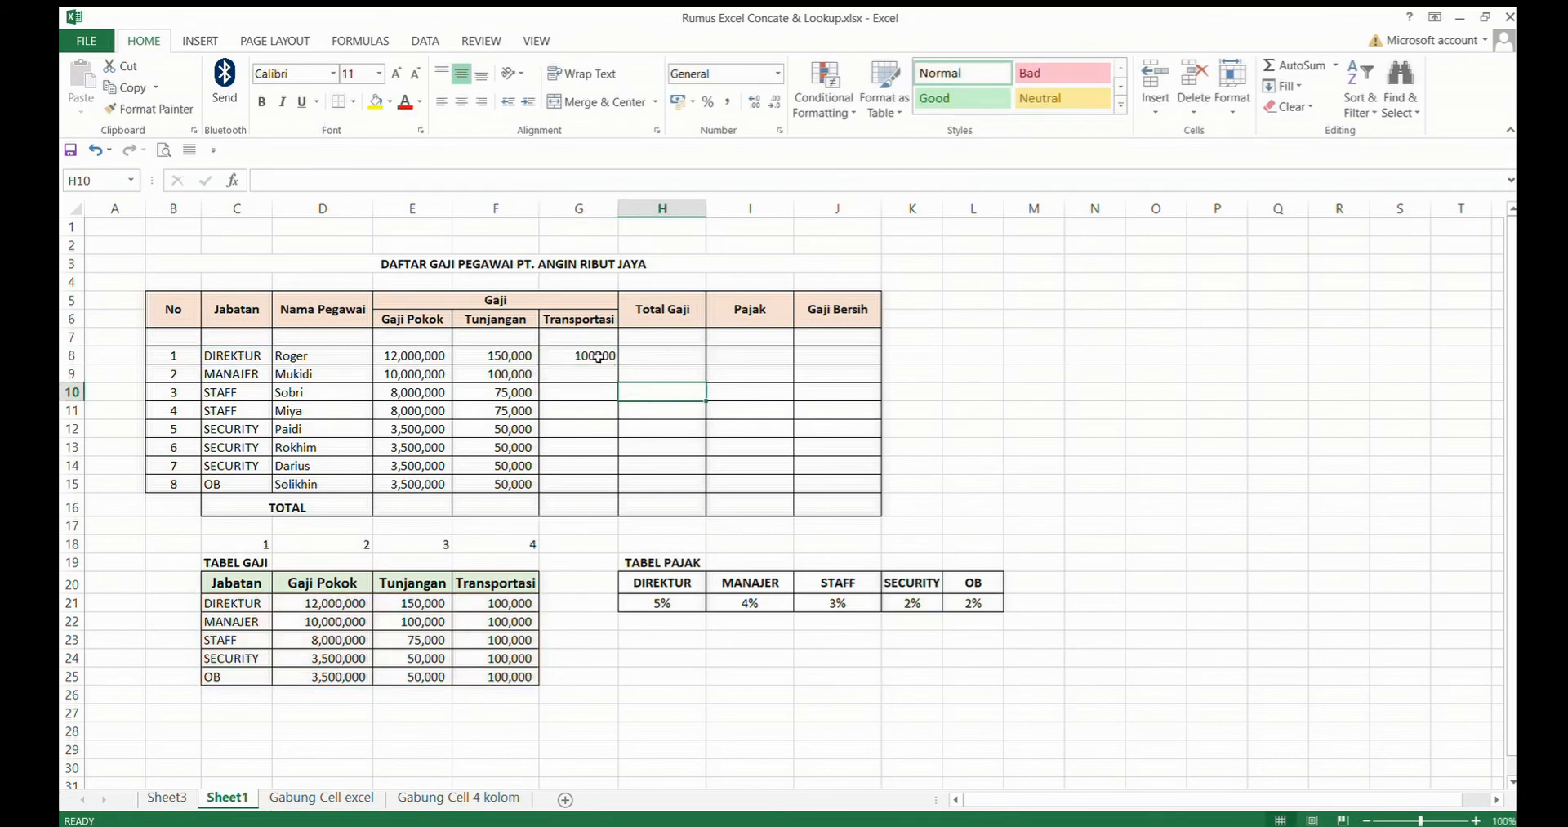
Step: Rewrite the VLOOKUP arguments in G8 with a relative table range, as =VLOOKUP(C8;C21:F25;4;FALSE)
{"action": "left_click", "coordinate": [599, 357]}
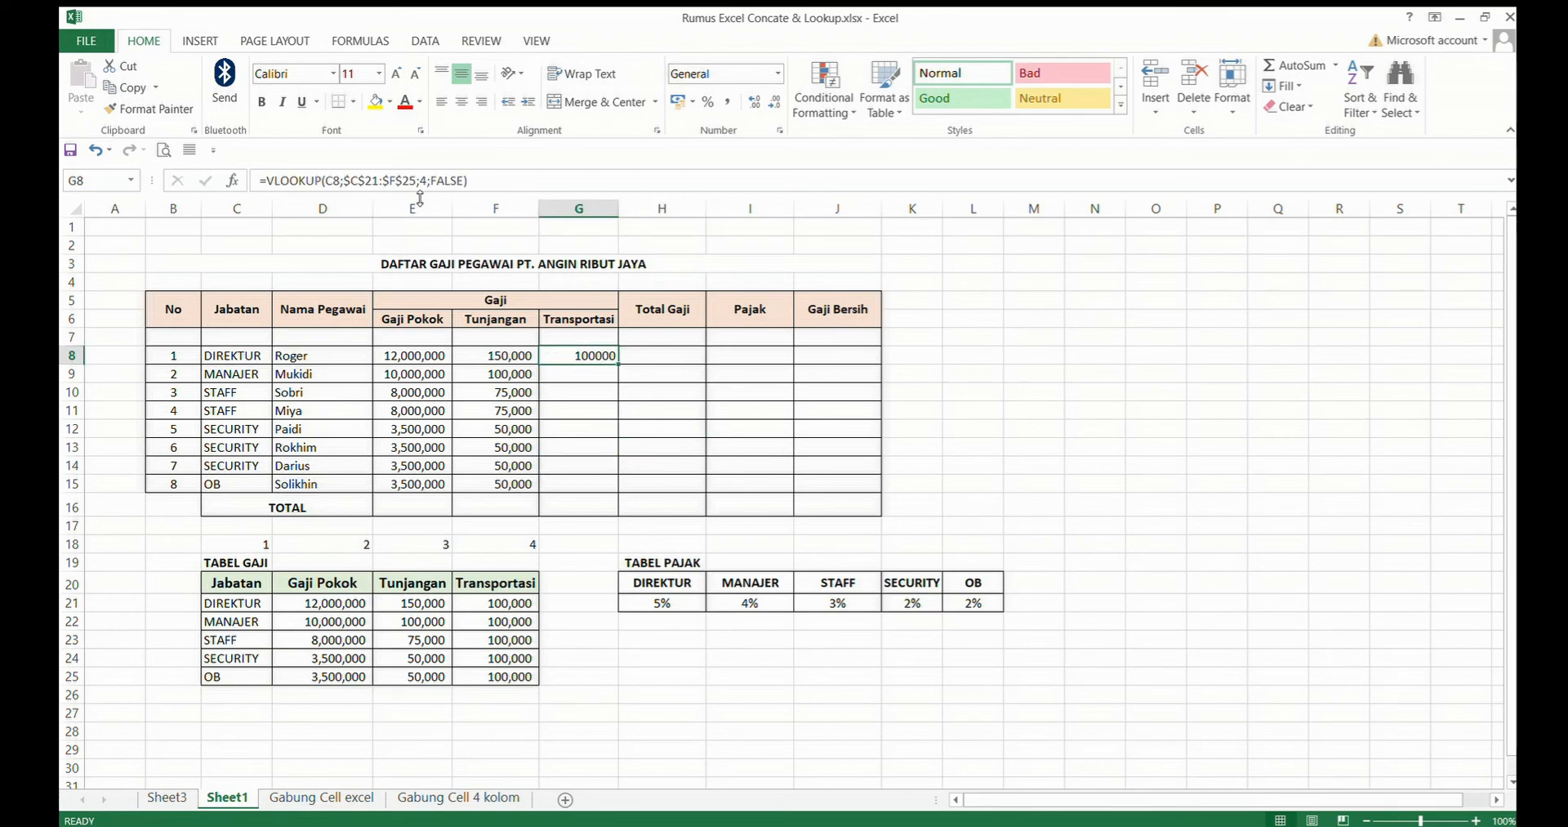
{"action": "left_click_drag", "start_coordinate": [418, 183], "coordinate": [343, 183]}
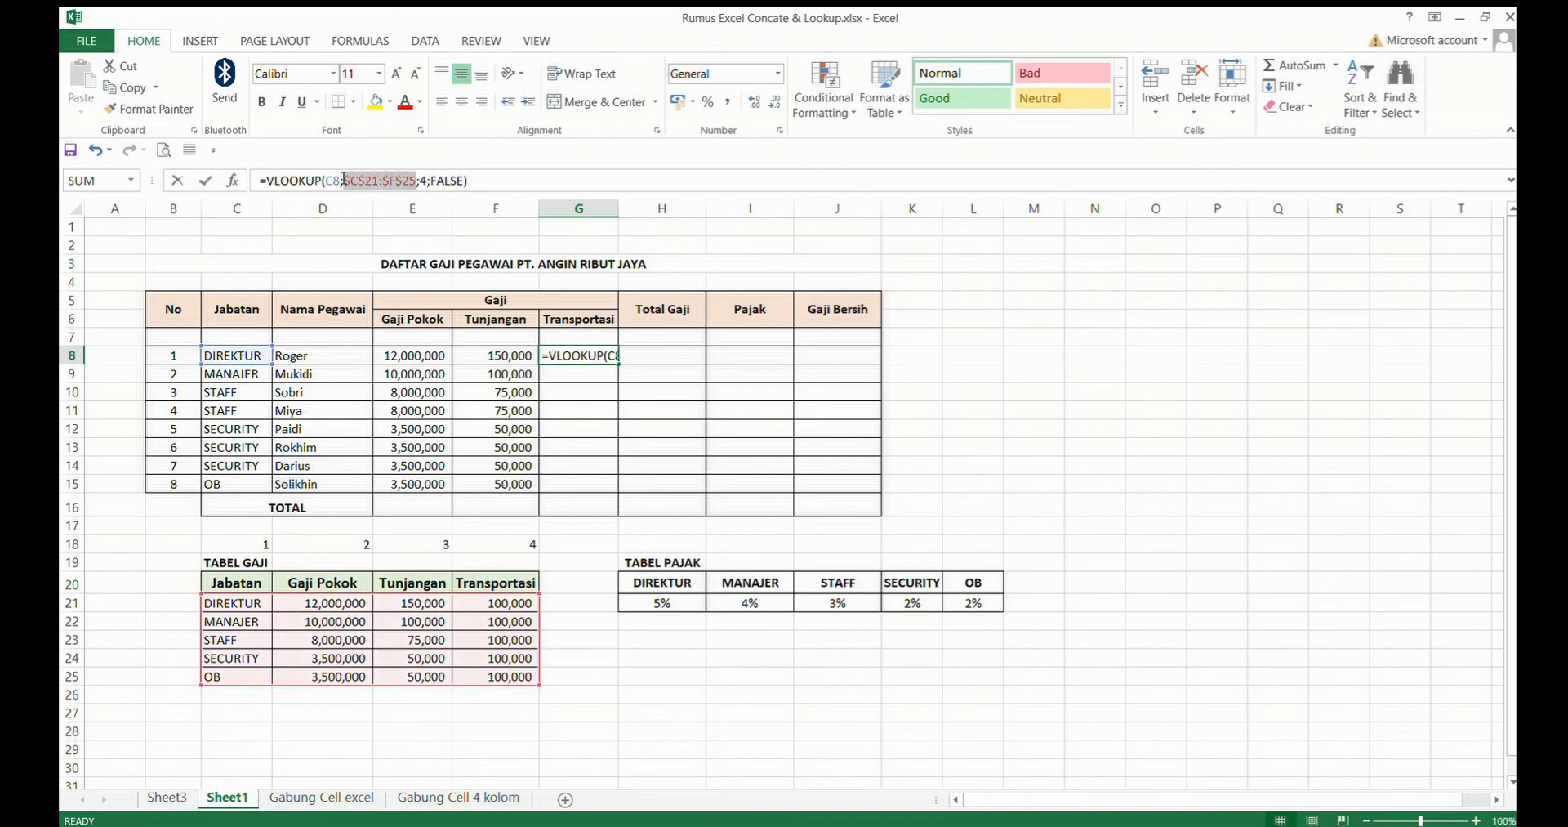
{"action": "left_click_drag", "start_coordinate": [465, 183], "coordinate": [340, 188]}
{"action": "left_click", "coordinate": [482, 191]}
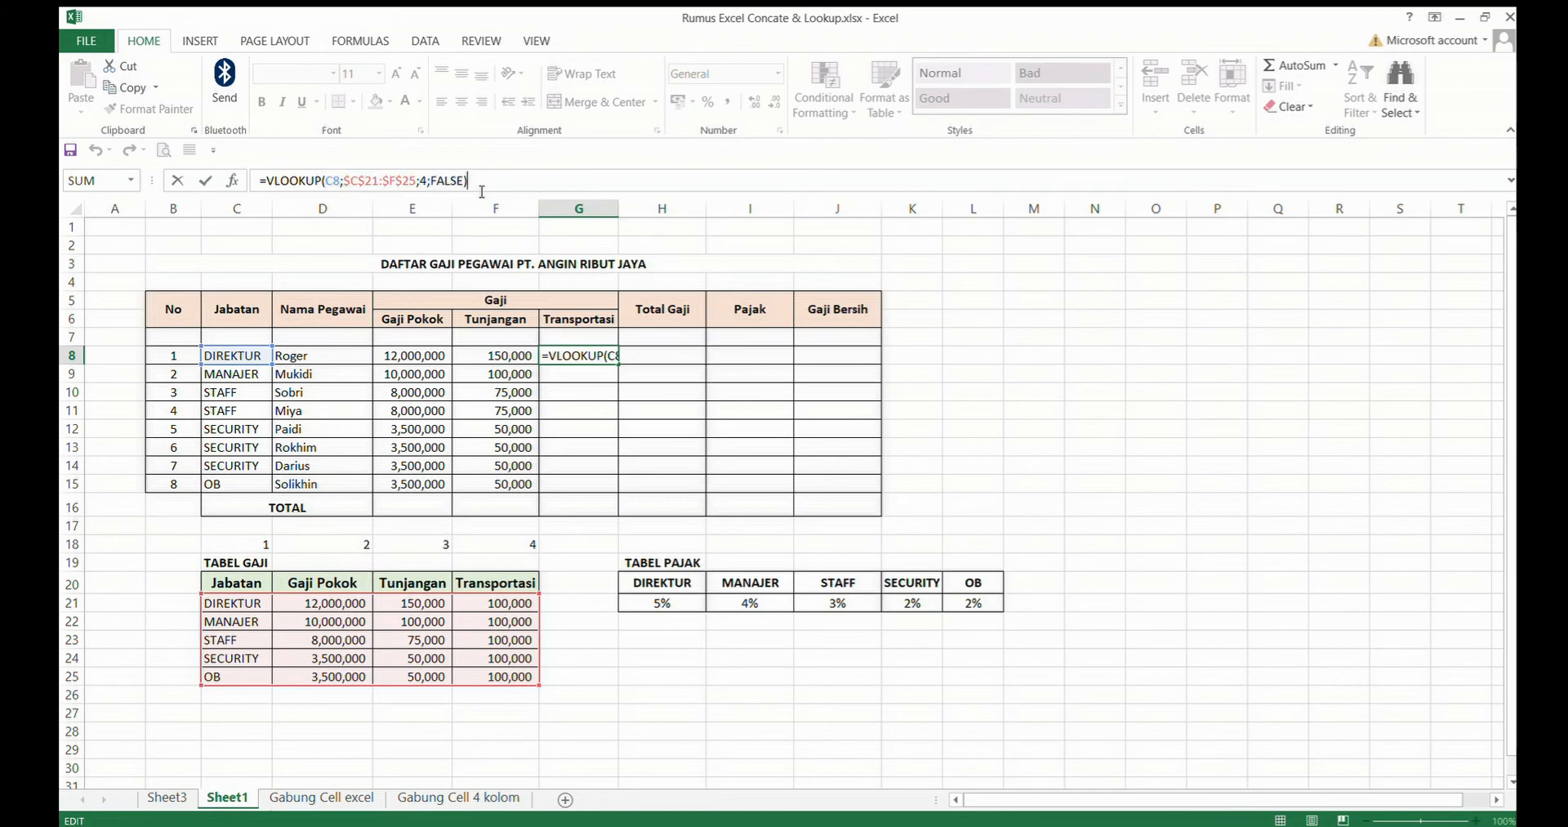
{"action": "key", "text": "BackSpace"}
{"action": "key", "text": "BackSpace"}
{"action": "key", "text": "BackSpace"}
{"action": "key", "text": "BackSpace"}
{"action": "key", "text": "BackSpace"}
{"action": "key", "text": "BackSpace"}
{"action": "key", "text": "BackSpace"}
{"action": "key", "text": "BackSpace"}
{"action": "key", "text": "BackSpace"}
{"action": "key", "text": "BackSpace"}
{"action": "key", "text": "BackSpace"}
{"action": "key", "text": "BackSpace"}
{"action": "key", "text": "BackSpace"}
{"action": "key", "text": "BackSpace"}
{"action": "key", "text": "BackSpace"}
{"action": "key", "text": "BackSpace"}
{"action": "key", "text": "BackSpace"}
{"action": "key", "text": "BackSpace"}
{"action": "key", "text": "BackSpace"}
{"action": "key", "text": "BackSpace"}
{"action": "key", "text": "BackSpace"}
{"action": "key", "text": "BackSpace"}
{"action": "key", "text": "BackSpace"}
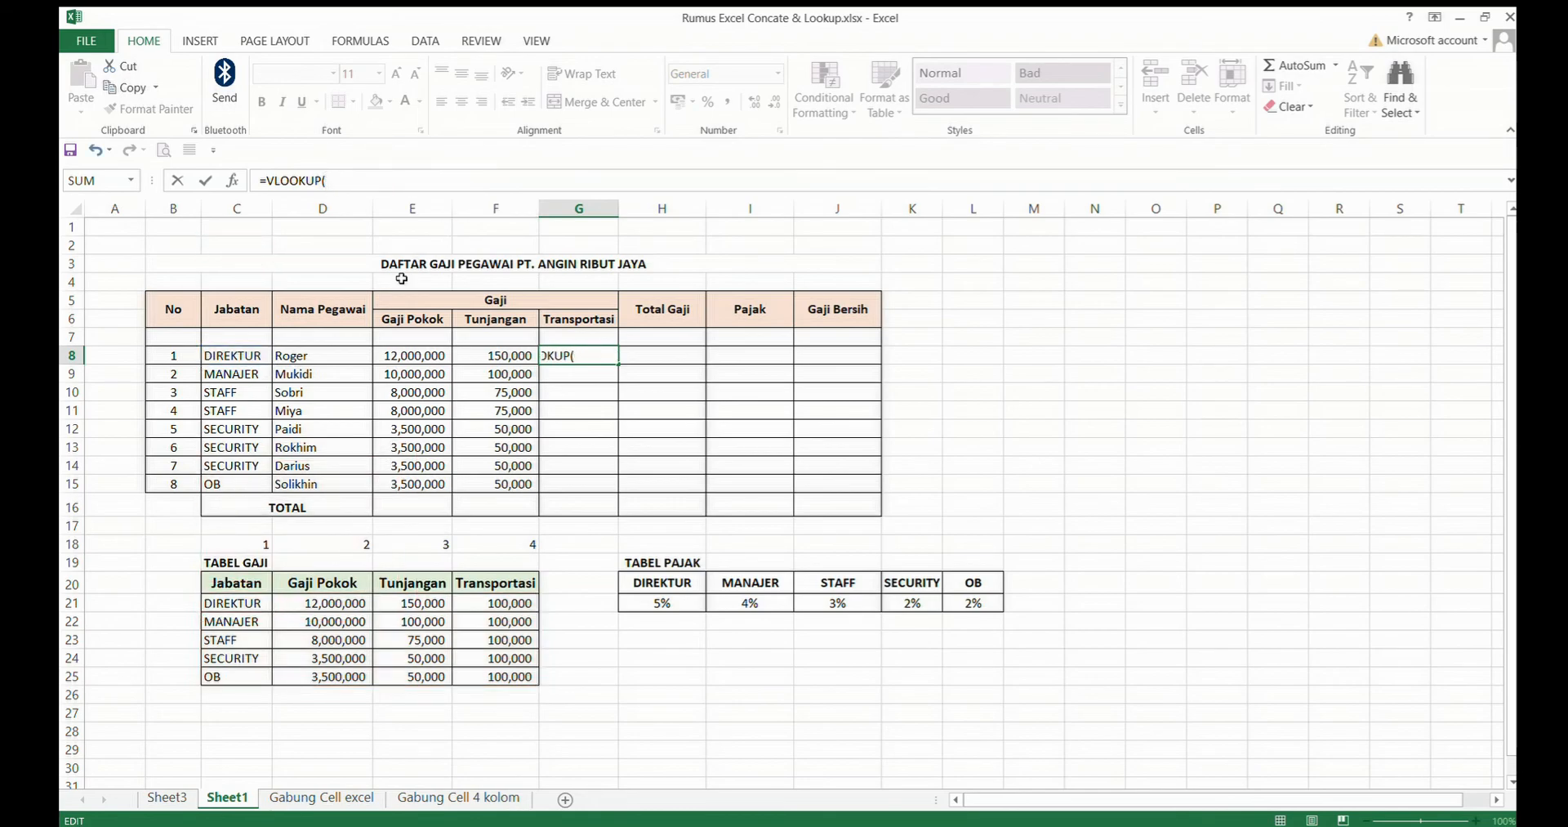
{"action": "left_click", "coordinate": [218, 357]}
{"action": "type", "text": ";"}
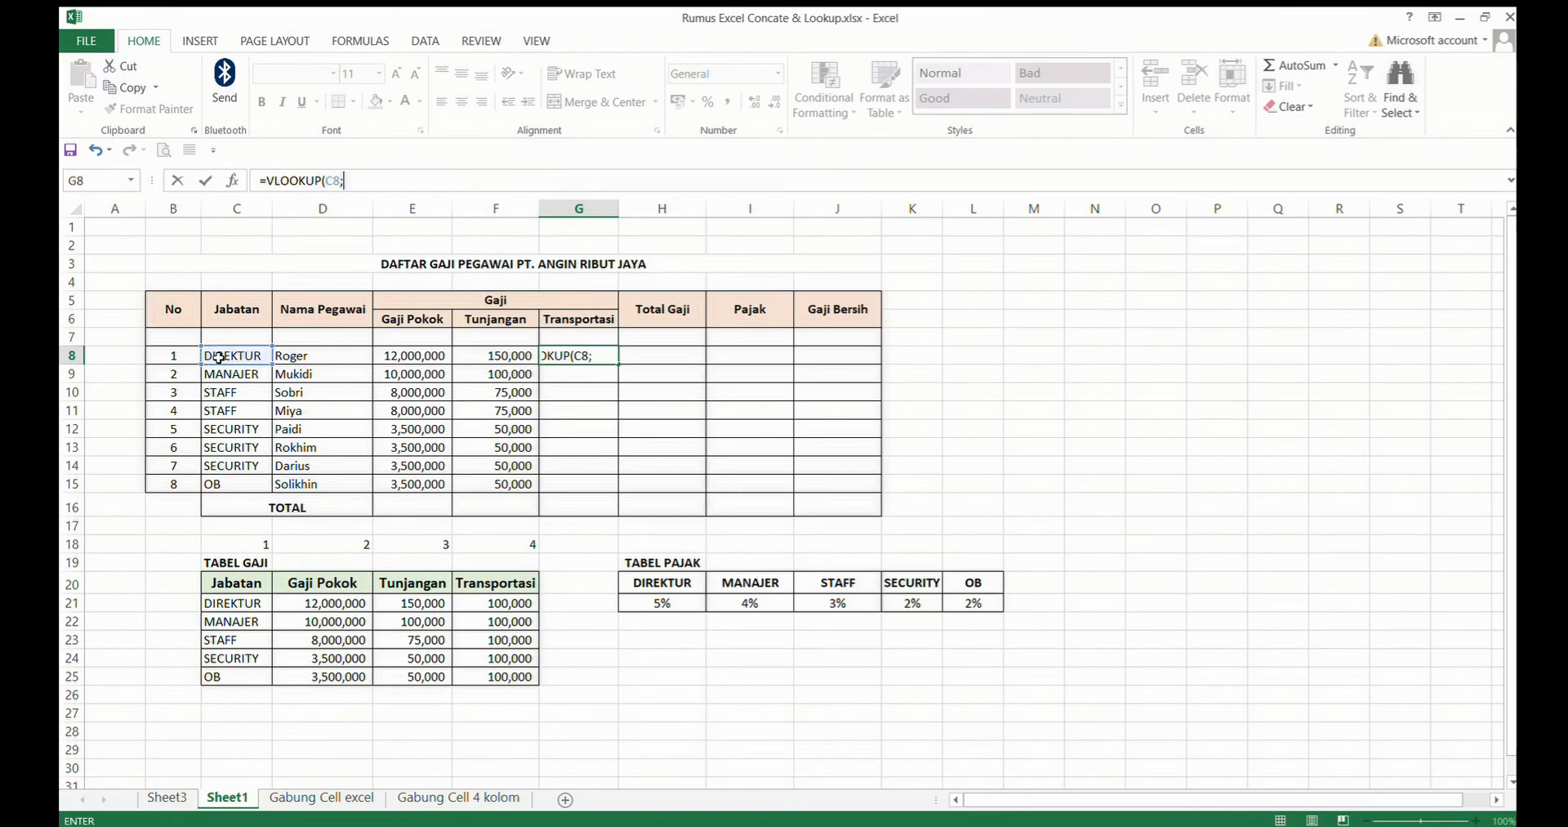
{"action": "left_click_drag", "start_coordinate": [230, 606], "coordinate": [483, 676]}
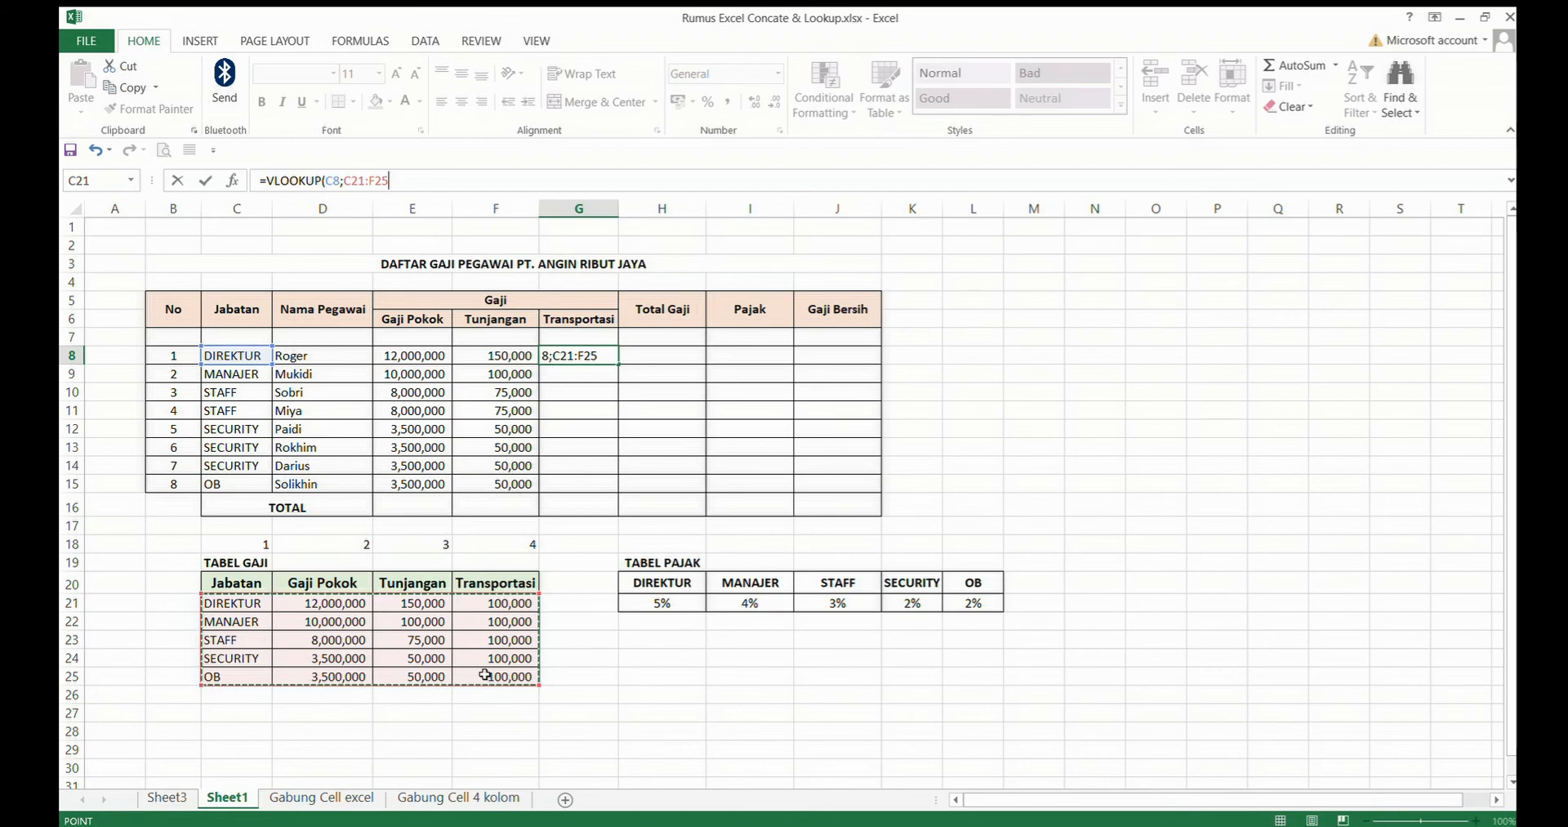
{"action": "type", "text": ";"}
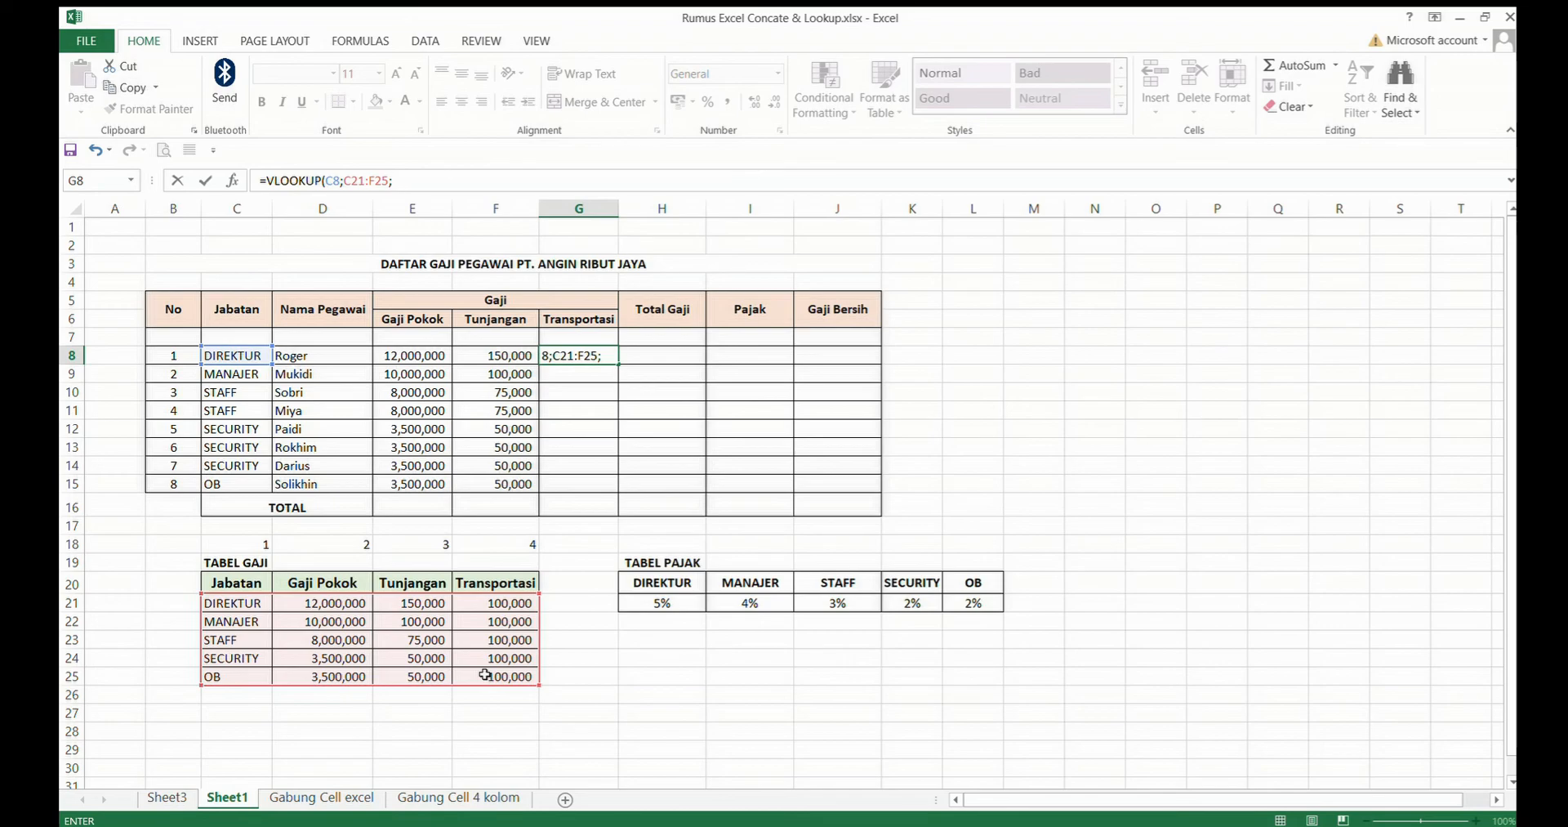
{"action": "type", "text": "4;false"}
{"action": "key", "text": "Return"}
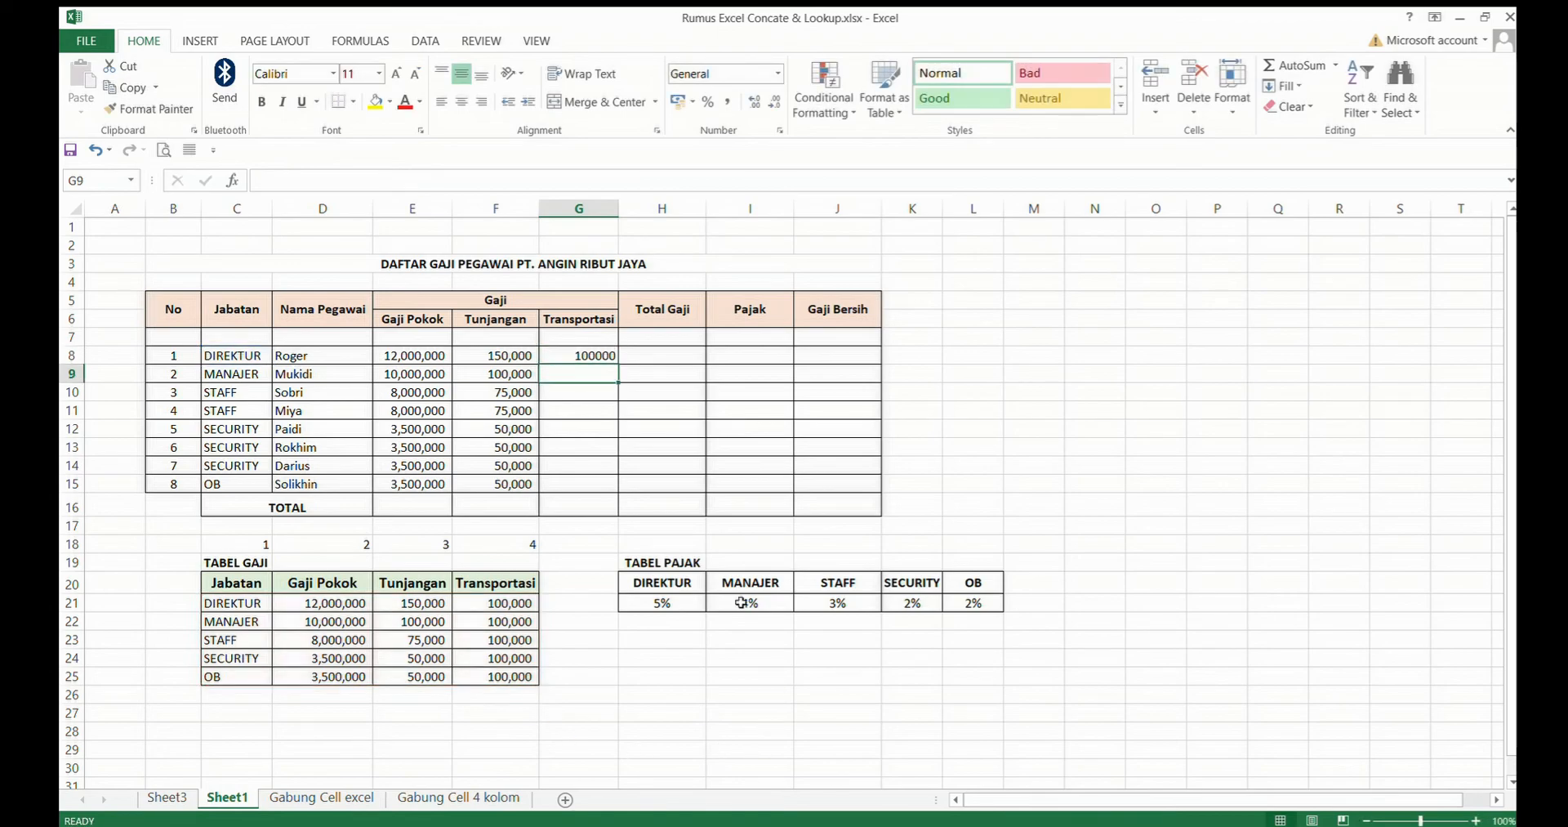
Step: Format the Transportasi amount in G8 with thousands separators and no decimals
{"action": "left_click", "coordinate": [598, 354]}
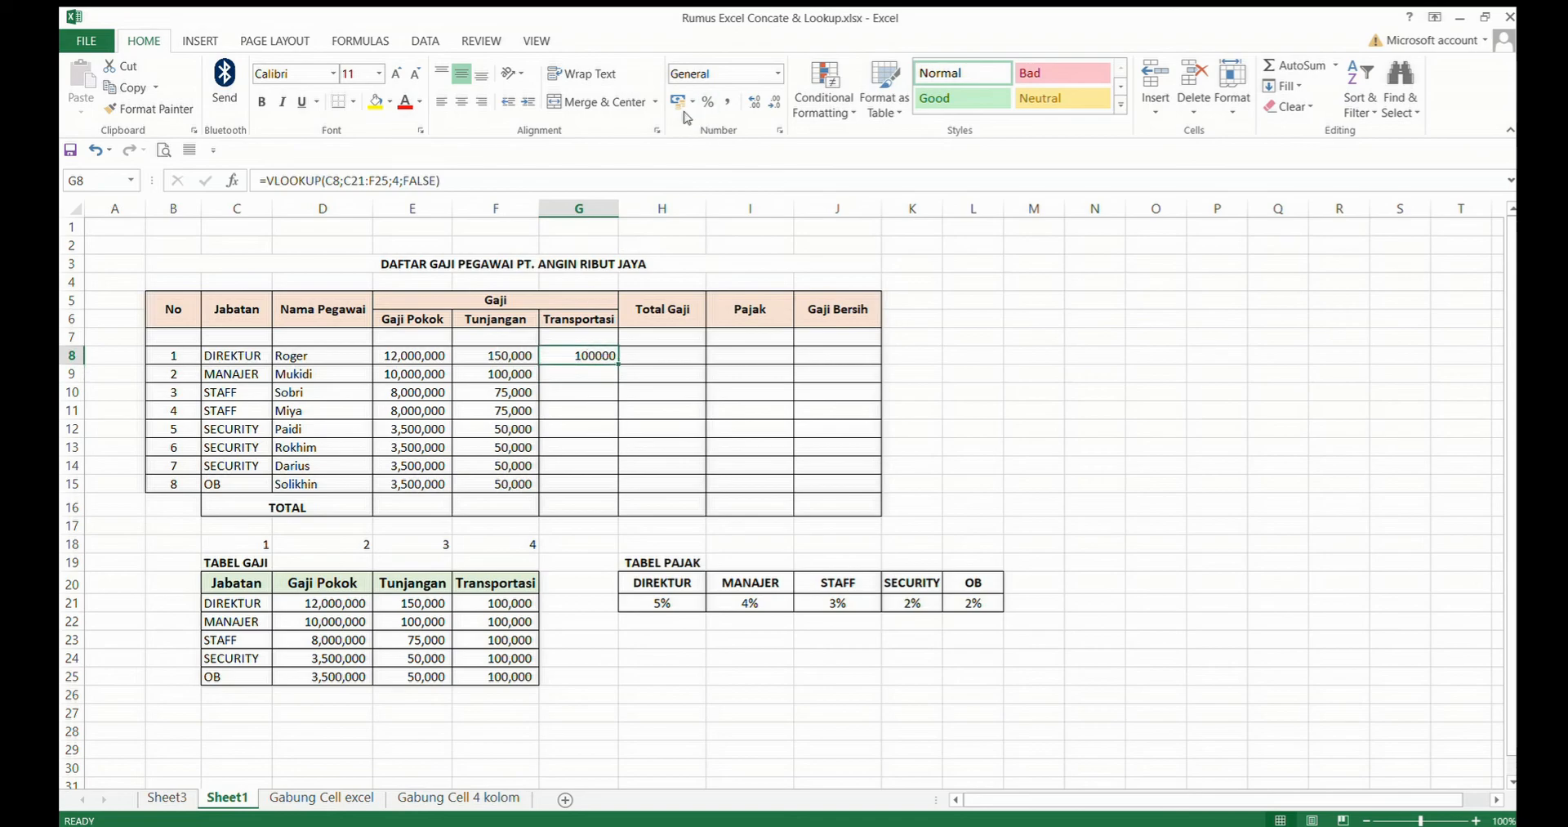
{"action": "left_click", "coordinate": [721, 104]}
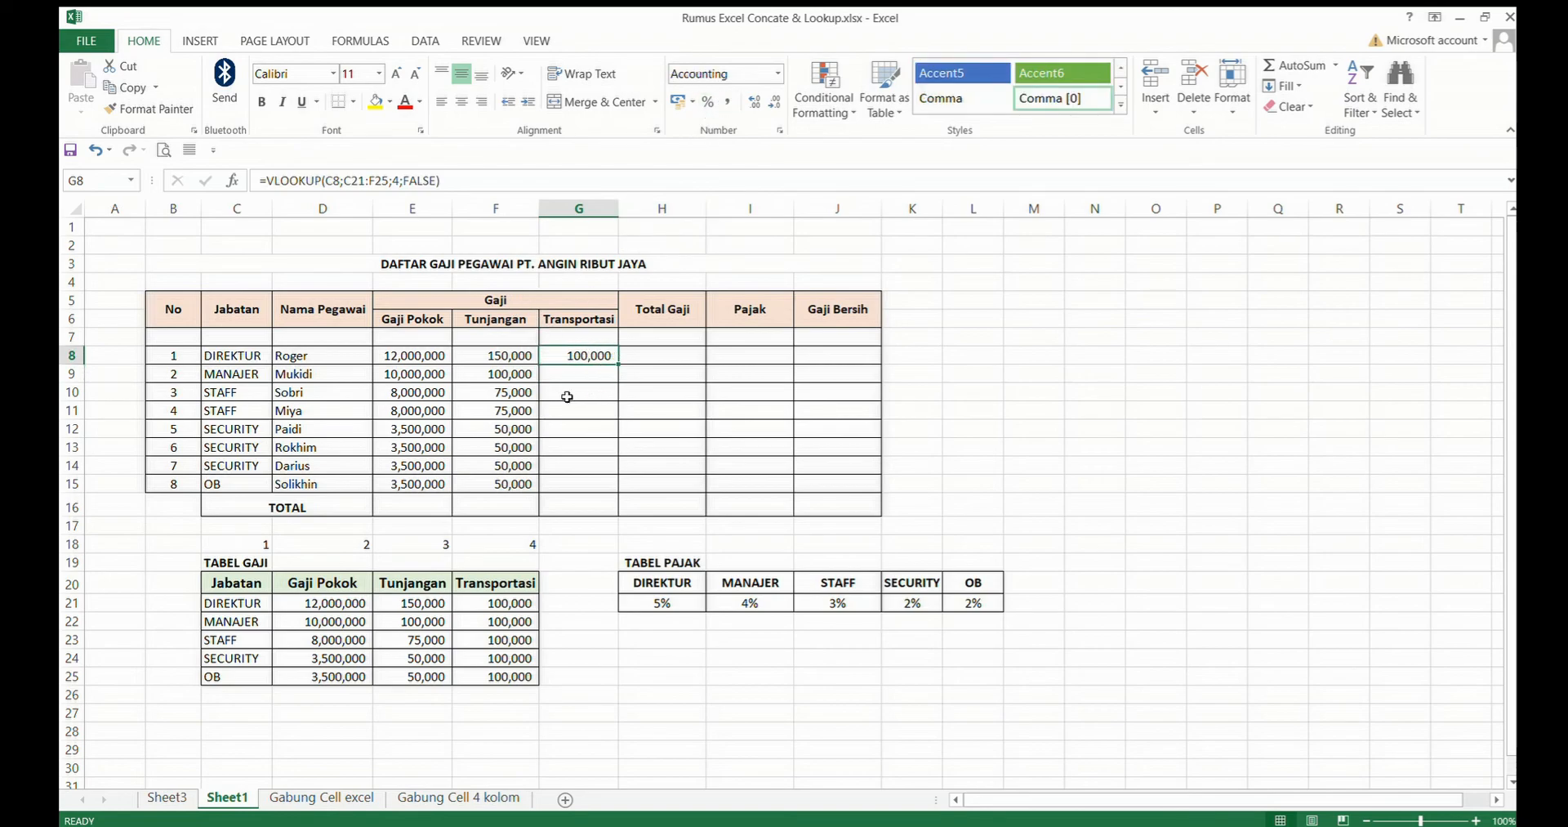
{"action": "left_click", "coordinate": [585, 376]}
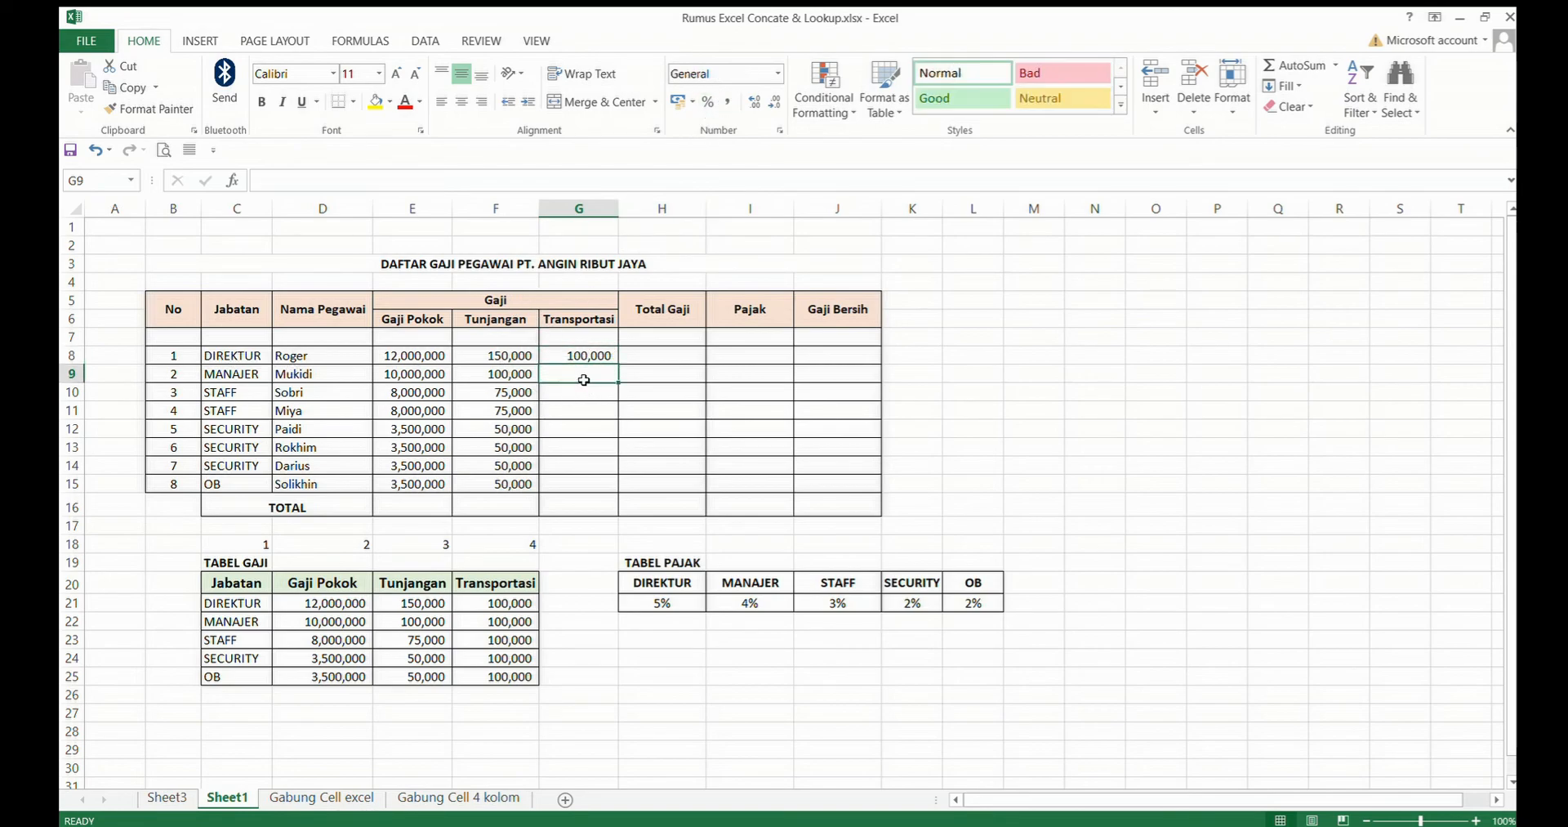
{"action": "left_click", "coordinate": [584, 424]}
Step: Copy G8's relative-range formula down to G9:G15 and inspect the lookup range used in G9
{"action": "left_click", "coordinate": [589, 360]}
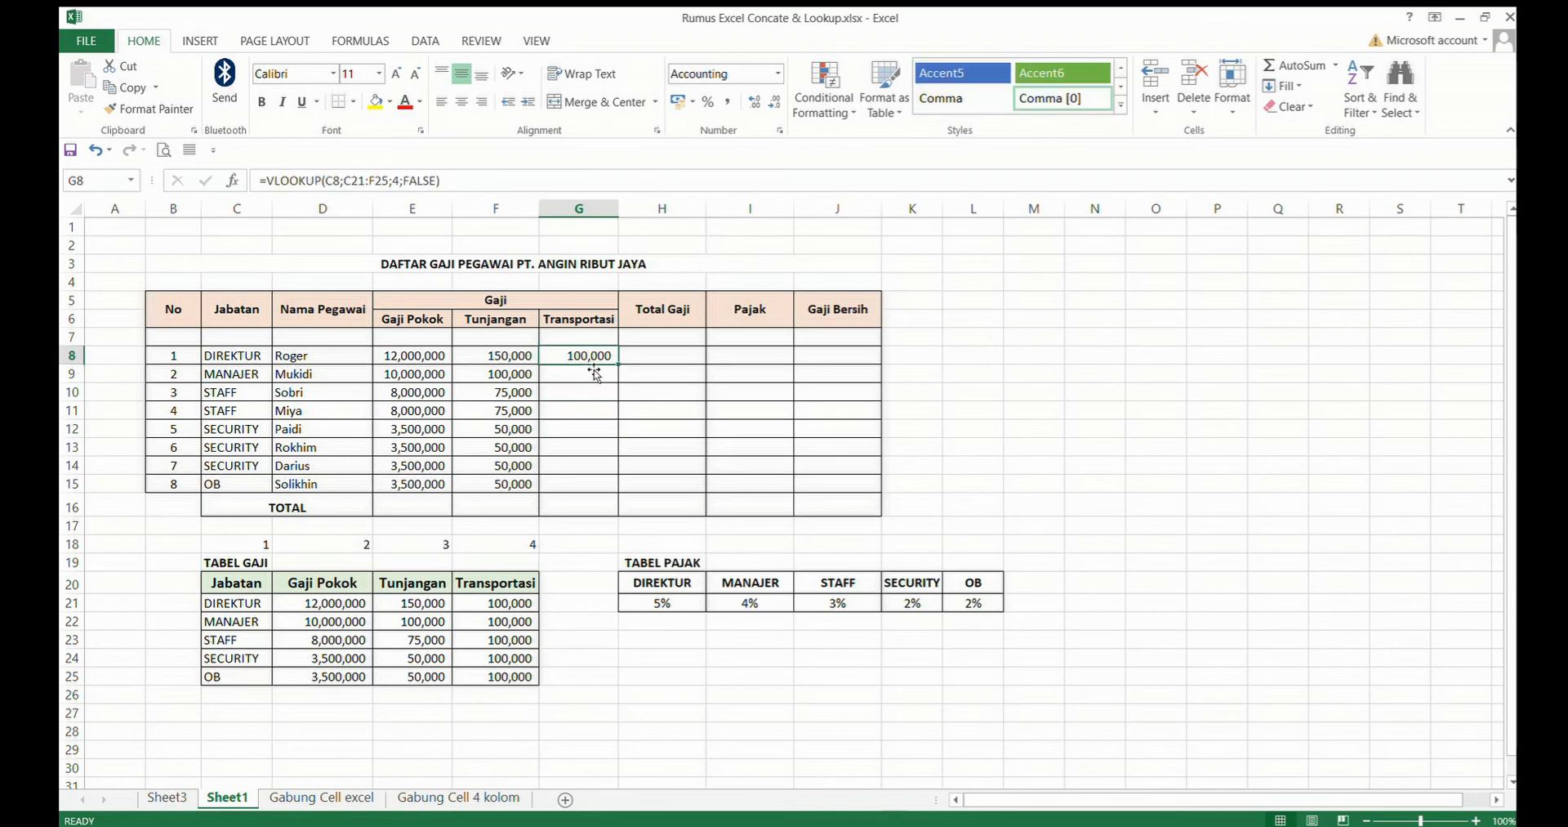
{"action": "key", "text": "ctrl+c"}
{"action": "left_click_drag", "start_coordinate": [595, 374], "coordinate": [587, 488]}
{"action": "key", "text": "Return"}
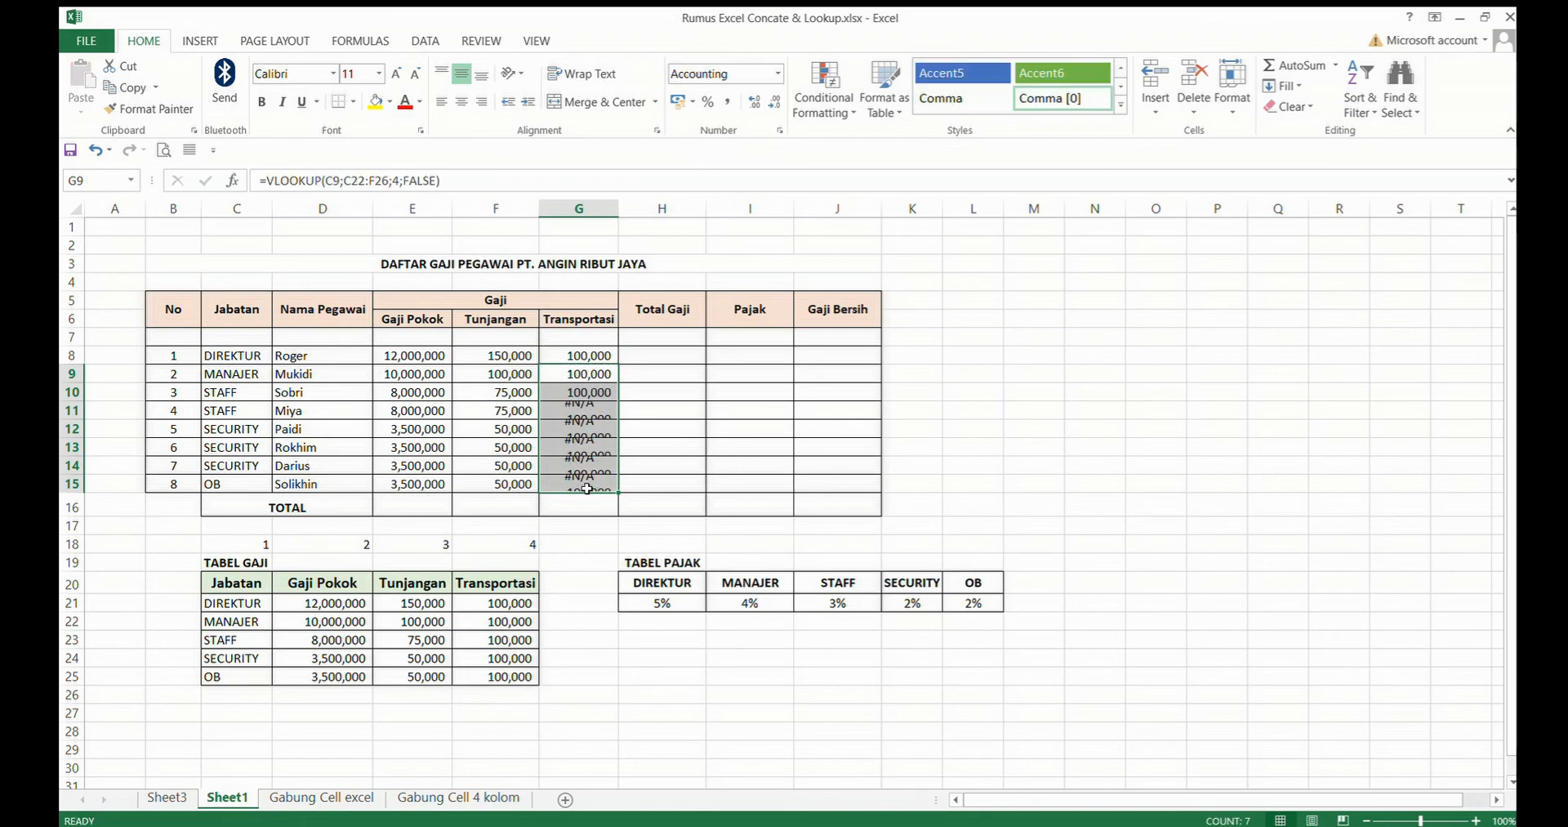
{"action": "left_click", "coordinate": [712, 394]}
{"action": "left_click", "coordinate": [588, 375]}
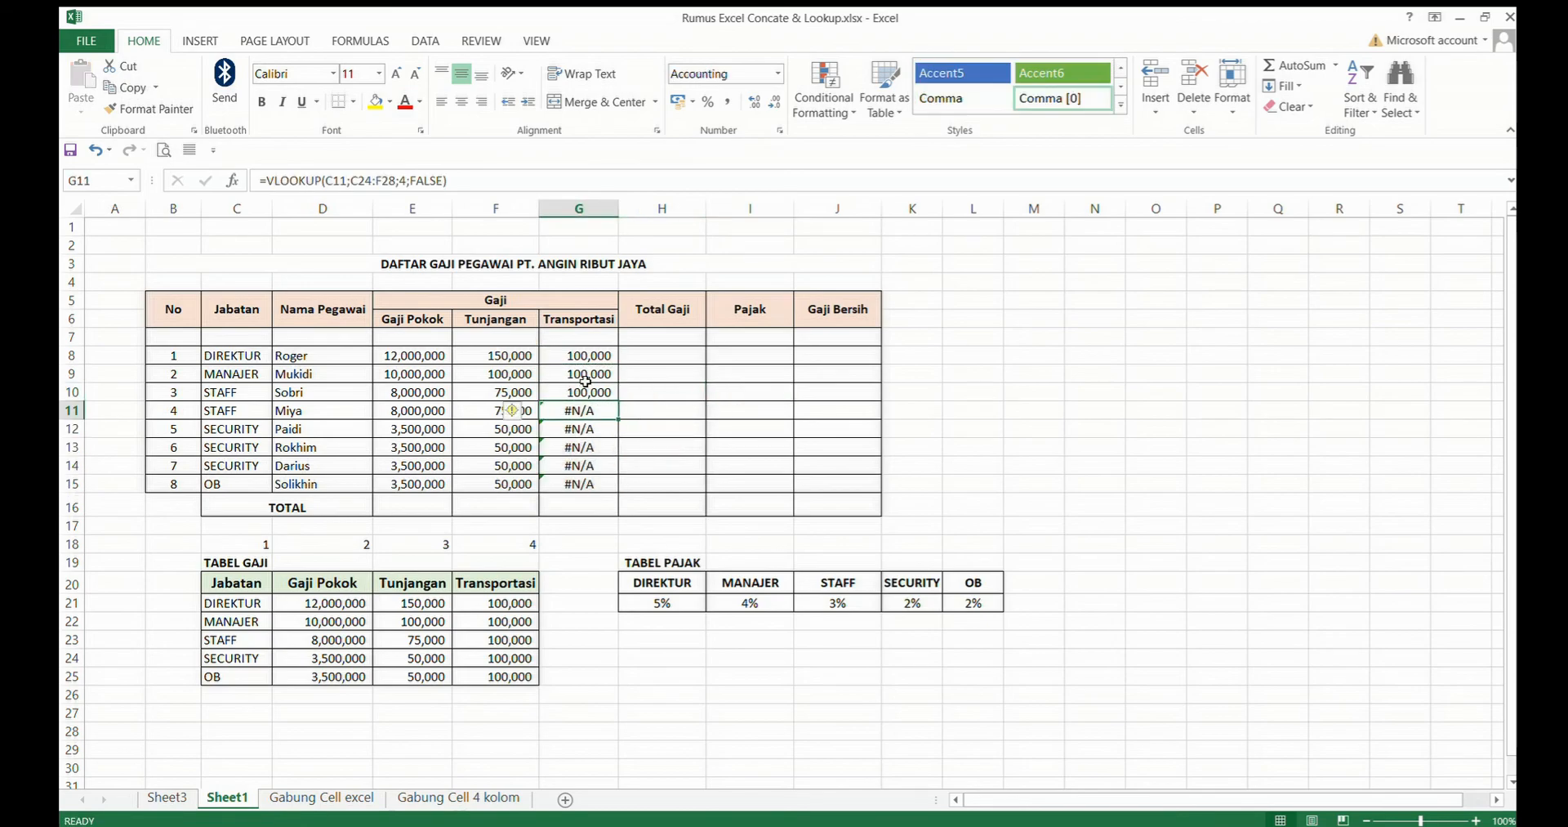
{"action": "double_click", "coordinate": [588, 376]}
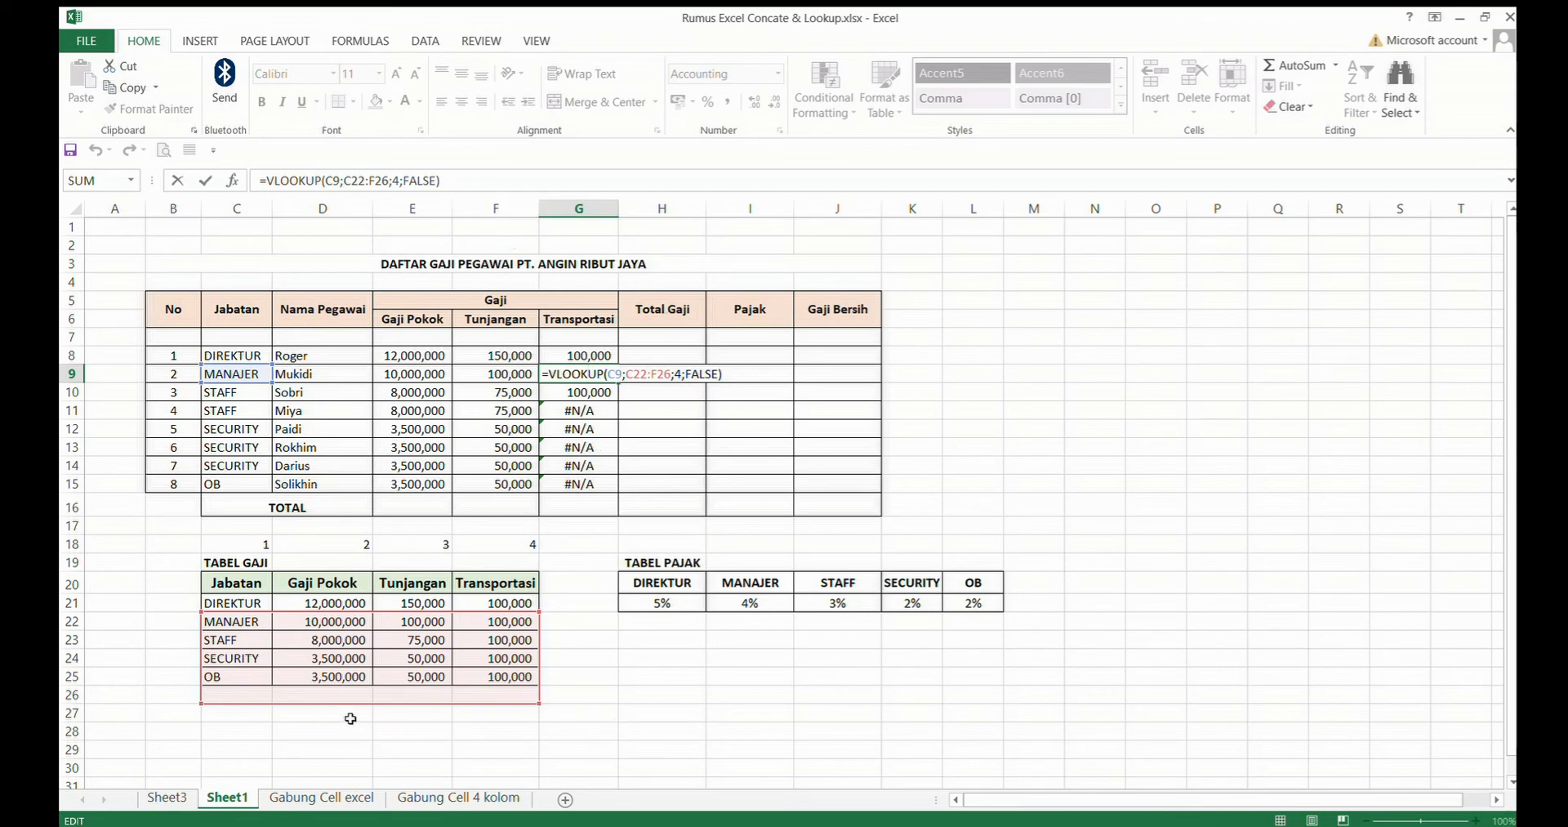
{"action": "key", "text": "ctrl+Return"}
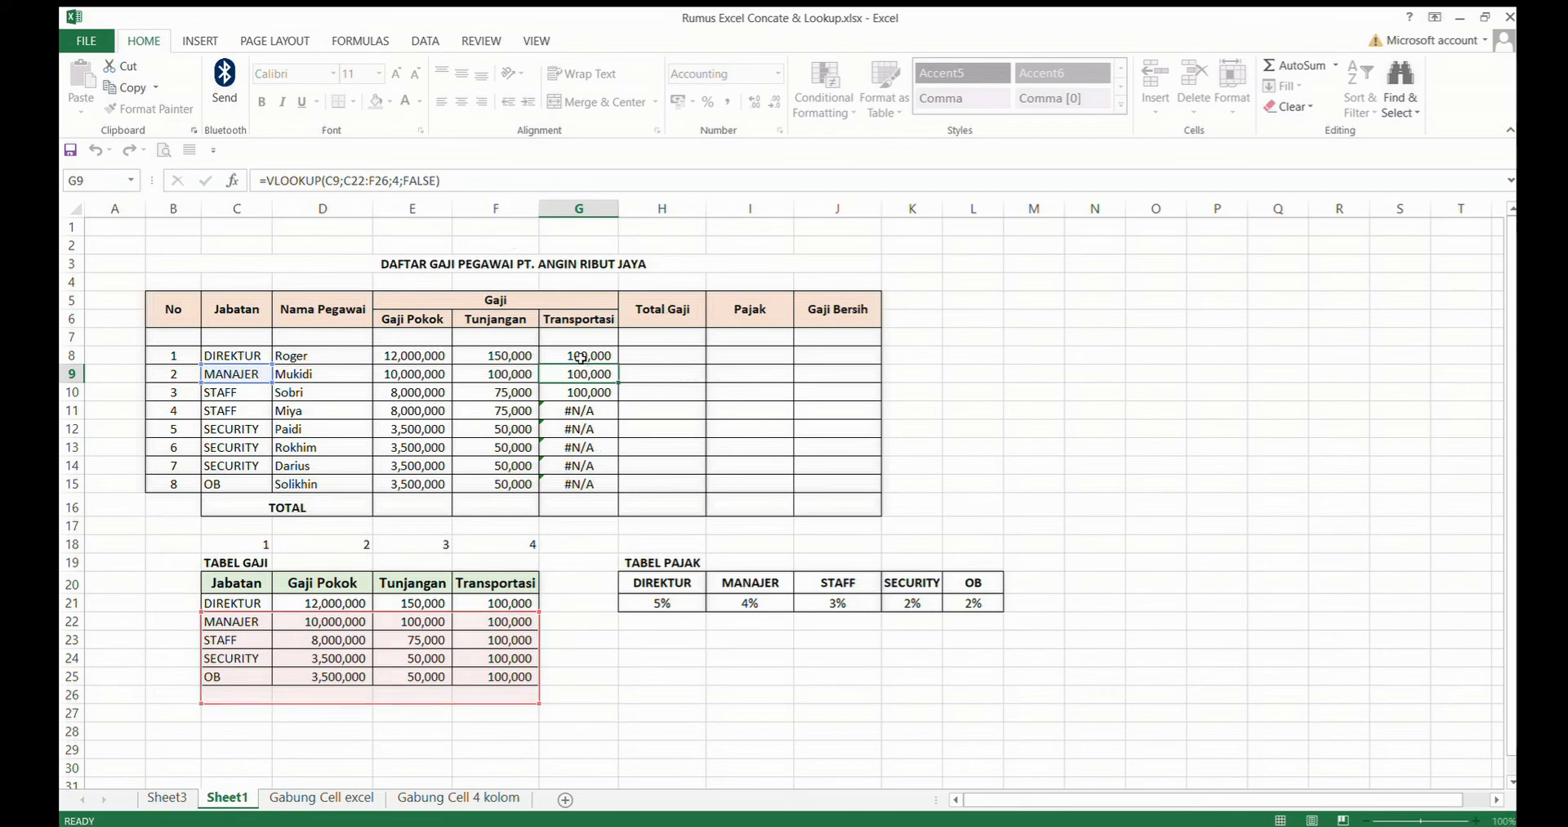
Step: Make the lookup range in G8's VLOOKUP formula absolute as $C$21:$F$25
{"action": "left_click", "coordinate": [581, 357]}
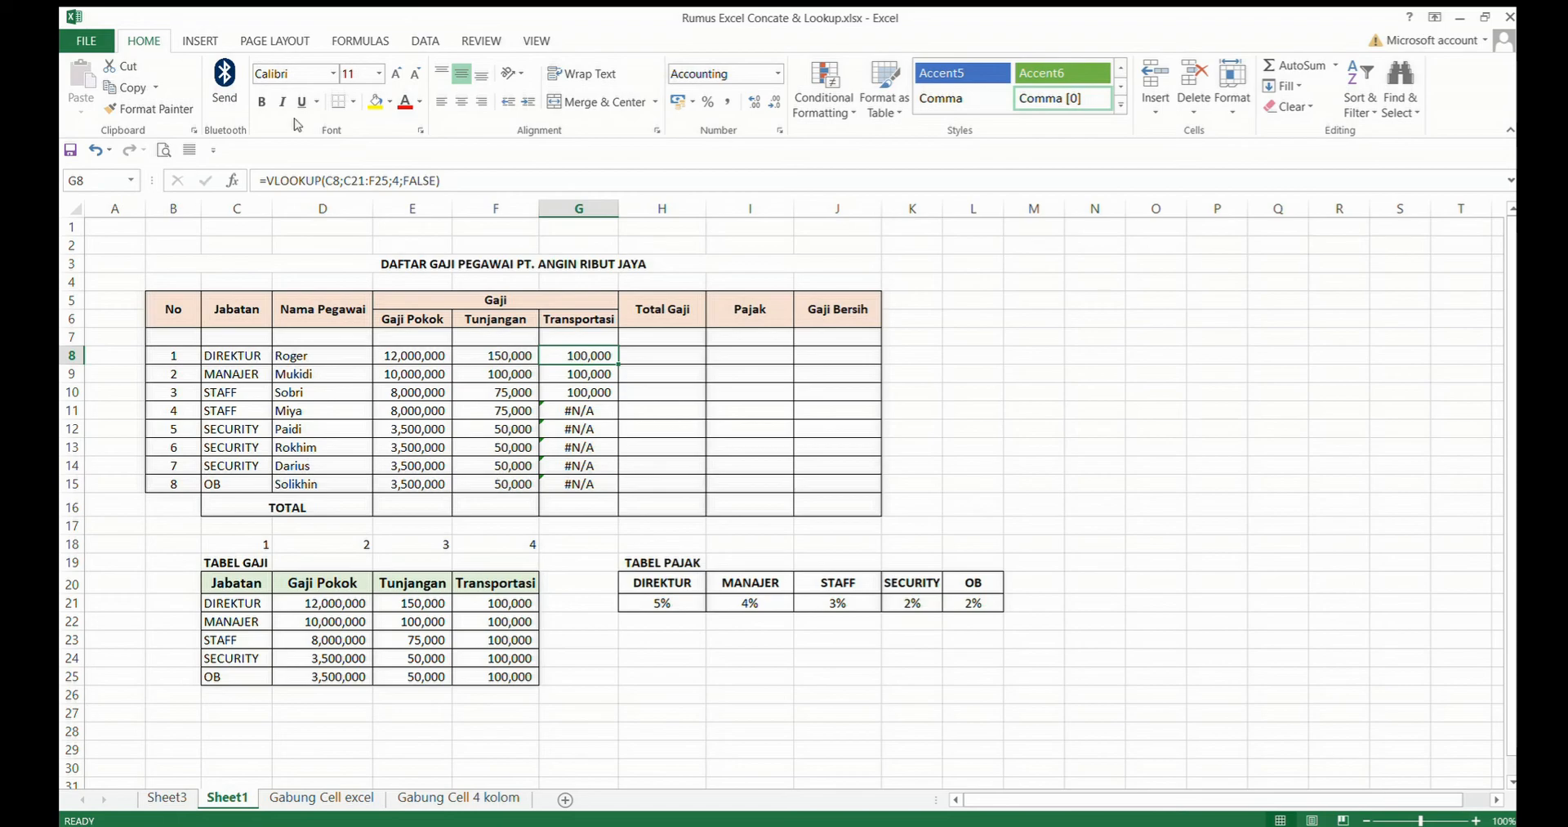
{"action": "left_click", "coordinate": [361, 181]}
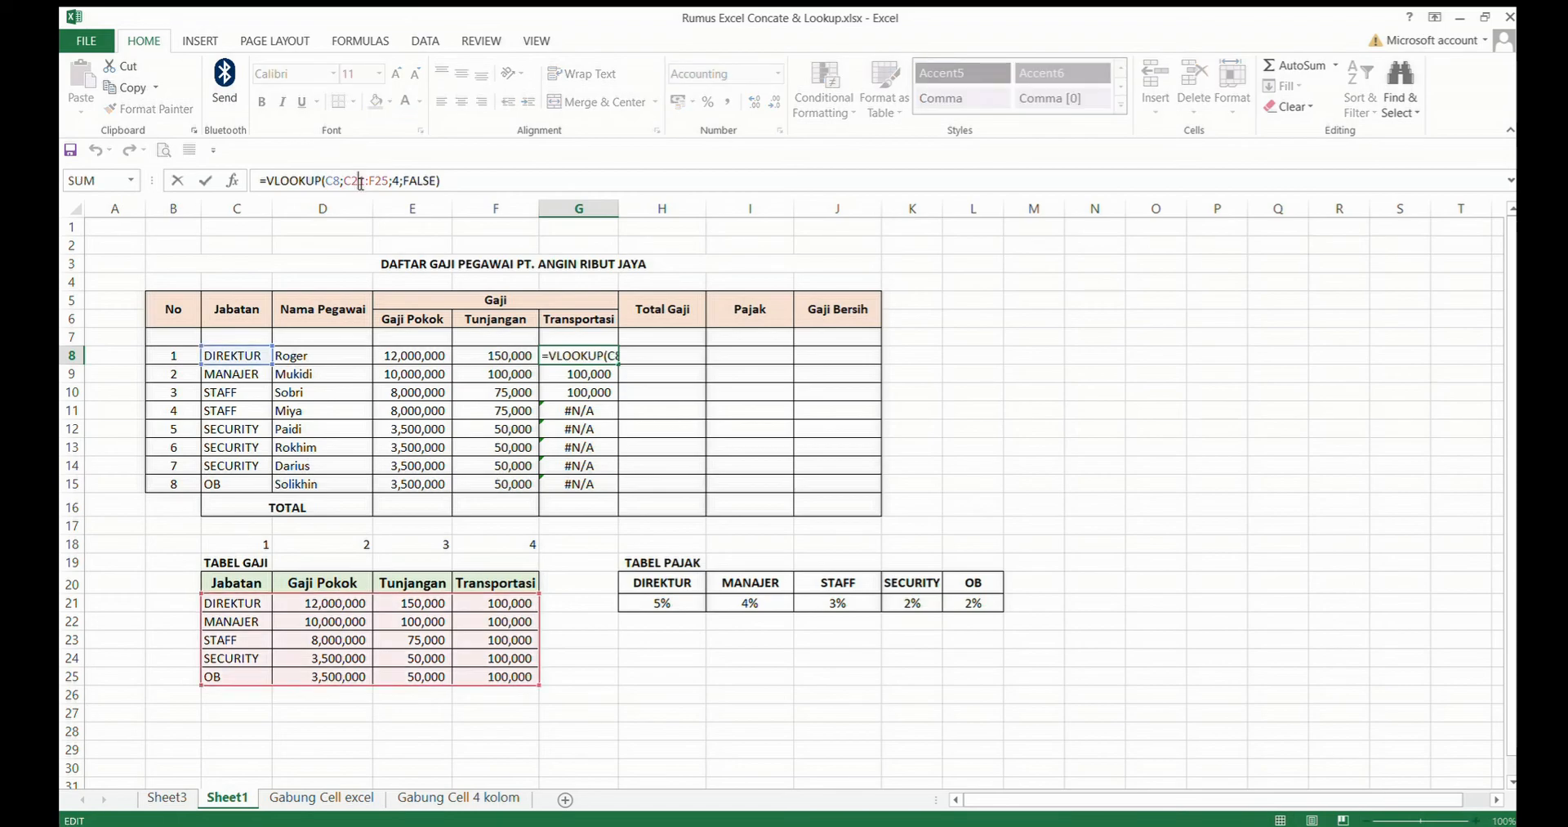
{"action": "key", "text": "F4"}
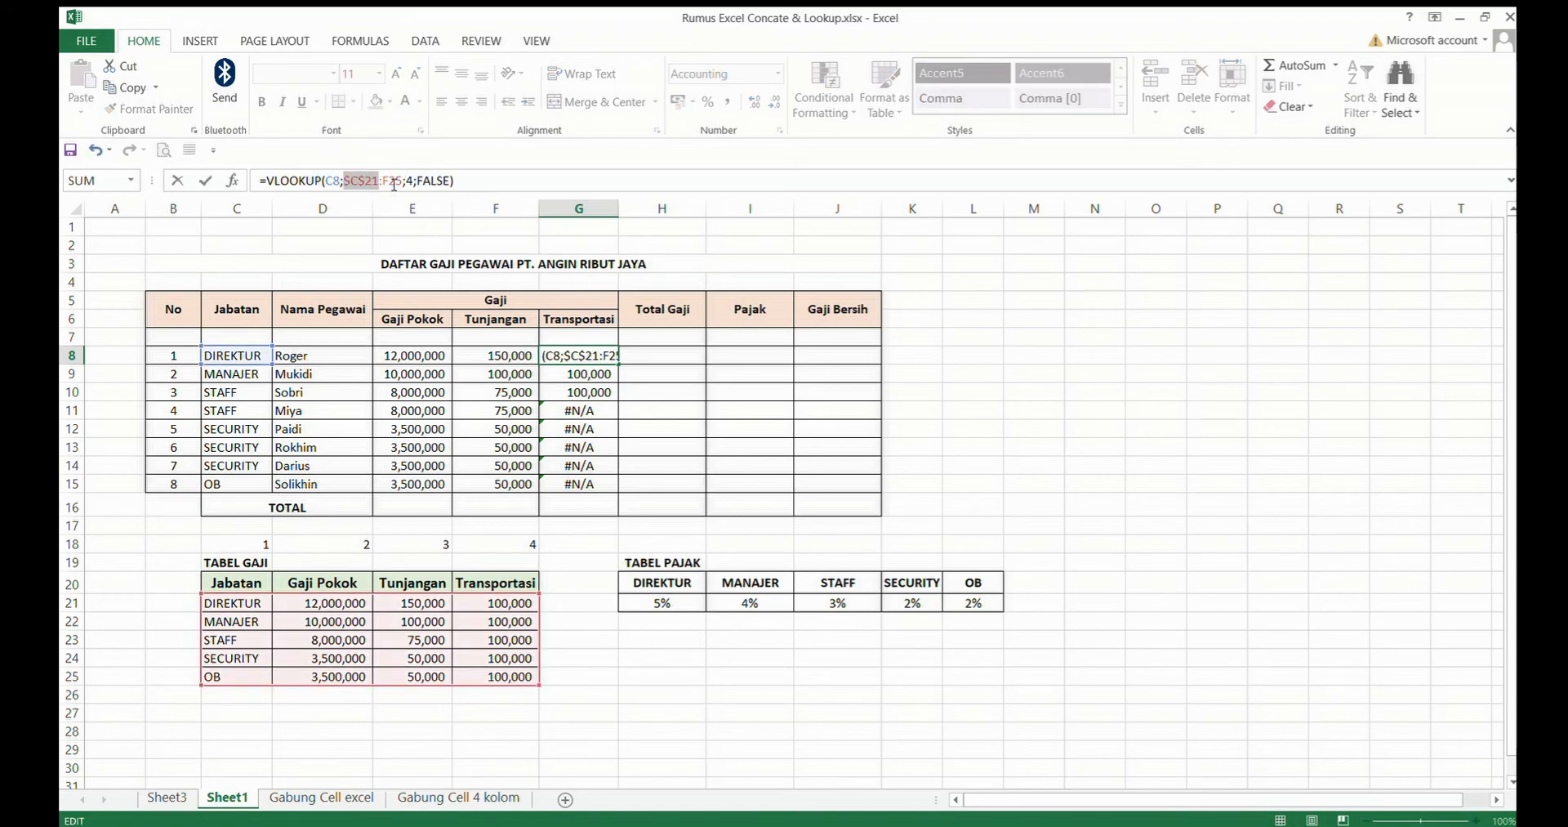
{"action": "left_click", "coordinate": [395, 181]}
{"action": "key", "text": "F4"}
{"action": "key", "text": "Return"}
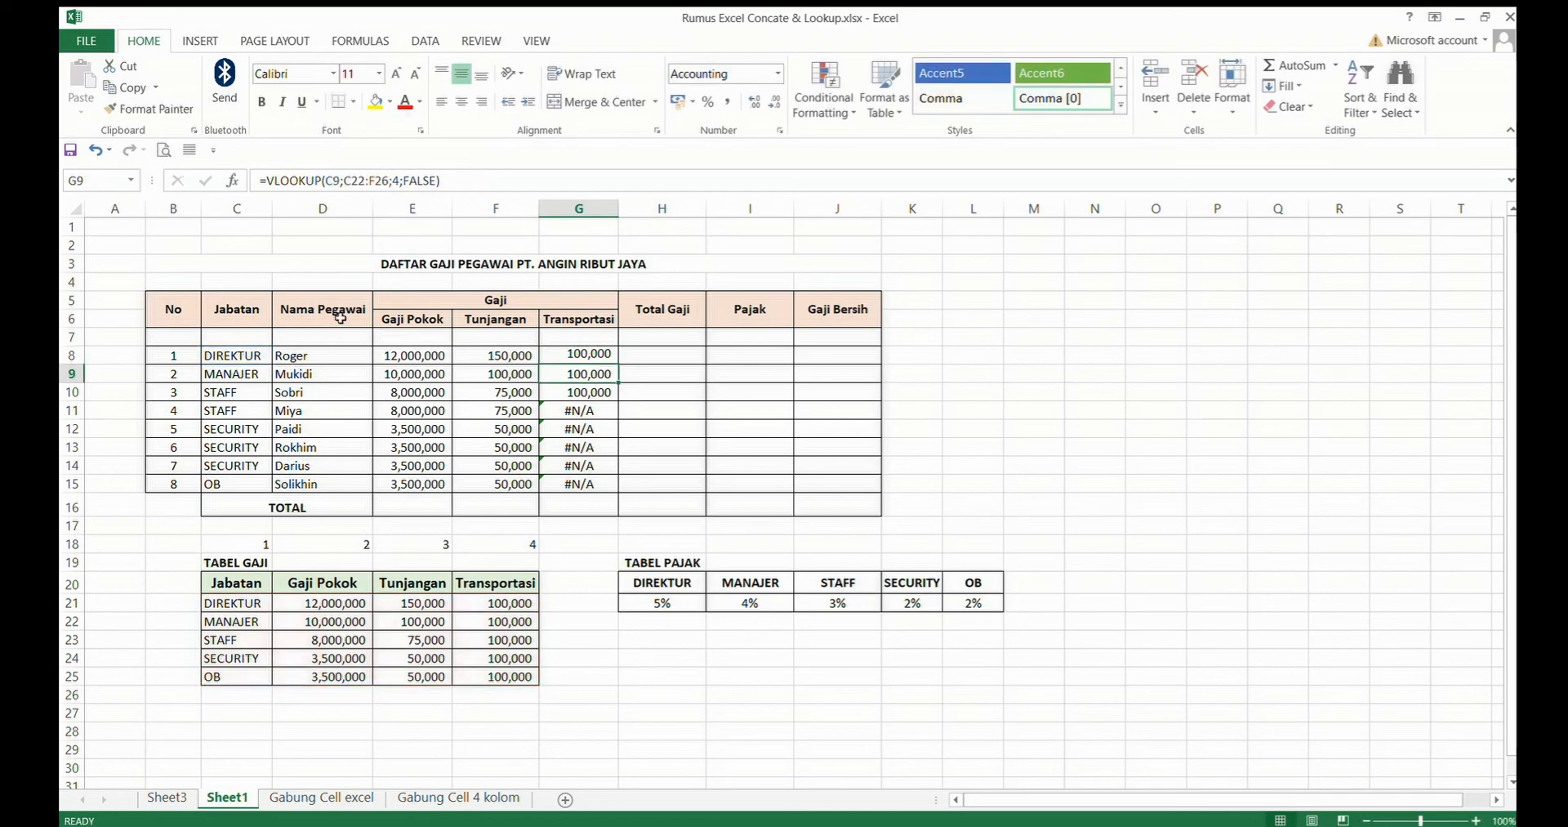
Step: Copy G8's absolute-range formula down the Transportasi column to G9:G15
{"action": "left_click", "coordinate": [598, 354]}
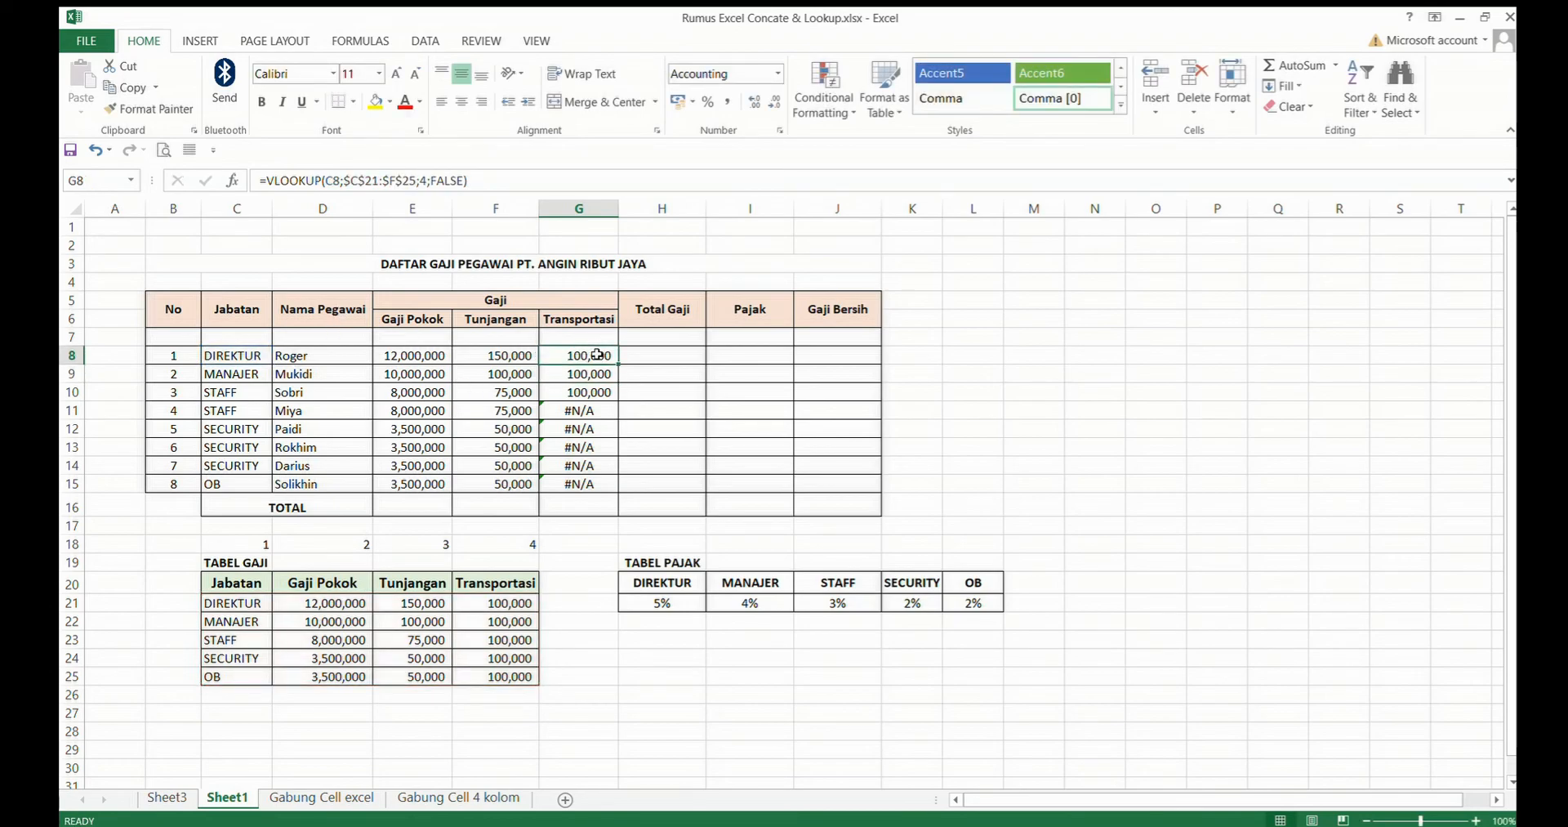
{"action": "key", "text": "ctrl+c"}
{"action": "left_click_drag", "start_coordinate": [586, 374], "coordinate": [580, 483]}
{"action": "key", "text": "Return"}
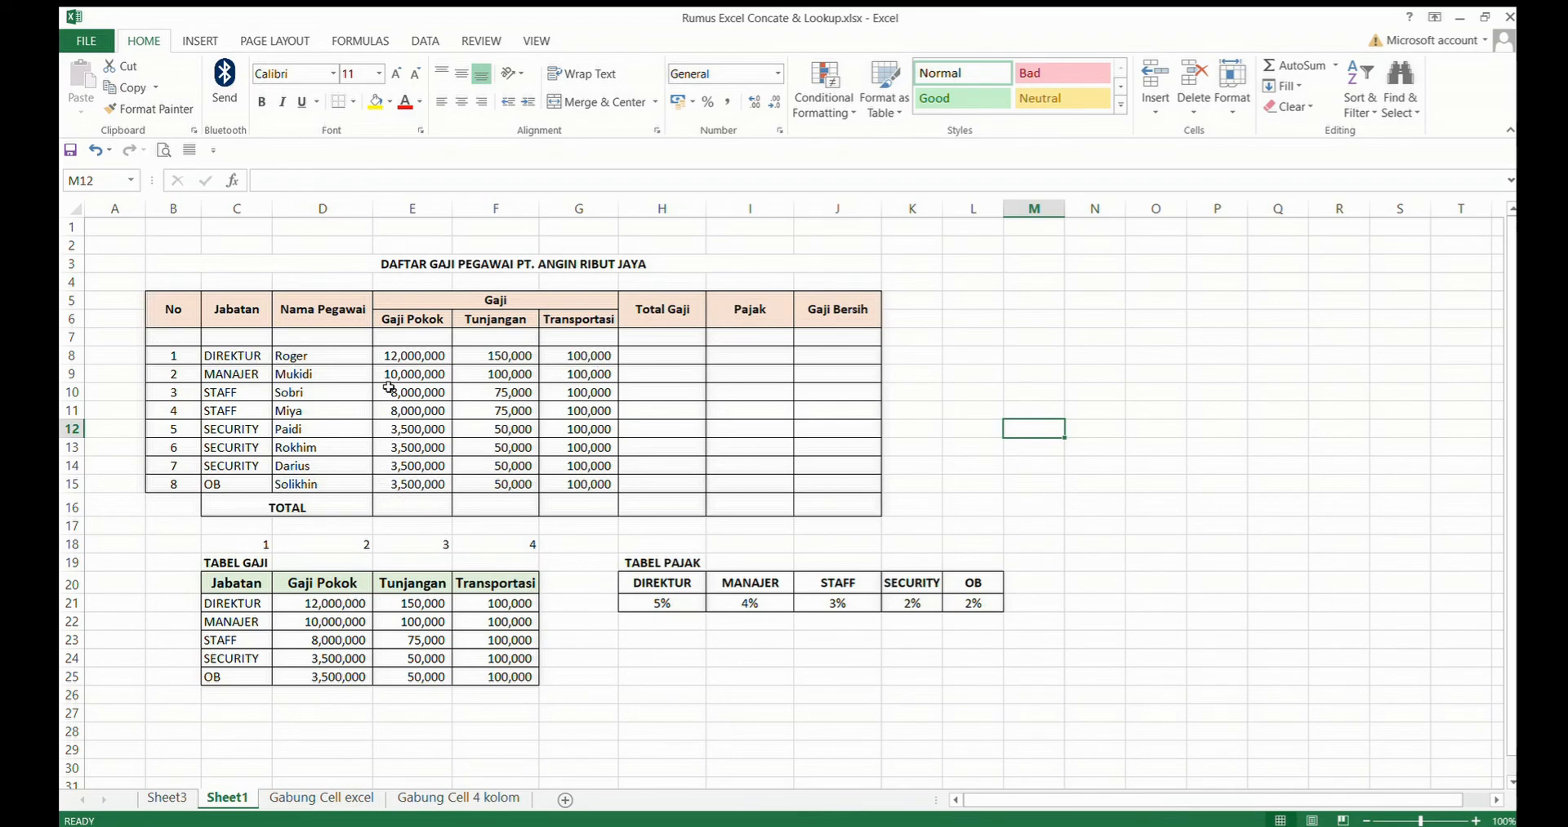
Step: Enter a SUM of E8:E15 in E16 to total the Gaji Pokok column
{"action": "left_click", "coordinate": [415, 507]}
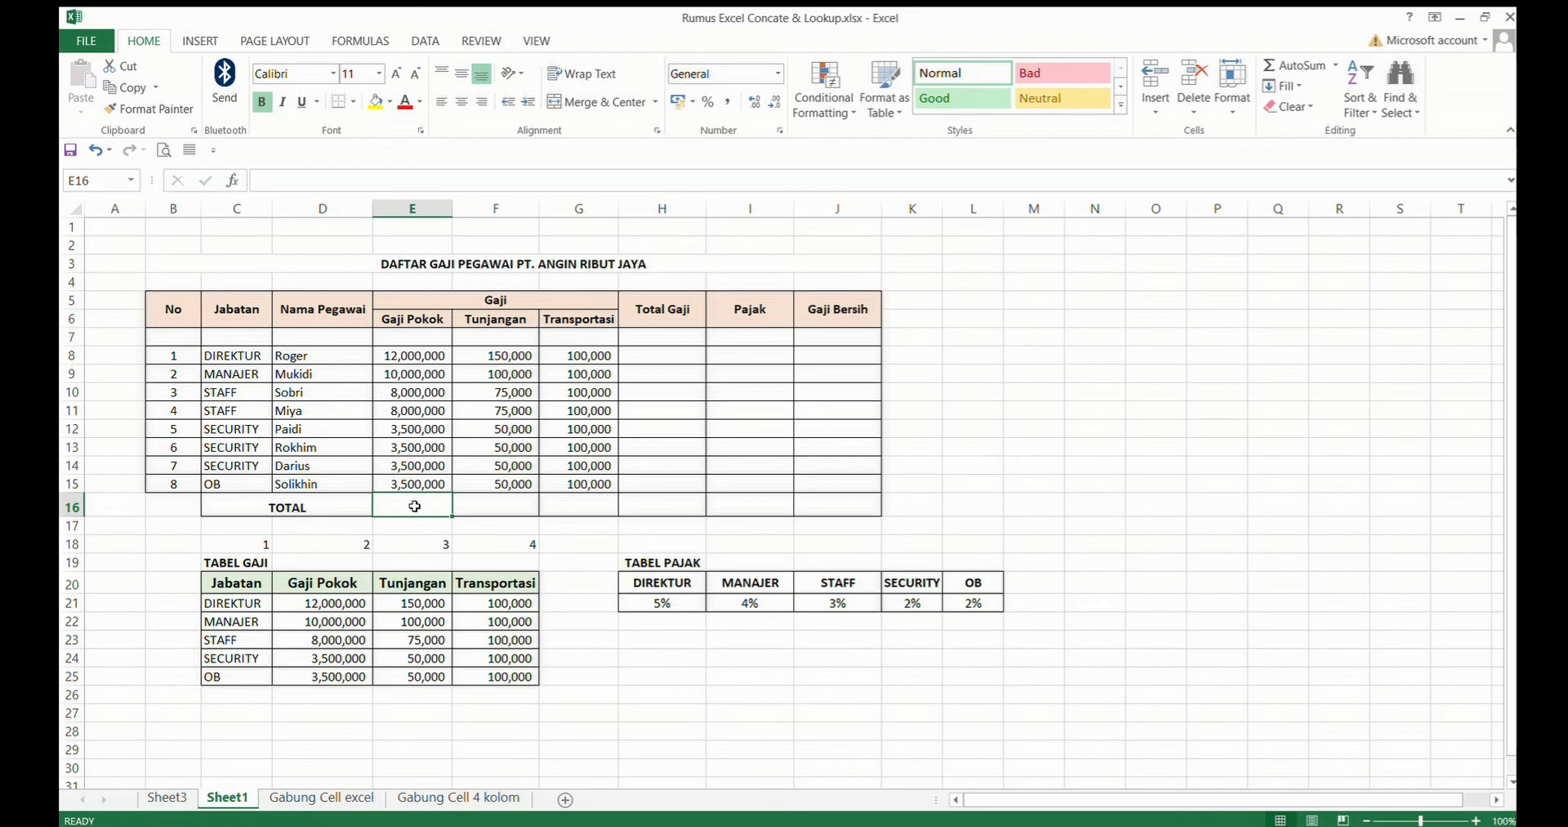
{"action": "type", "text": "="}
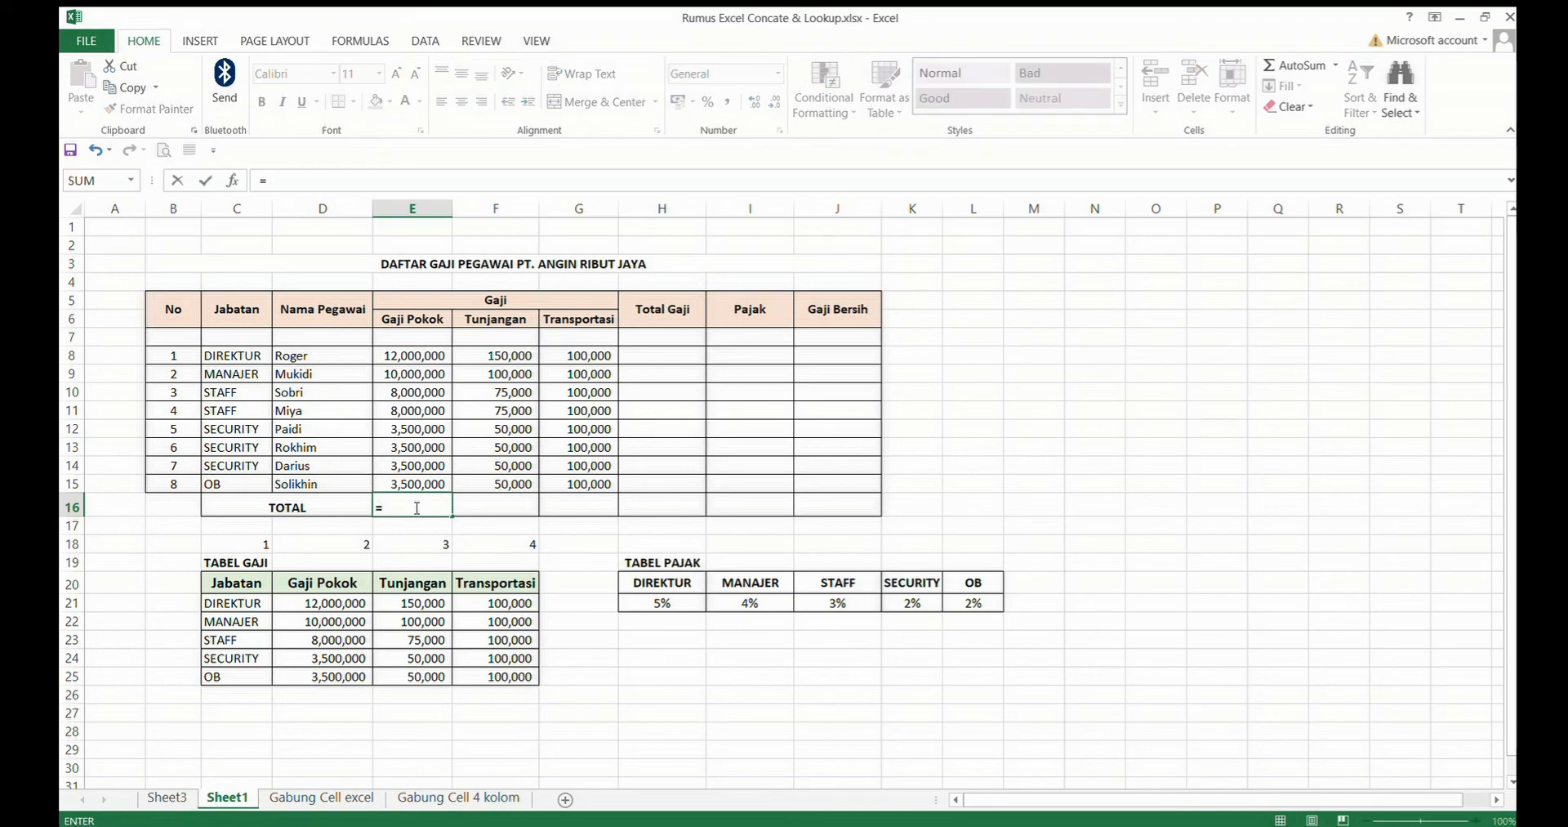
{"action": "type", "text": "sum("}
{"action": "left_click", "coordinate": [412, 355]}
{"action": "left_click_drag", "start_coordinate": [412, 355], "coordinate": [436, 481]}
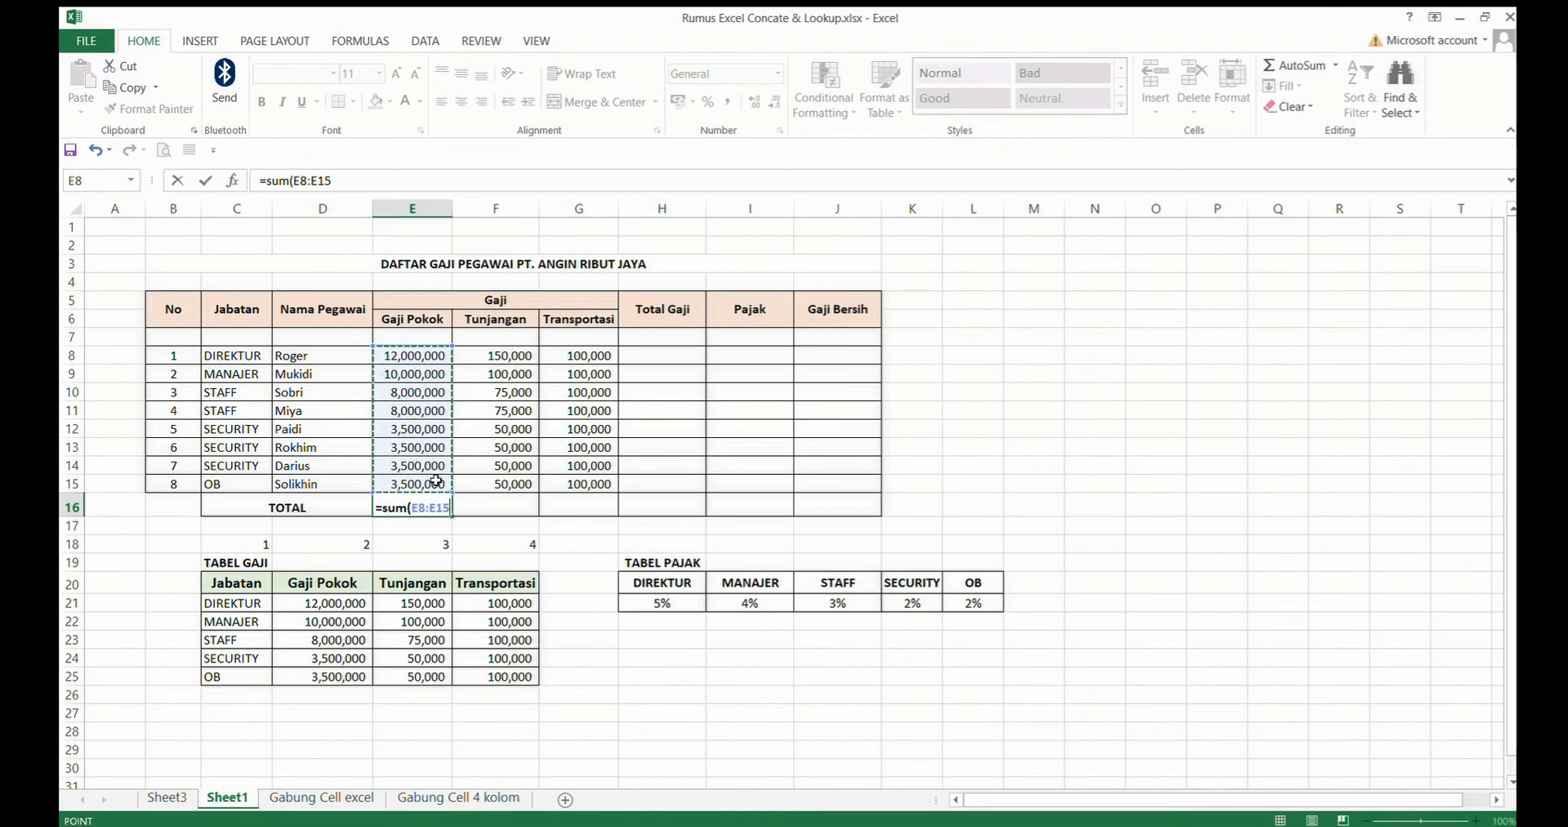
{"action": "key", "text": "Return"}
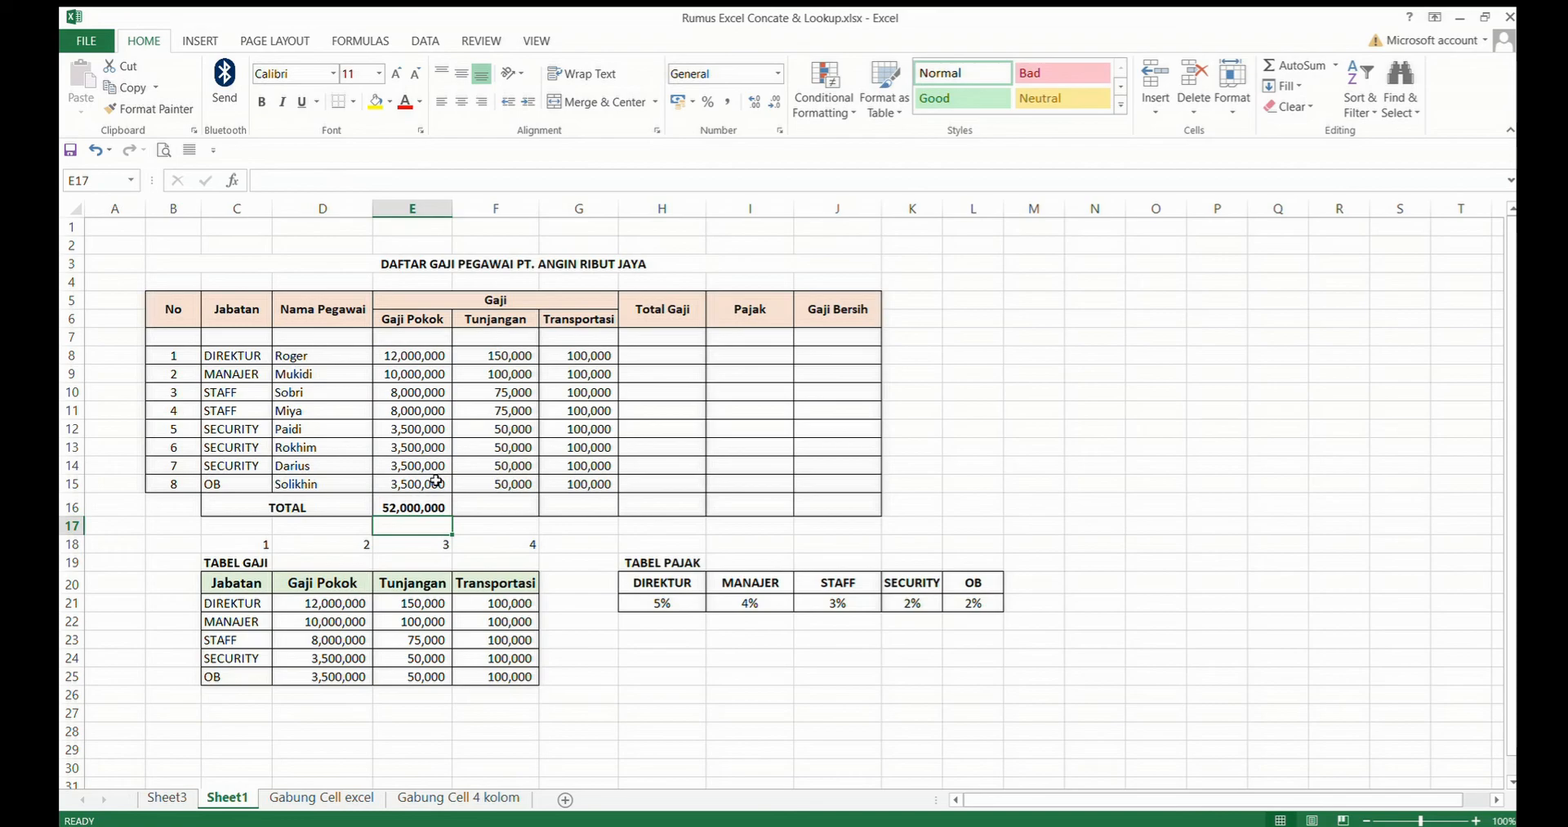
Step: Copy the SUM formula in E16 to F16:G16 and check the formula in each total cell
{"action": "left_click", "coordinate": [476, 429]}
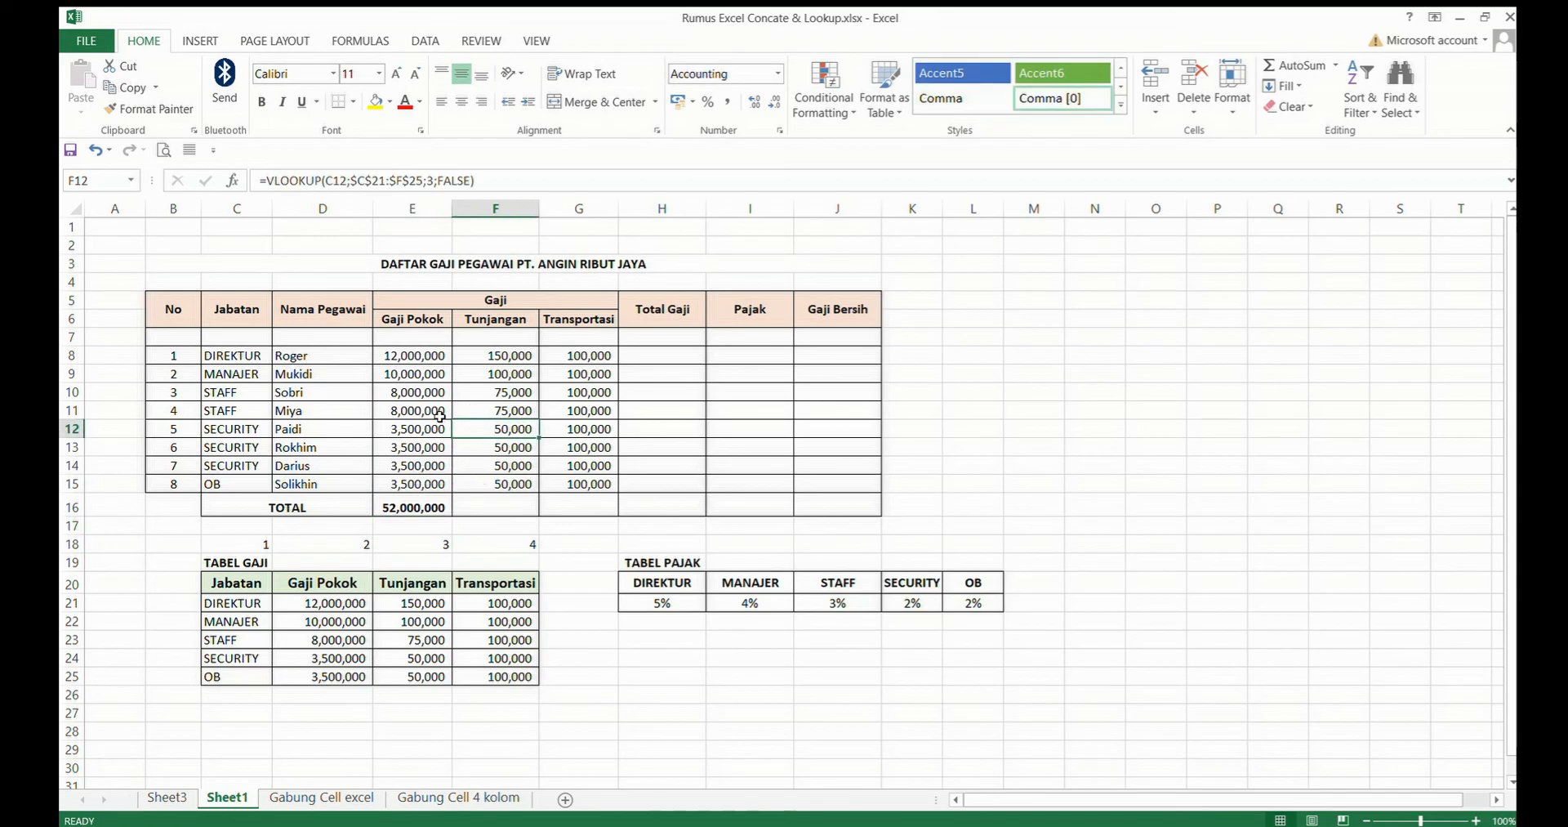
{"action": "left_click", "coordinate": [511, 507]}
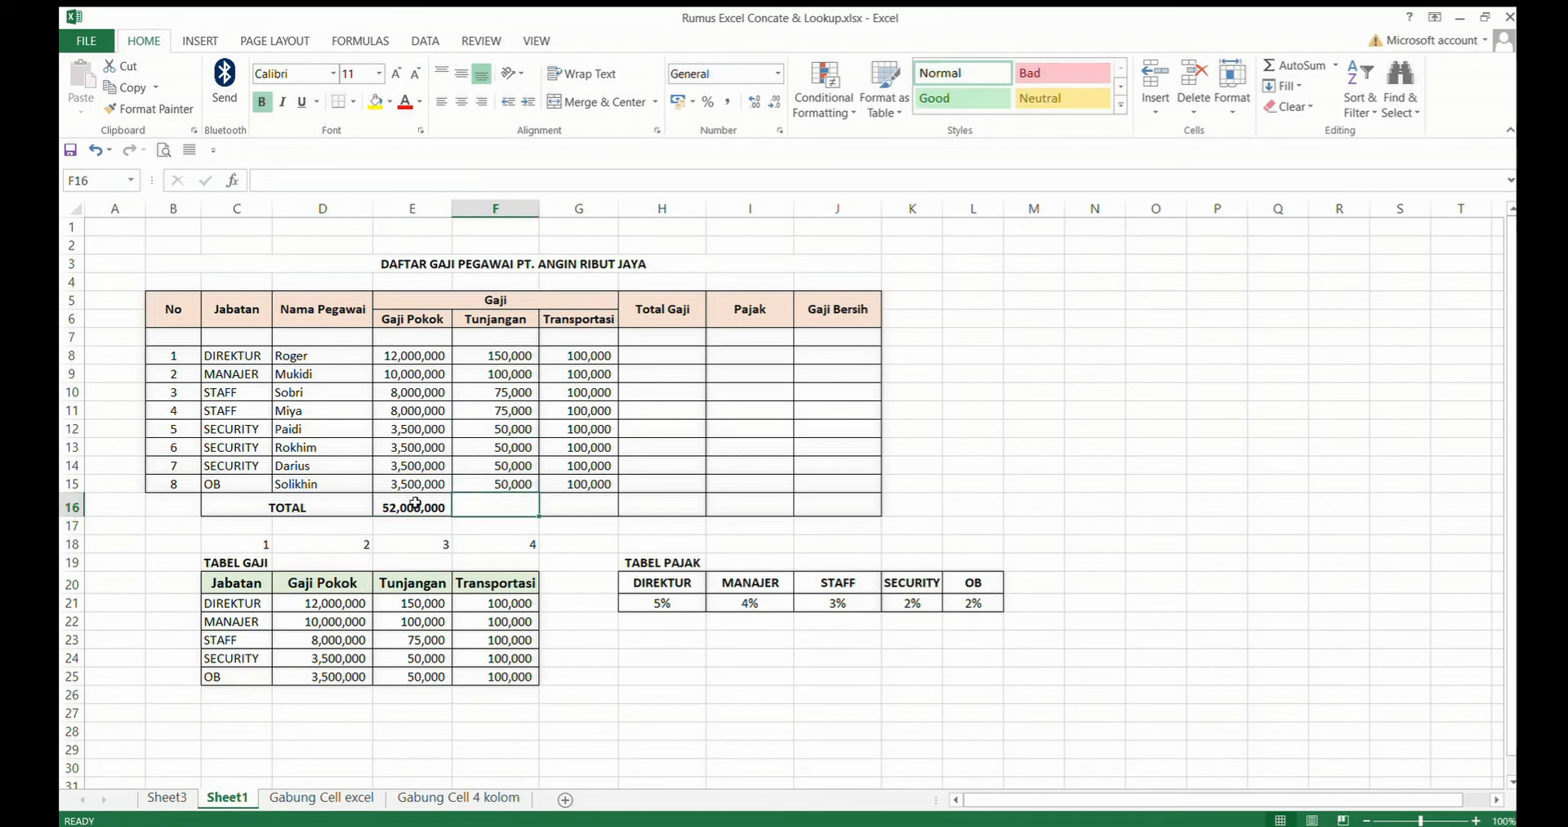
{"action": "left_click", "coordinate": [416, 504]}
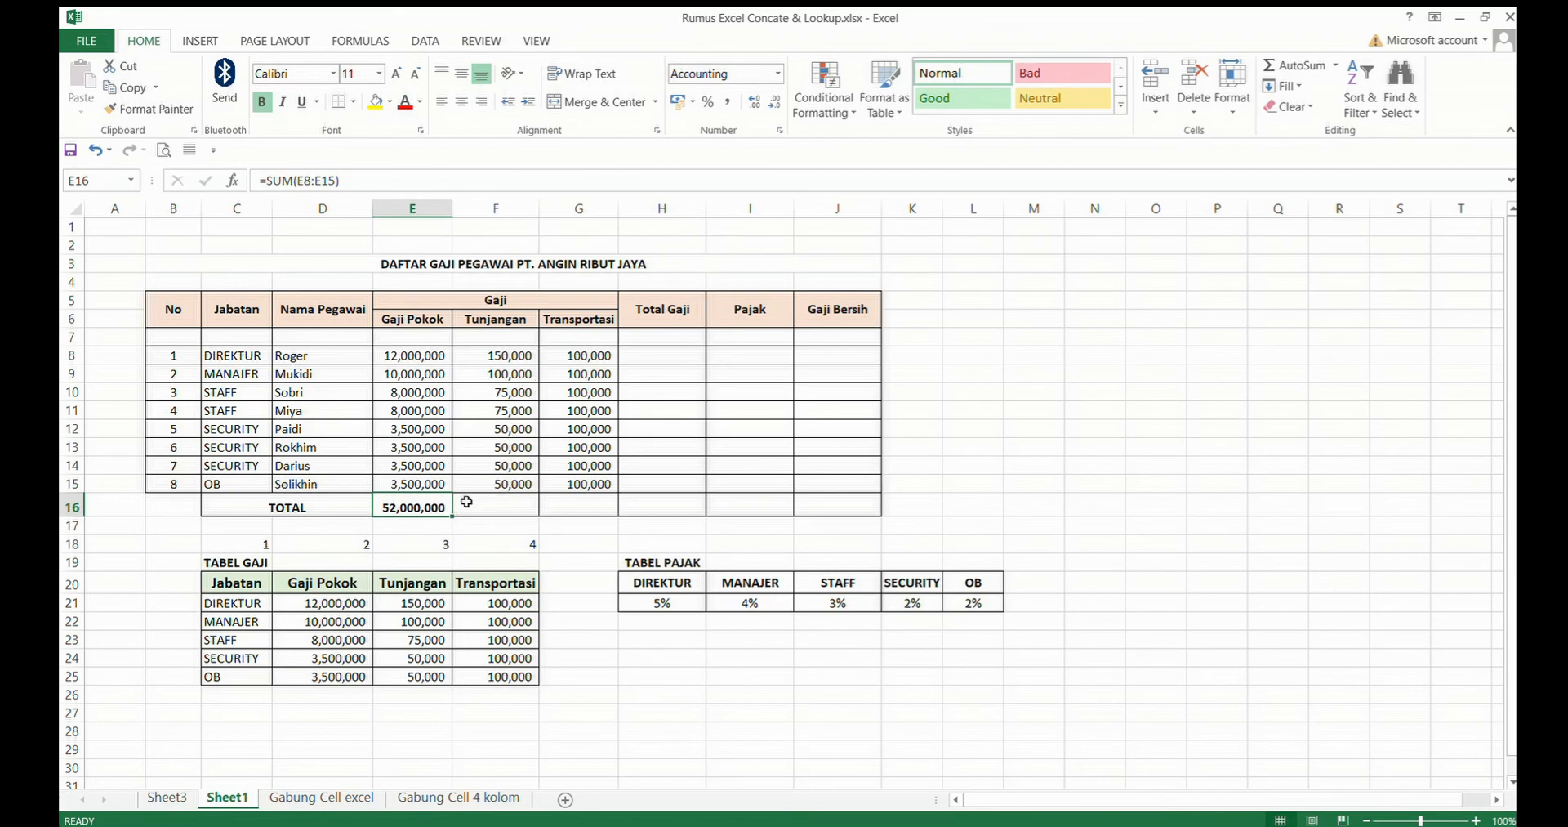
{"action": "key", "text": "ctrl+c"}
{"action": "left_click_drag", "start_coordinate": [469, 504], "coordinate": [580, 510]}
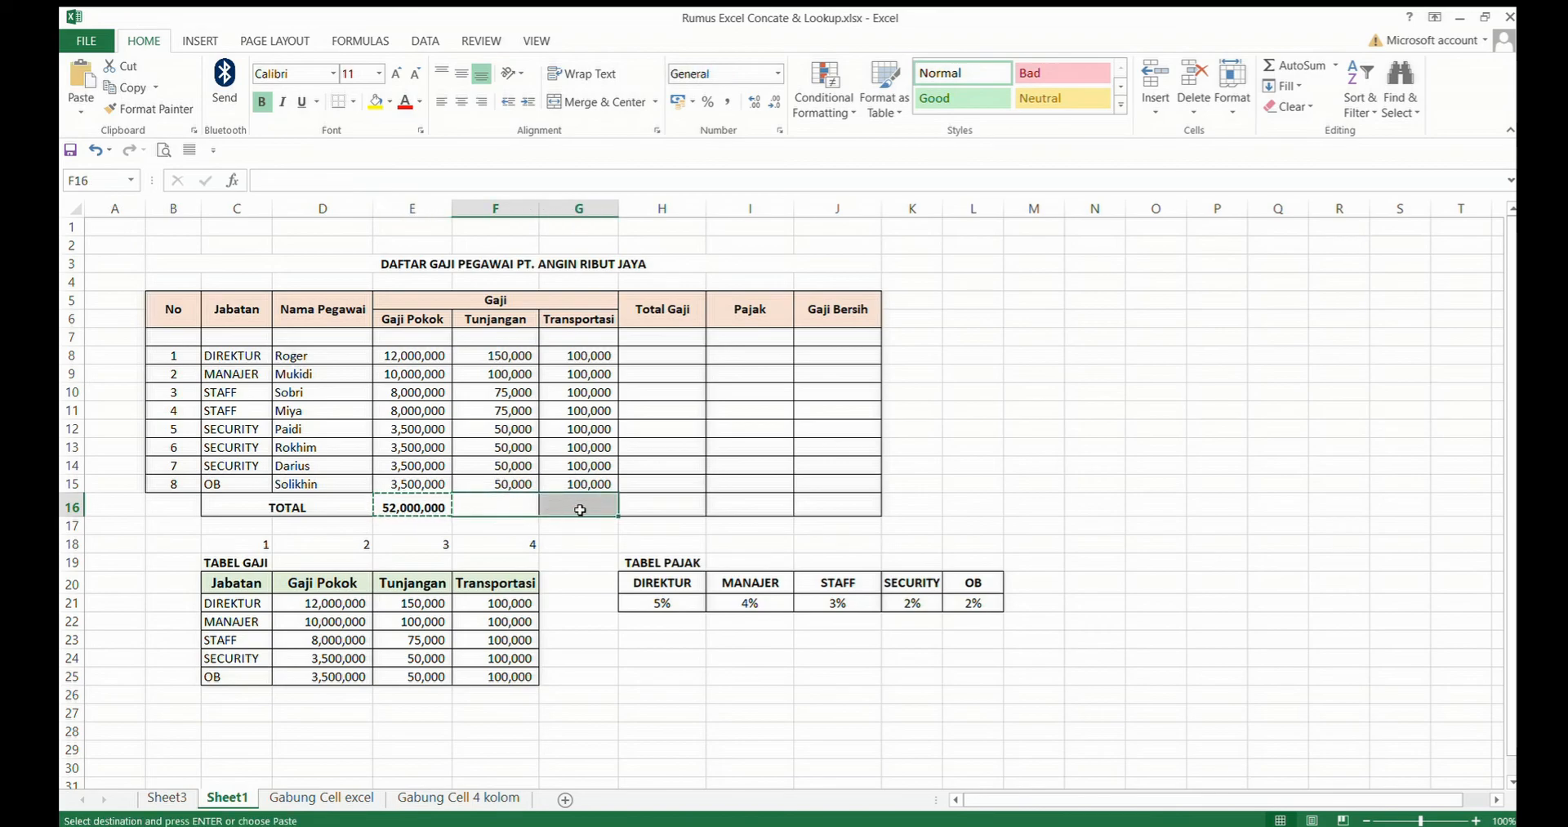
{"action": "key", "text": "Return"}
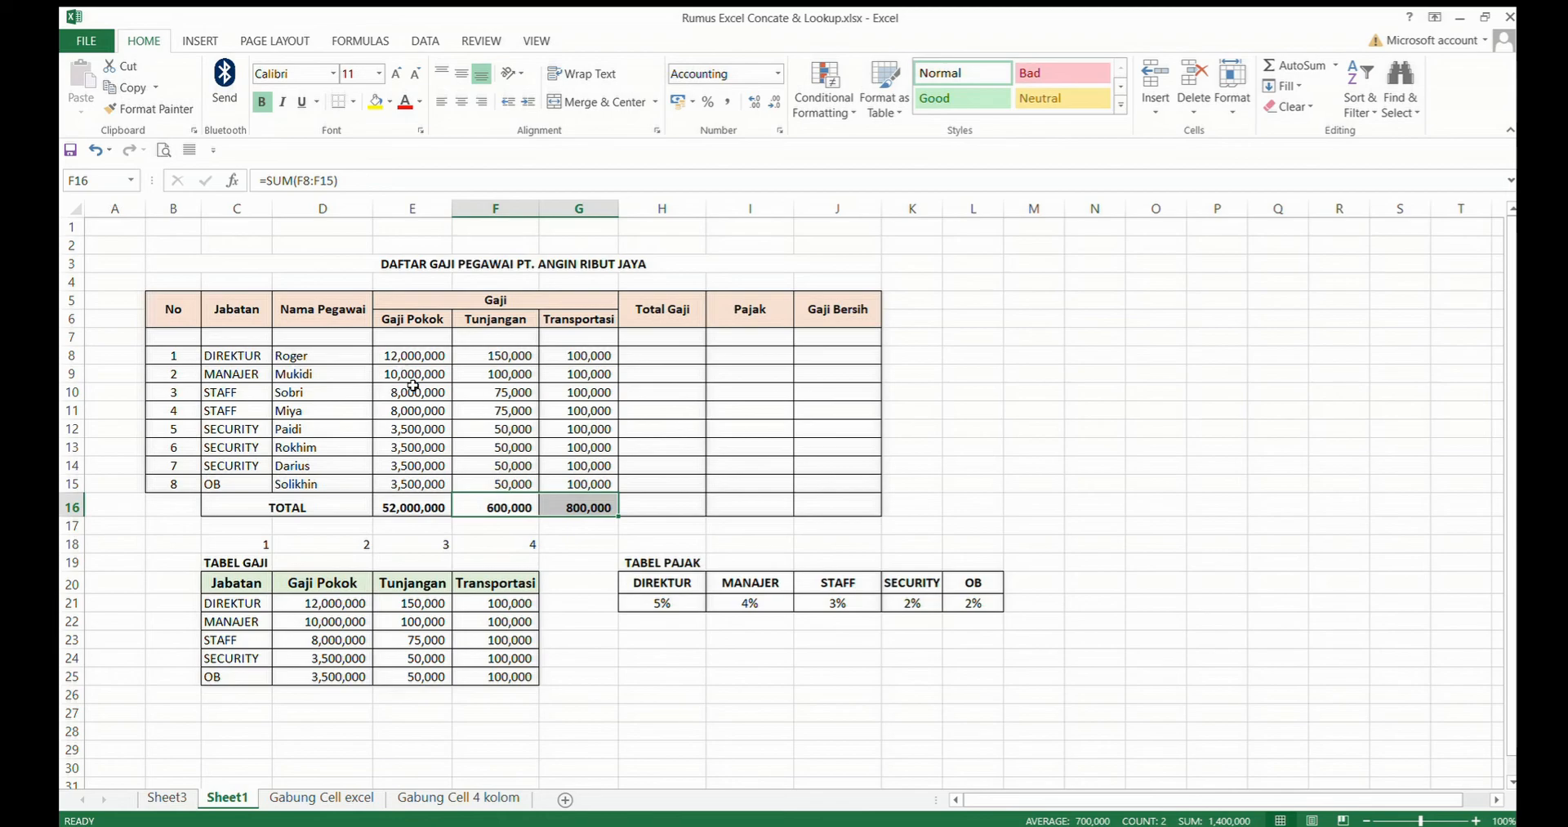
{"action": "left_click", "coordinate": [429, 513]}
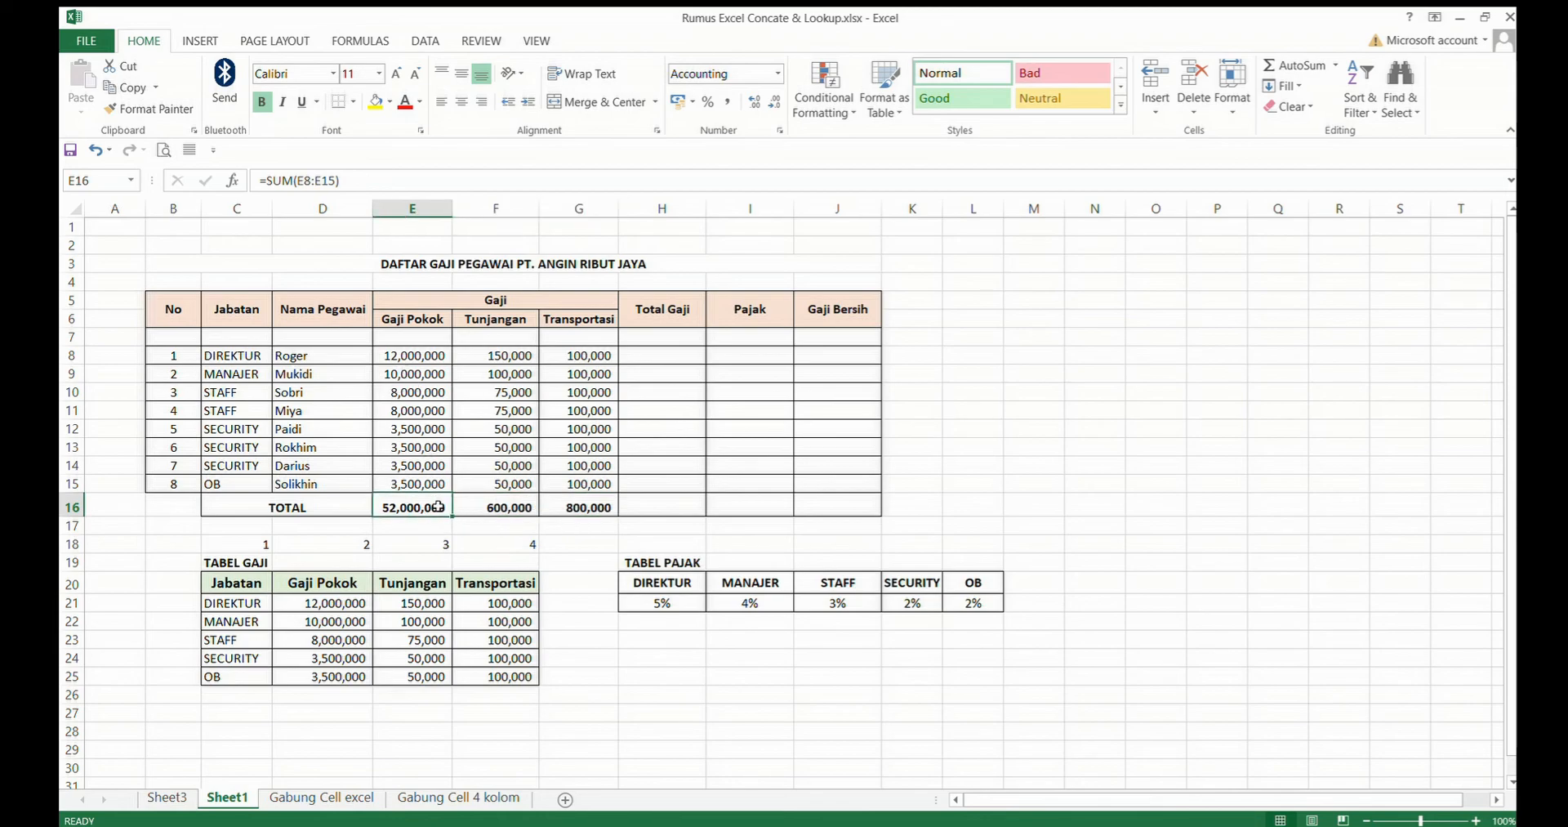
{"action": "left_click", "coordinate": [503, 507]}
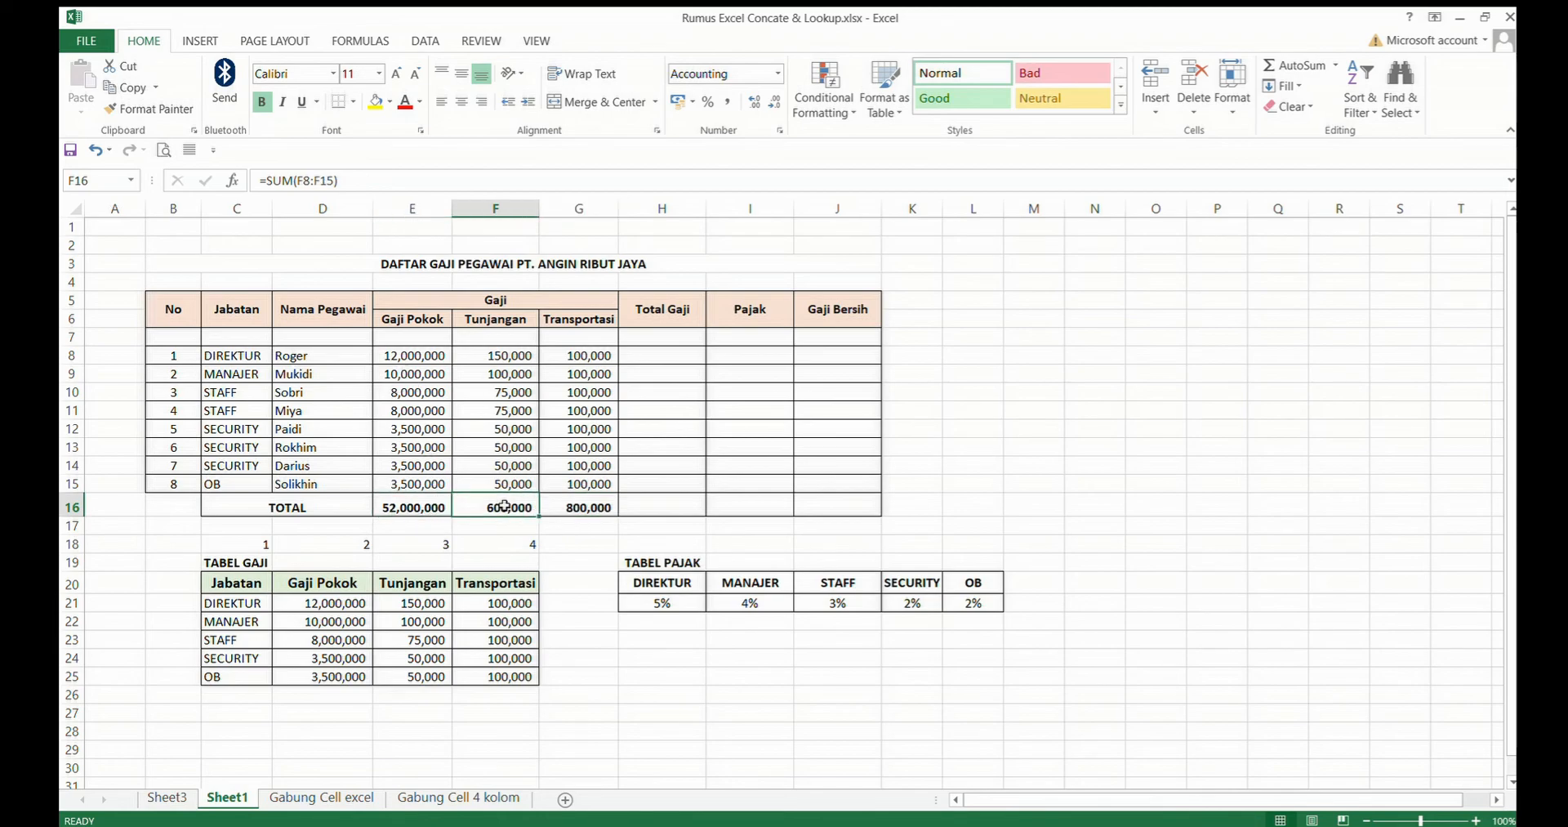
{"action": "left_click", "coordinate": [576, 507]}
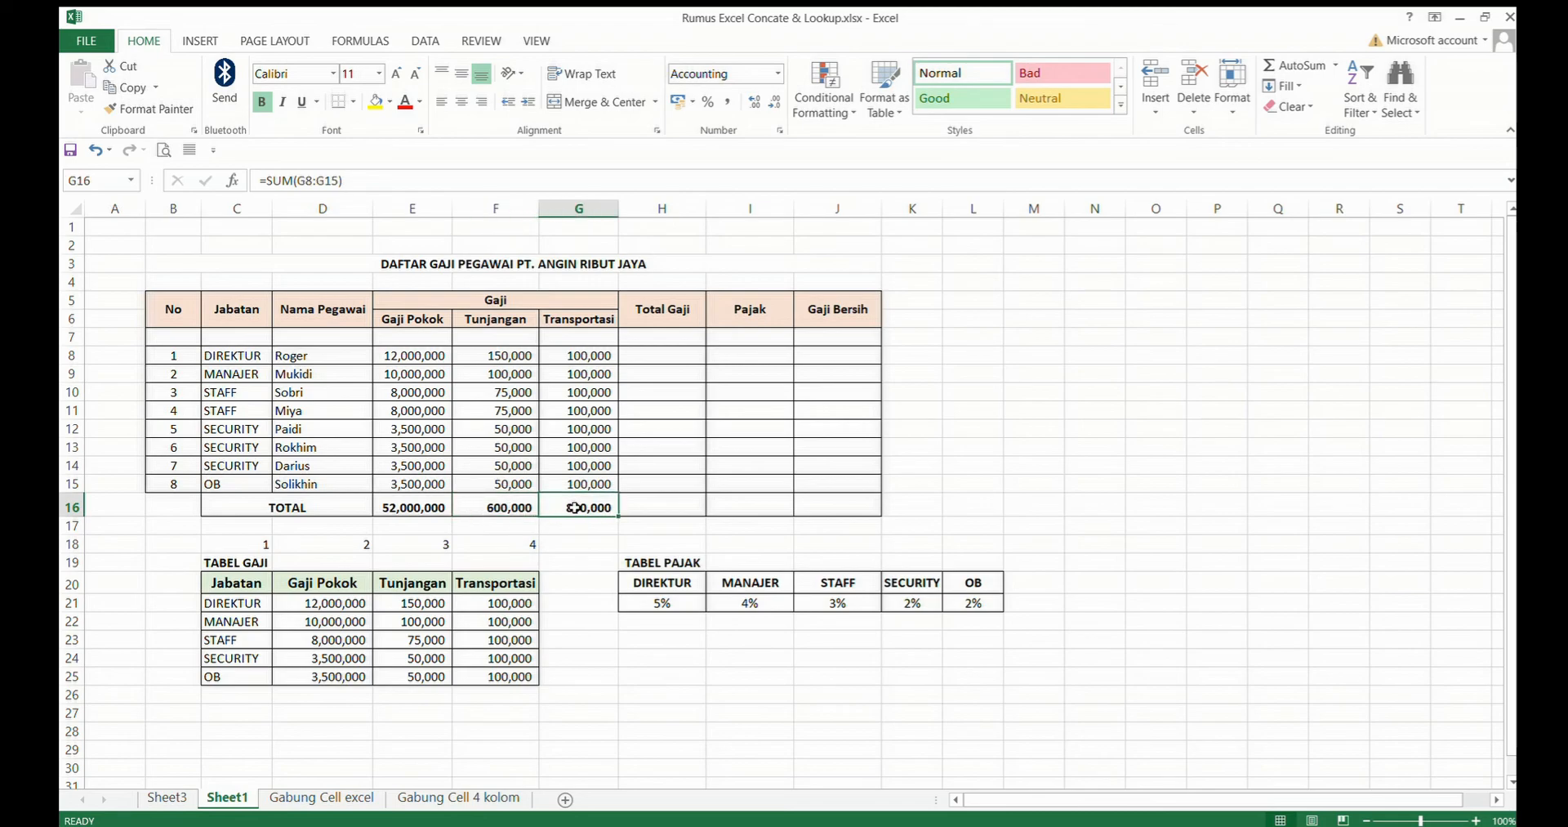
Step: Enter a SUM of E8:G8 in H8 to calculate the first employee's Total Gaji
{"action": "left_click", "coordinate": [652, 355]}
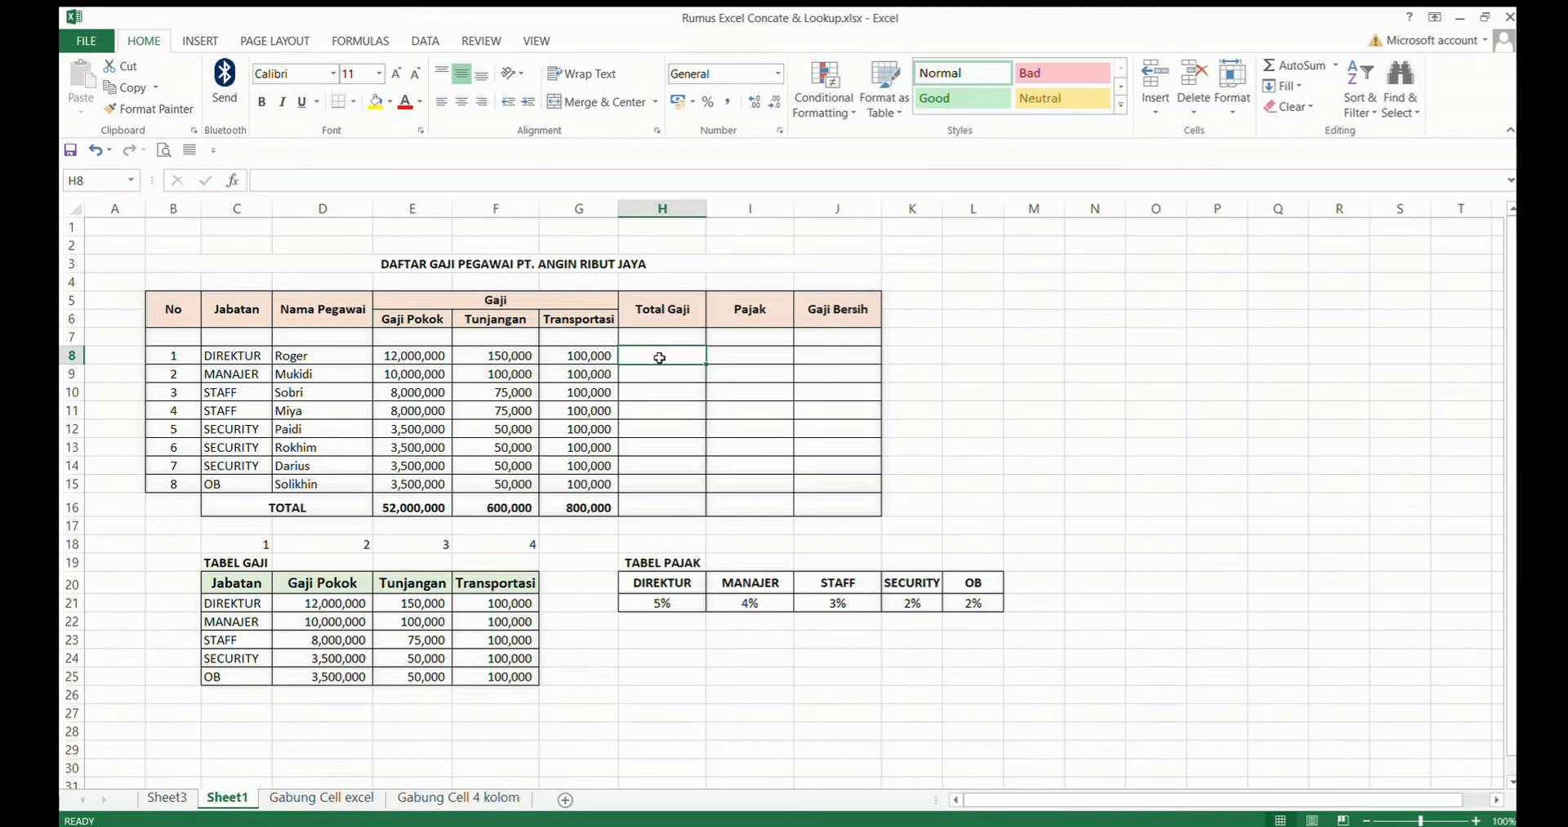
{"action": "type", "text": "=su"}
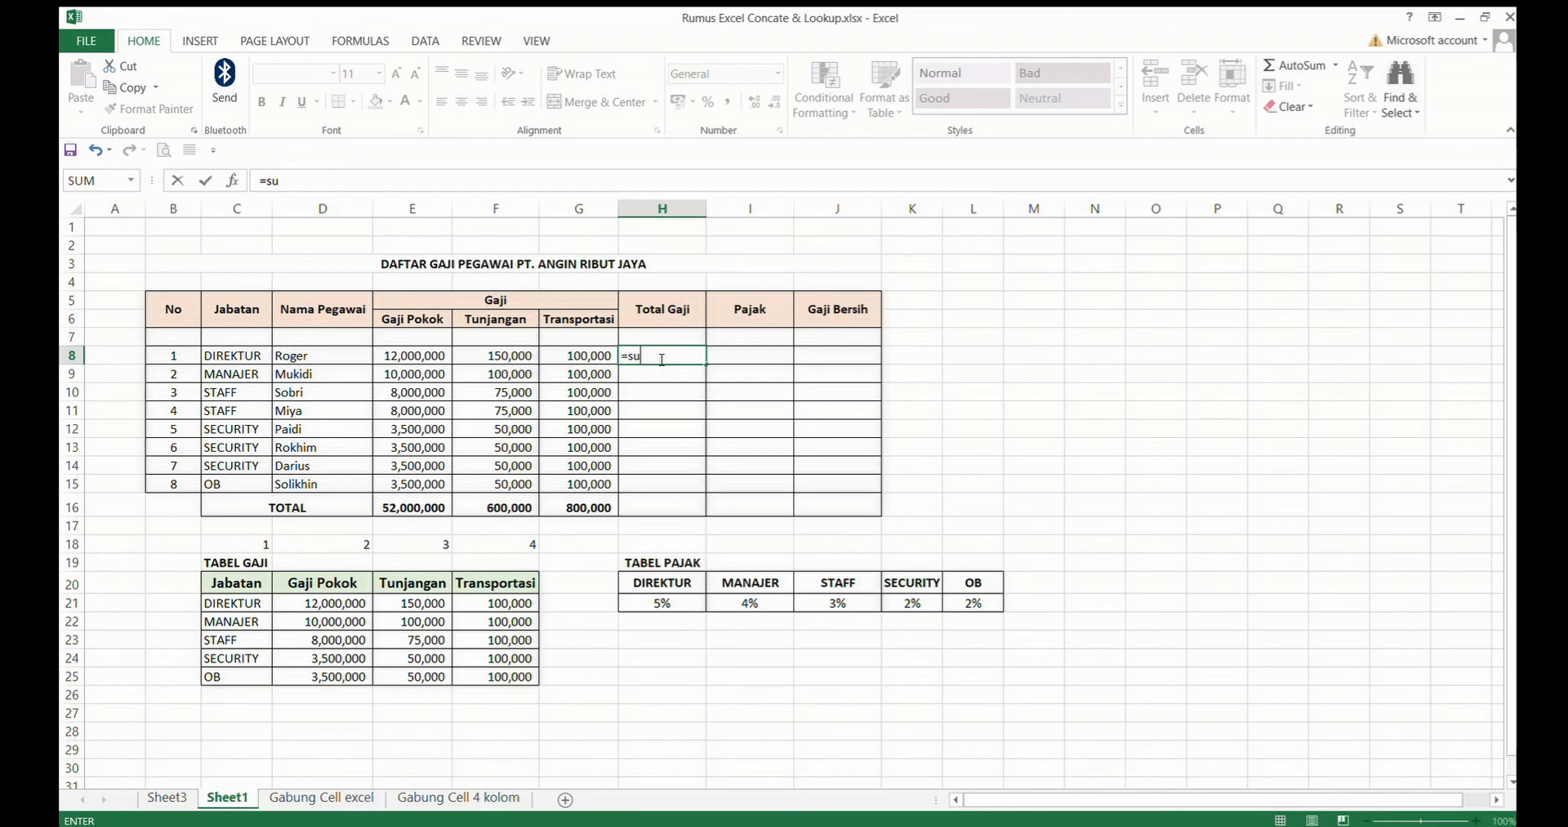
{"action": "type", "text": "m("}
{"action": "left_click_drag", "start_coordinate": [424, 360], "coordinate": [575, 364]}
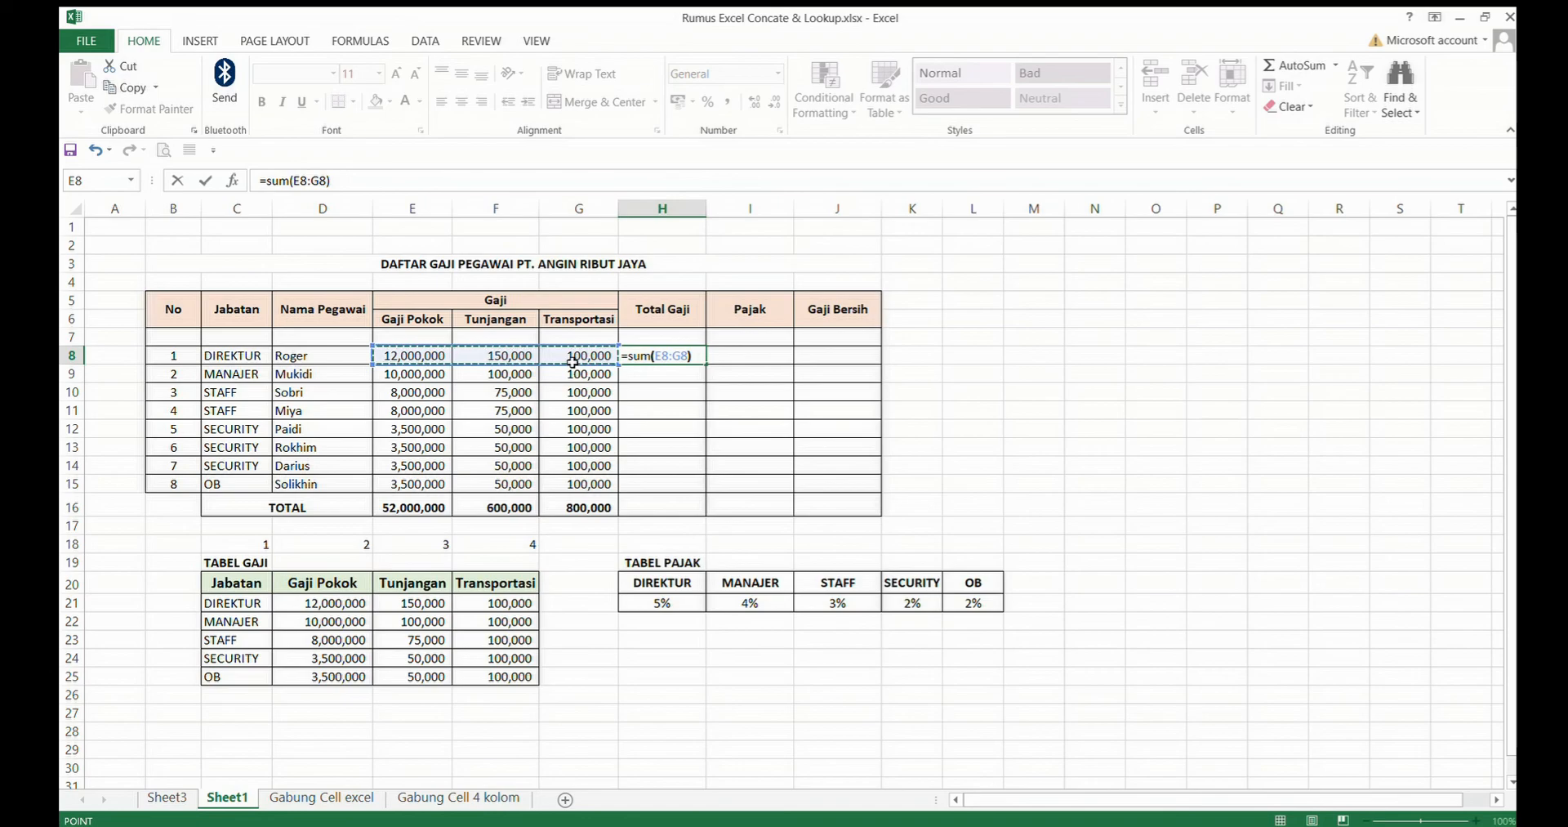
{"action": "key", "text": "Return"}
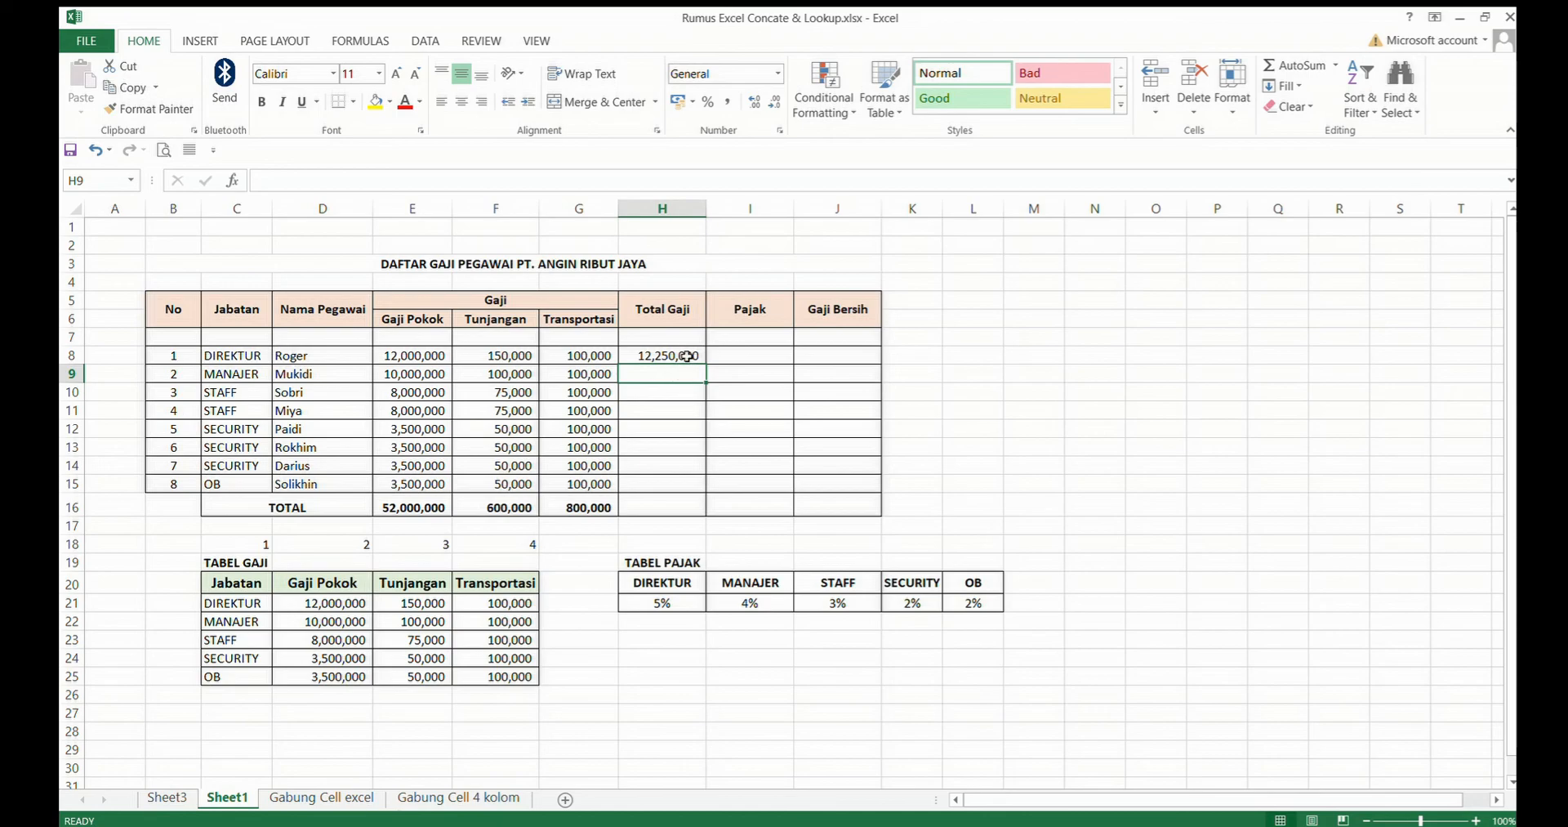
Step: Copy H8's SUM formula down the Total Gaji column to H9:H15
{"action": "left_click", "coordinate": [654, 411]}
{"action": "left_click", "coordinate": [653, 357]}
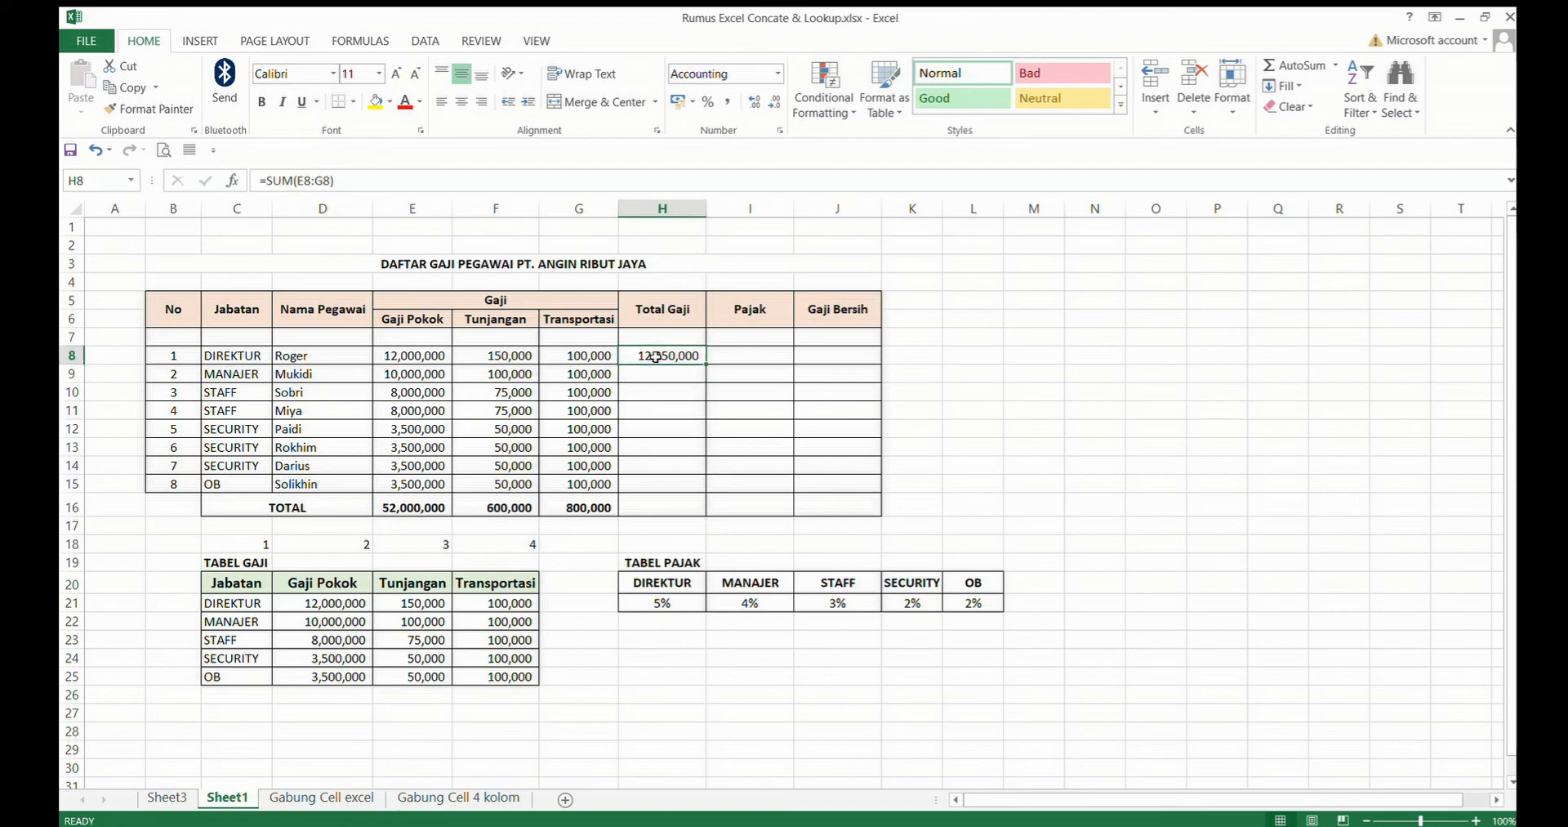
{"action": "left_click", "coordinate": [332, 375]}
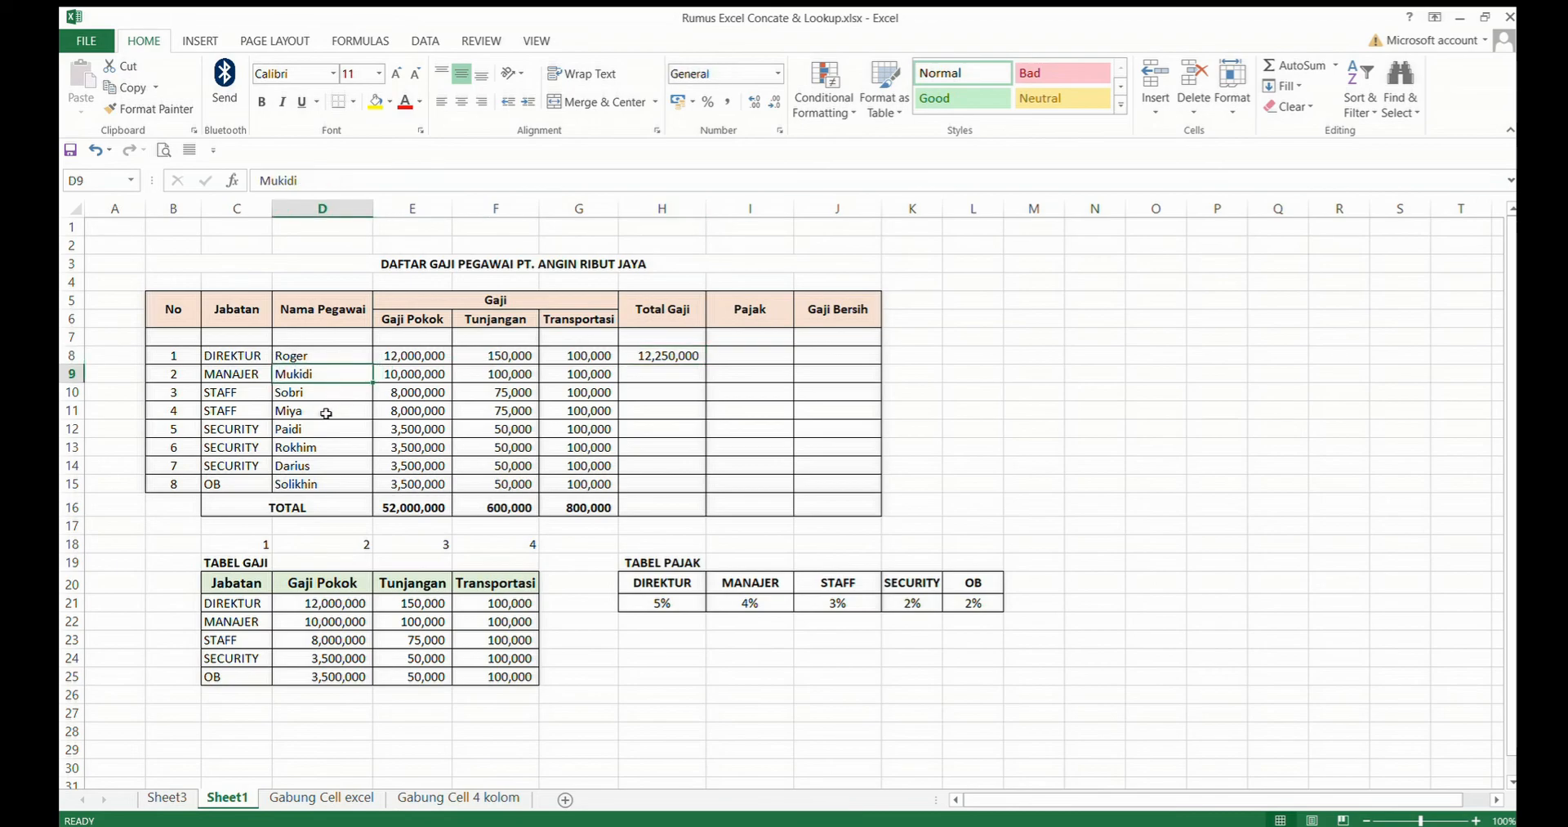
{"action": "left_click", "coordinate": [659, 361]}
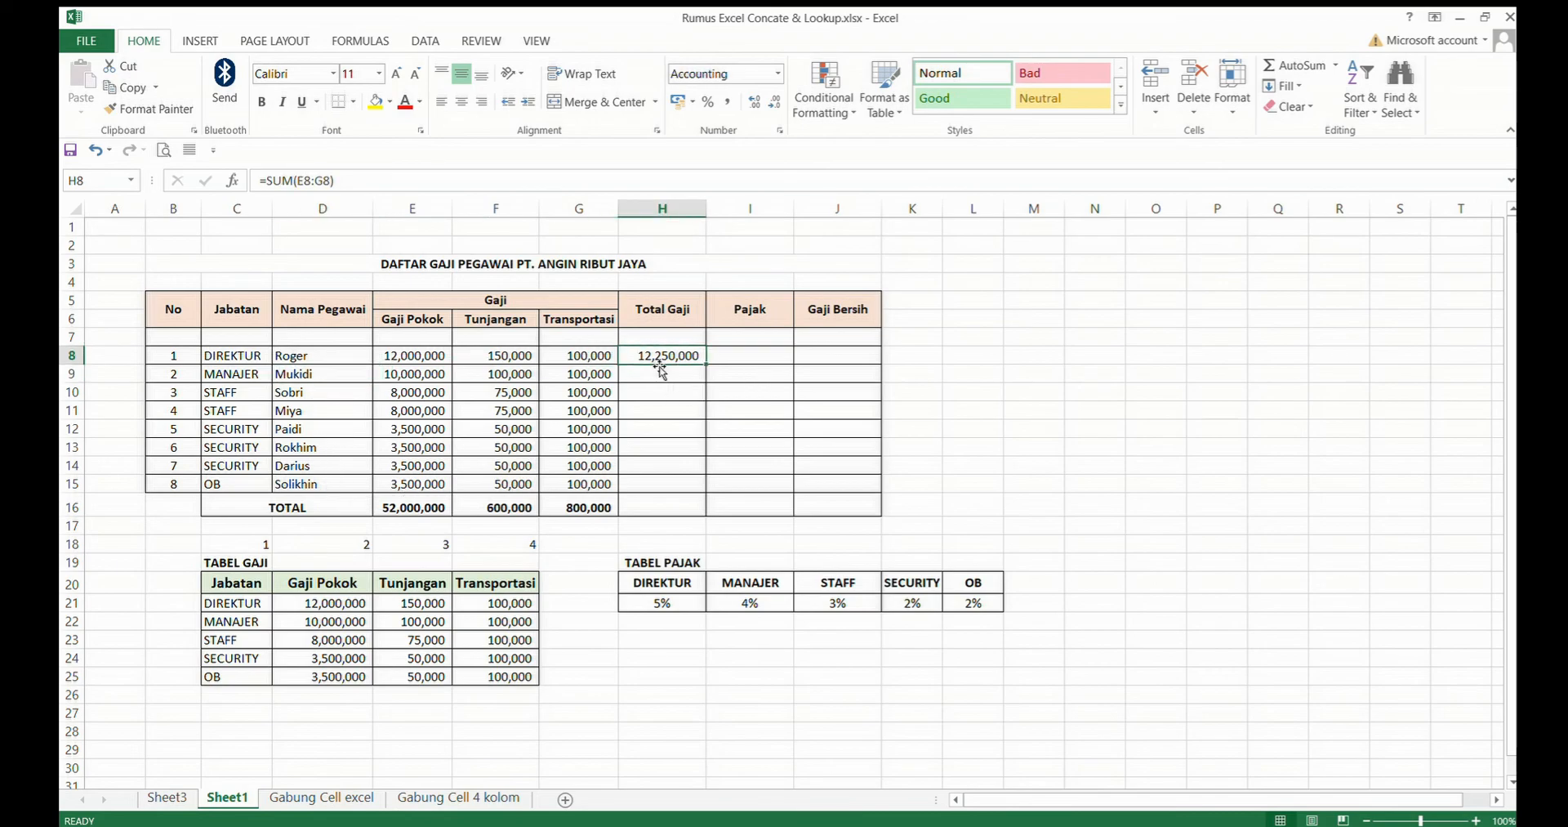
{"action": "key", "text": "ctrl+c"}
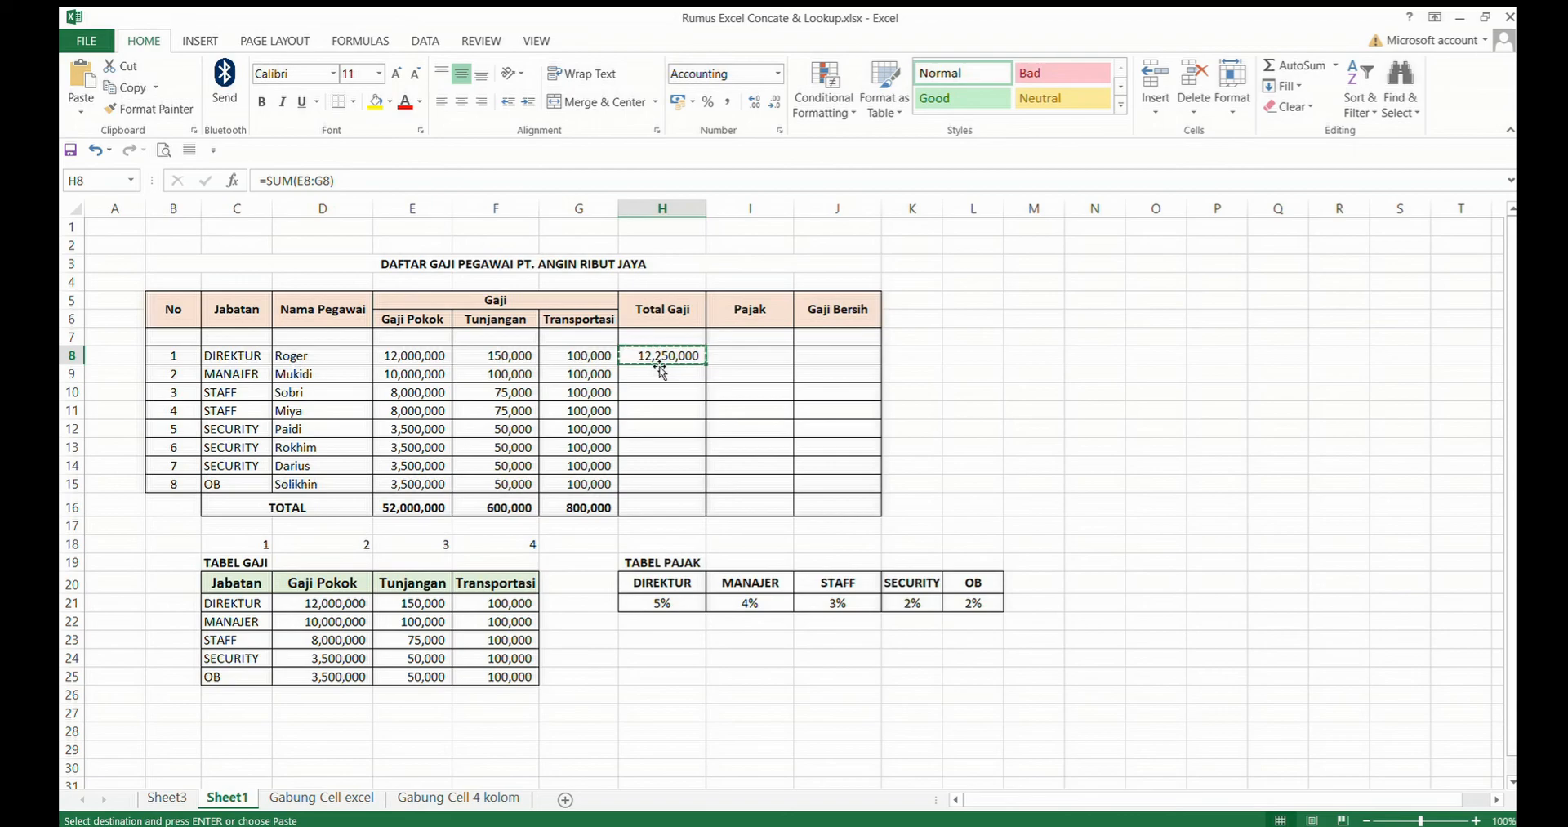
{"action": "left_click_drag", "start_coordinate": [664, 373], "coordinate": [658, 486]}
{"action": "key", "text": "Return"}
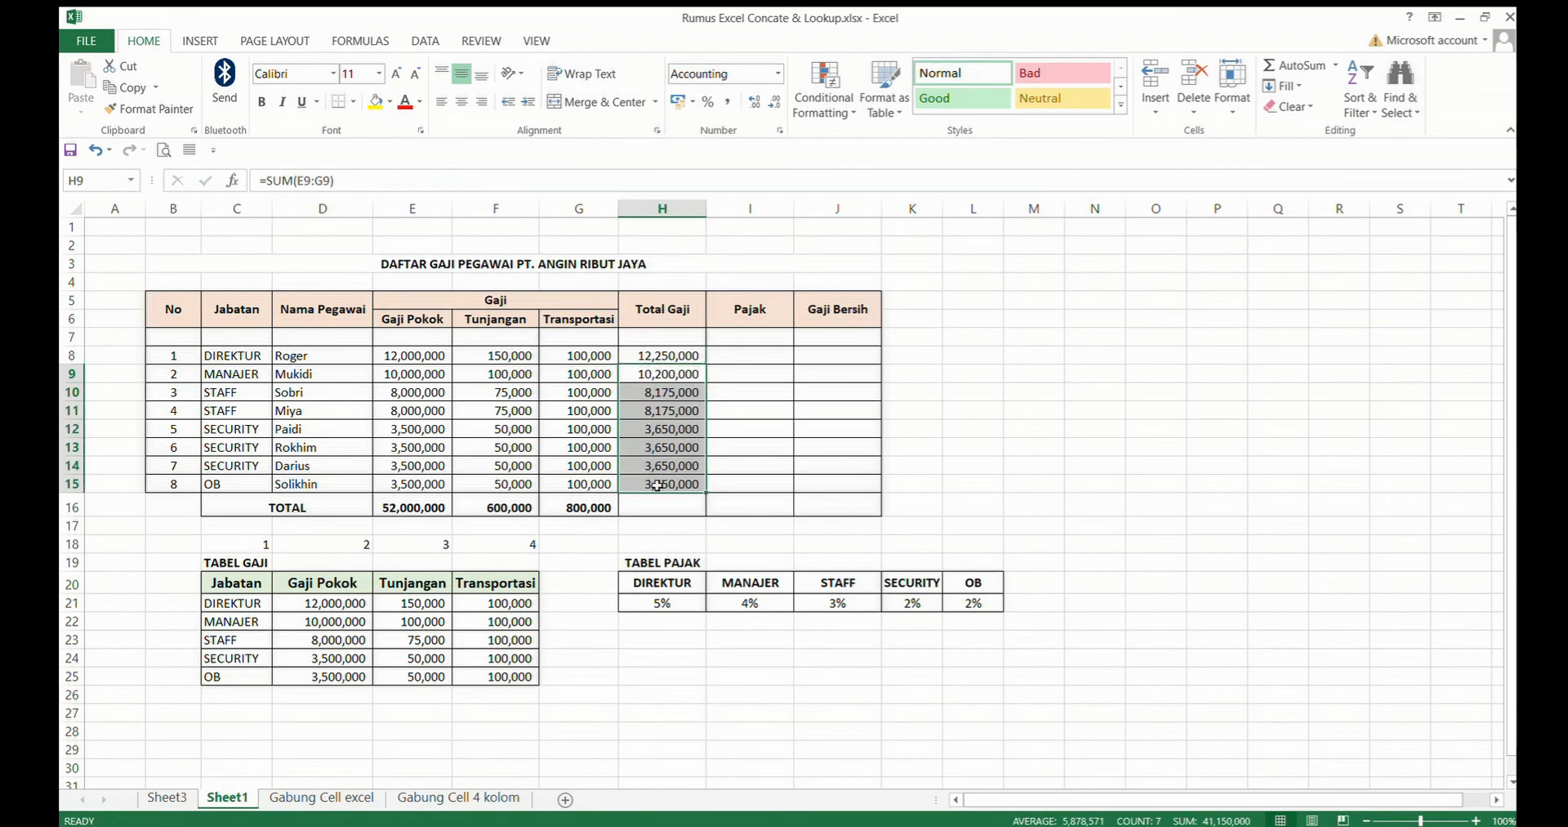
Step: Compare the Jabatan entries in the salary list and TABEL GAJI with the horizontal headings of TABEL PAJAK
{"action": "left_click", "coordinate": [780, 485]}
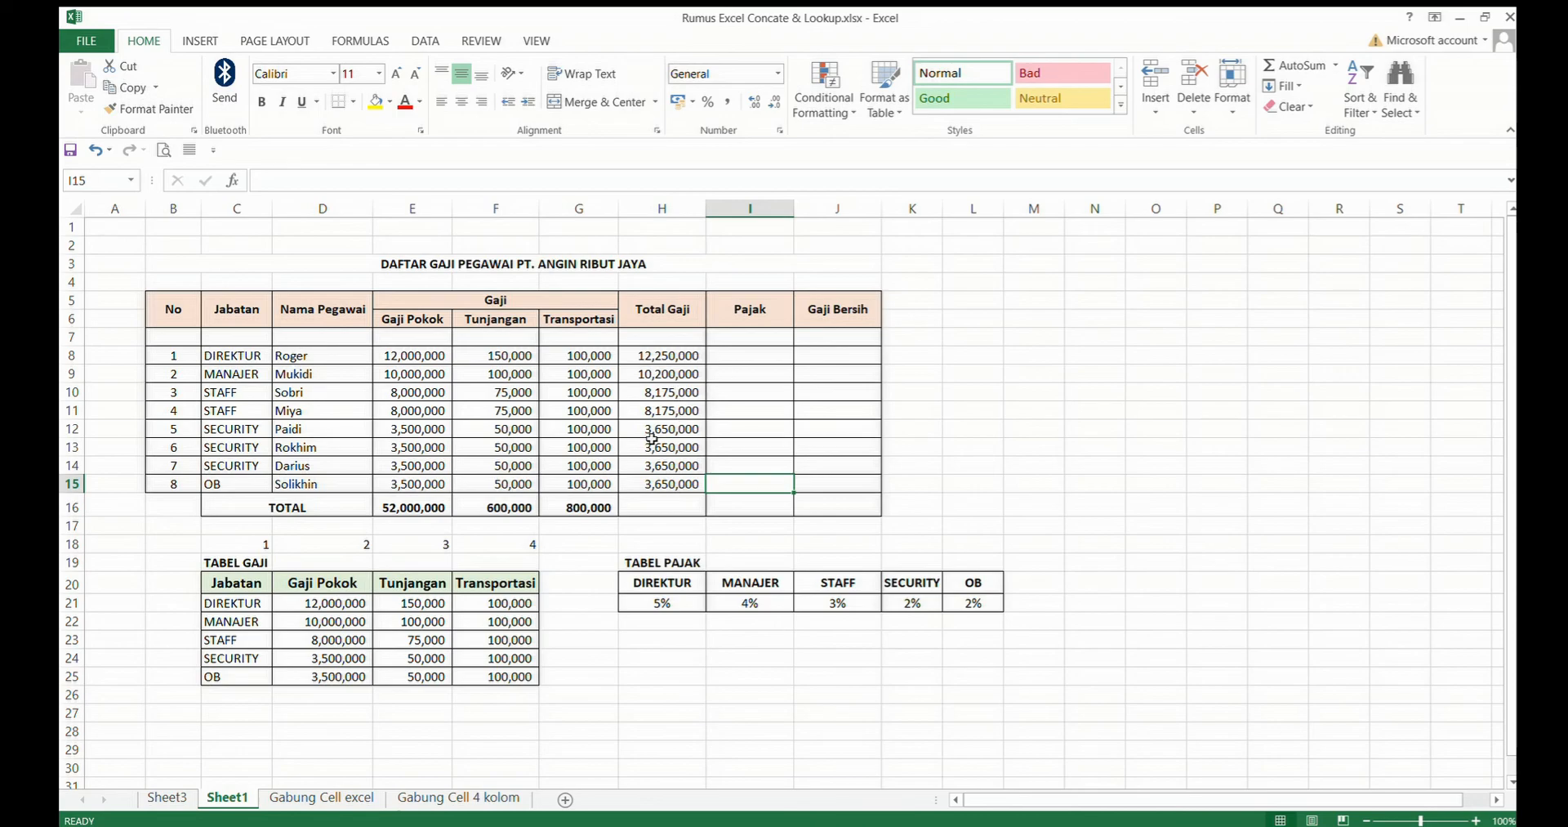
{"action": "left_click", "coordinate": [747, 305]}
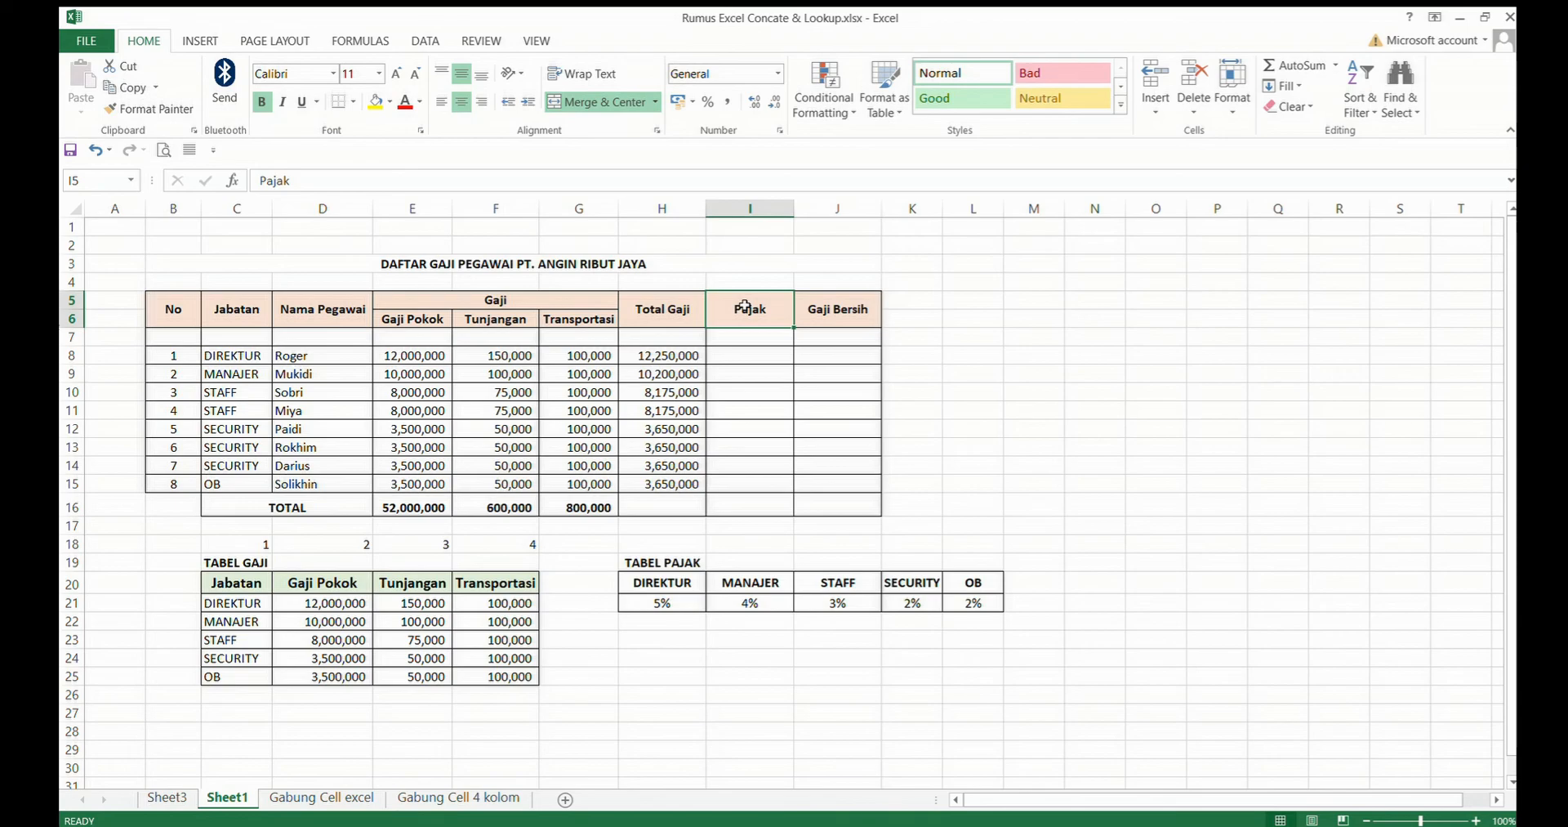
{"action": "left_click", "coordinate": [739, 359]}
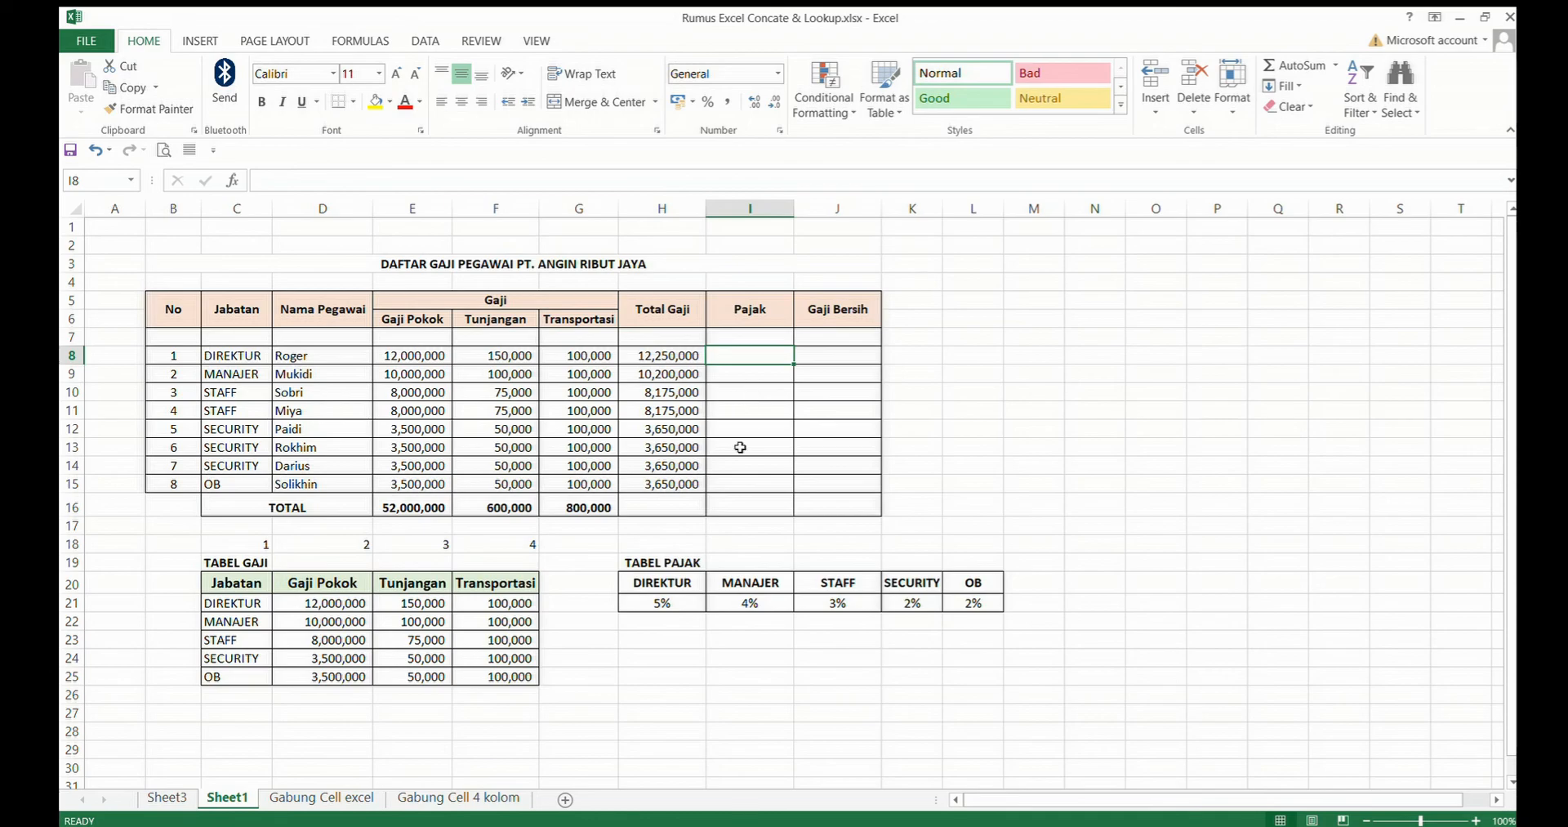
{"action": "left_click", "coordinate": [659, 585]}
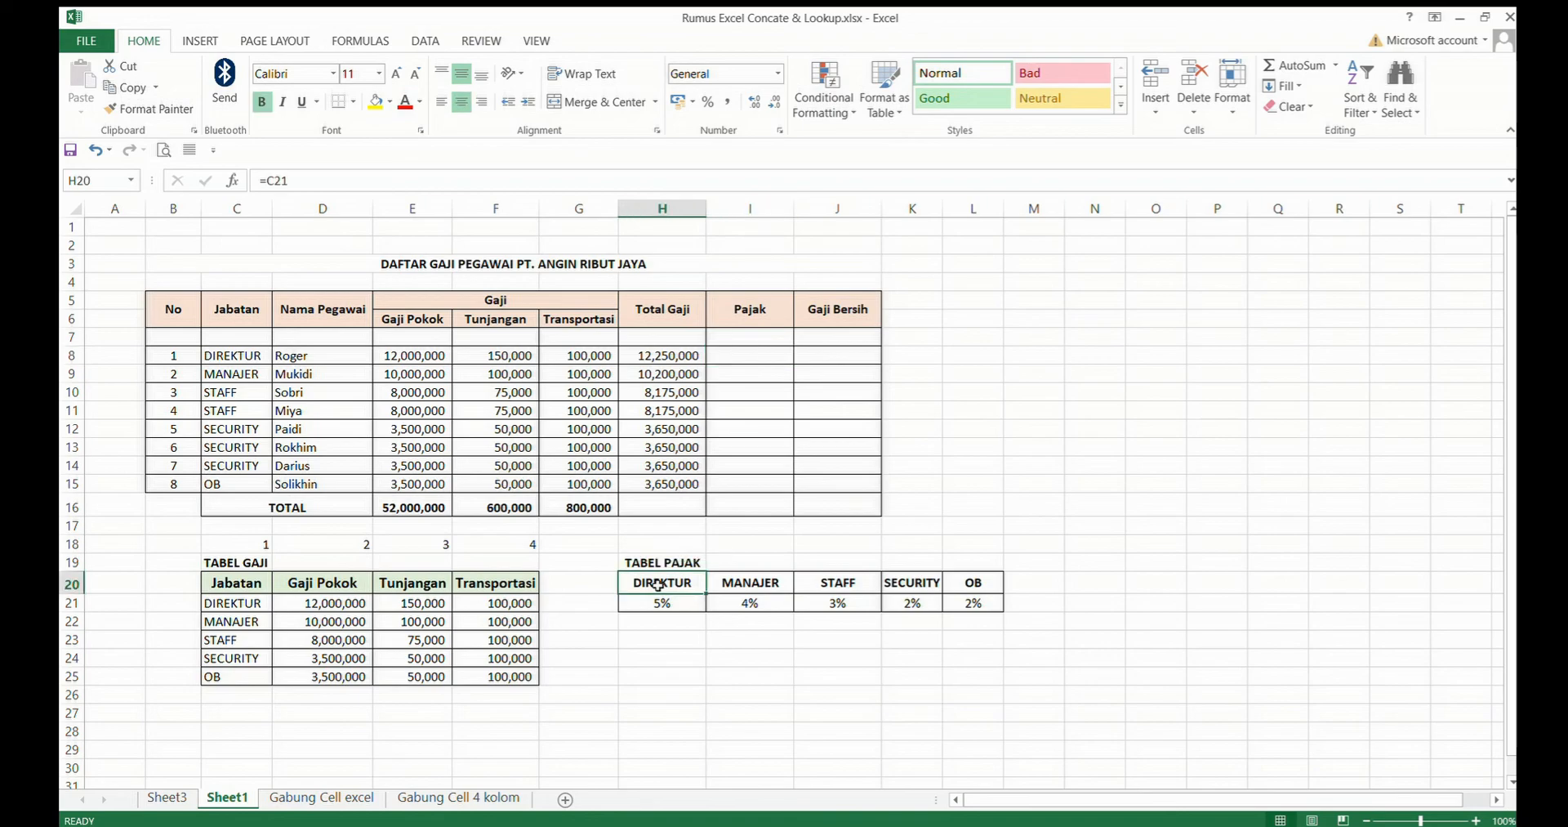
{"action": "left_click_drag", "start_coordinate": [221, 357], "coordinate": [237, 465]}
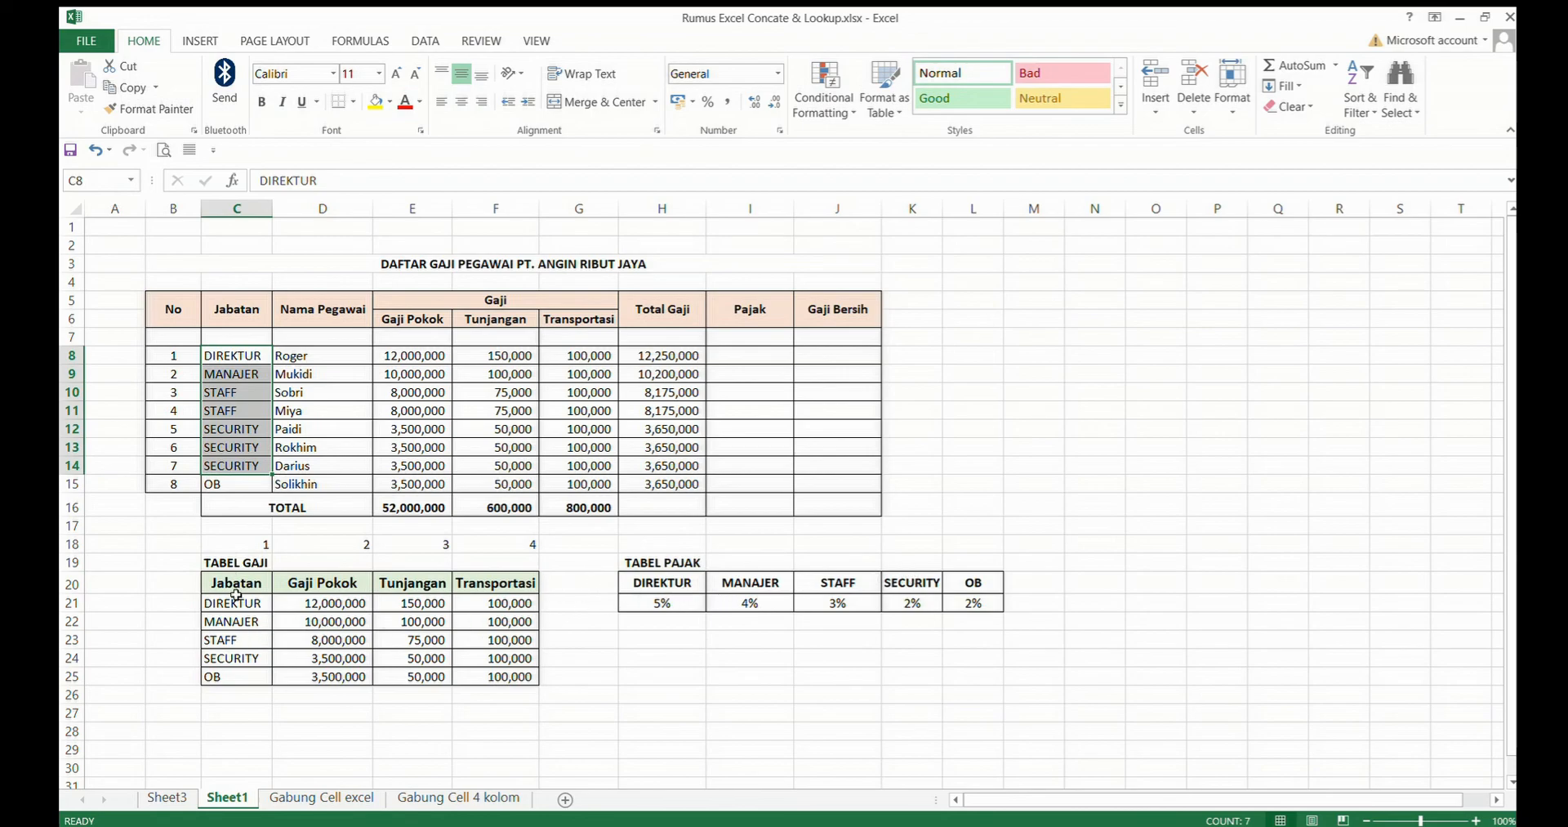
{"action": "left_click_drag", "start_coordinate": [235, 603], "coordinate": [241, 673]}
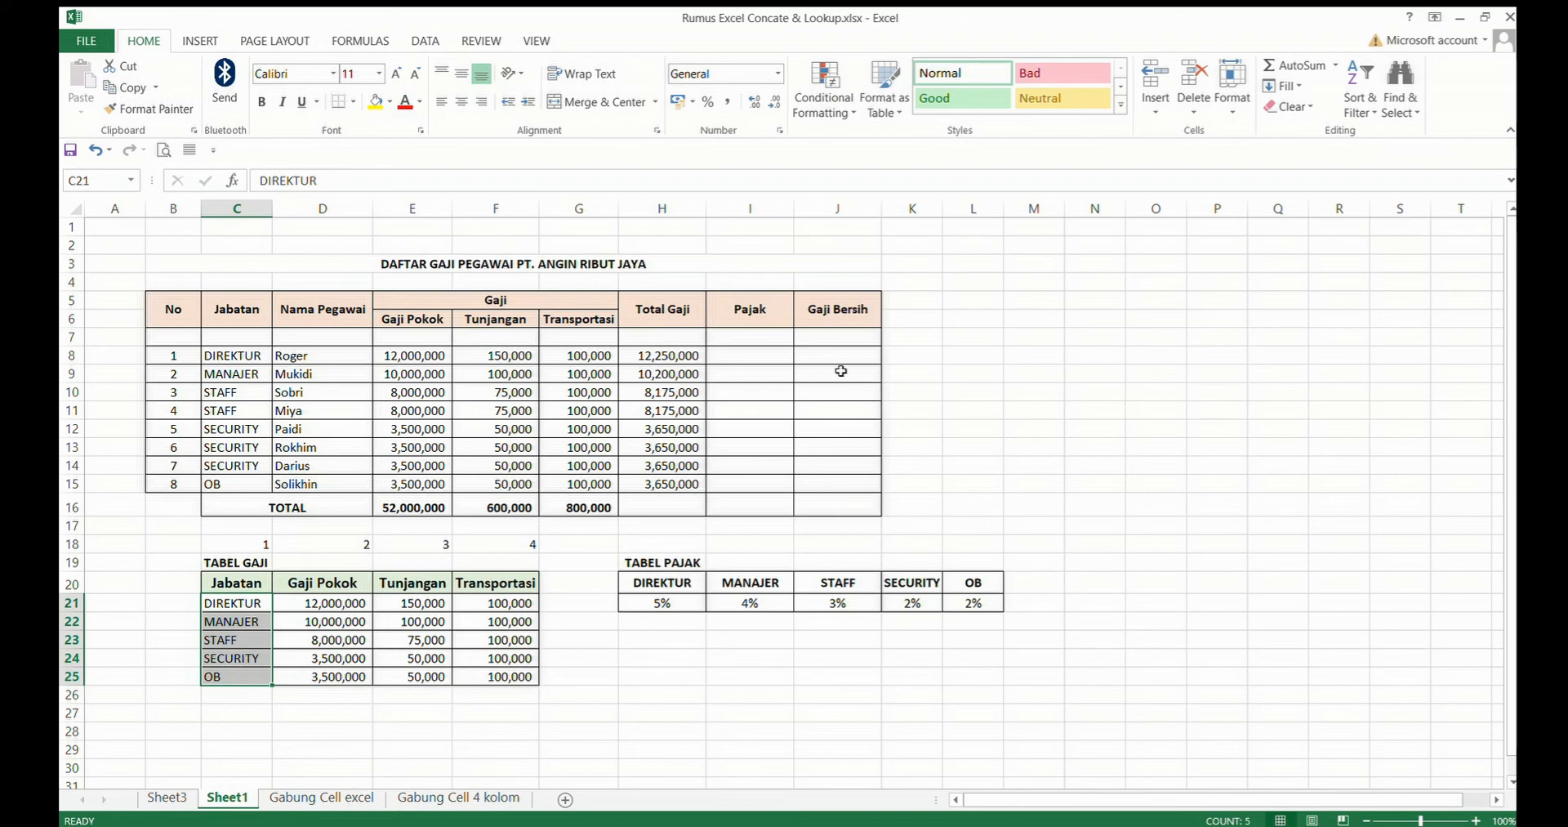
Step: Enter an HLOOKUP in I8 that looks up C8 in $H$20:$L$21, returning row 2 with an exact match (FALSE)
{"action": "left_click", "coordinate": [758, 354]}
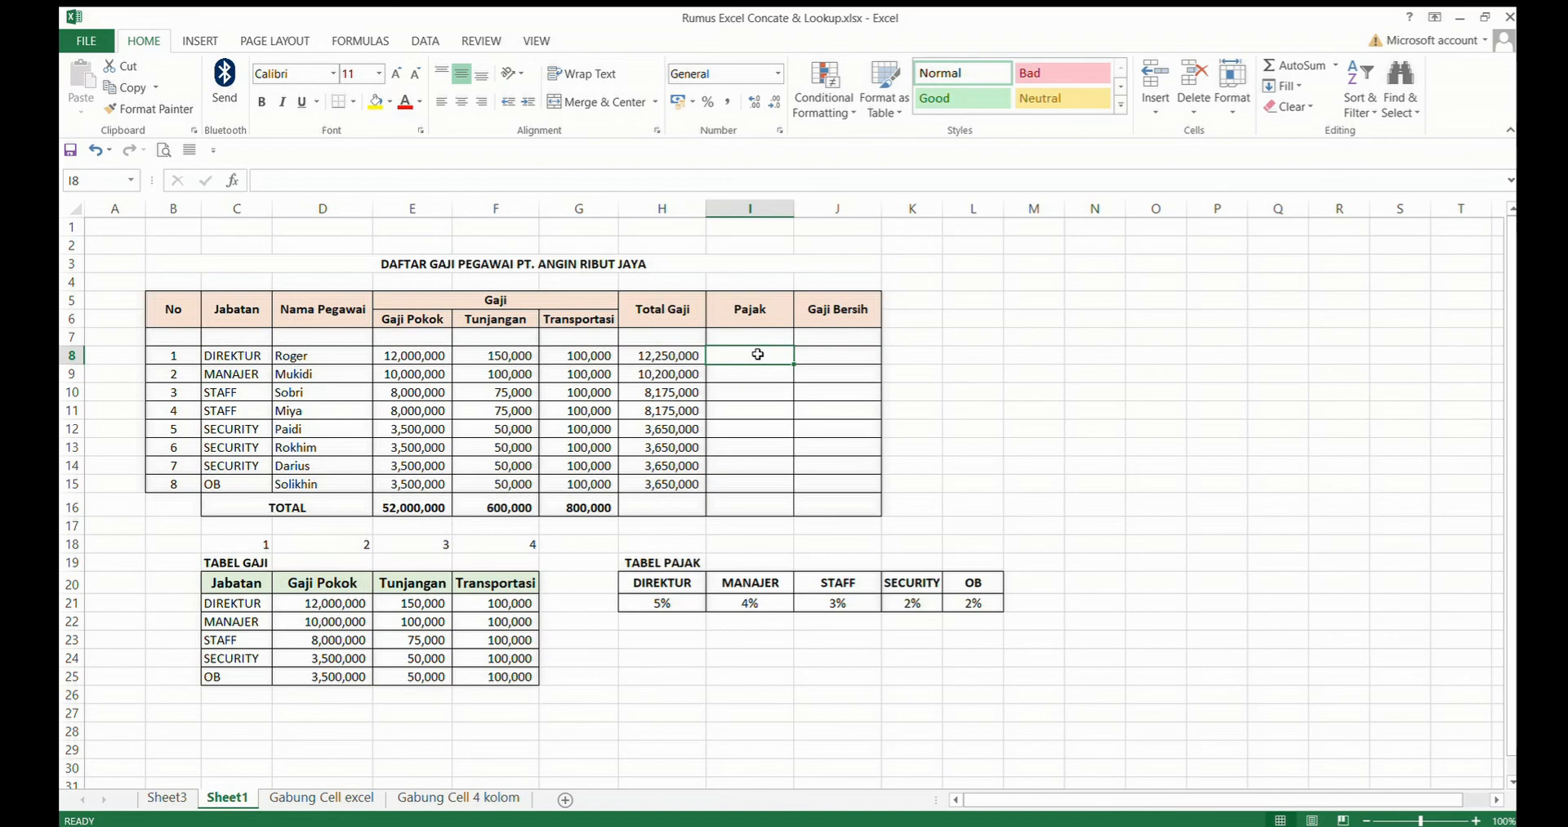
{"action": "type", "text": "=h"}
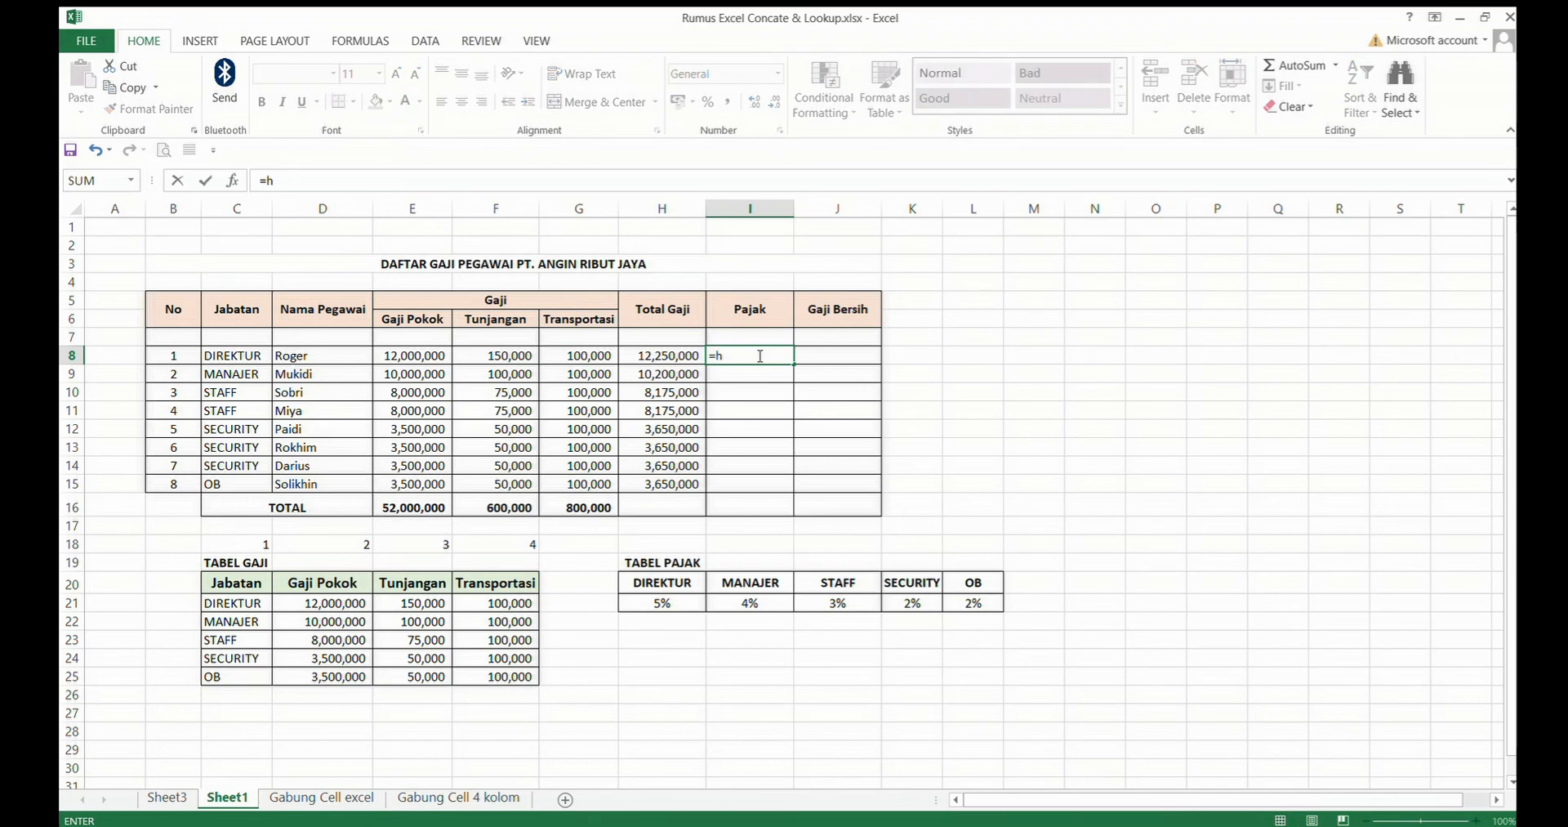
{"action": "type", "text": "lookup("}
{"action": "left_click", "coordinate": [234, 358]}
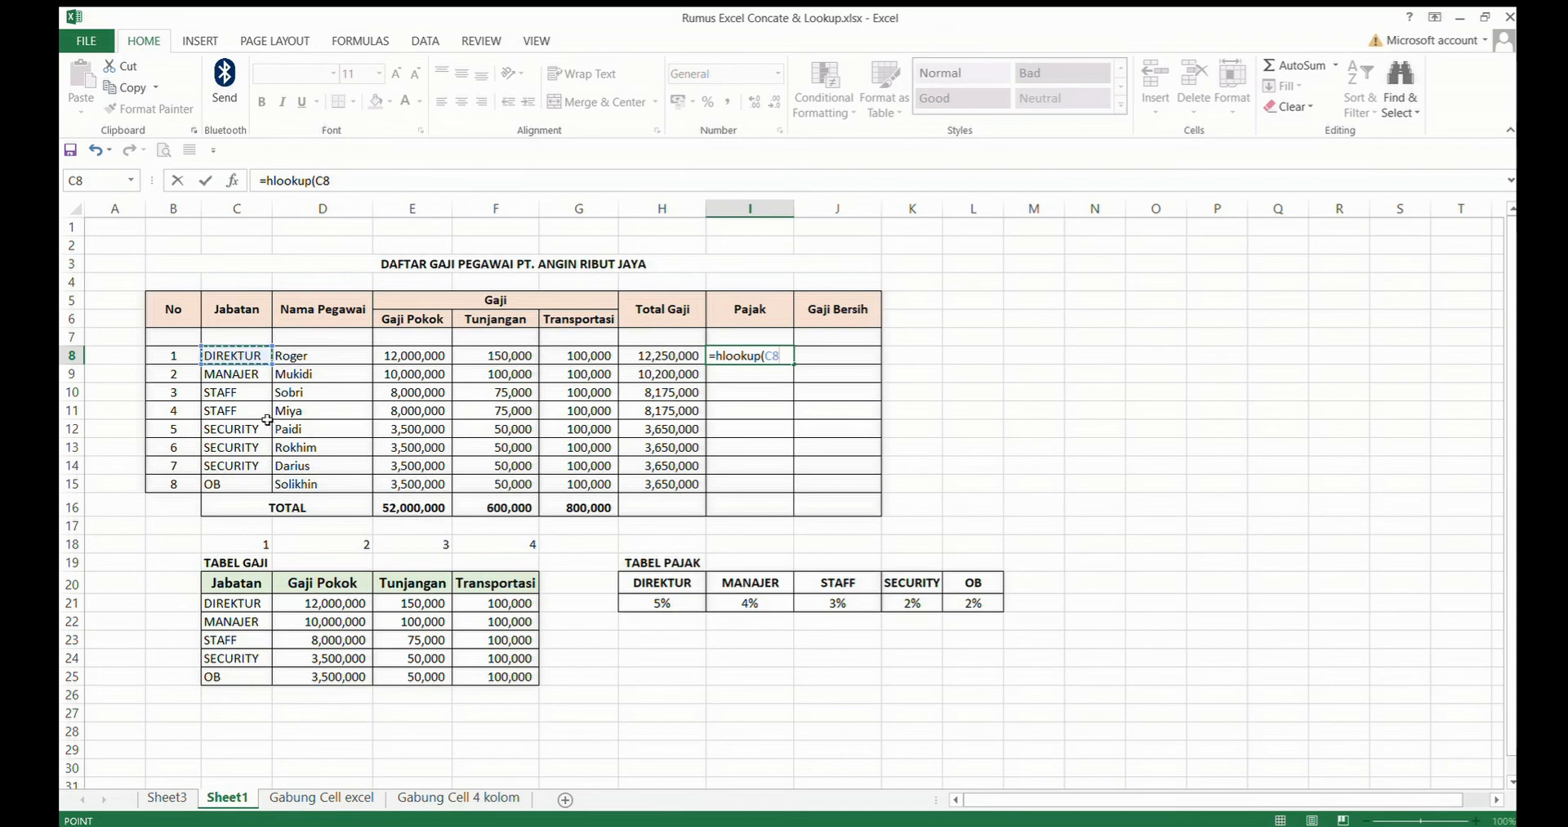
{"action": "type", "text": ";"}
{"action": "left_click_drag", "start_coordinate": [677, 581], "coordinate": [990, 602]}
{"action": "key", "text": "F4"}
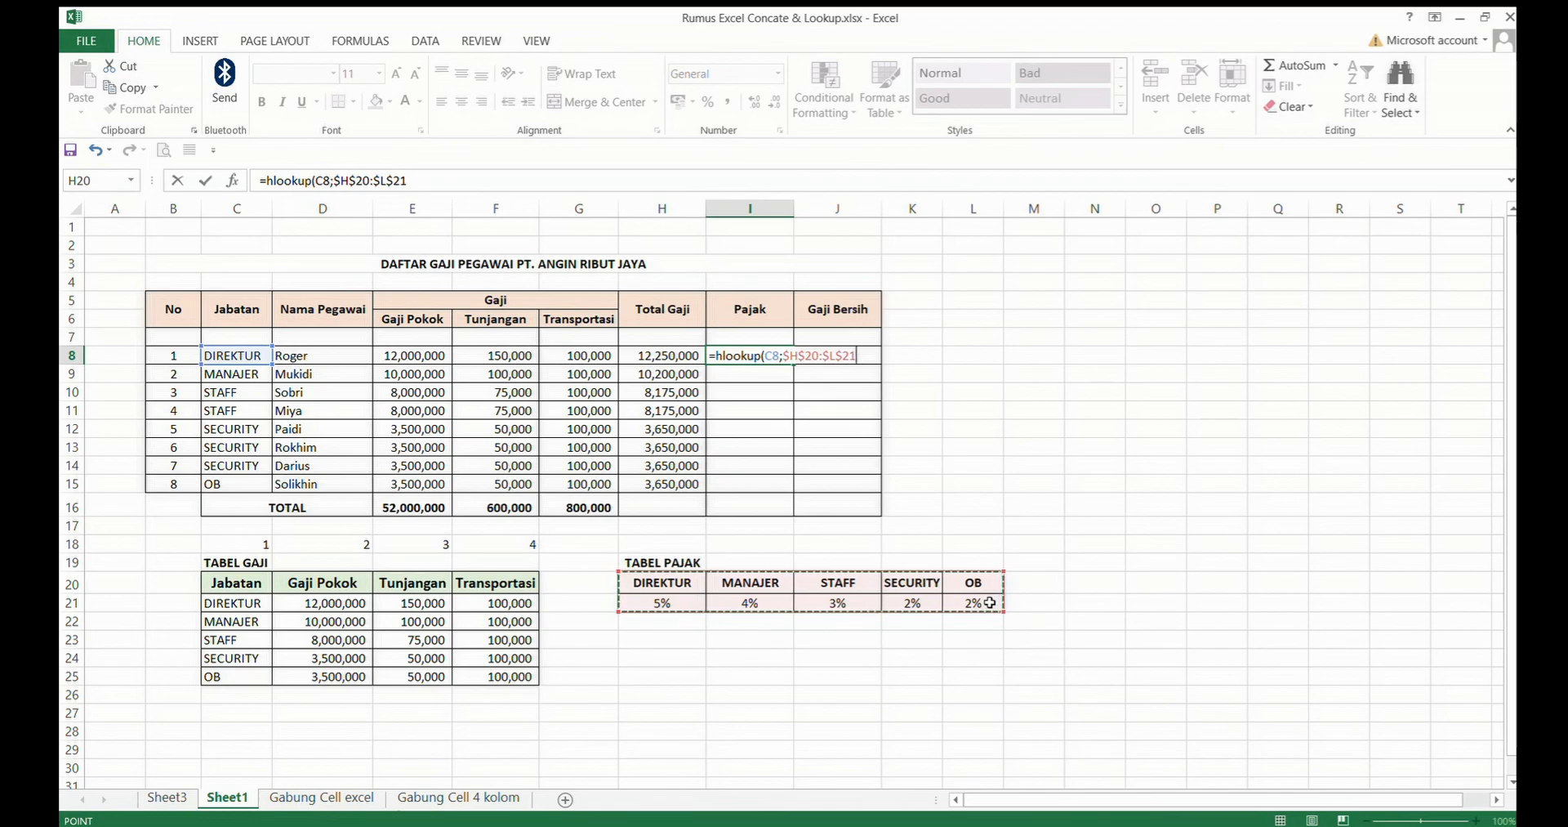
{"action": "type", "text": ";"}
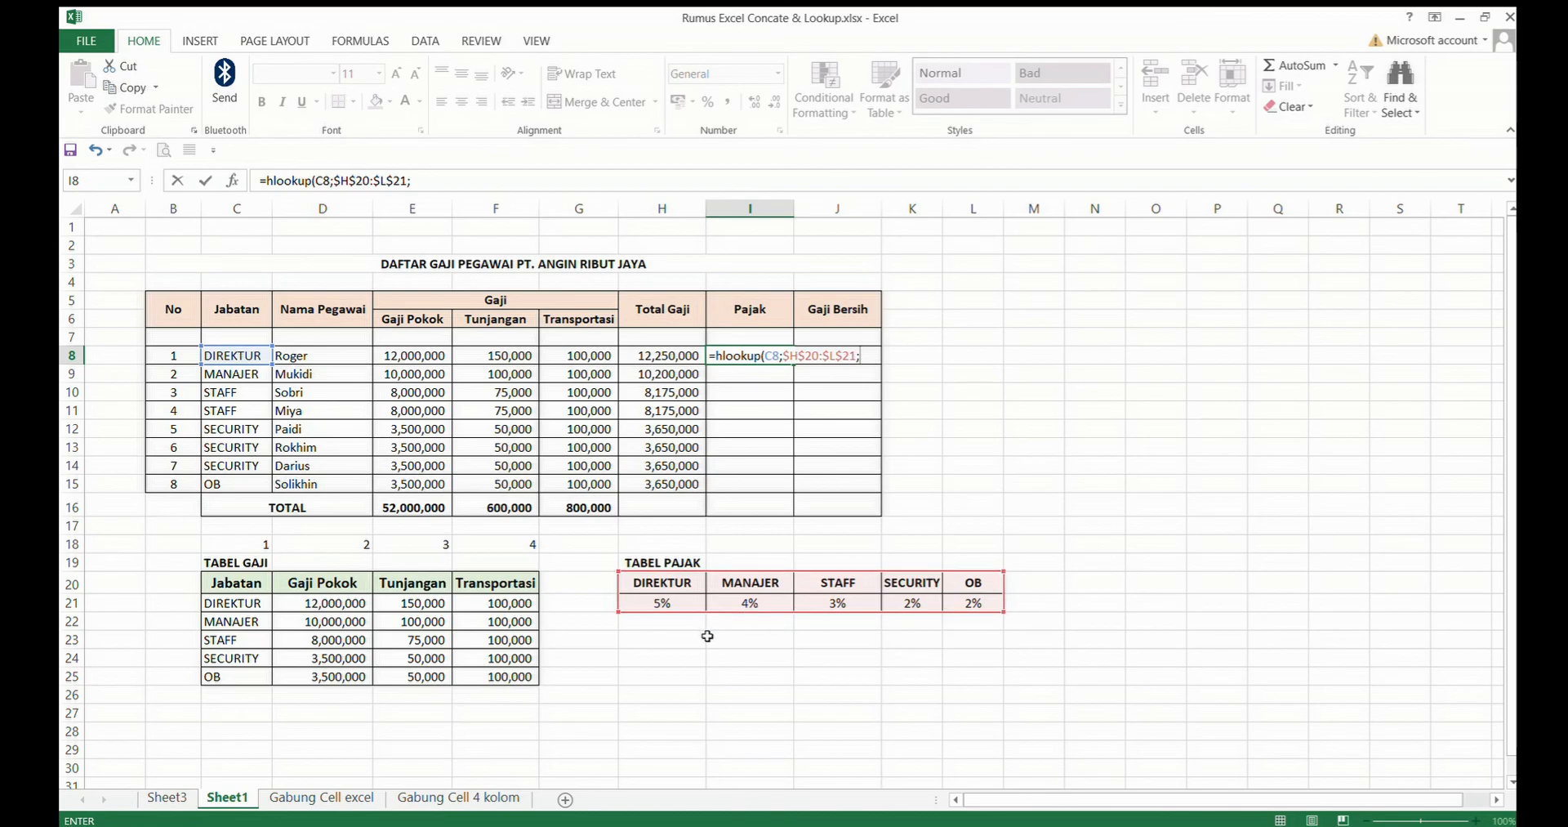
{"action": "type", "text": "2;false"}
{"action": "key", "text": "Return"}
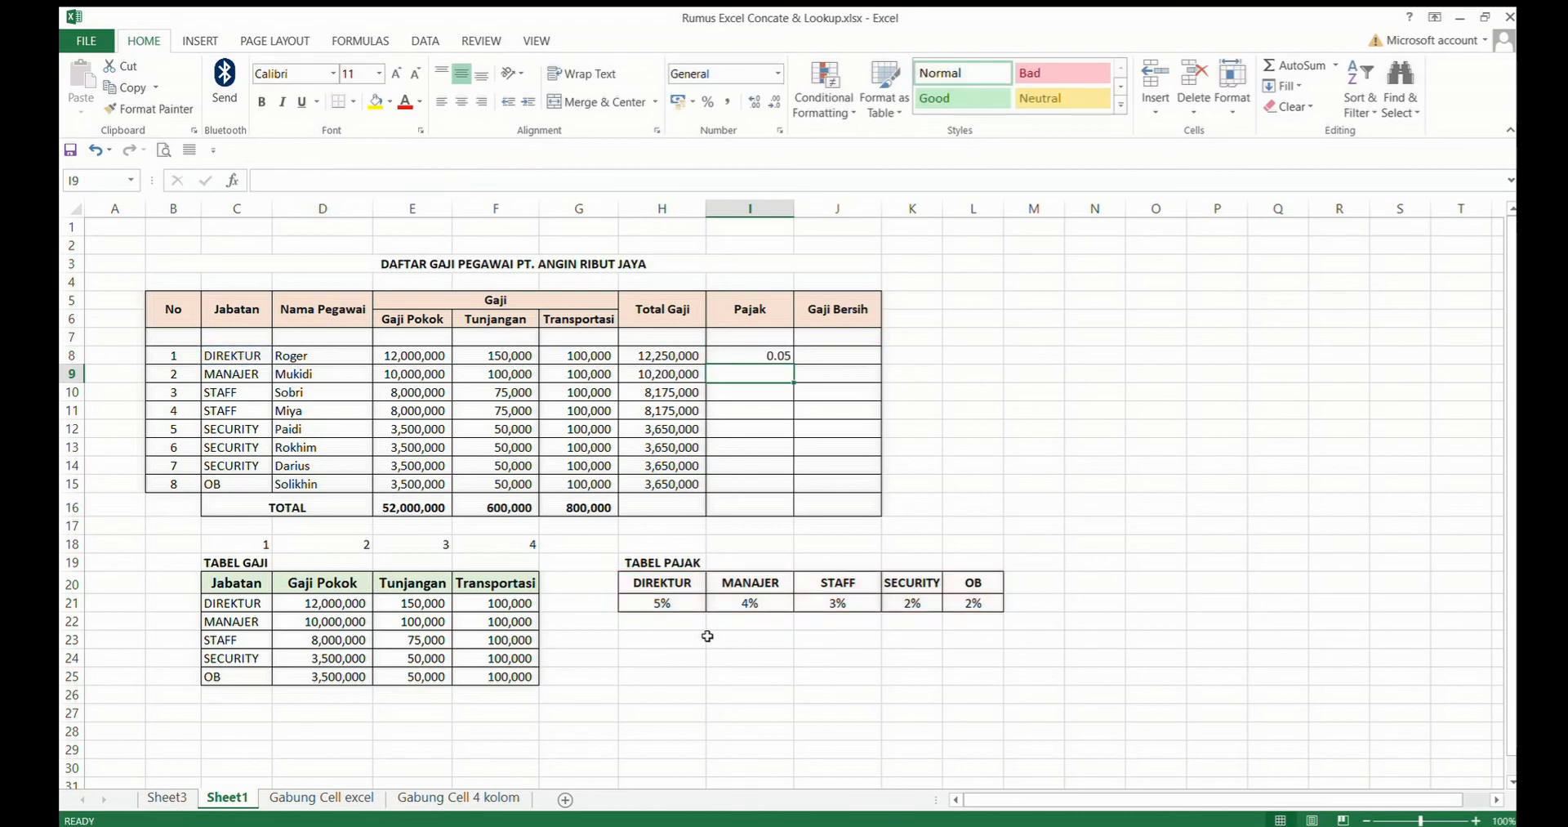
Step: Format I8 as a percentage and copy its HLOOKUP formula down the Pajak column to I9:I15
{"action": "left_click", "coordinate": [755, 356]}
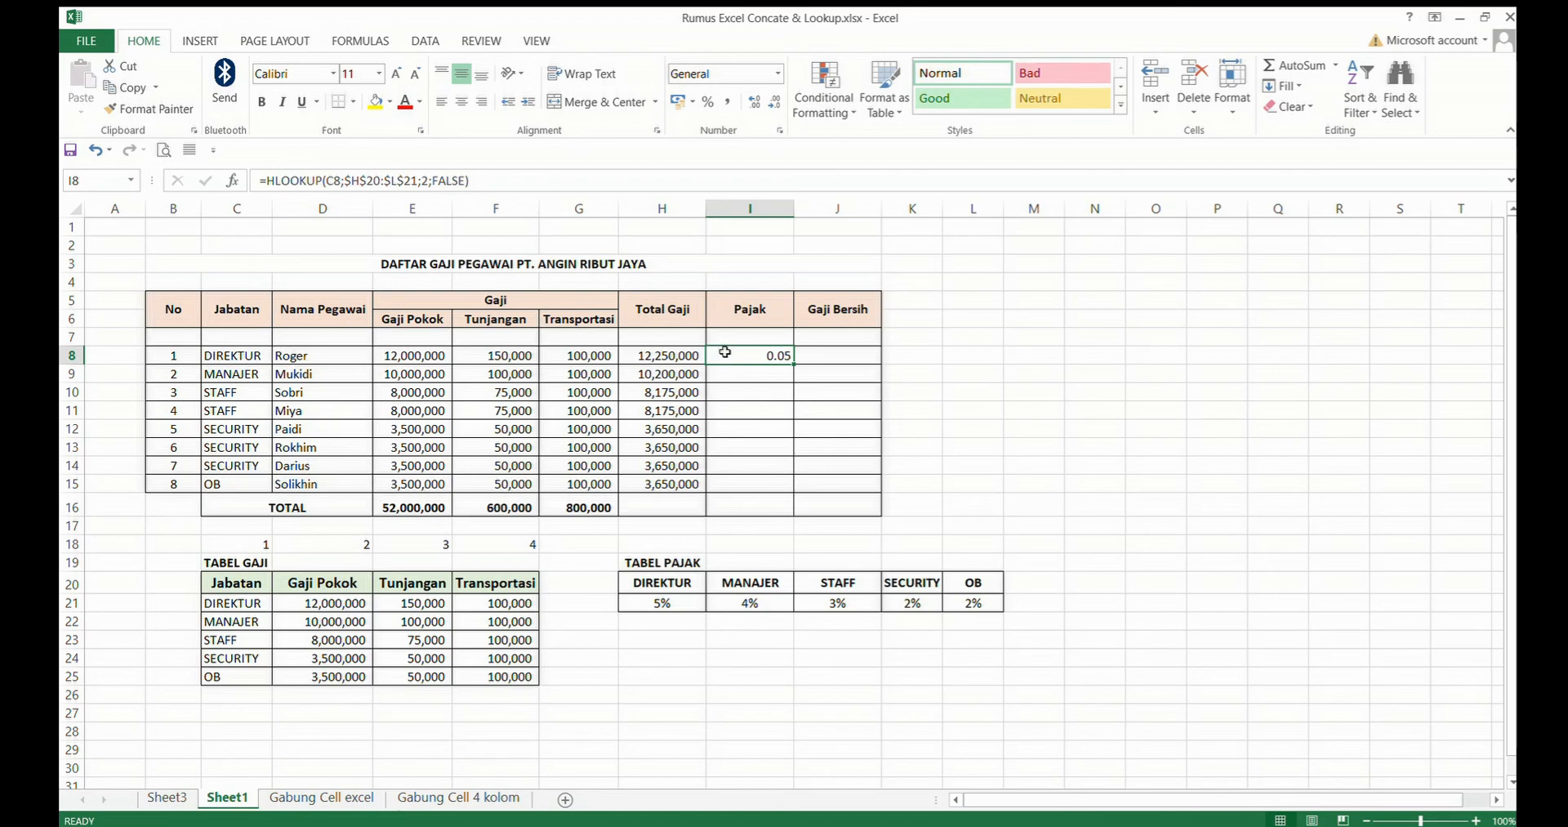
{"action": "left_click", "coordinate": [708, 101]}
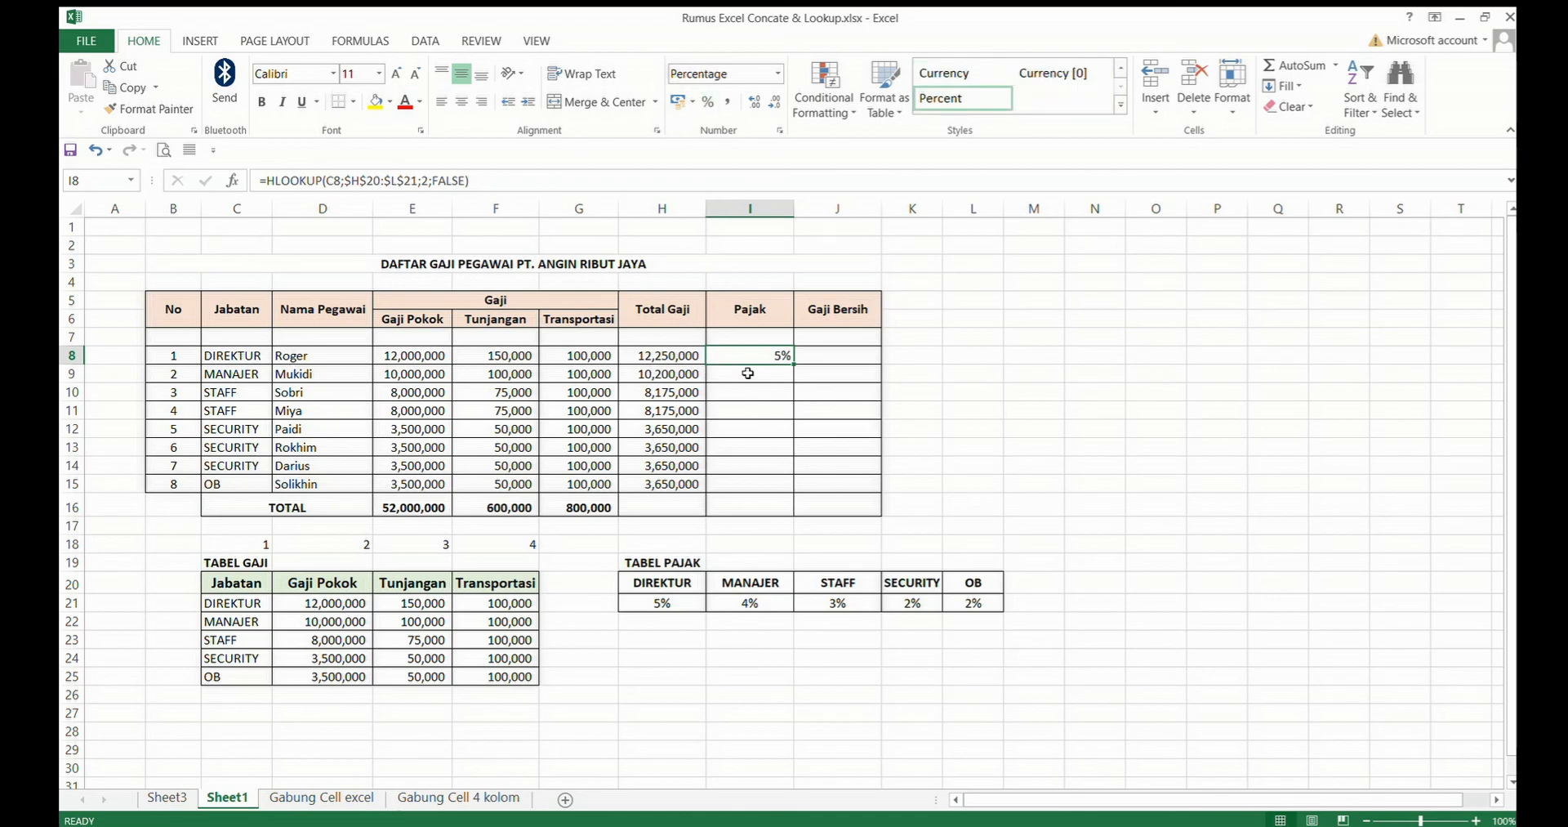
{"action": "key", "text": "ctrl+c"}
{"action": "left_click_drag", "start_coordinate": [749, 373], "coordinate": [770, 487]}
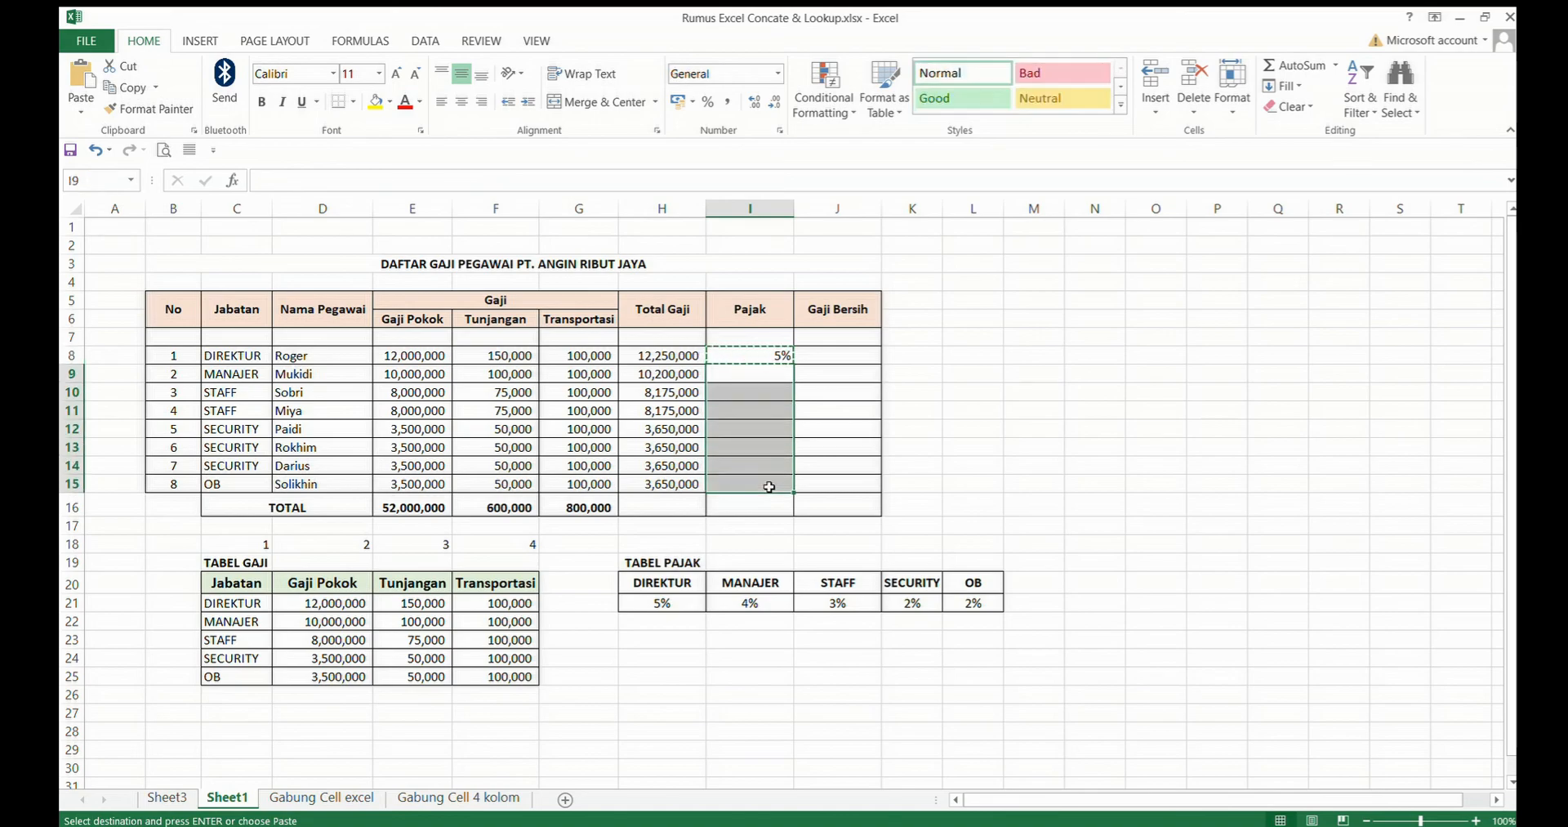
{"action": "key", "text": "Return"}
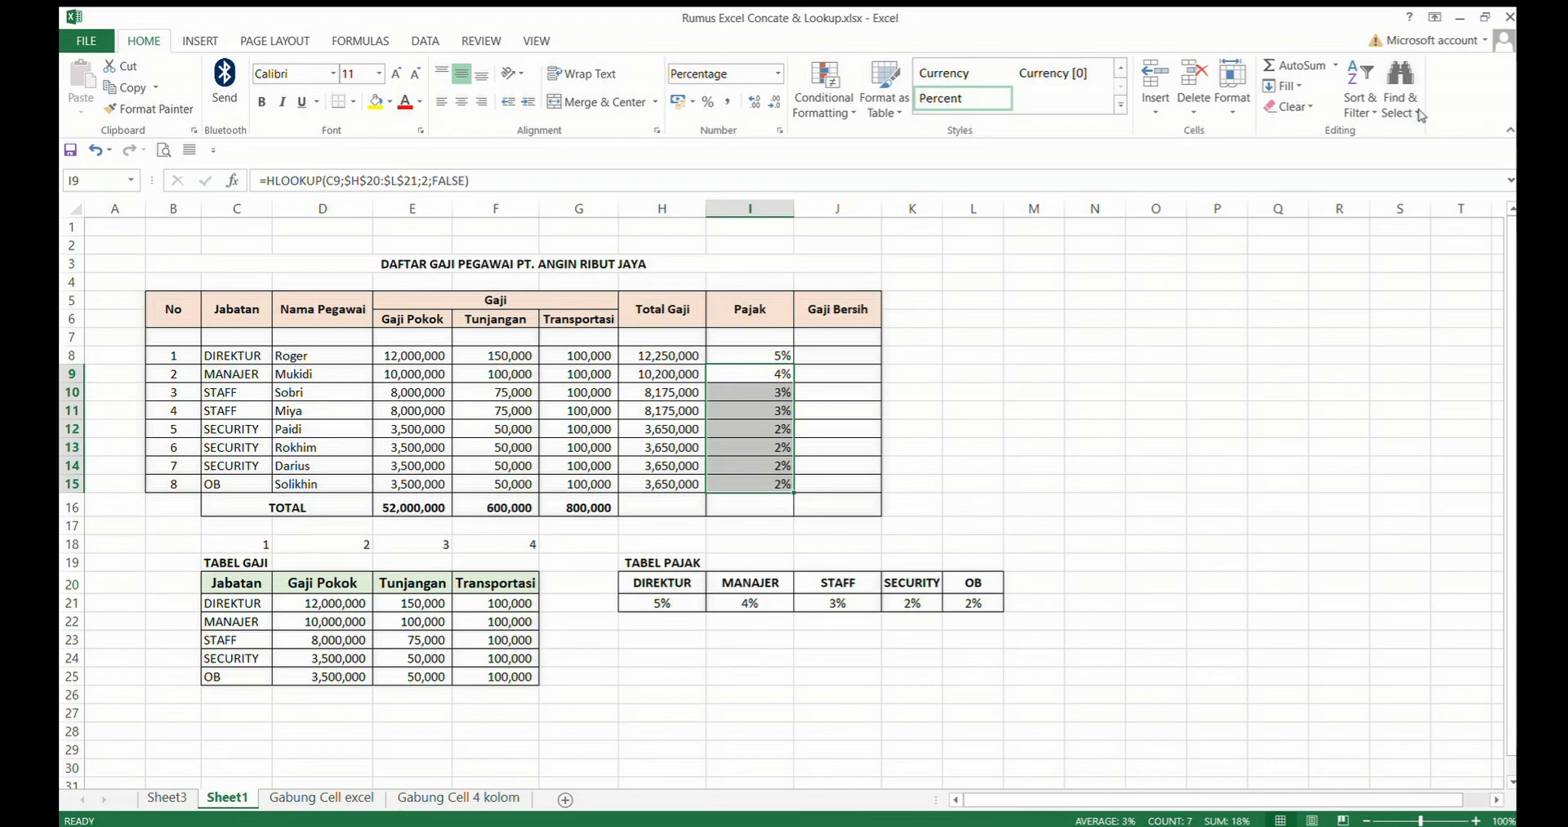
{"action": "left_click", "coordinate": [1095, 465]}
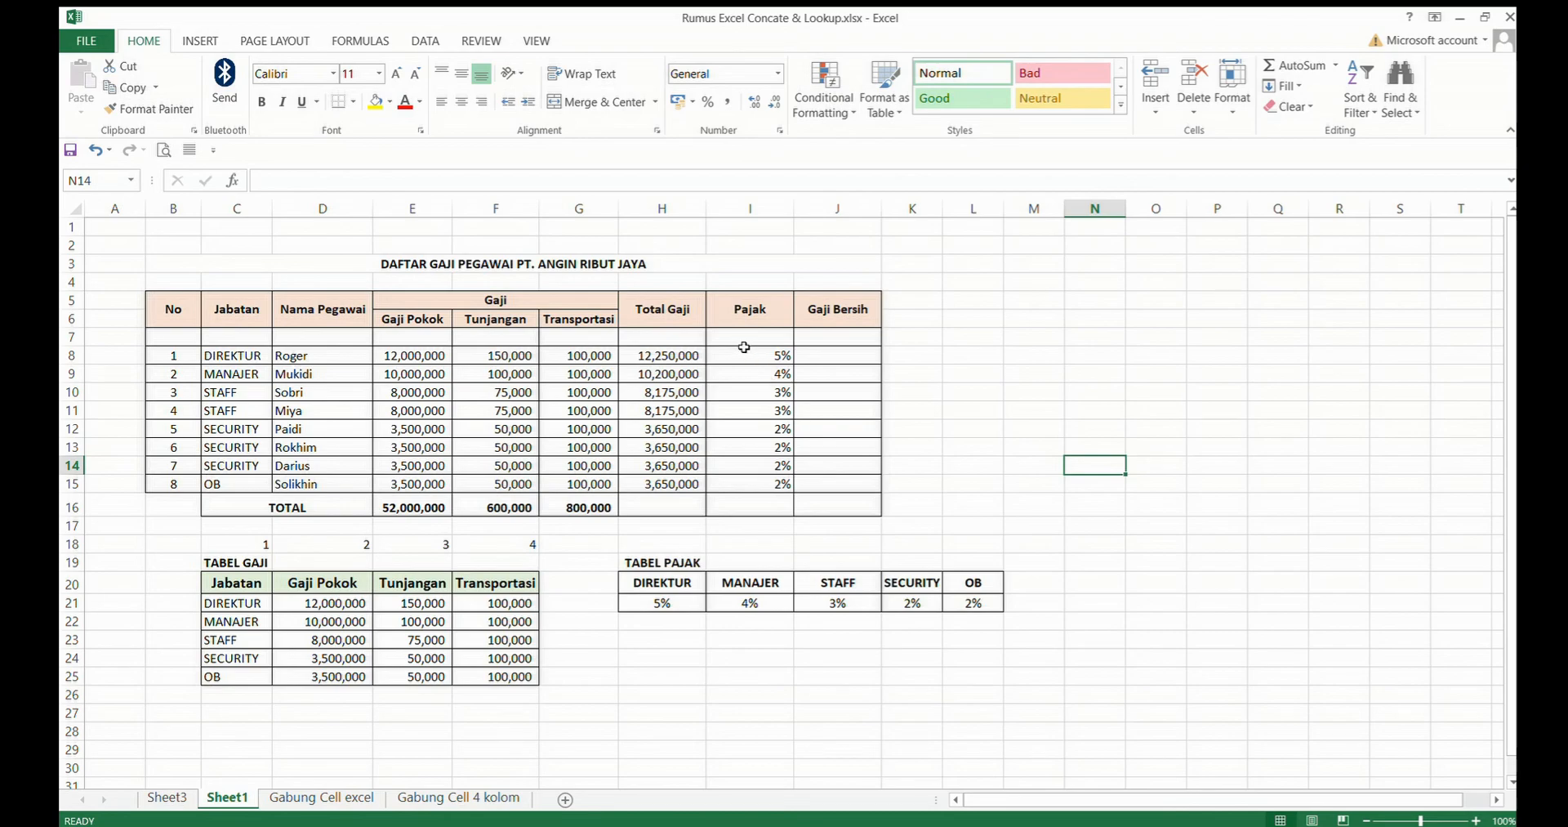
{"action": "left_click_drag", "start_coordinate": [744, 347], "coordinate": [768, 484]}
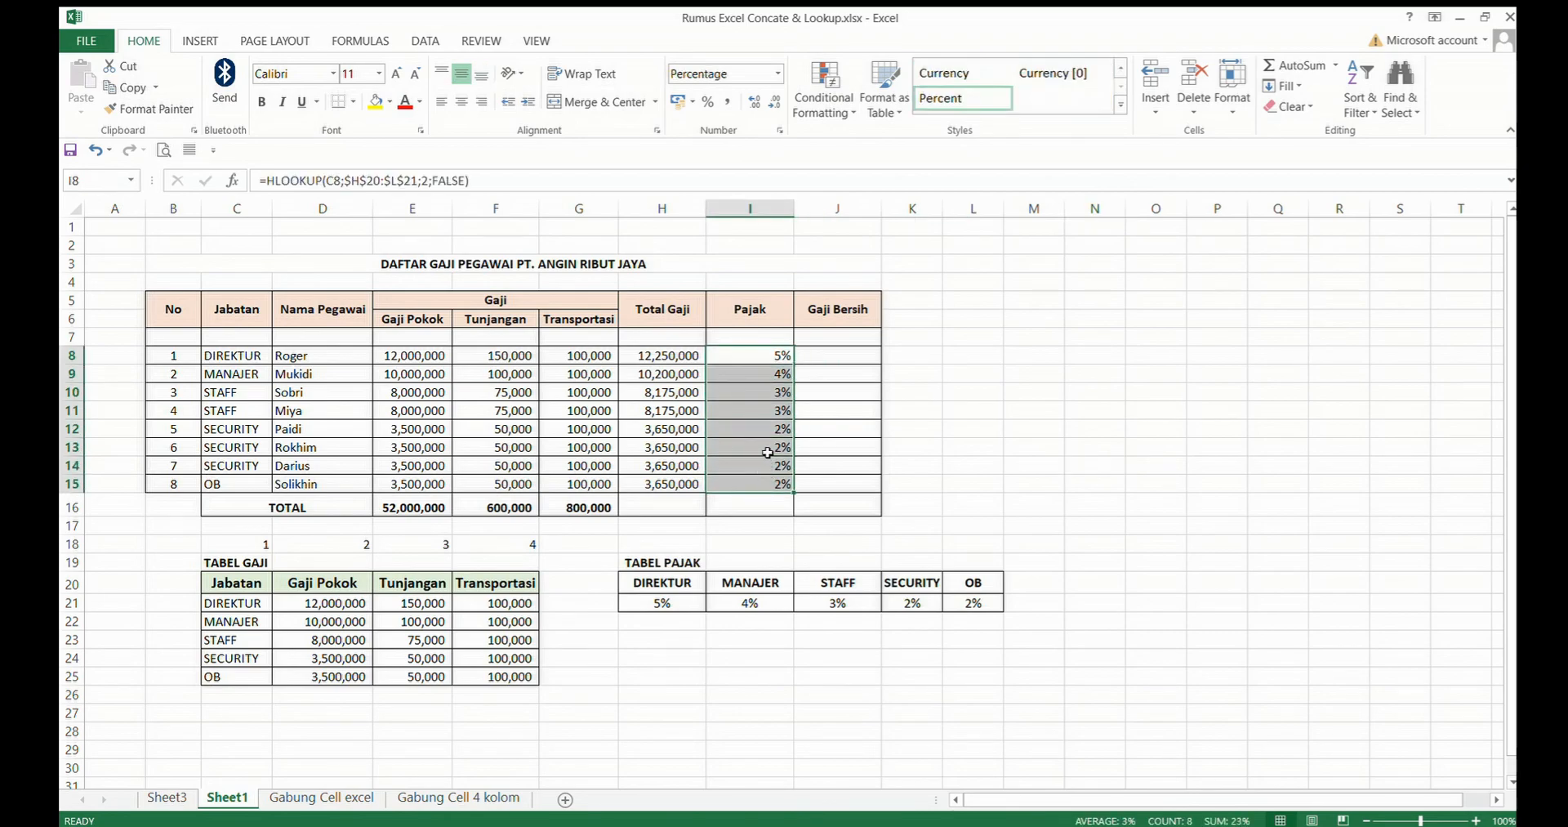
Step: Examine the Gaji Bersih column's empty cells together with the Total Gaji in H8 and the Pajak rate in I8
{"action": "left_click", "coordinate": [820, 361]}
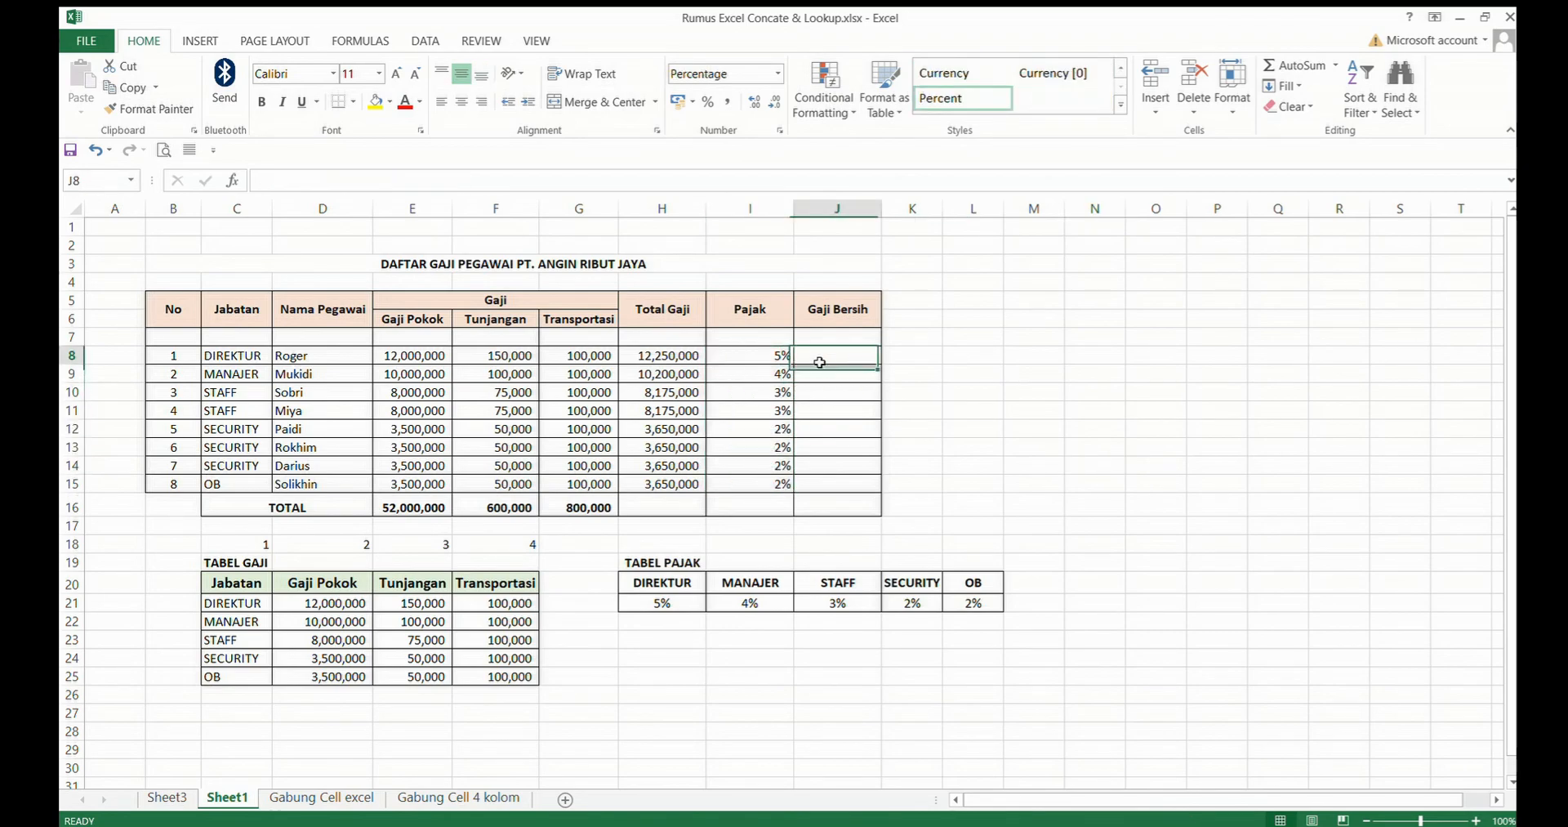
{"action": "key", "text": "Down"}
{"action": "key", "text": "Down"}
{"action": "key", "text": "Down"}
{"action": "key", "text": "Down"}
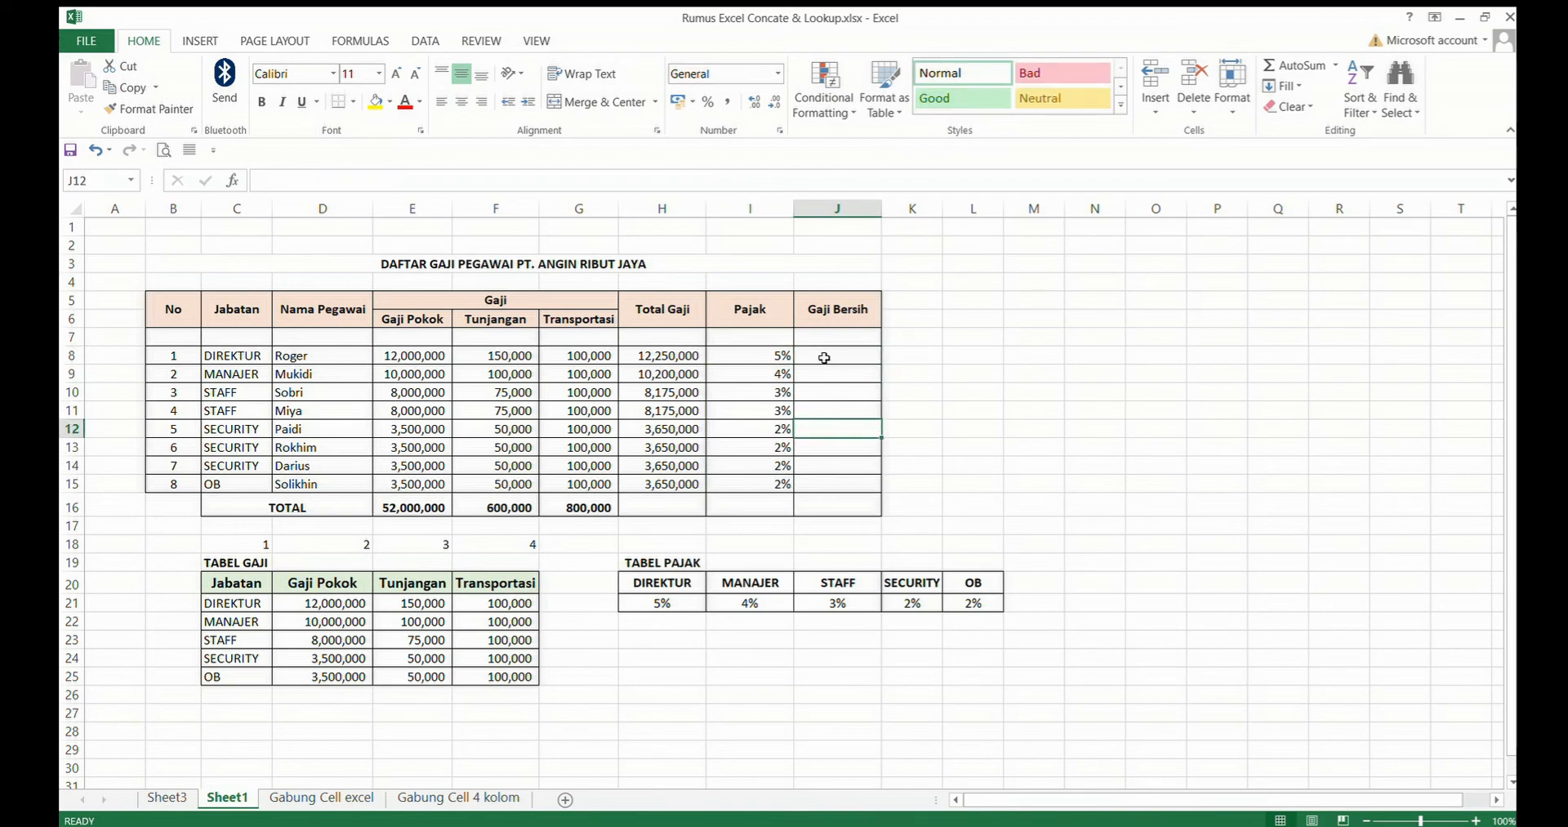
{"action": "key", "text": "Up"}
{"action": "key", "text": "Up"}
{"action": "key", "text": "Up"}
{"action": "key", "text": "Up"}
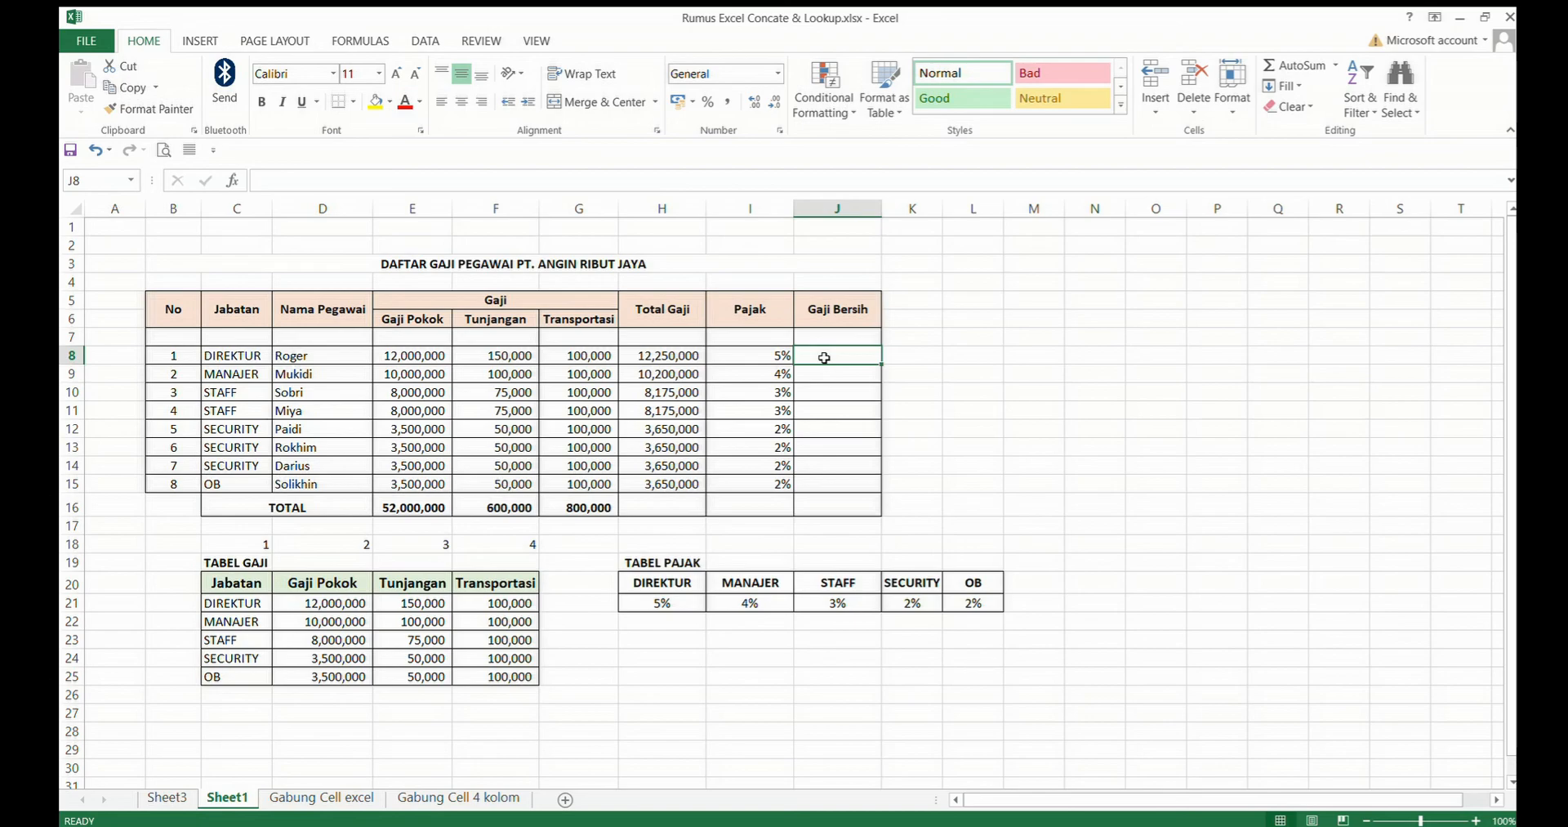
{"action": "left_click", "coordinate": [675, 358]}
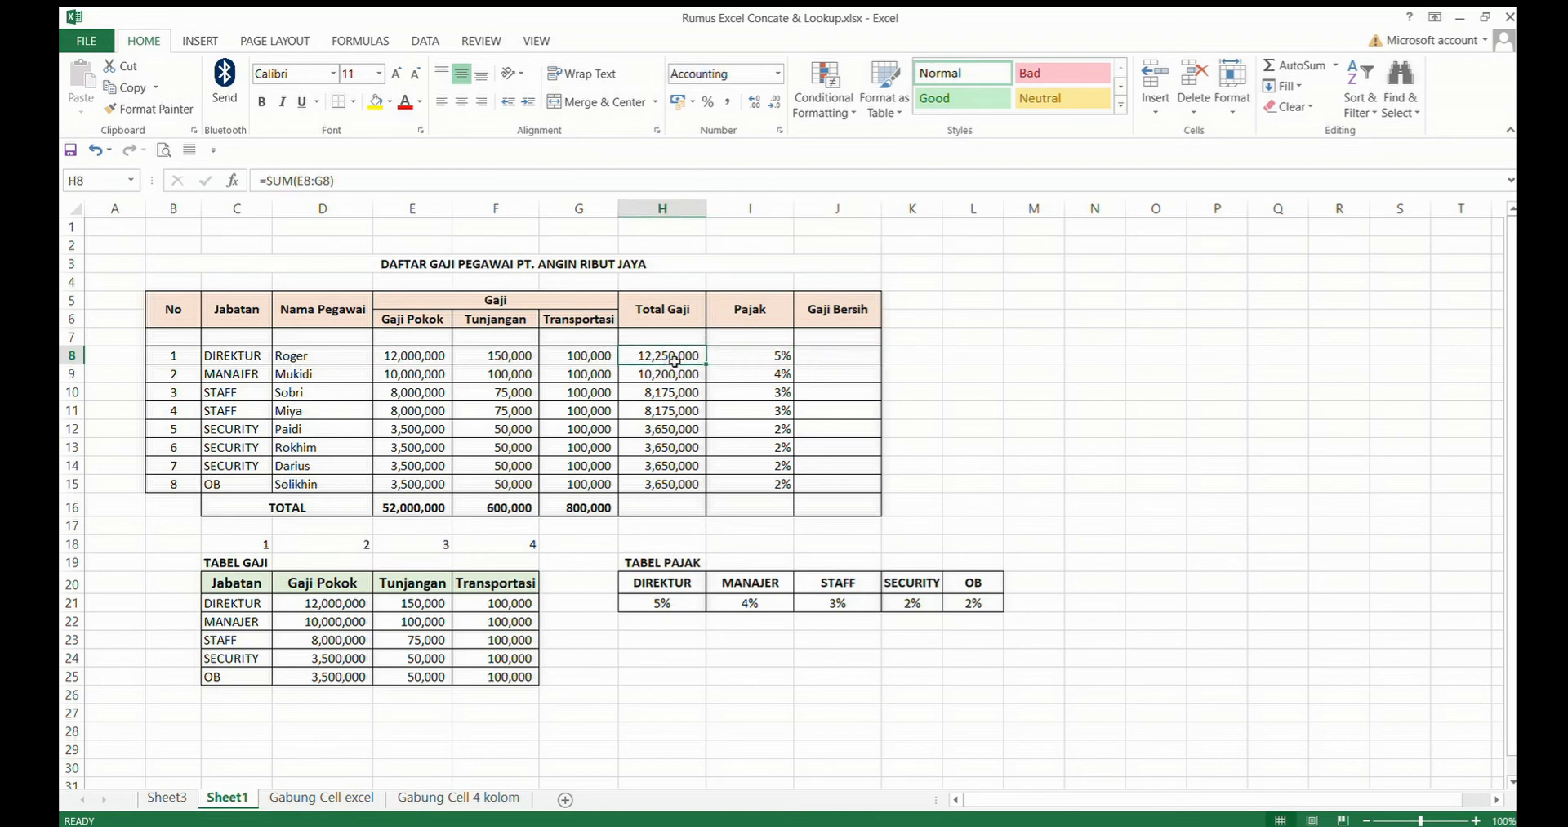
{"action": "left_click", "coordinate": [753, 357]}
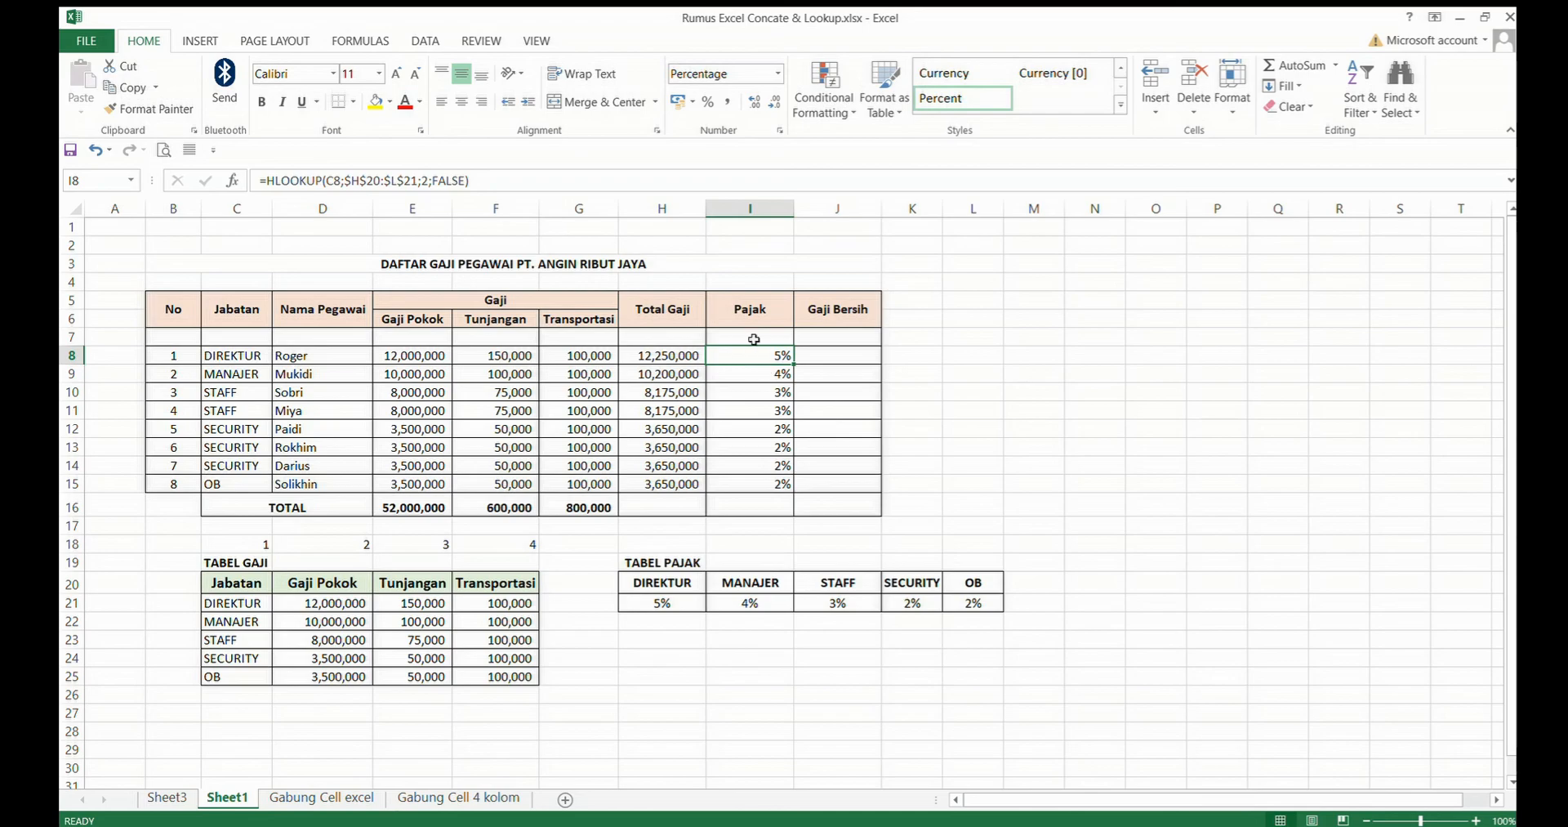
Step: Enter the net salary formula =H8-(H8*I8) in J8 to subtract the tax share from Total Gaji
{"action": "left_click", "coordinate": [817, 361]}
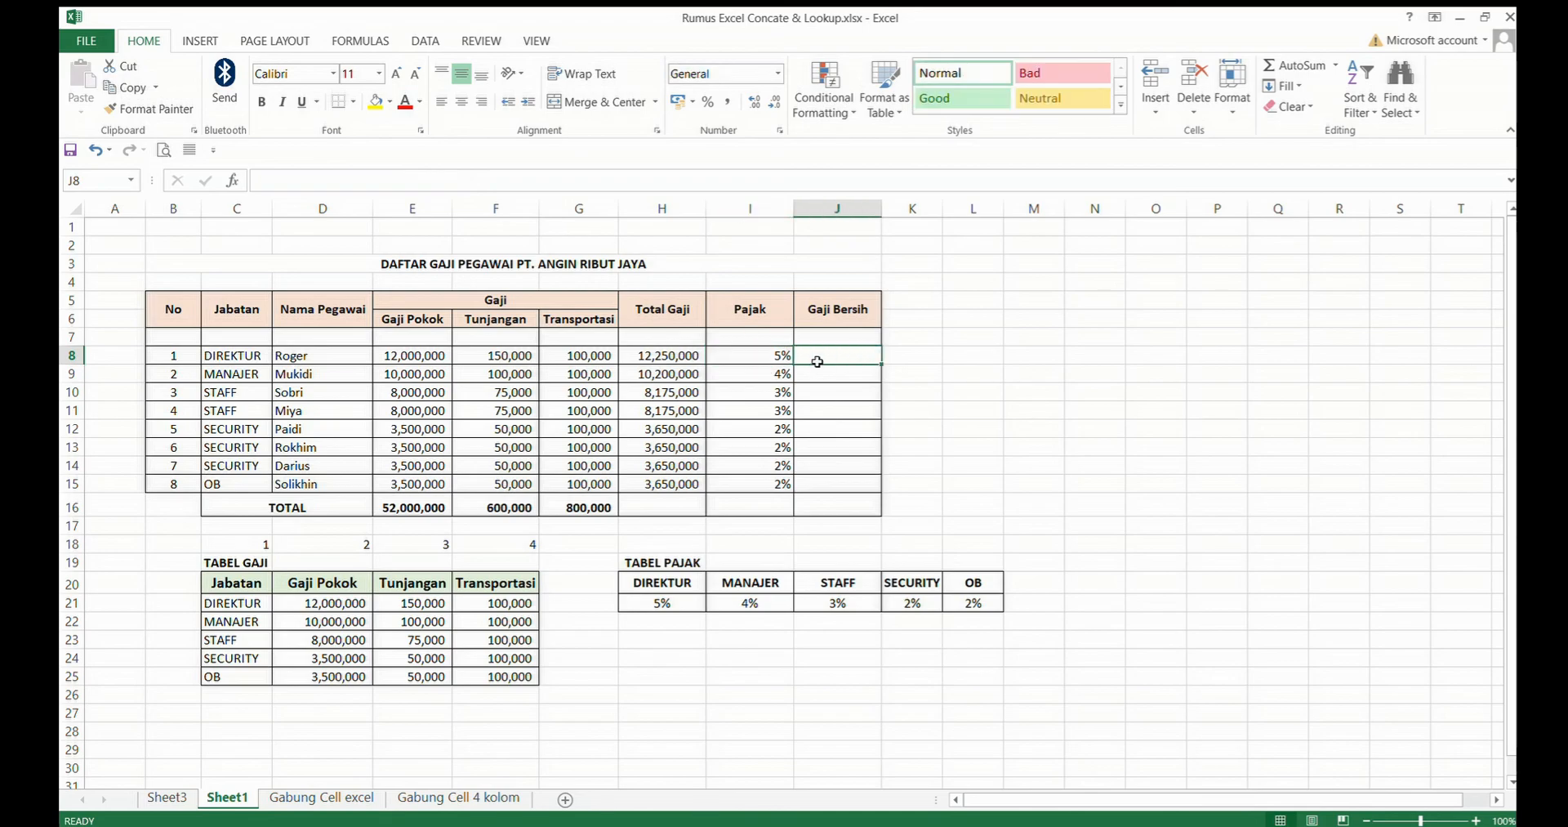
{"action": "type", "text": "="}
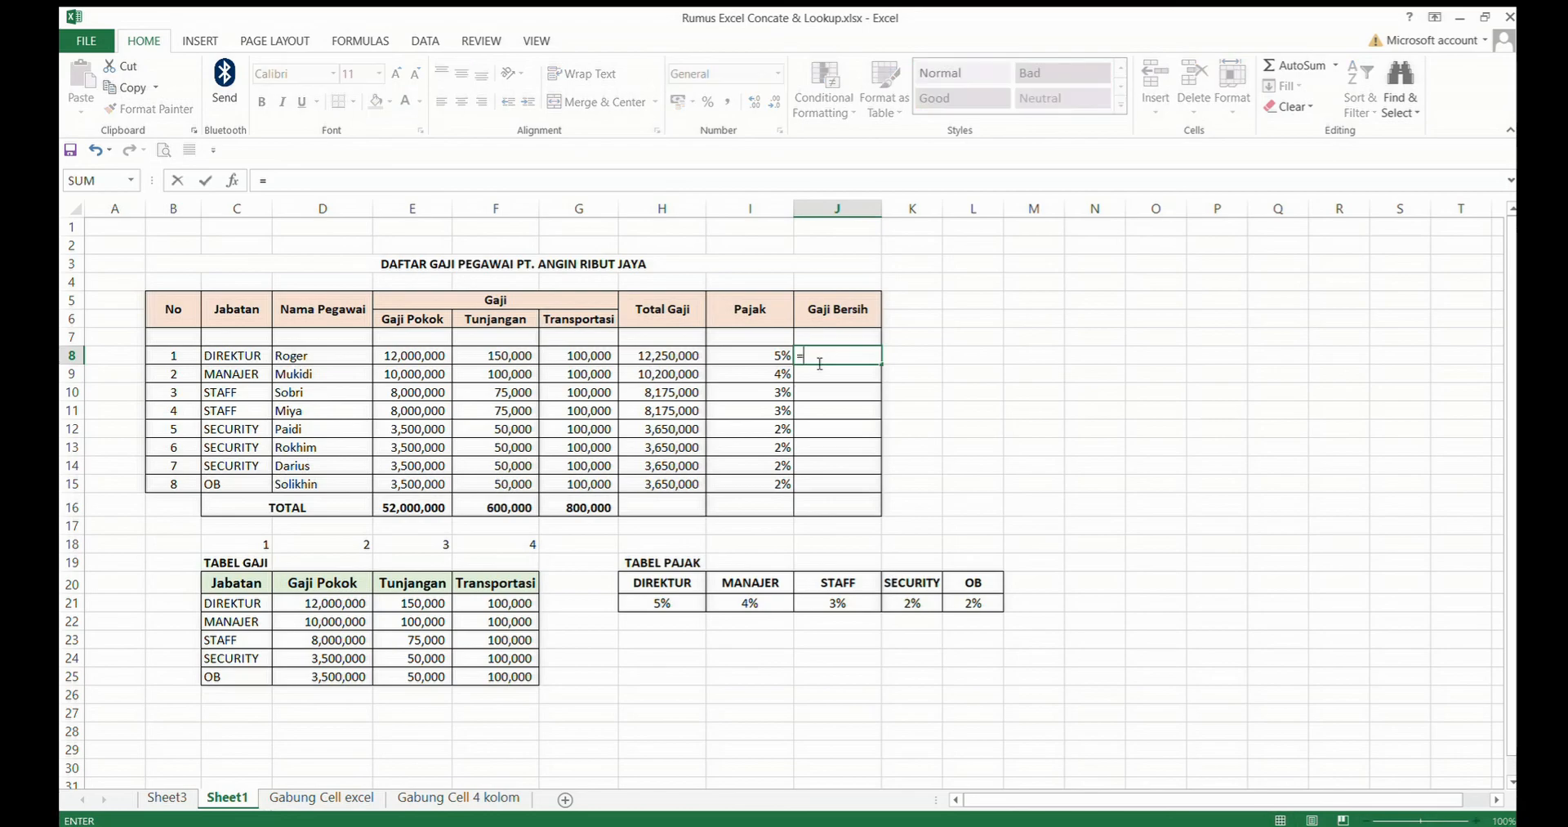
{"action": "left_click", "coordinate": [677, 358]}
{"action": "type", "text": "-"}
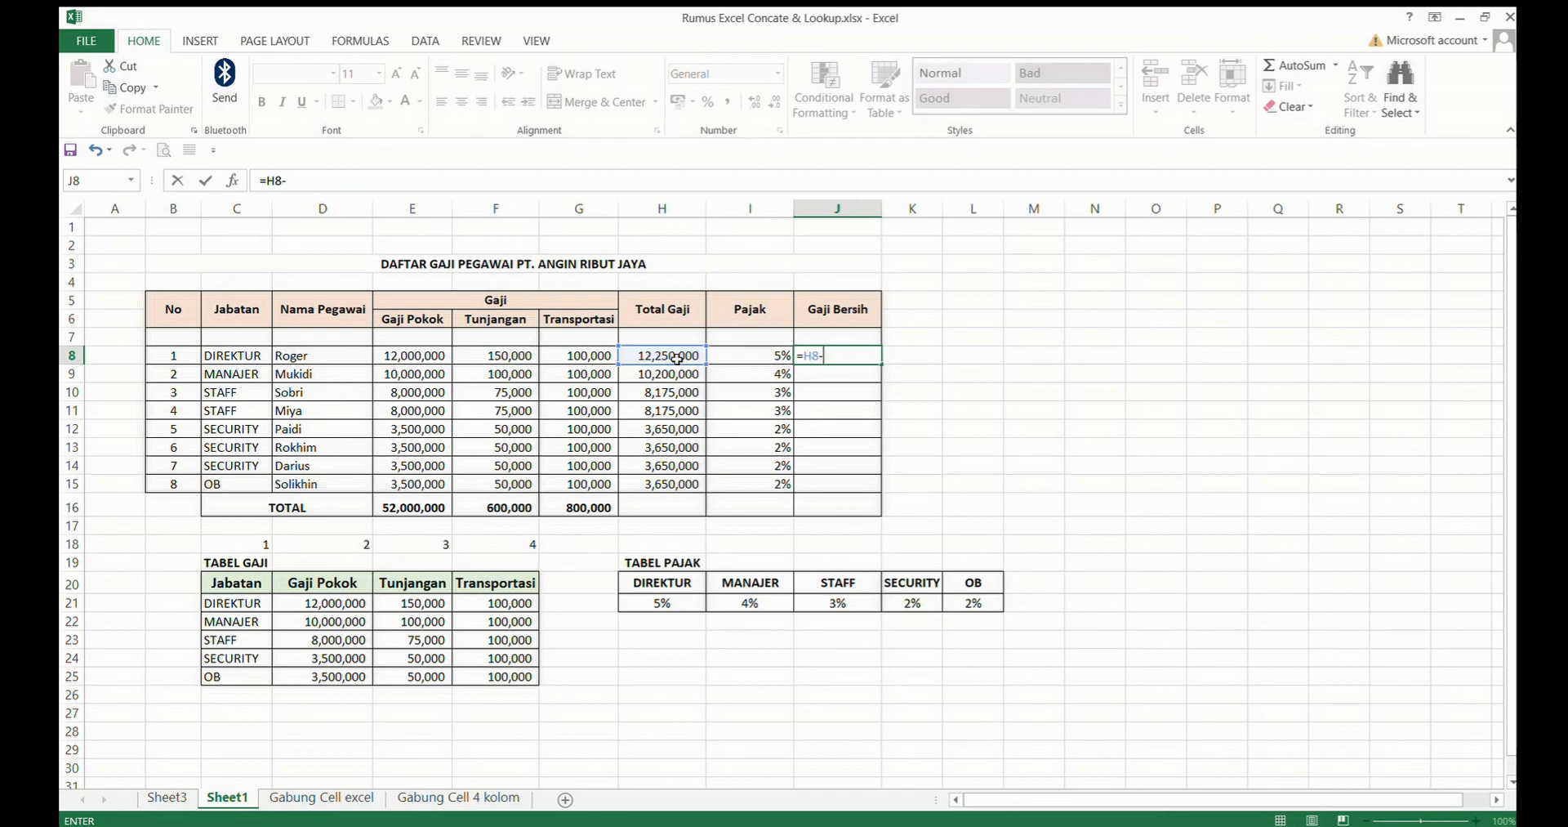
{"action": "type", "text": "("}
{"action": "left_click", "coordinate": [696, 357]}
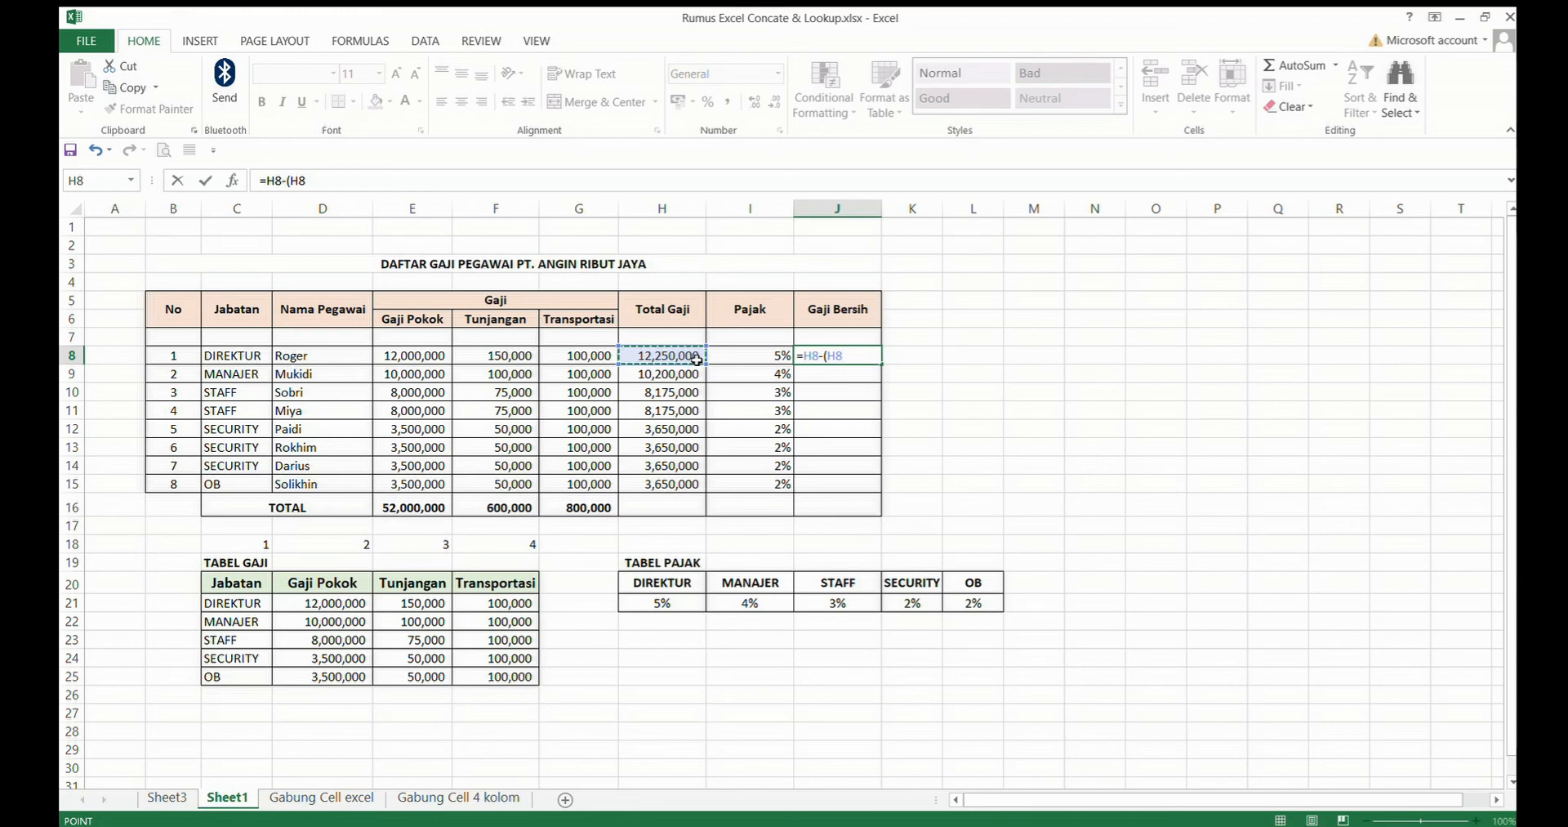
{"action": "type", "text": "*"}
{"action": "left_click", "coordinate": [748, 358]}
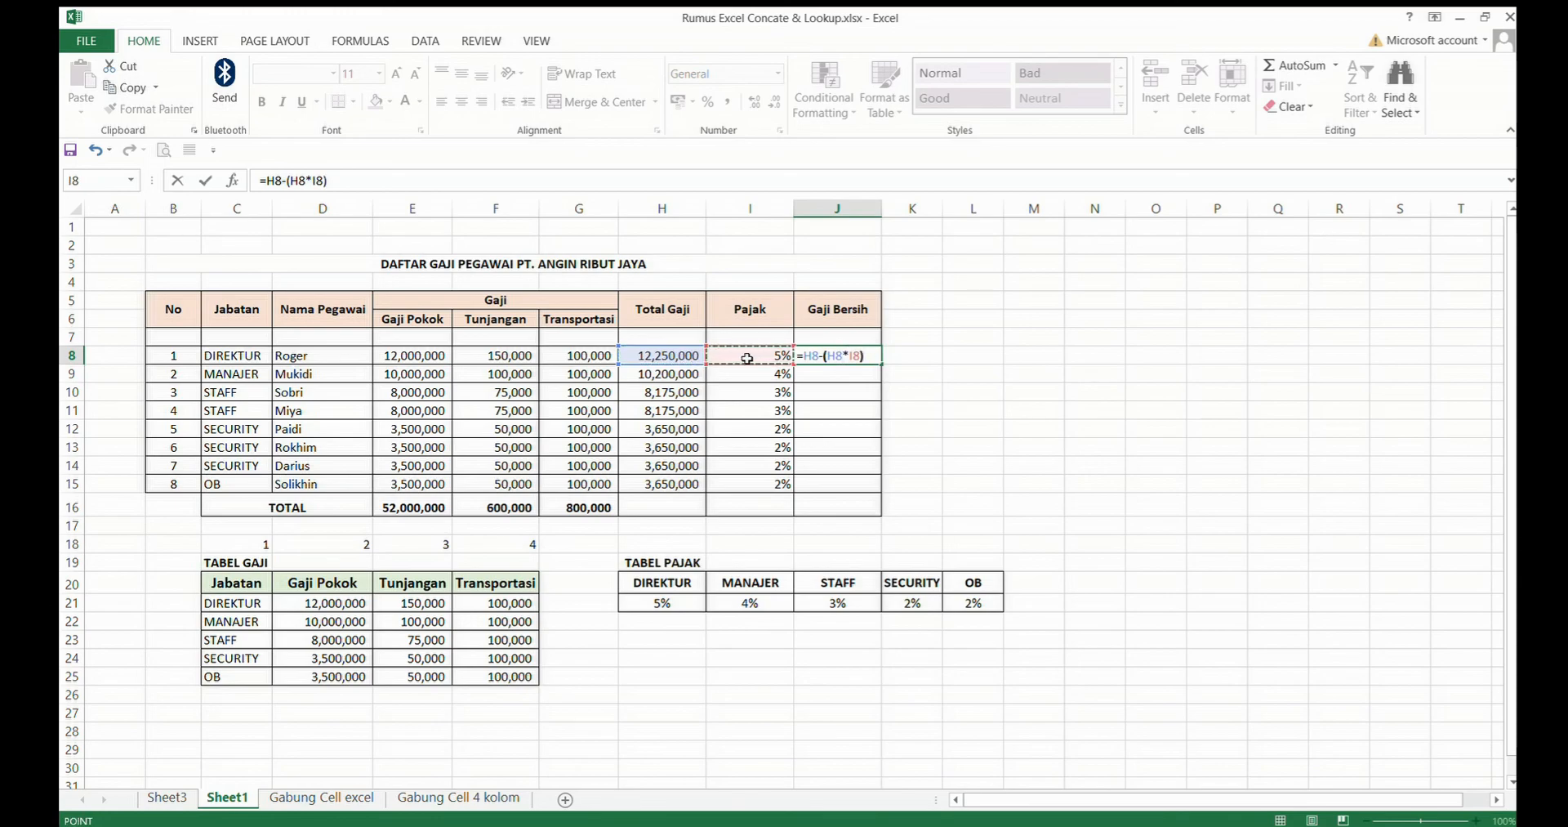
{"action": "type", "text": ")"}
{"action": "key", "text": "Return"}
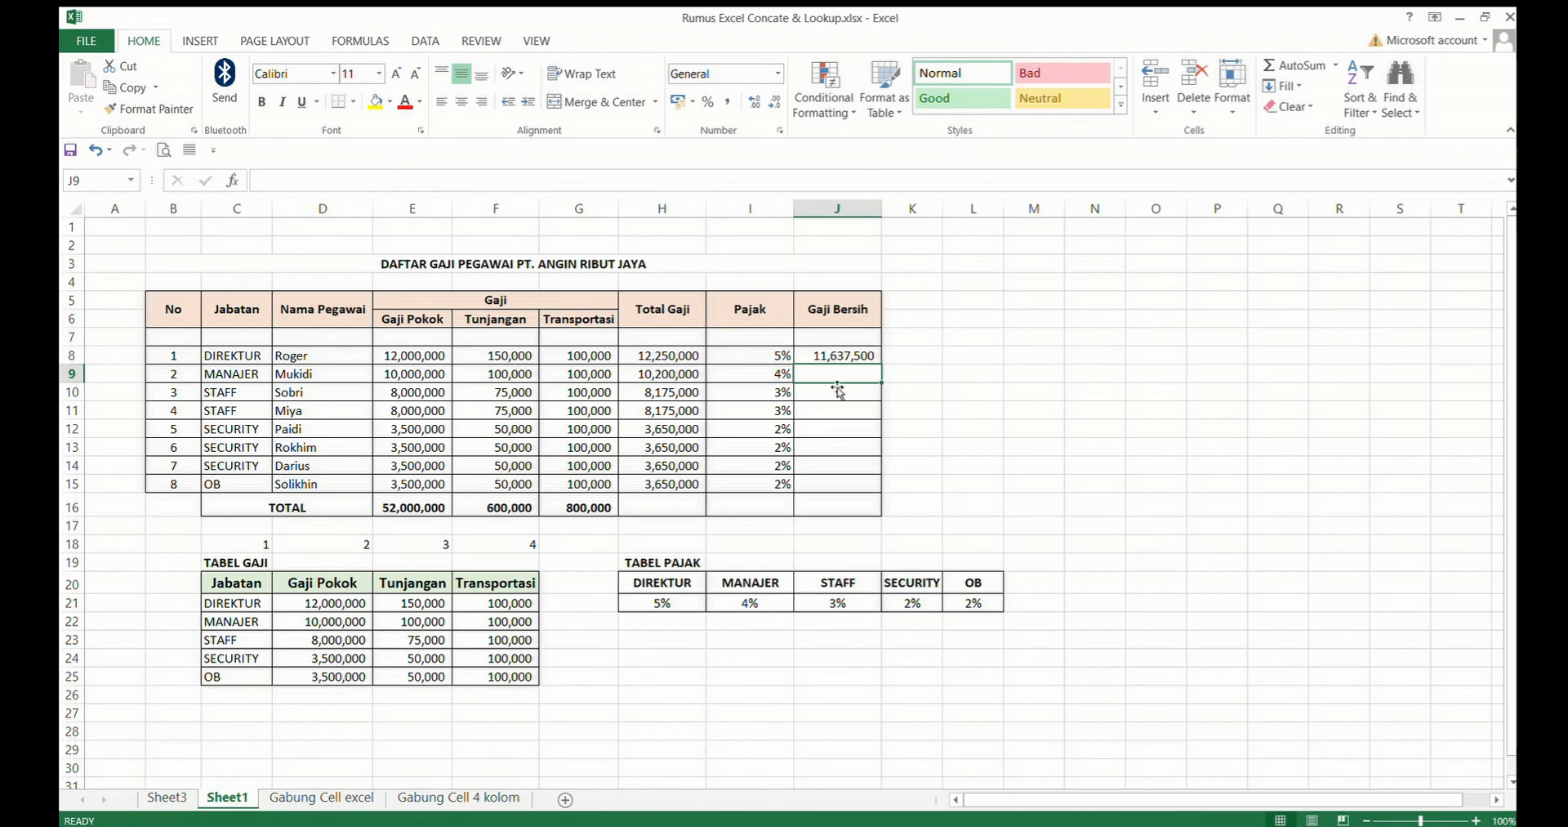
Step: Copy J8's net salary formula down the Gaji Bersih column to J9:J15
{"action": "left_click", "coordinate": [754, 357]}
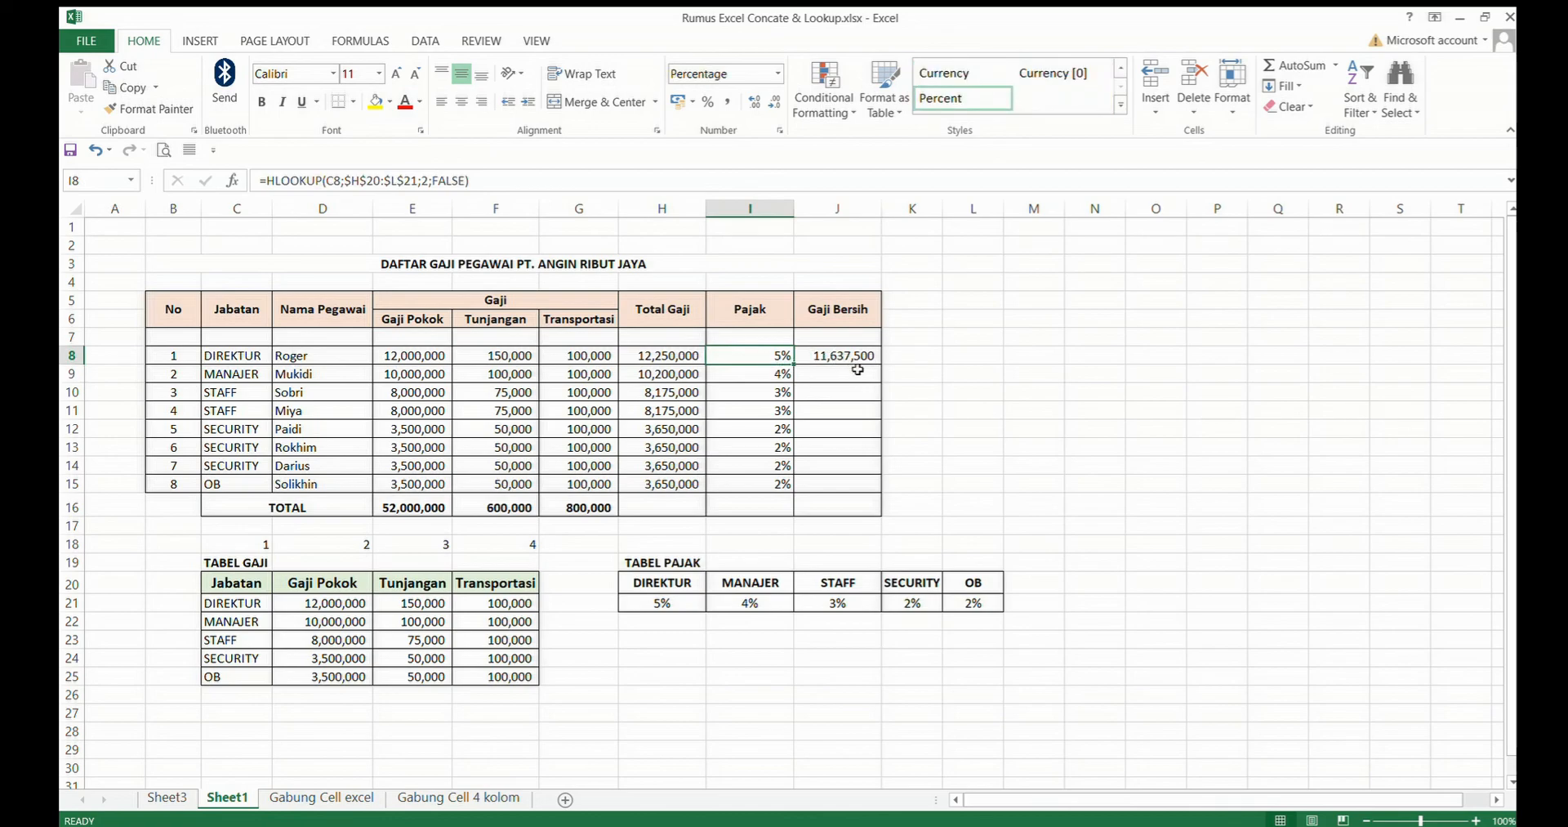
{"action": "left_click", "coordinate": [830, 395]}
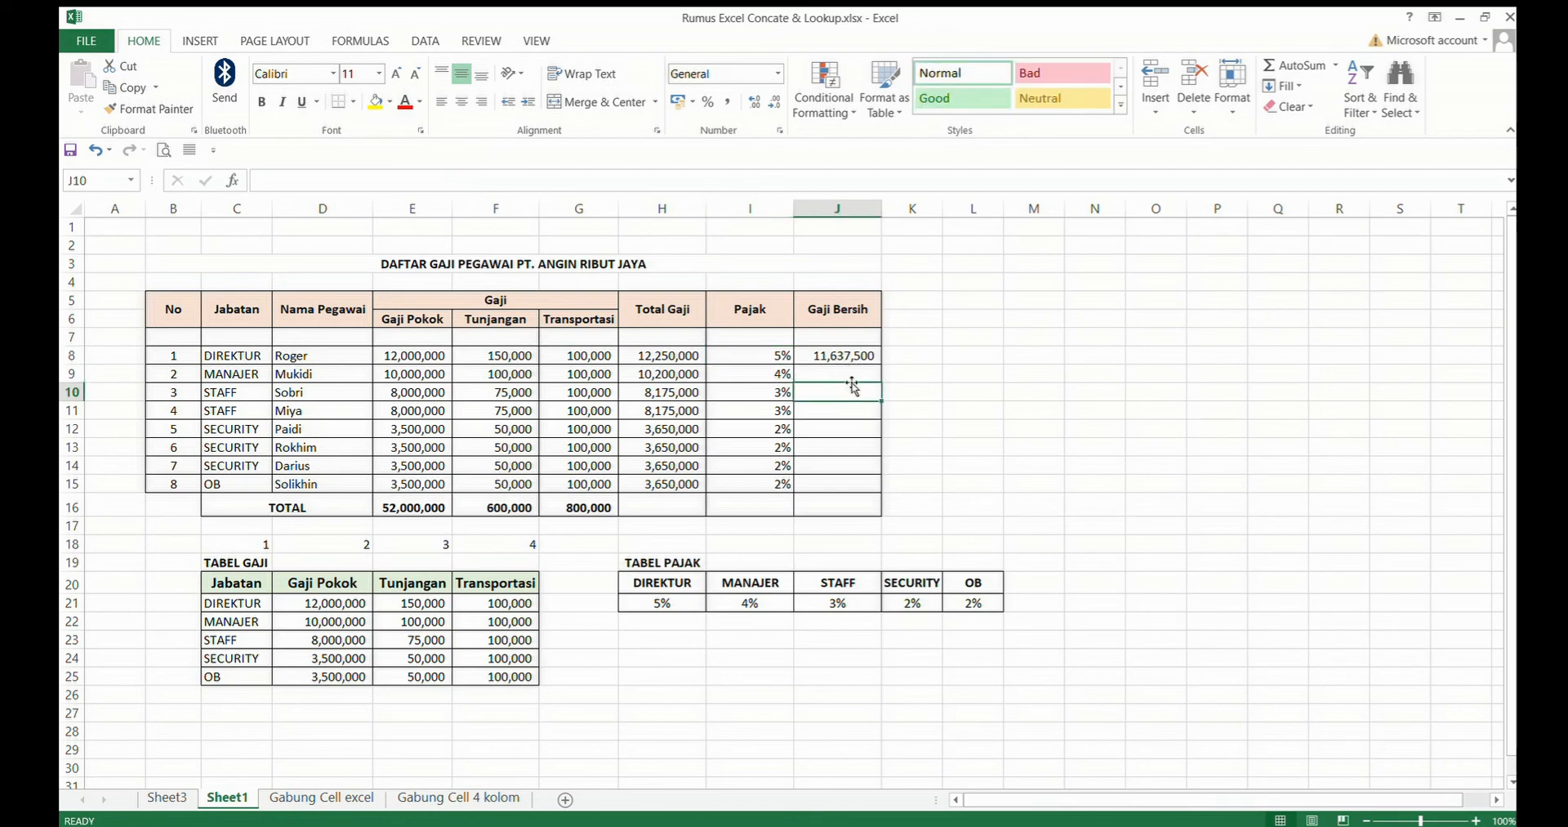
{"action": "left_click", "coordinate": [838, 358]}
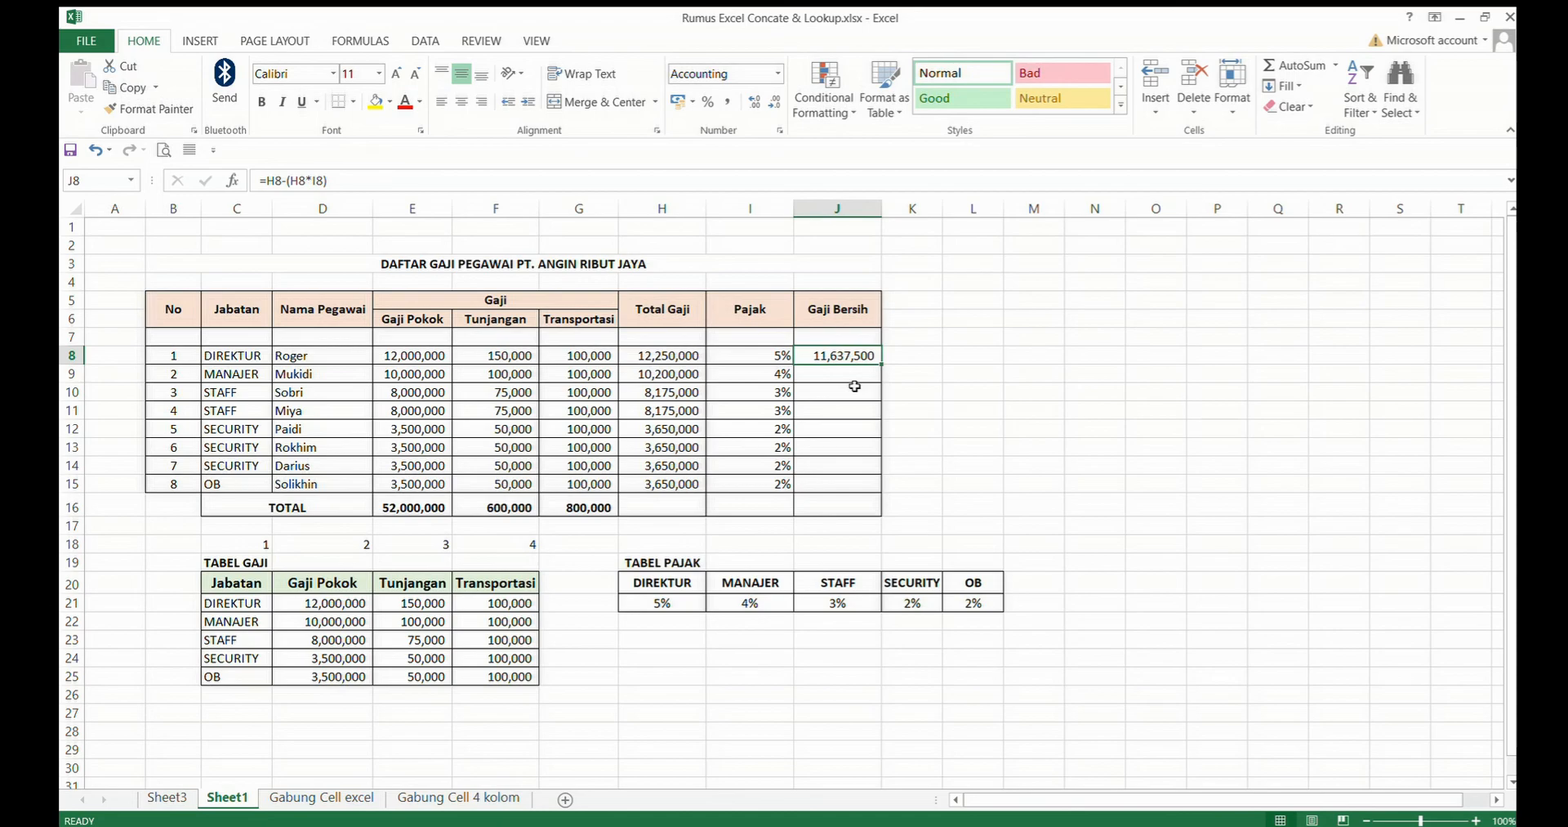
{"action": "key", "text": "ctrl+c"}
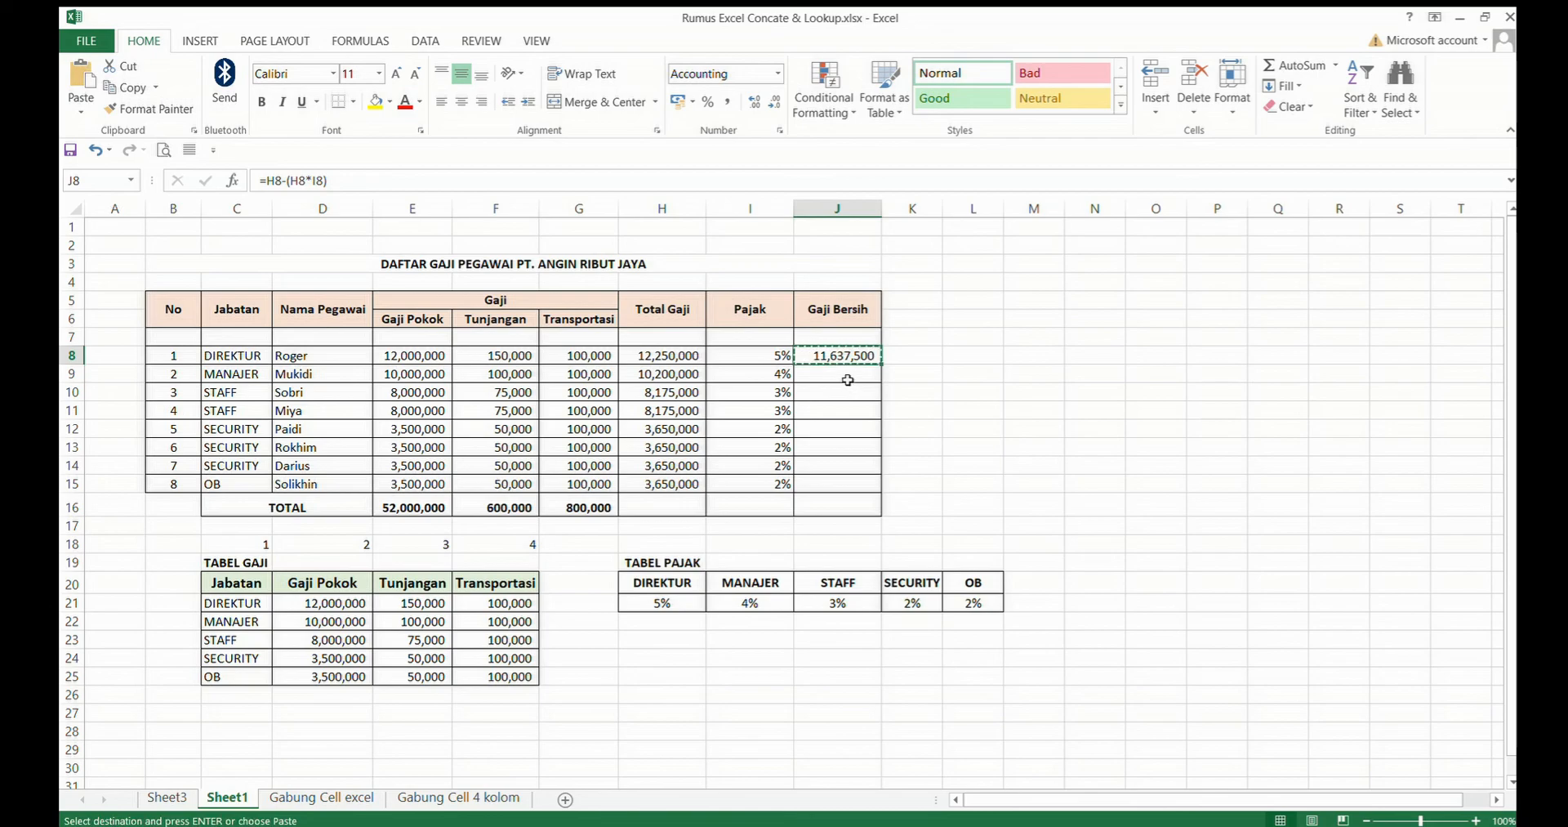
{"action": "left_click_drag", "start_coordinate": [848, 377], "coordinate": [850, 481]}
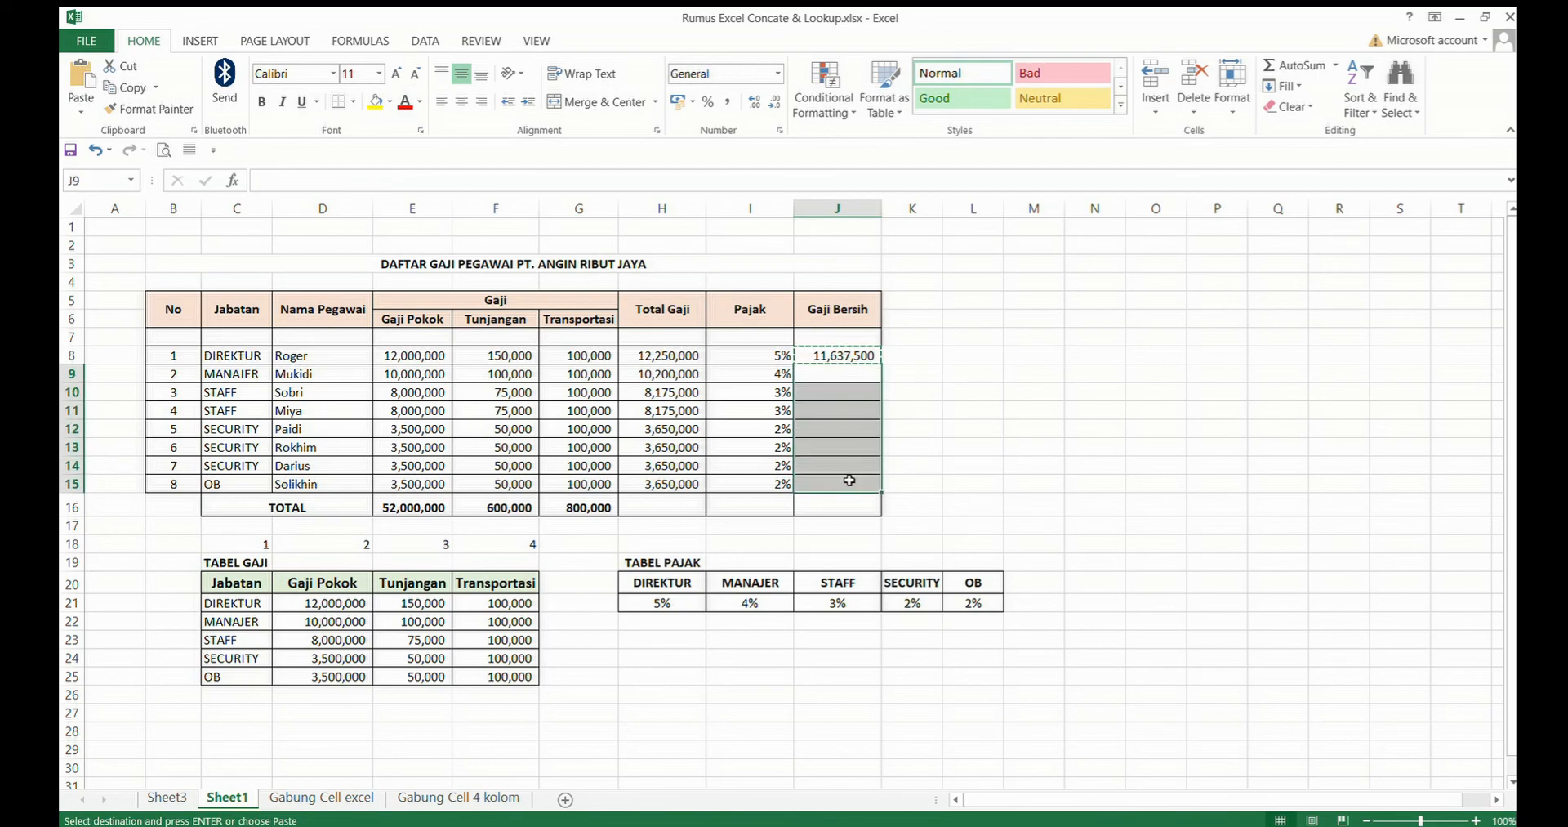
{"action": "key", "text": "Return"}
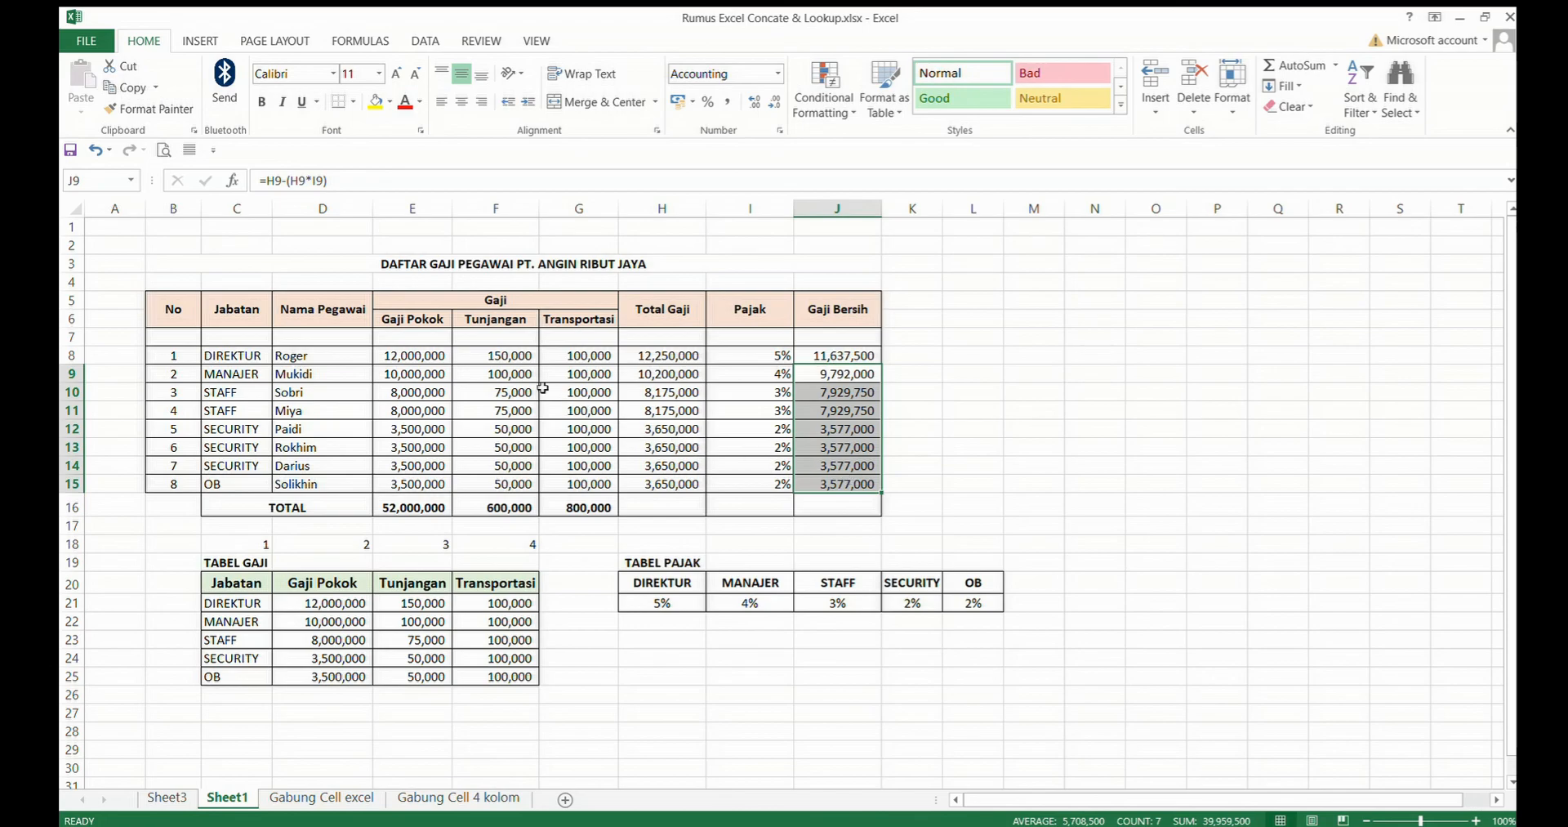
Step: Total the Gaji Bersih column in J16 with a SUM of J8:J15
{"action": "left_click", "coordinate": [286, 353]}
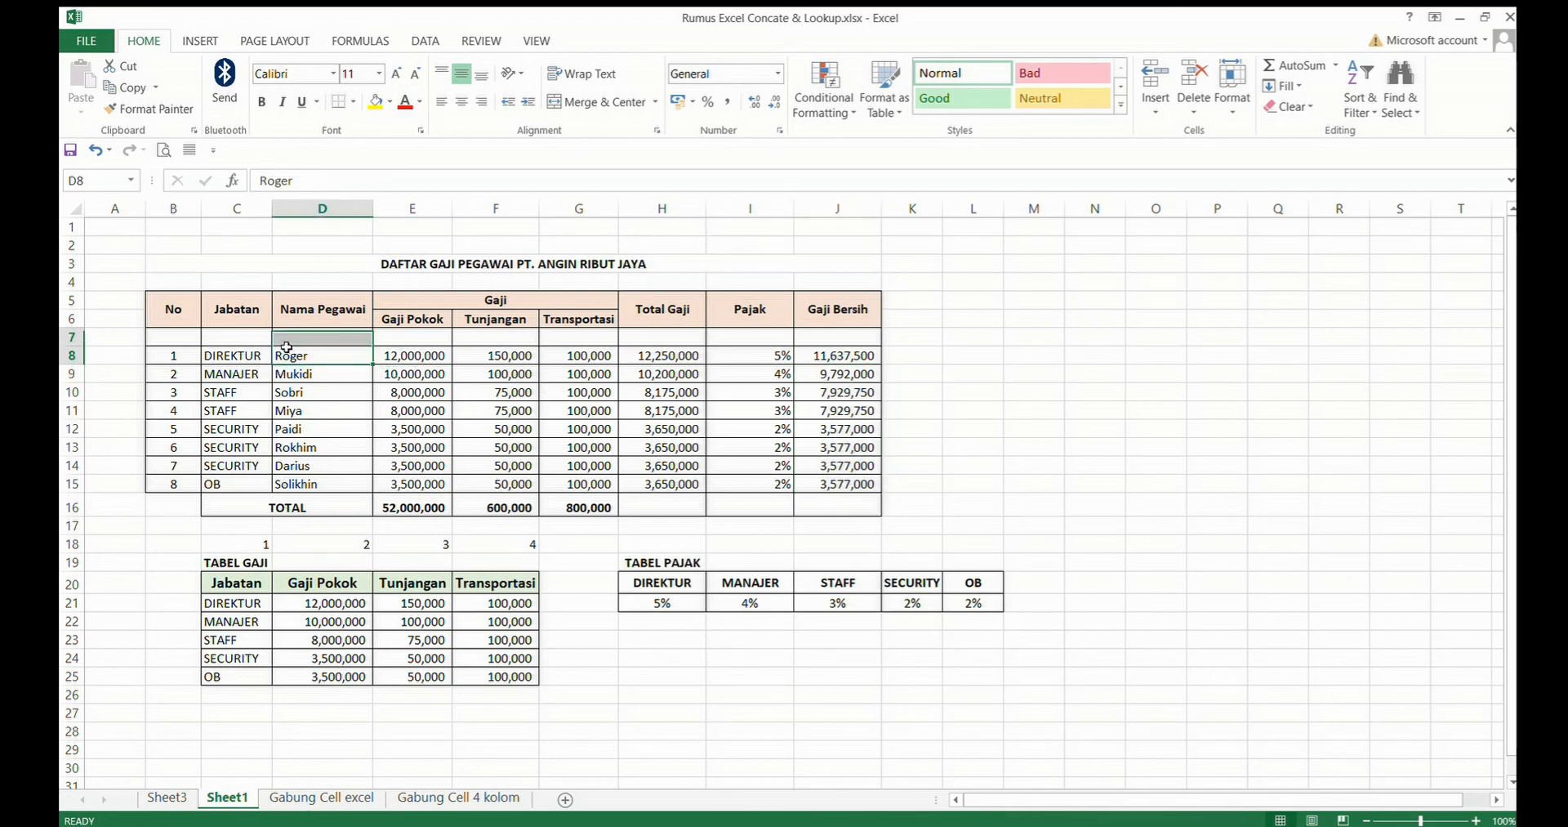
{"action": "left_click", "coordinate": [851, 361]}
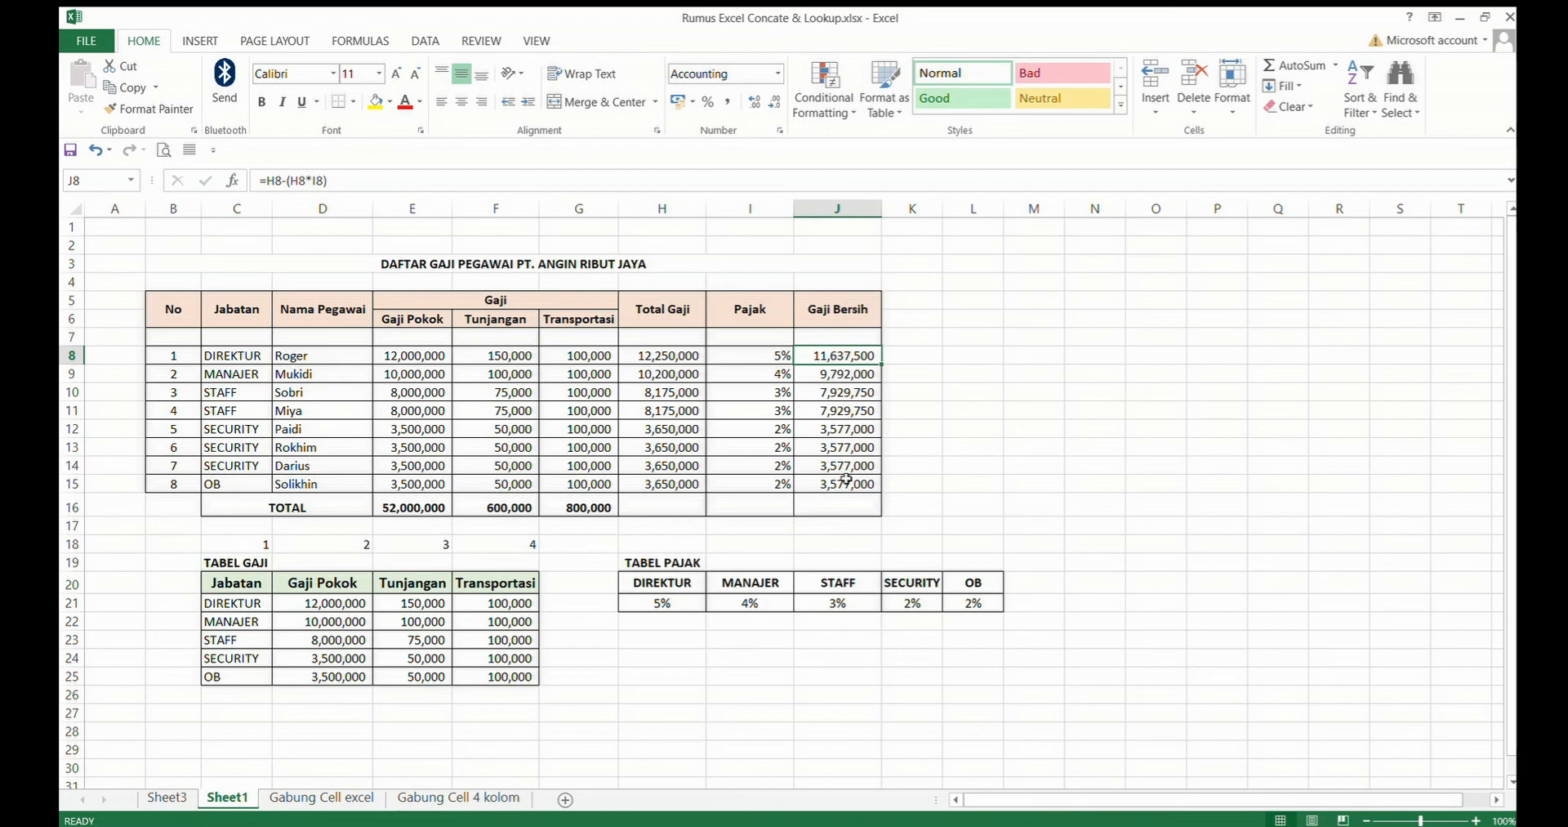
{"action": "left_click", "coordinate": [826, 507]}
{"action": "type", "text": "="}
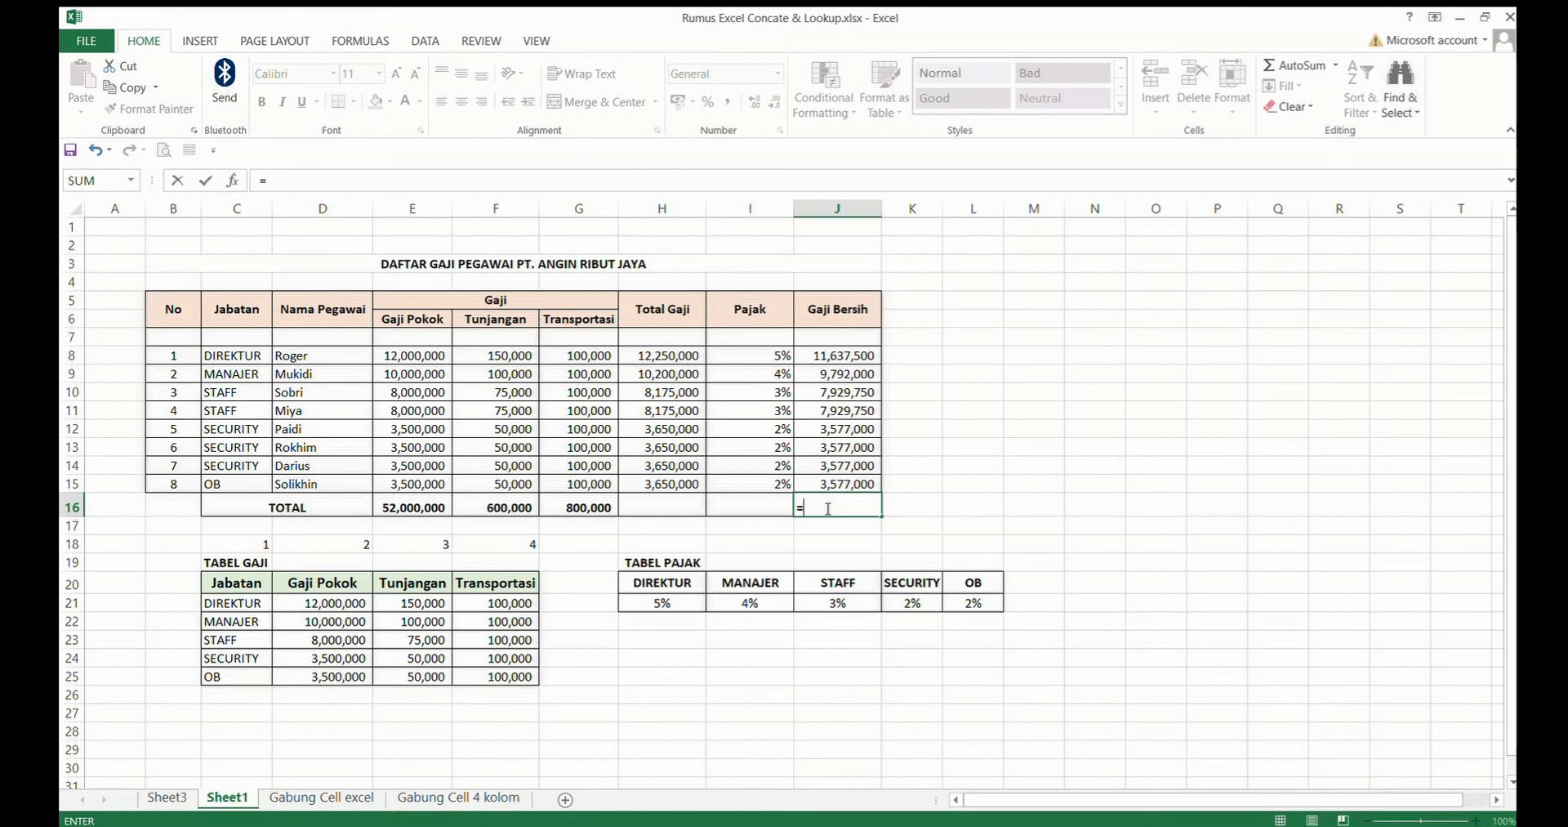
{"action": "type", "text": "sum("}
{"action": "left_click_drag", "start_coordinate": [830, 357], "coordinate": [852, 483]}
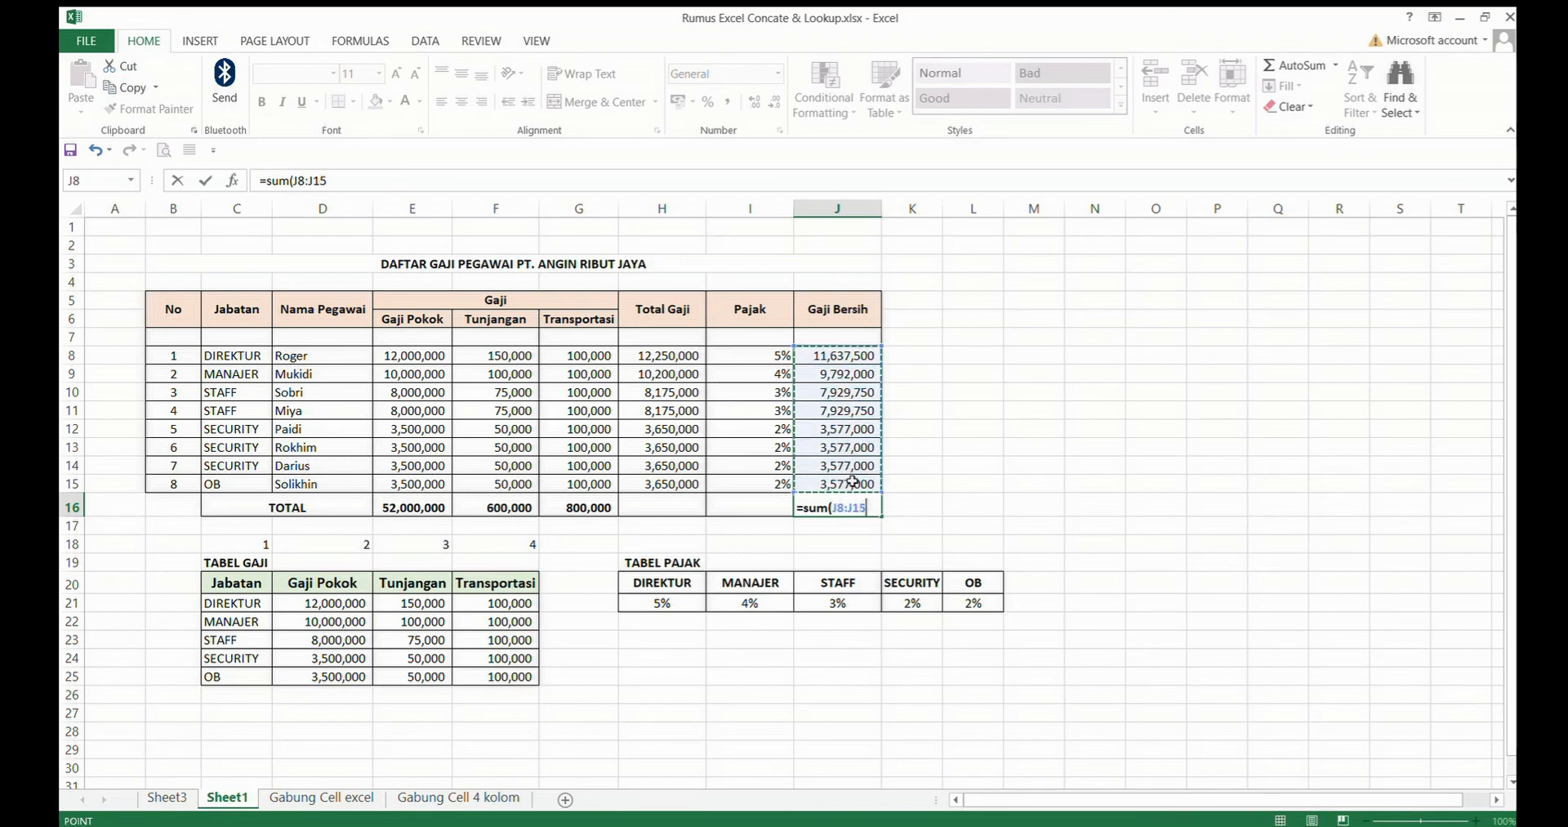
{"action": "key", "text": "Return"}
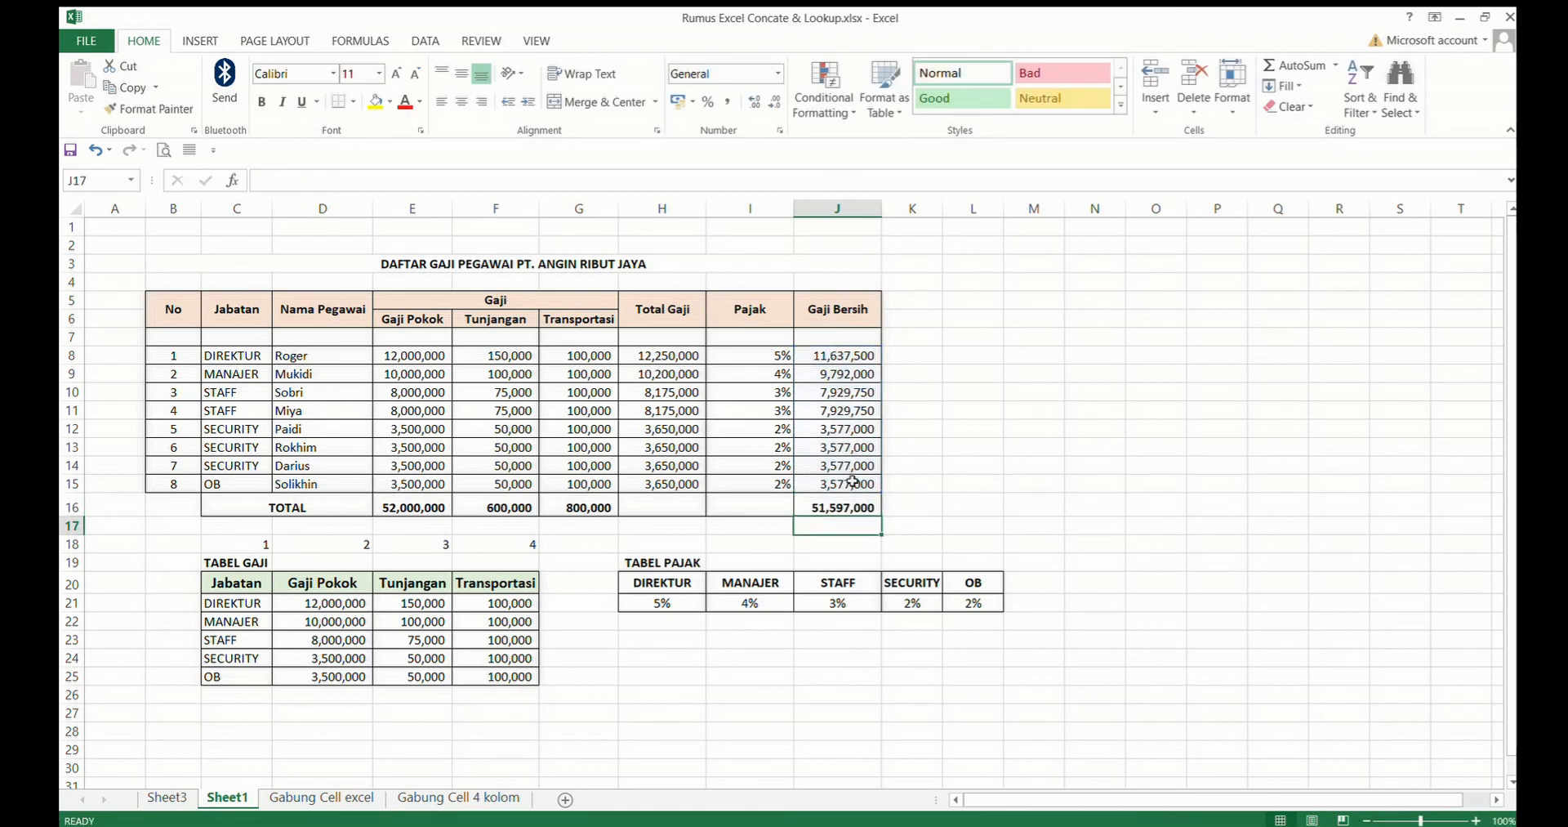
{"action": "left_click", "coordinate": [952, 469]}
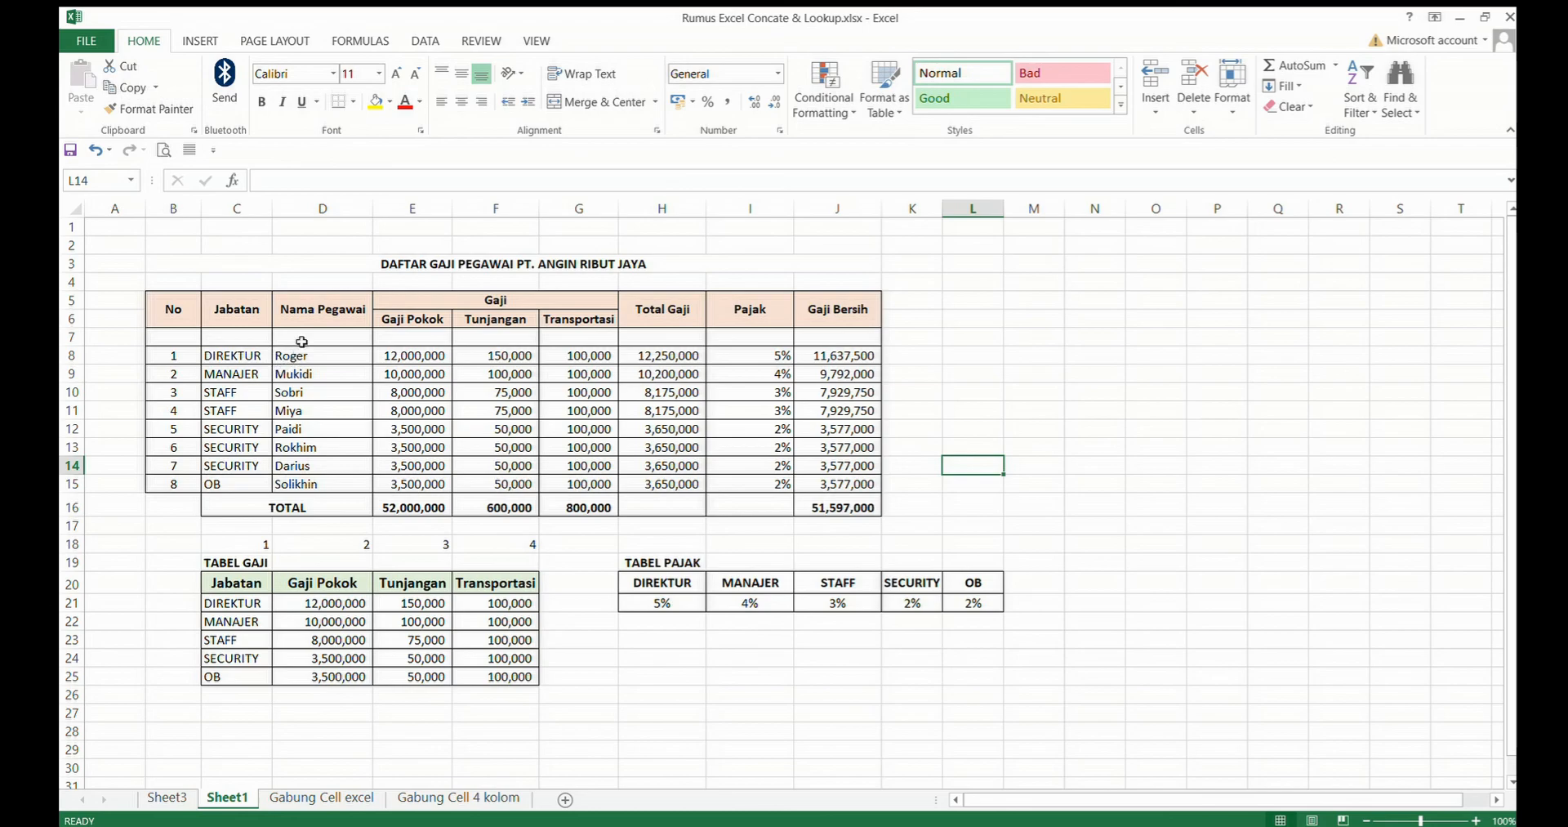
{"action": "left_click", "coordinate": [861, 502]}
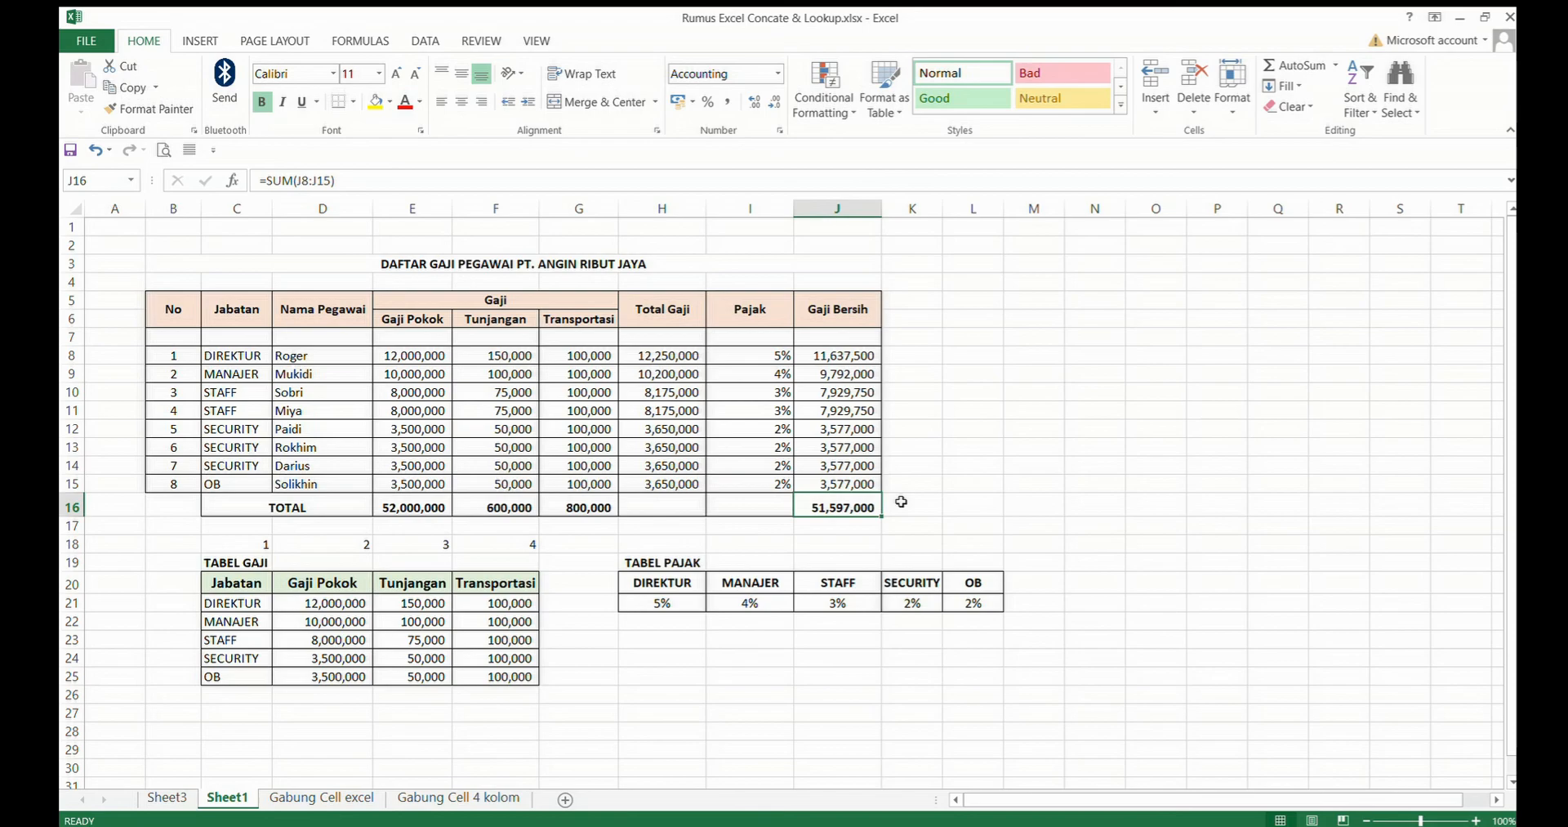
{"action": "left_click", "coordinate": [974, 322]}
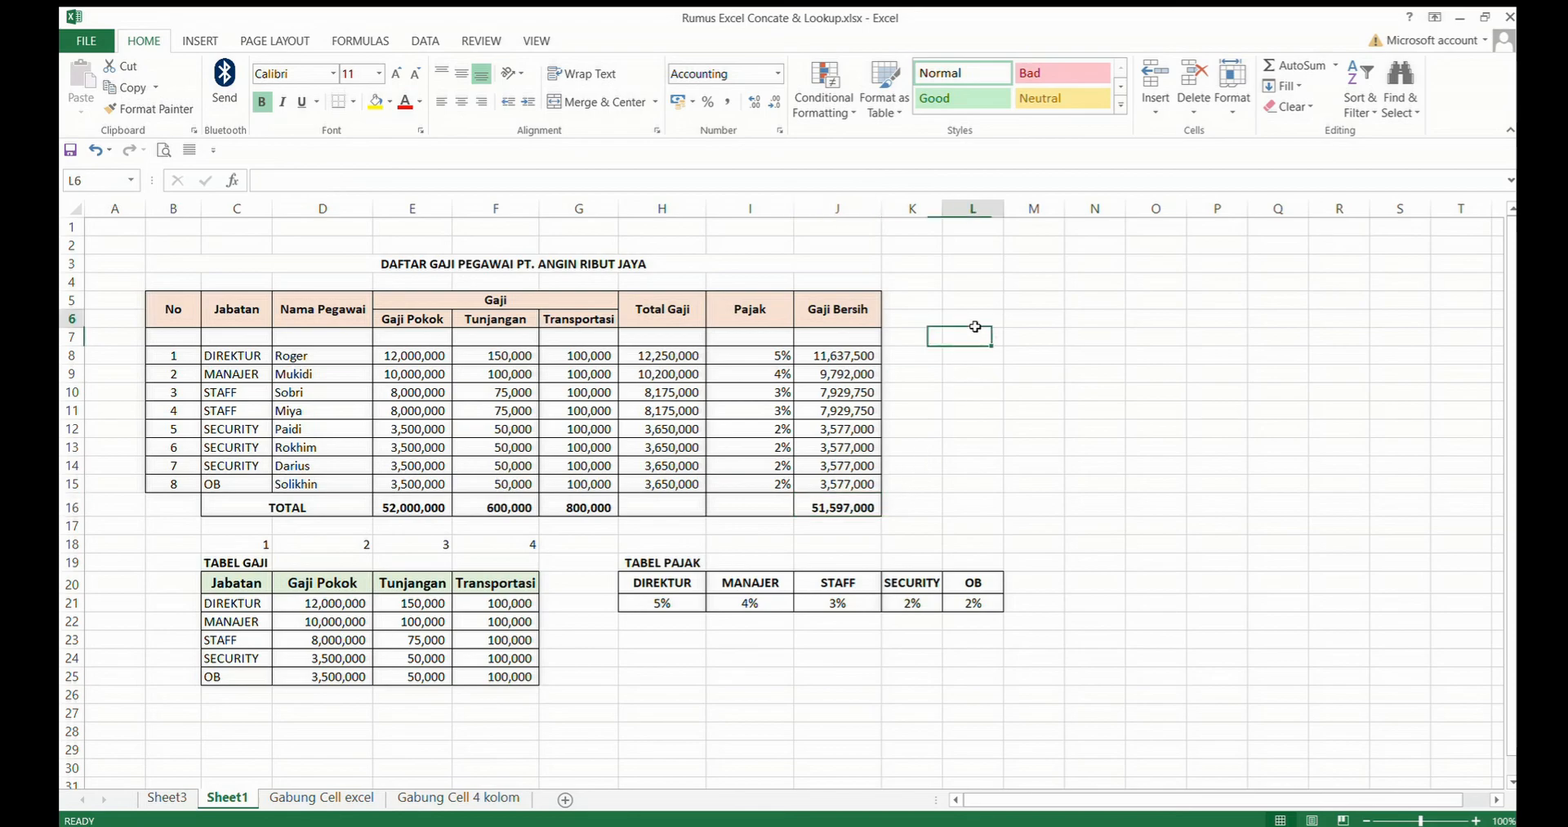
{"action": "left_click", "coordinate": [986, 389]}
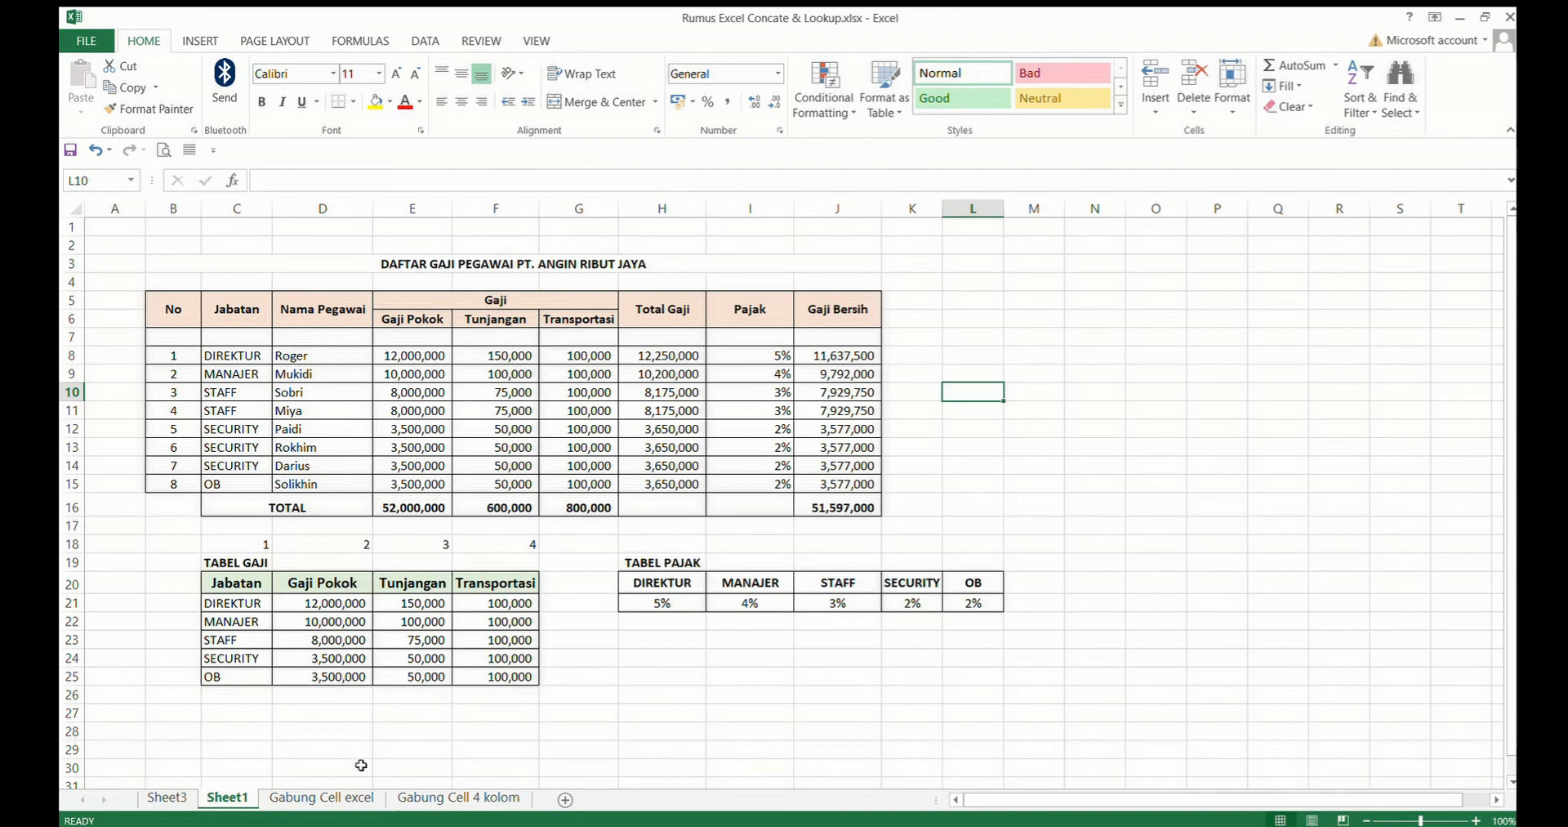
Step: Open the Gabung Cell excel sheet and examine the separate word, month and year entries in C3:E3
{"action": "left_click", "coordinate": [347, 799]}
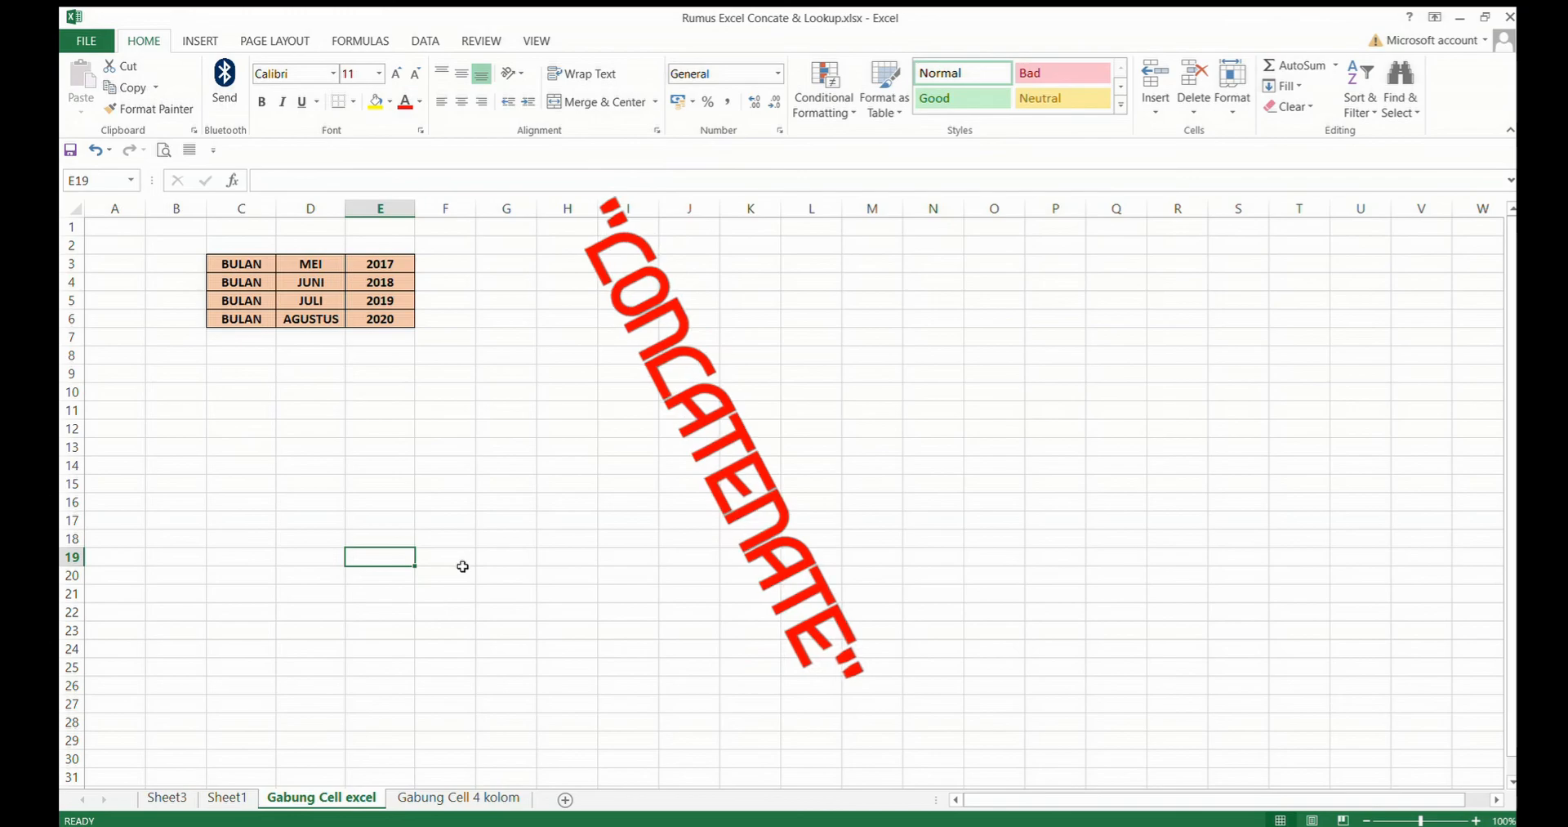
{"action": "left_click", "coordinate": [446, 369]}
{"action": "left_click", "coordinate": [511, 482]}
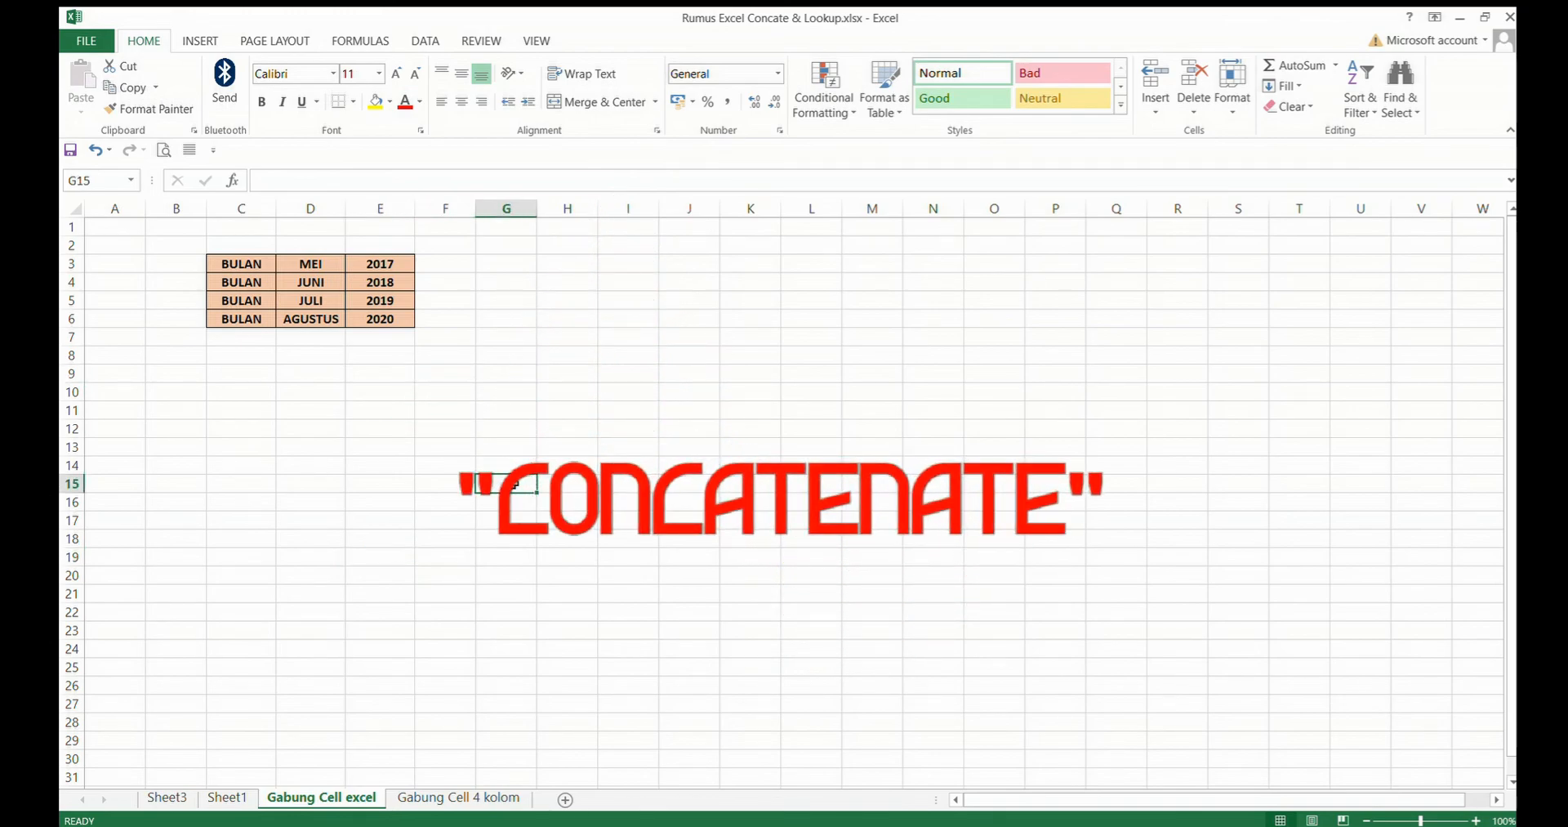
{"action": "left_click", "coordinate": [401, 416]}
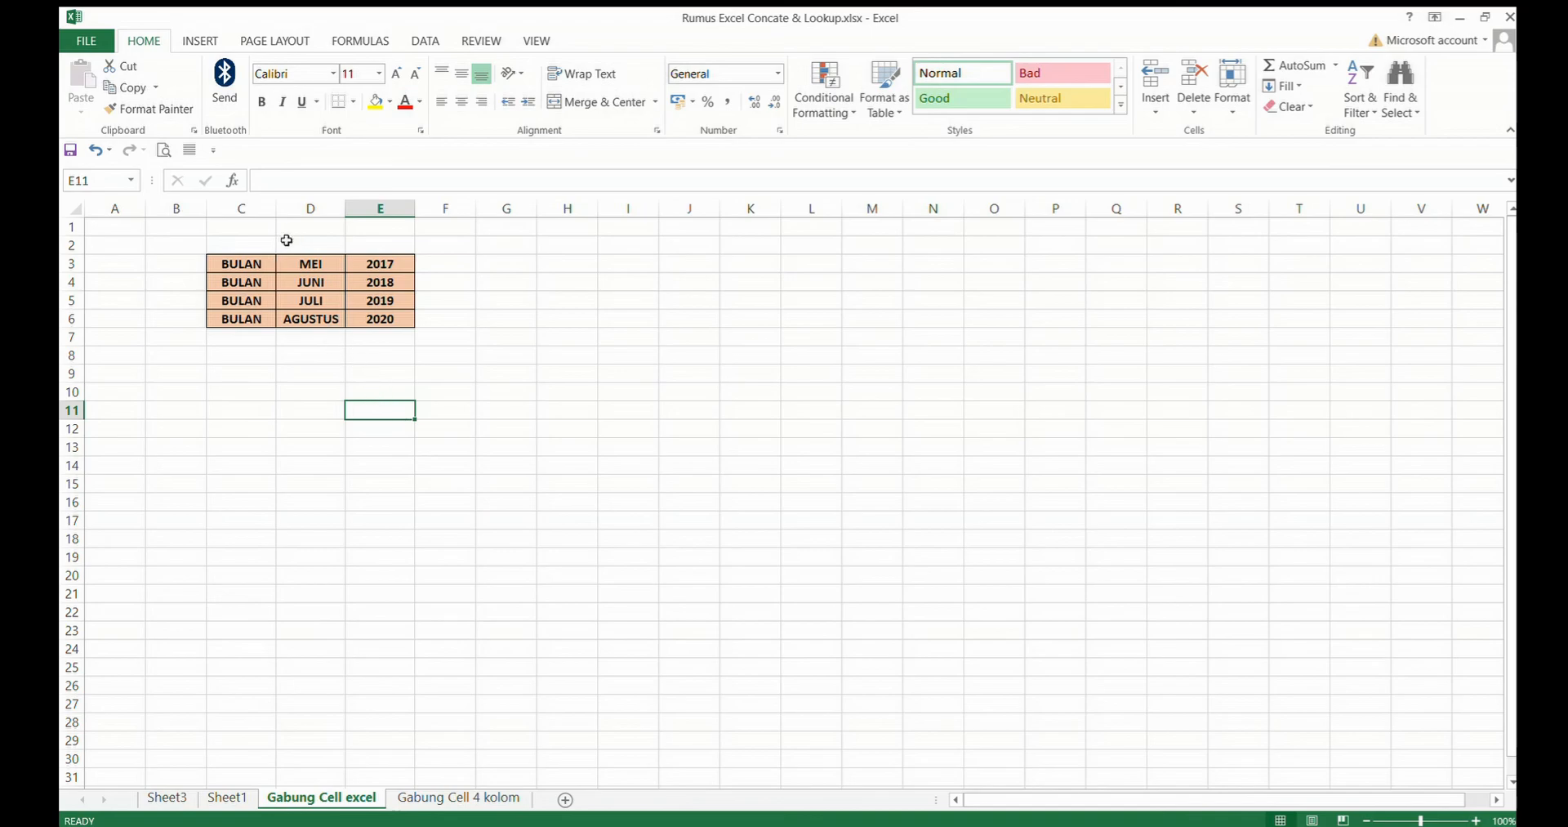
{"action": "left_click", "coordinate": [249, 267]}
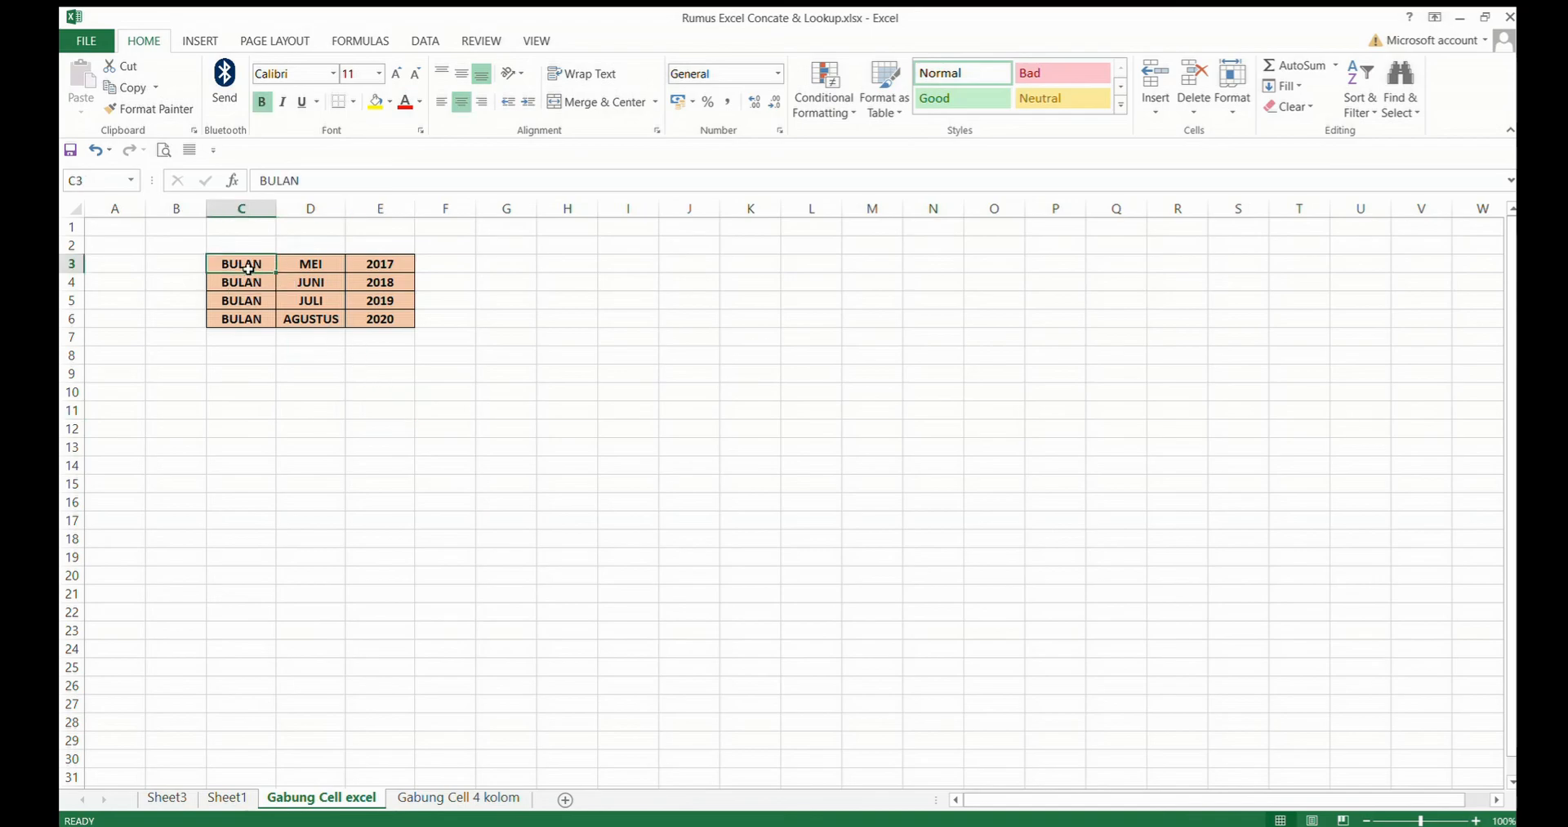
{"action": "left_click", "coordinate": [313, 272]}
{"action": "left_click", "coordinate": [400, 268]}
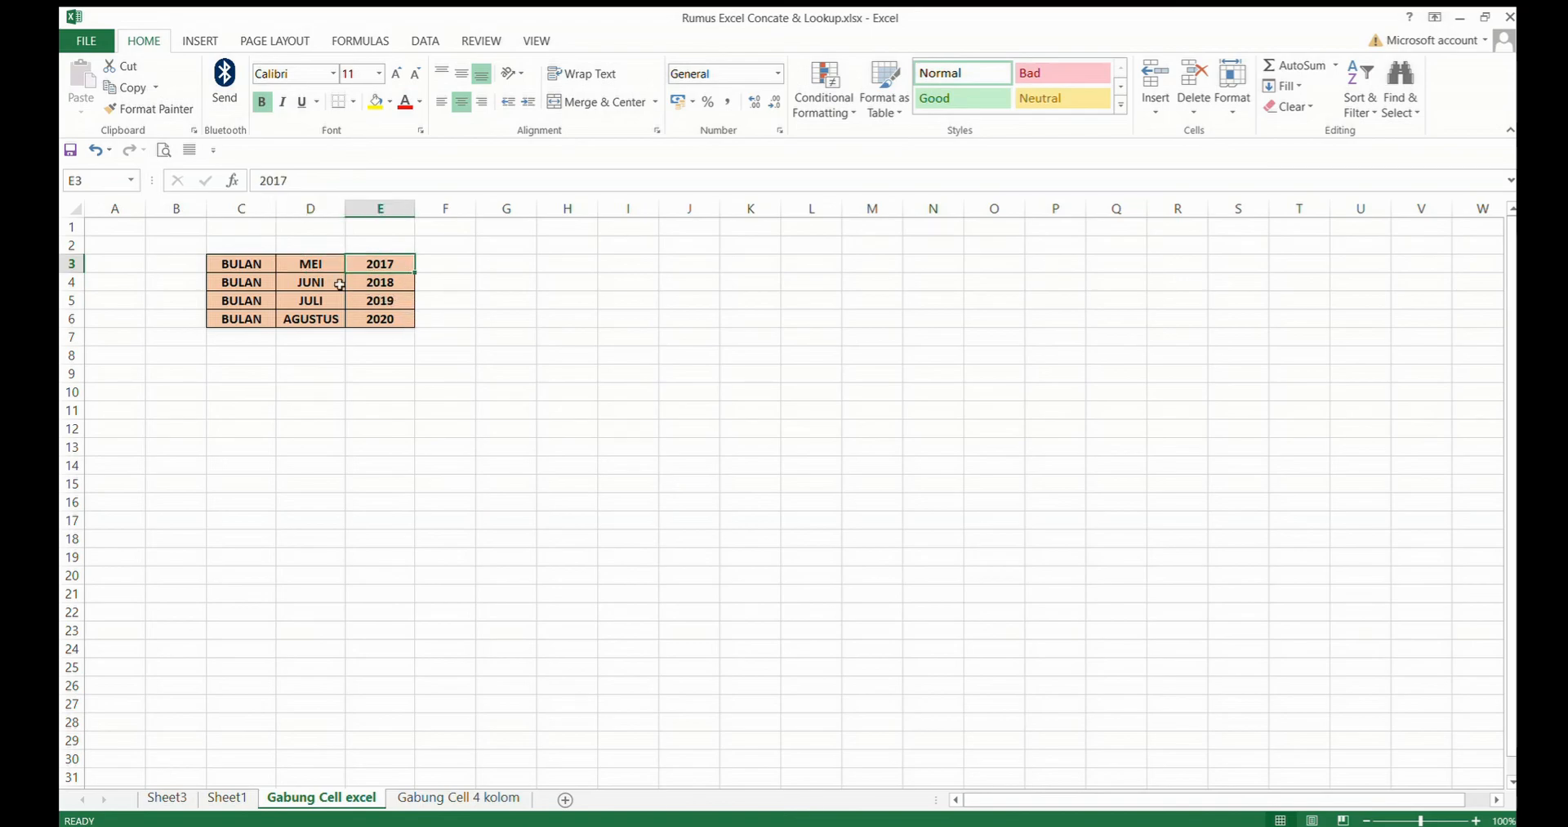
{"action": "left_click_drag", "start_coordinate": [273, 261], "coordinate": [384, 263]}
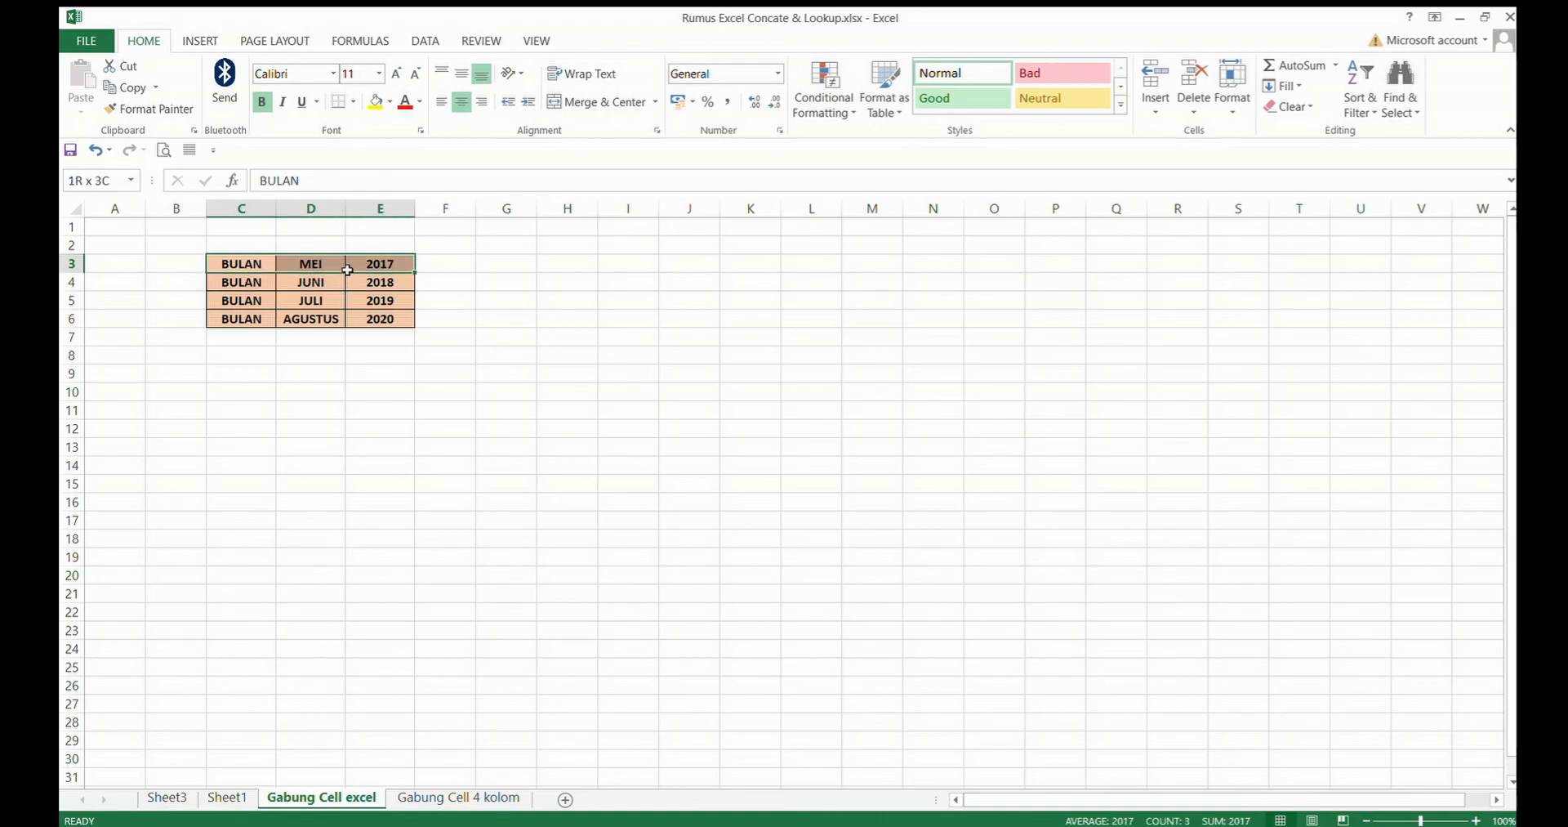
Step: Join the word, month and year of row 3 in G3 with =CONCATENATE(C3;" ";D3;" ";E3)
{"action": "left_click", "coordinate": [485, 269]}
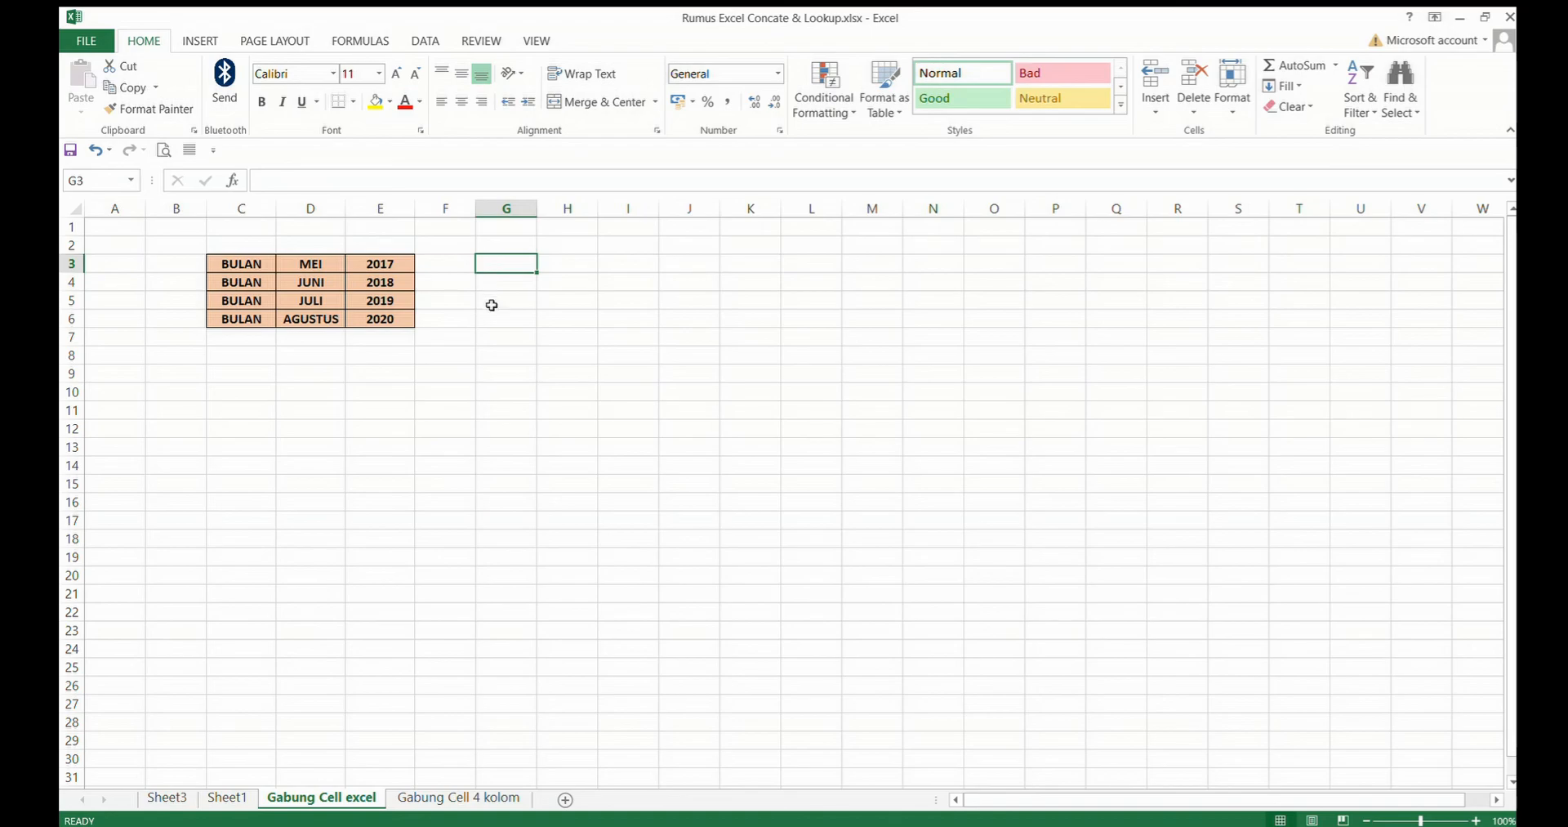
{"action": "type", "text": "=co"}
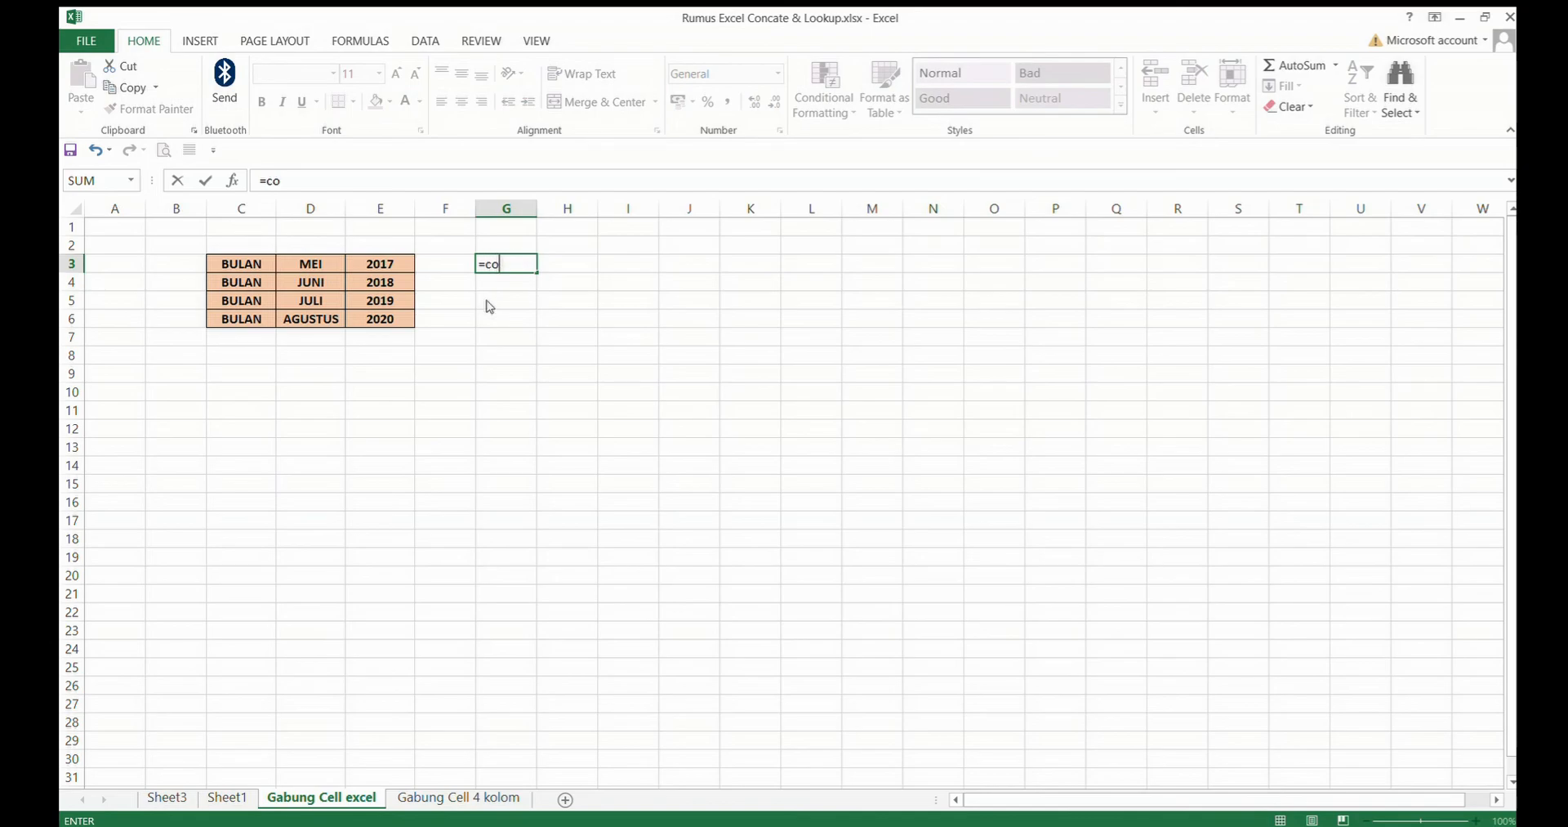
{"action": "type", "text": "ncatenate("}
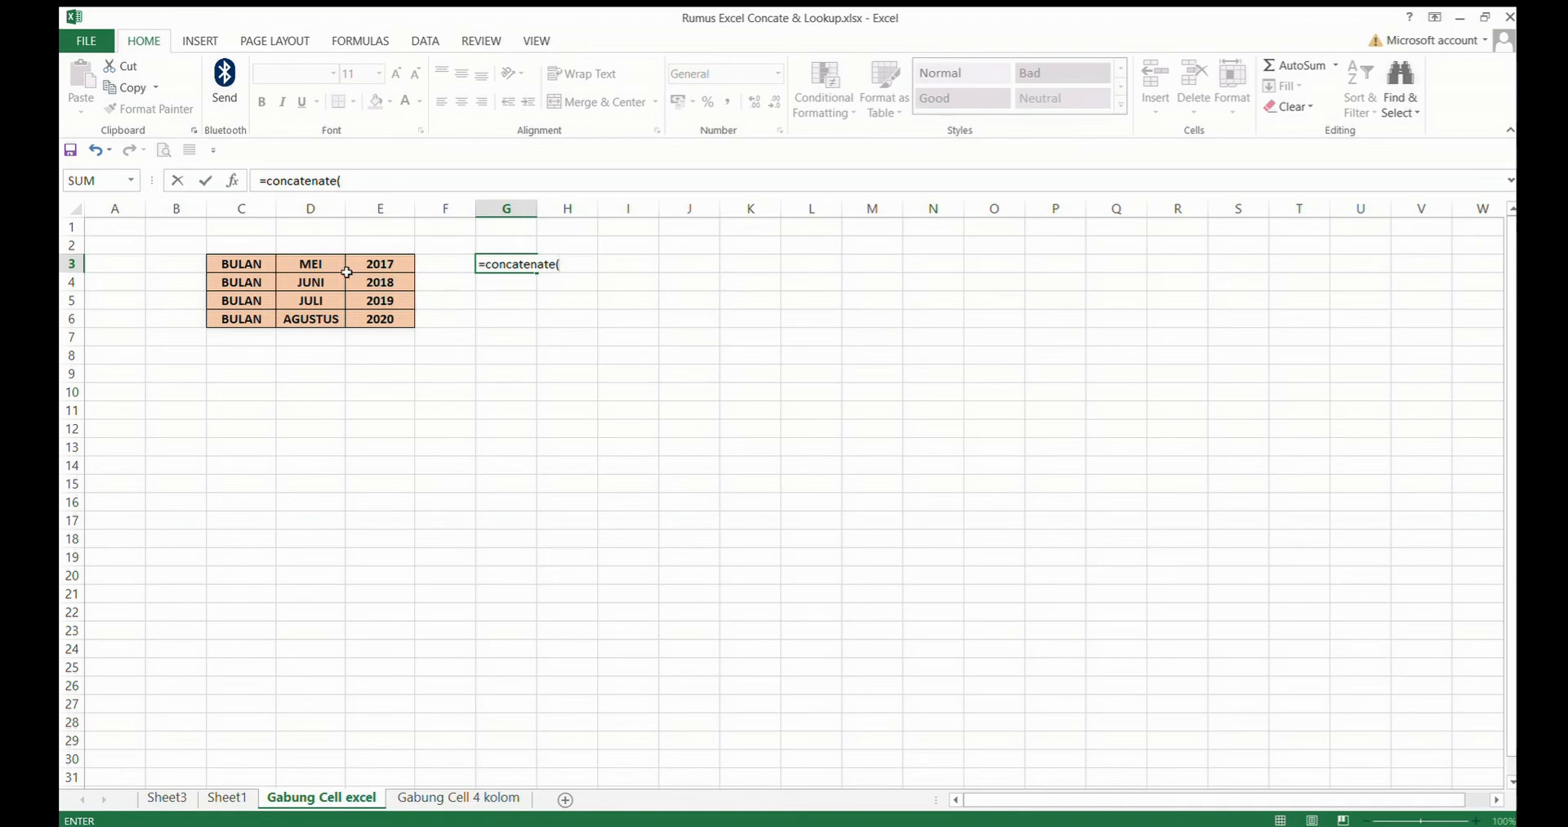
{"action": "left_click", "coordinate": [264, 264]}
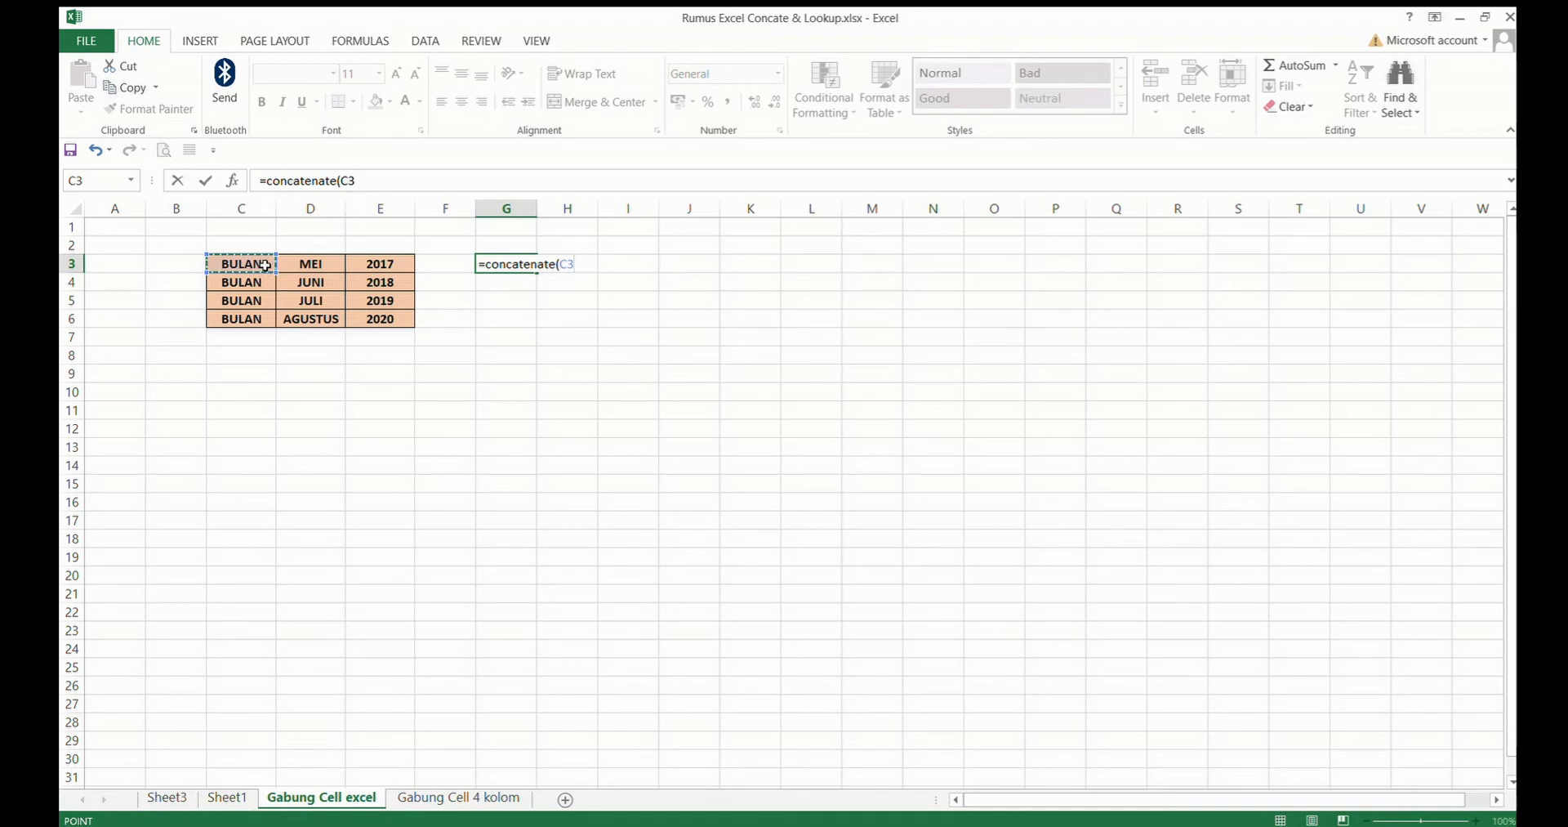
{"action": "type", "text": ";"}
{"action": "type", "text": "'"}
{"action": "key", "text": "BackSpace"}
{"action": "type", "text": "\" \";"}
{"action": "left_click", "coordinate": [307, 277]}
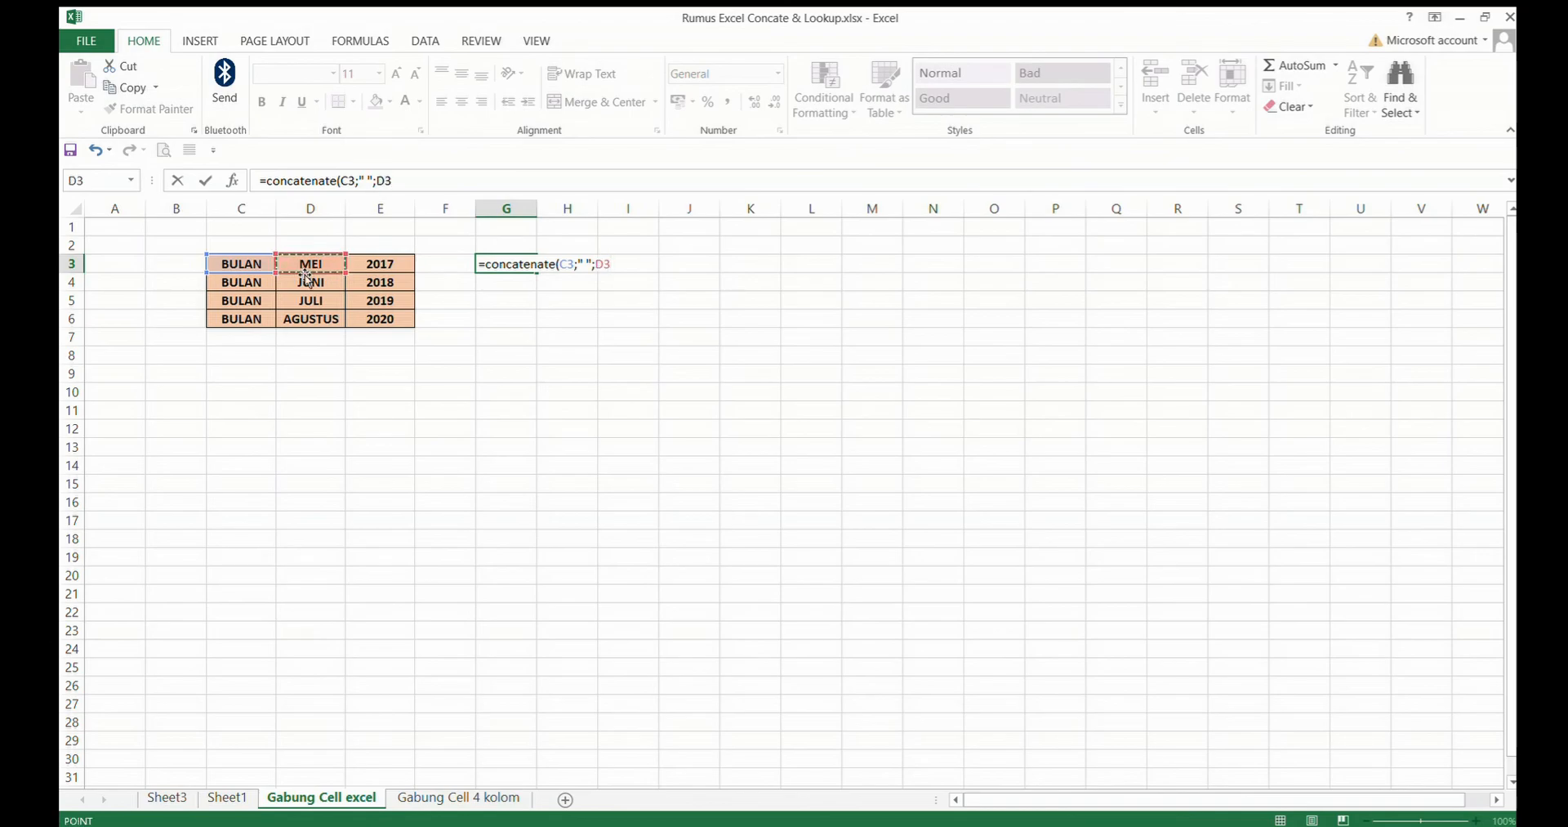
{"action": "type", "text": ";\" \";"}
{"action": "left_click", "coordinate": [394, 275]}
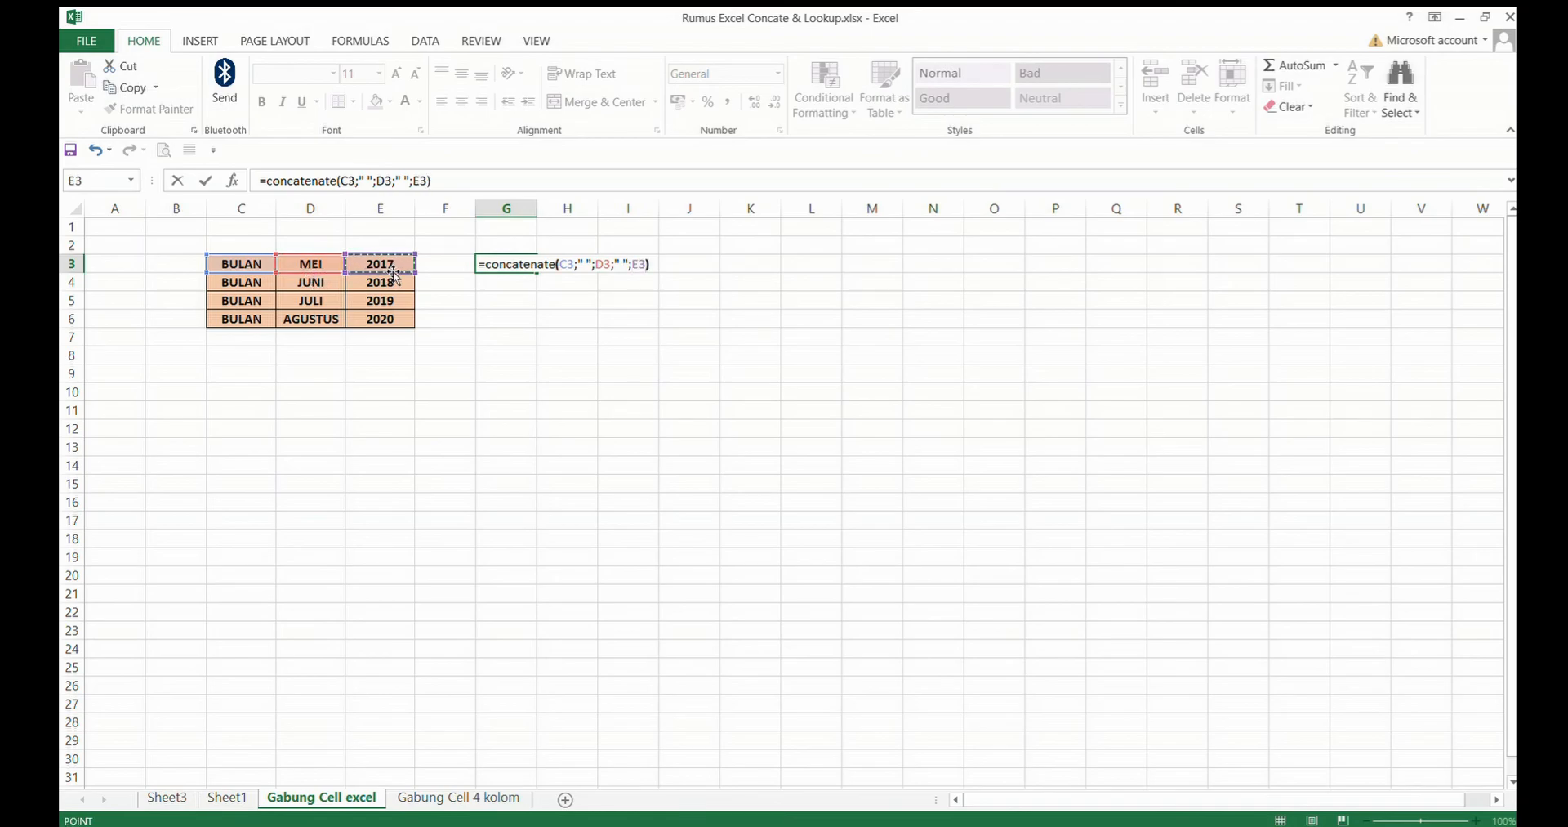
{"action": "key", "text": "Return"}
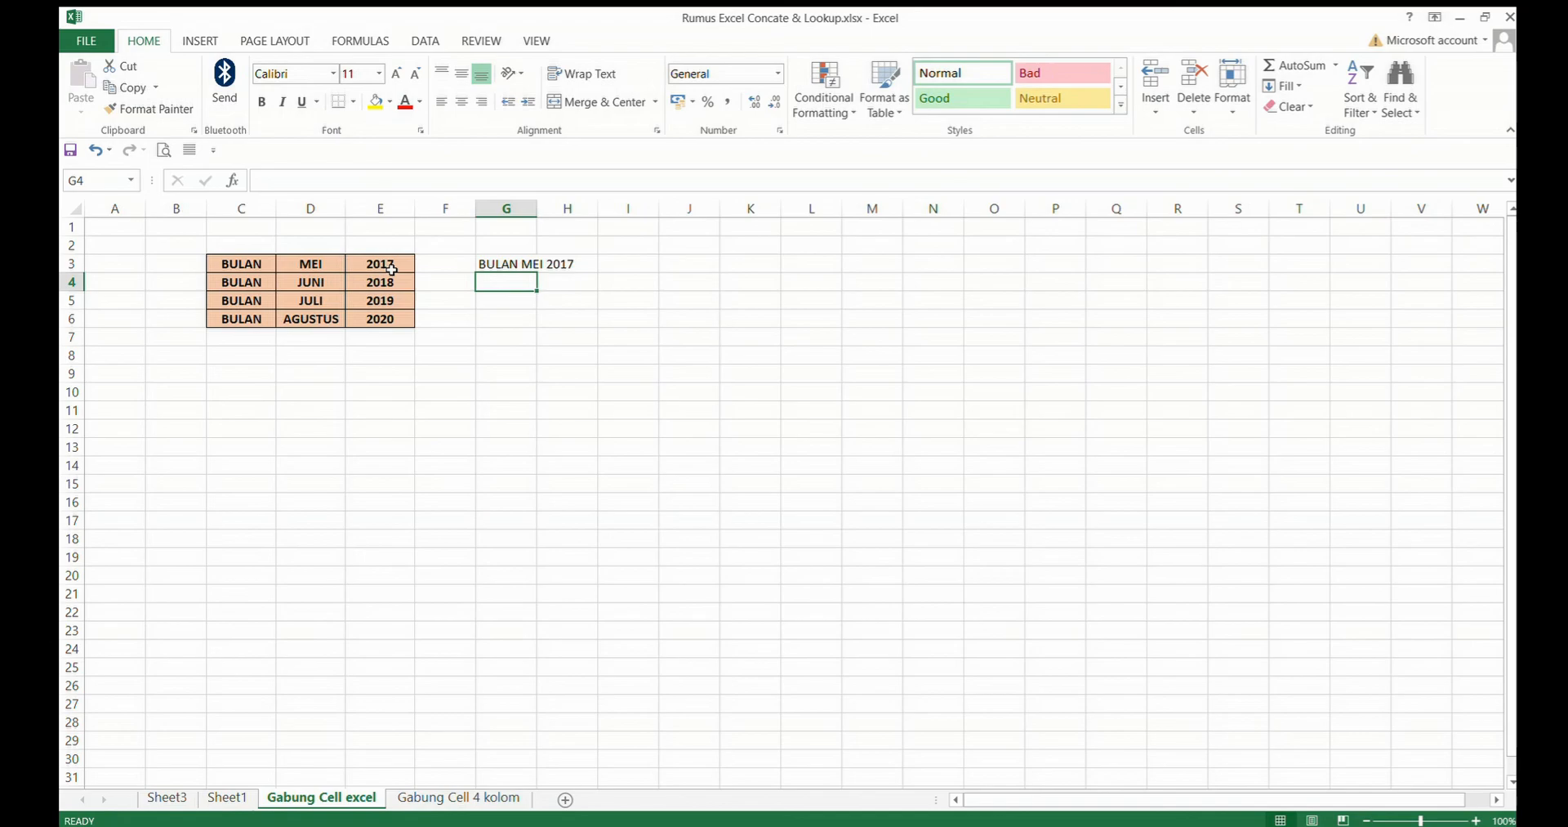
Step: Widen column G to fit the joined text and check the CONCATENATE formula in G3
{"action": "left_click_drag", "start_coordinate": [539, 214], "coordinate": [599, 221]}
{"action": "left_click", "coordinate": [569, 325]}
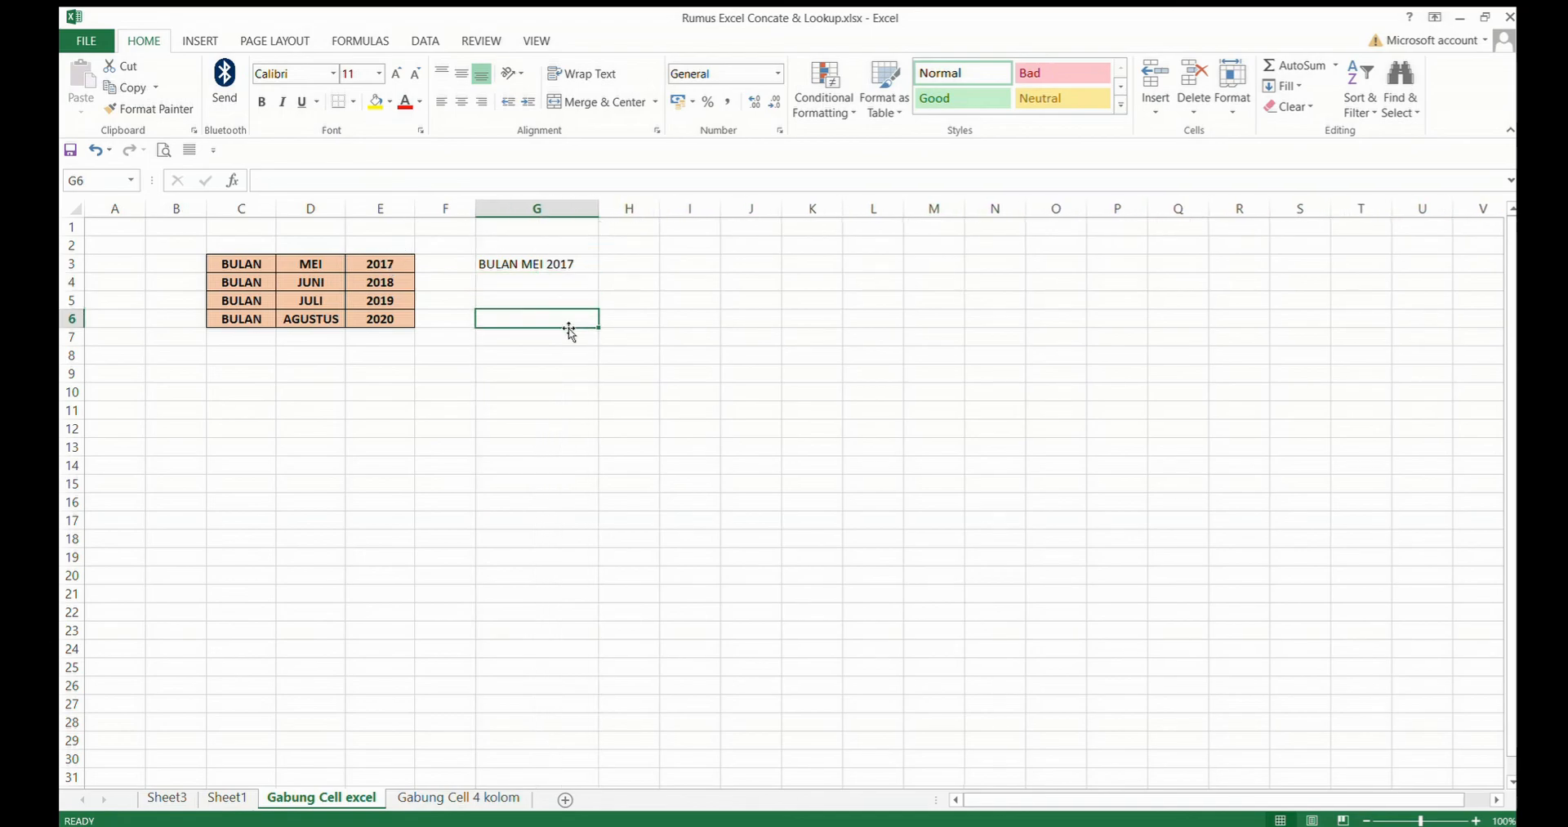
{"action": "left_click", "coordinate": [526, 266]}
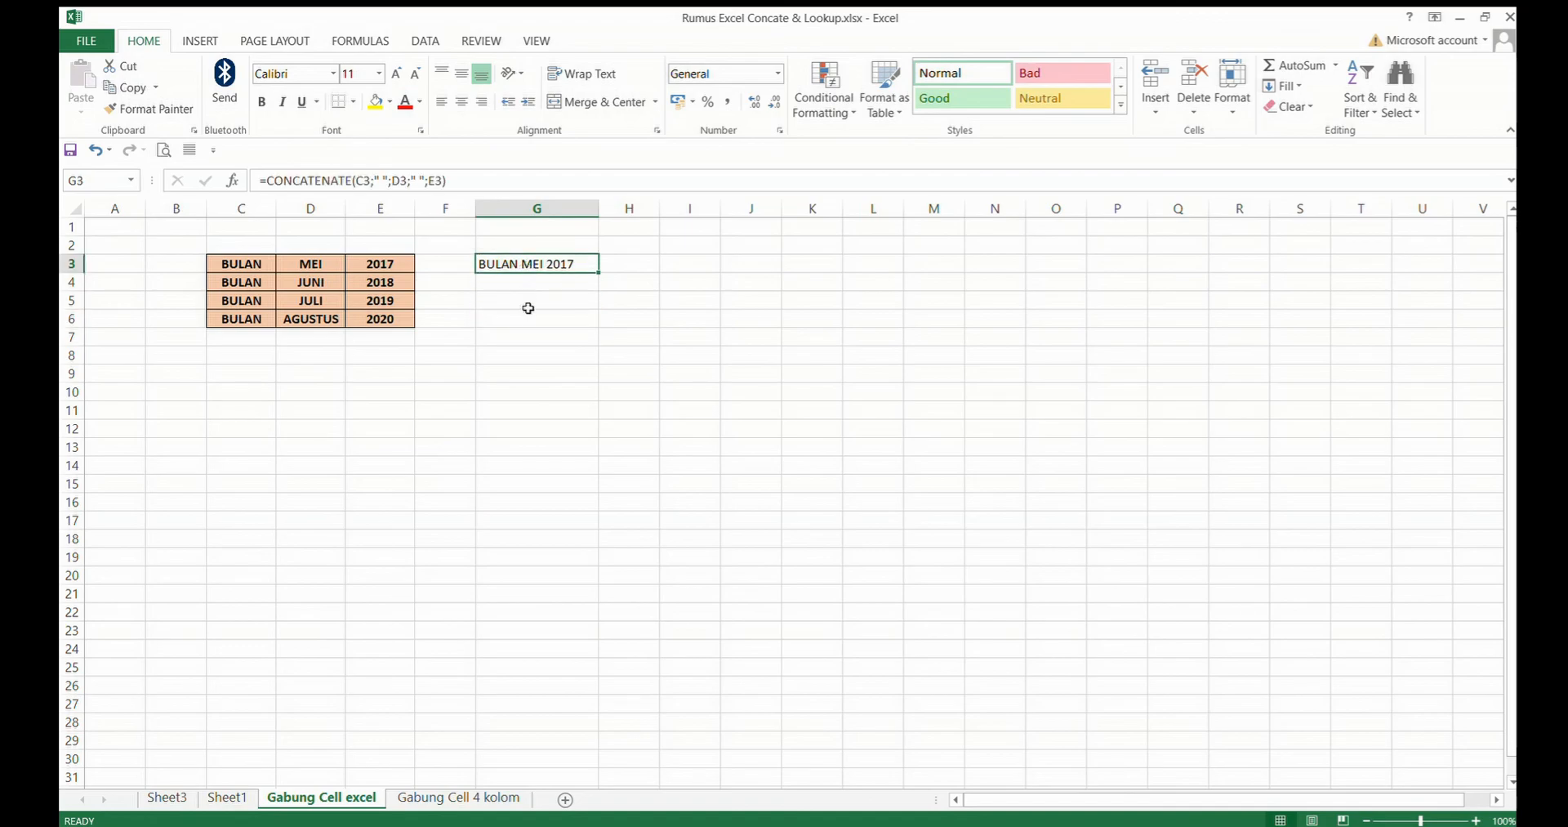
{"action": "left_click", "coordinate": [529, 302]}
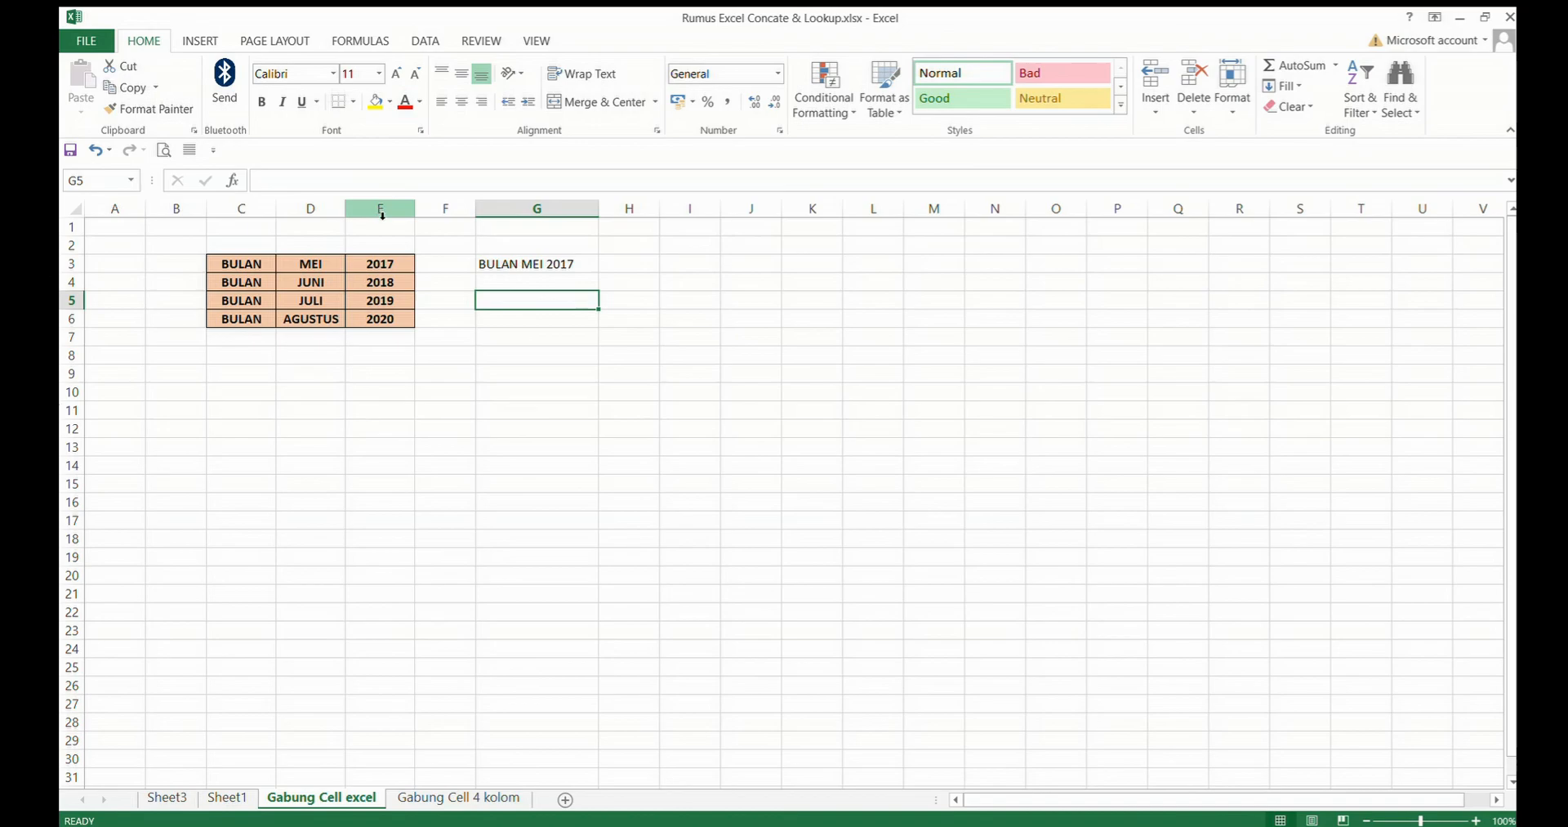
{"action": "left_click", "coordinate": [510, 266]}
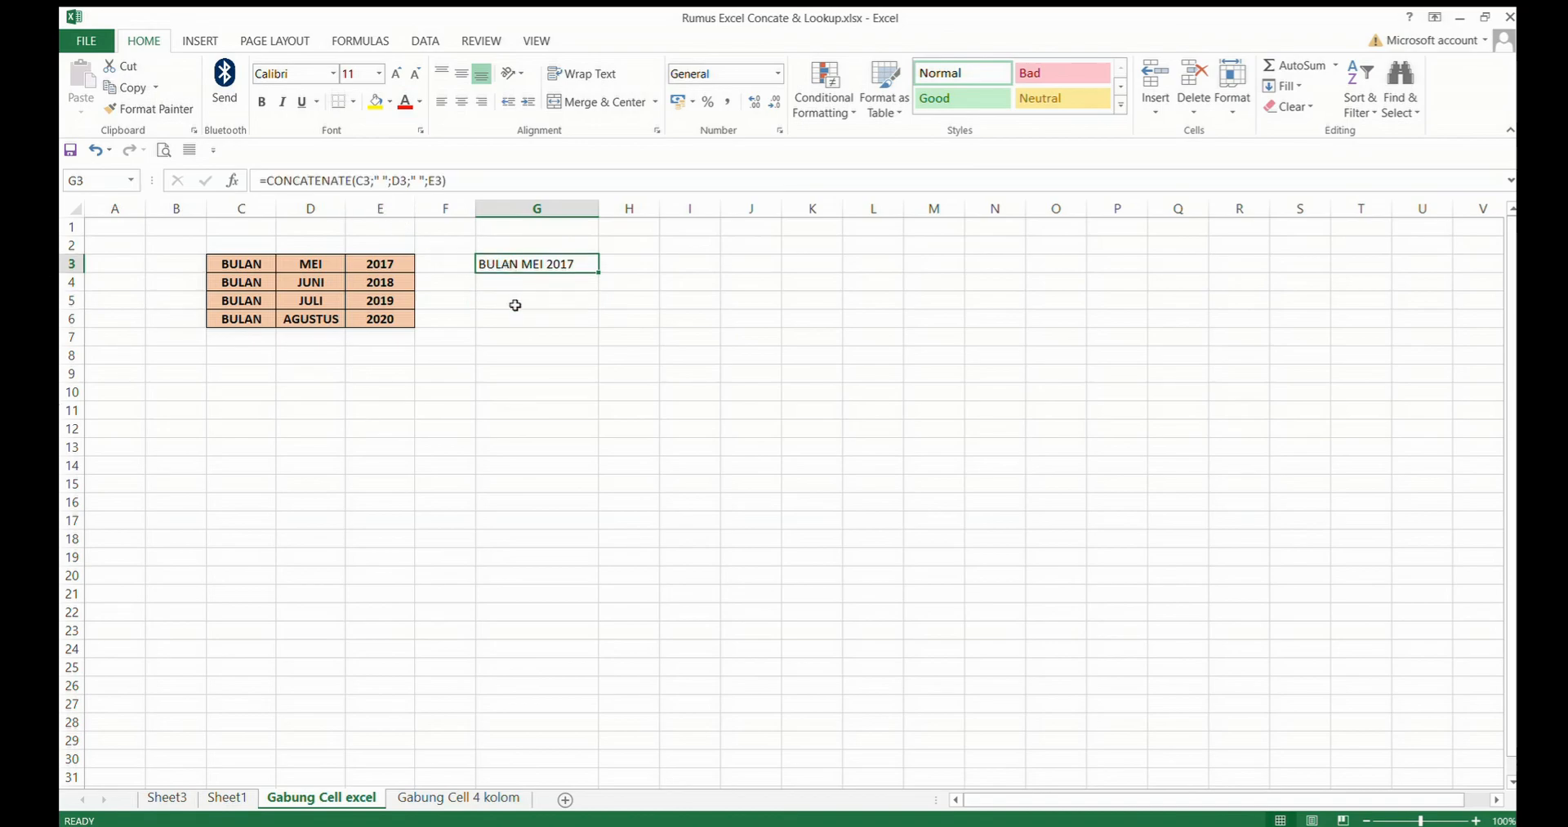
{"action": "left_click", "coordinate": [515, 304]}
{"action": "left_click", "coordinate": [510, 268]}
{"action": "left_click", "coordinate": [522, 320]}
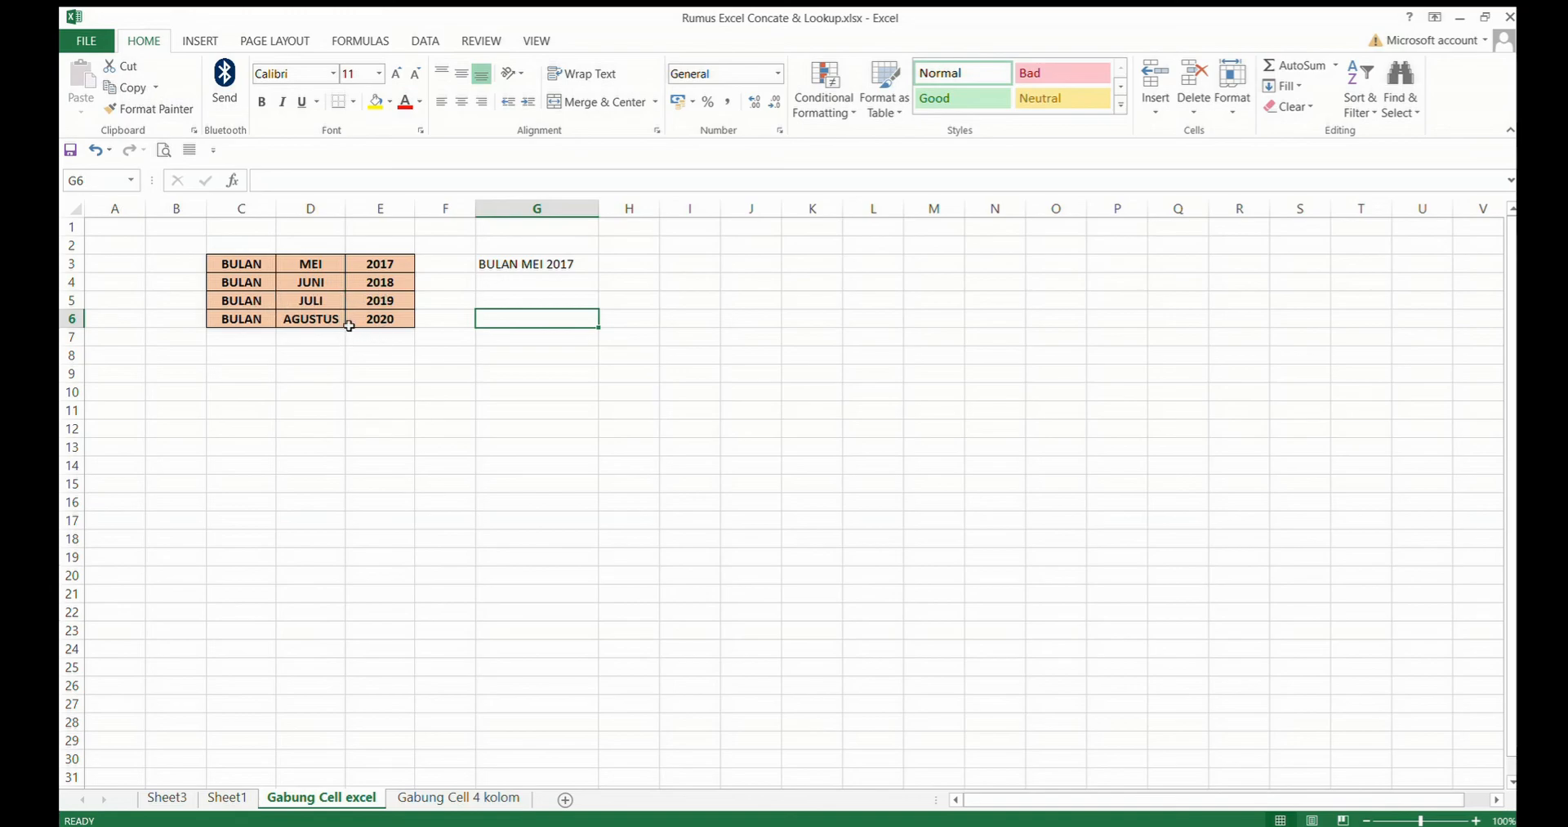
{"action": "key", "text": "Down"}
{"action": "key", "text": "Down"}
{"action": "key", "text": "Down"}
{"action": "key", "text": "Down"}
{"action": "key", "text": "Down"}
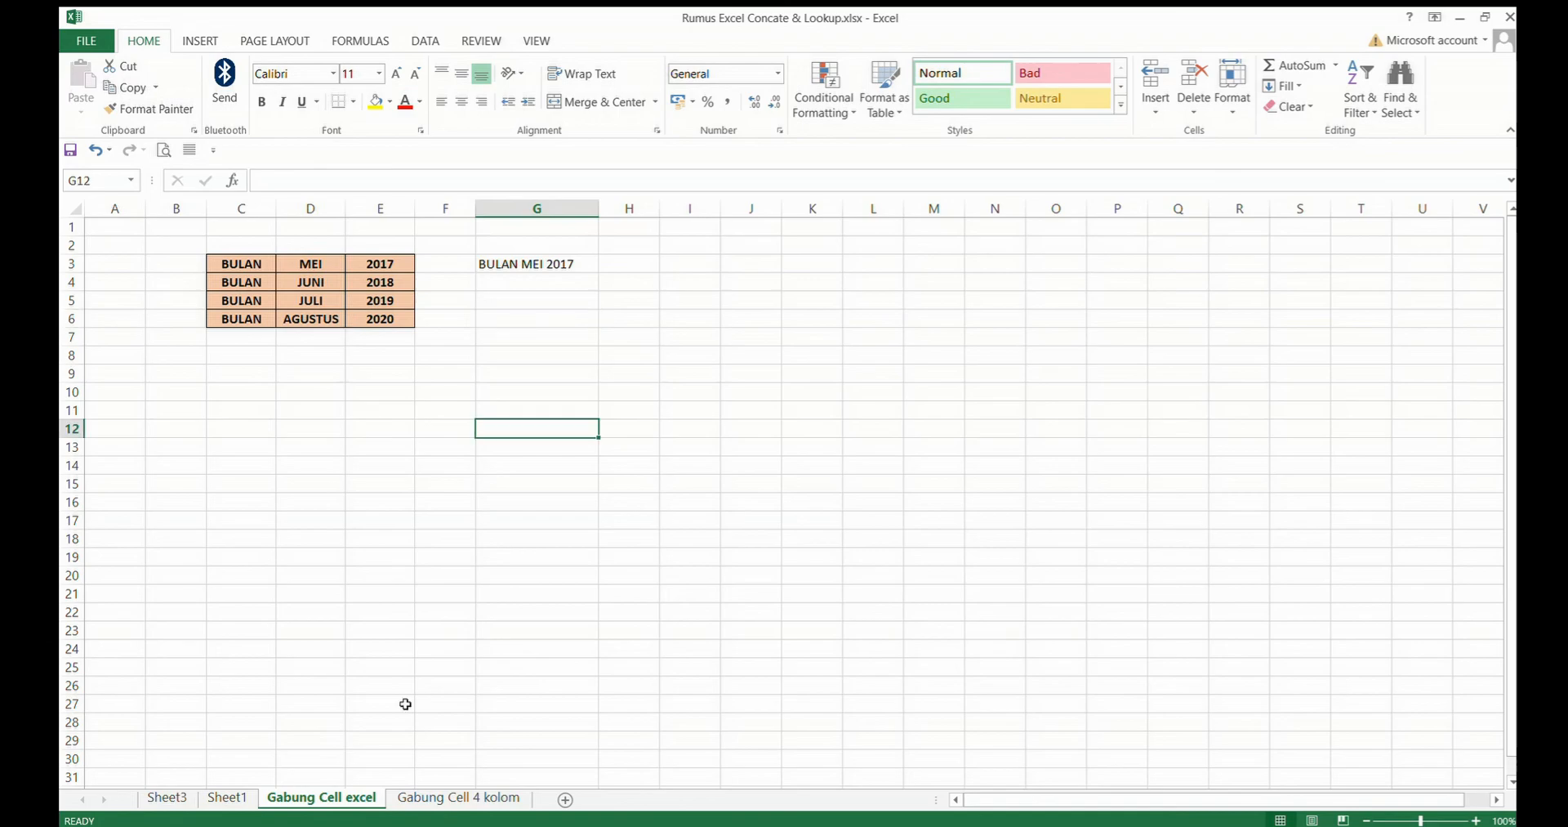
{"action": "left_click", "coordinate": [435, 560]}
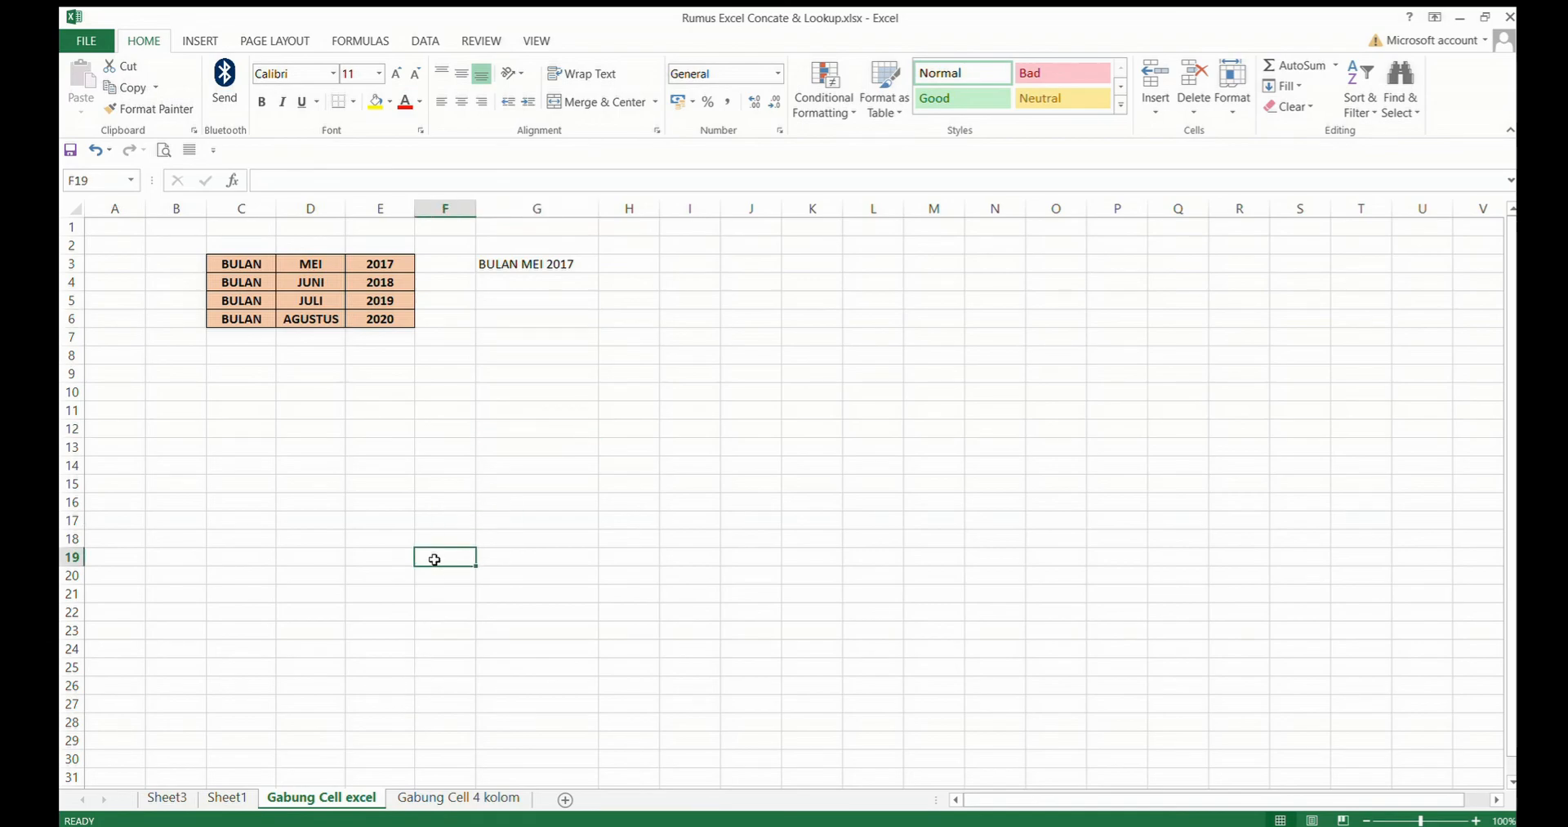
{"action": "left_click", "coordinate": [437, 614]}
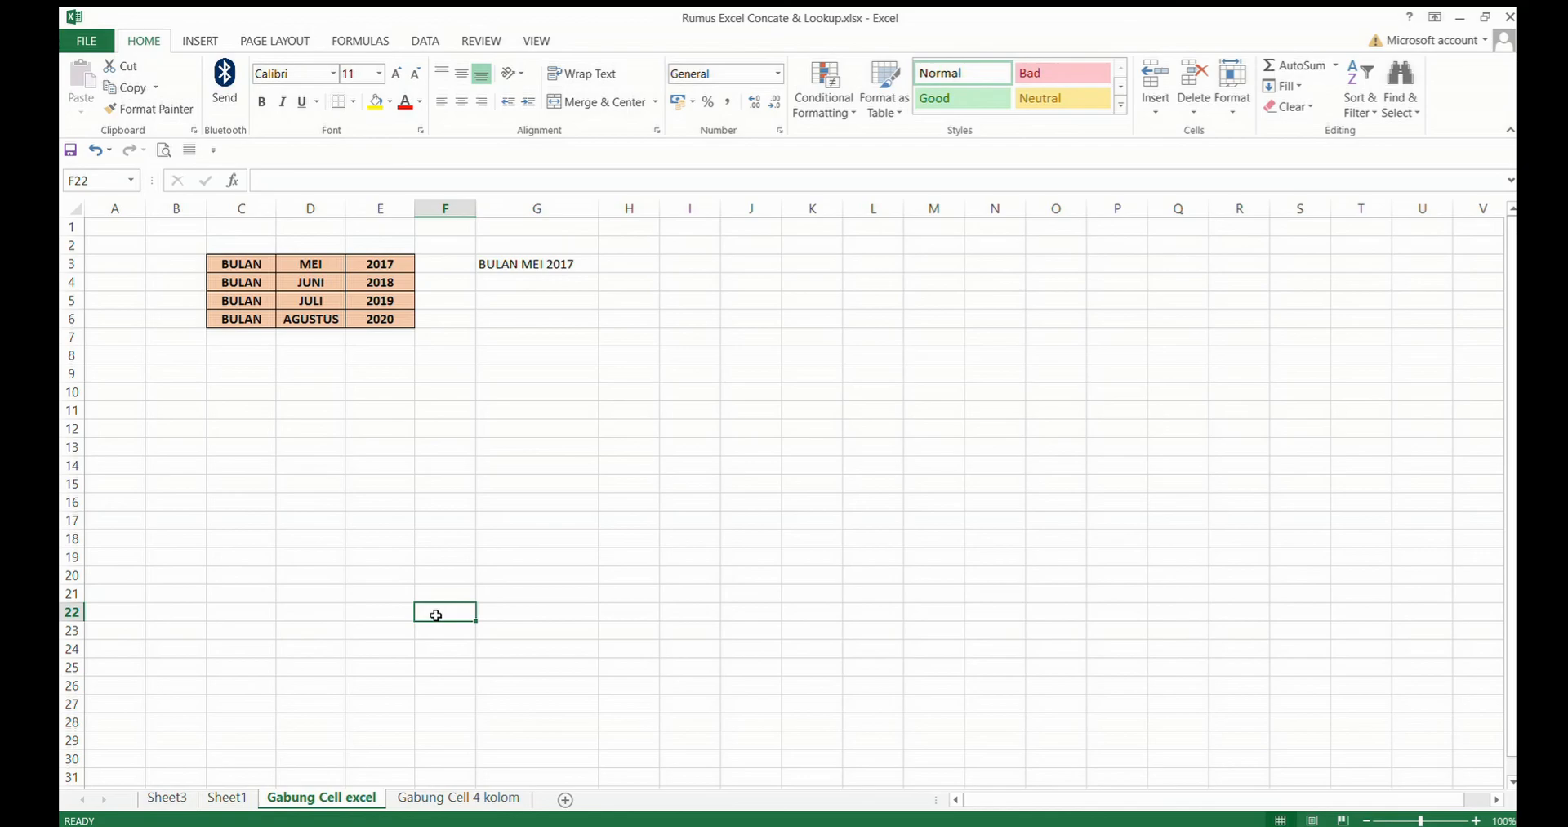
Step: On the Gabung Cell 4 kolom sheet, enter =CONCATENATE(C4;" ";D4;" ";E4;" ";F4) in G4 to join Nama, Usia, Ket and Status
{"action": "left_click", "coordinate": [431, 795]}
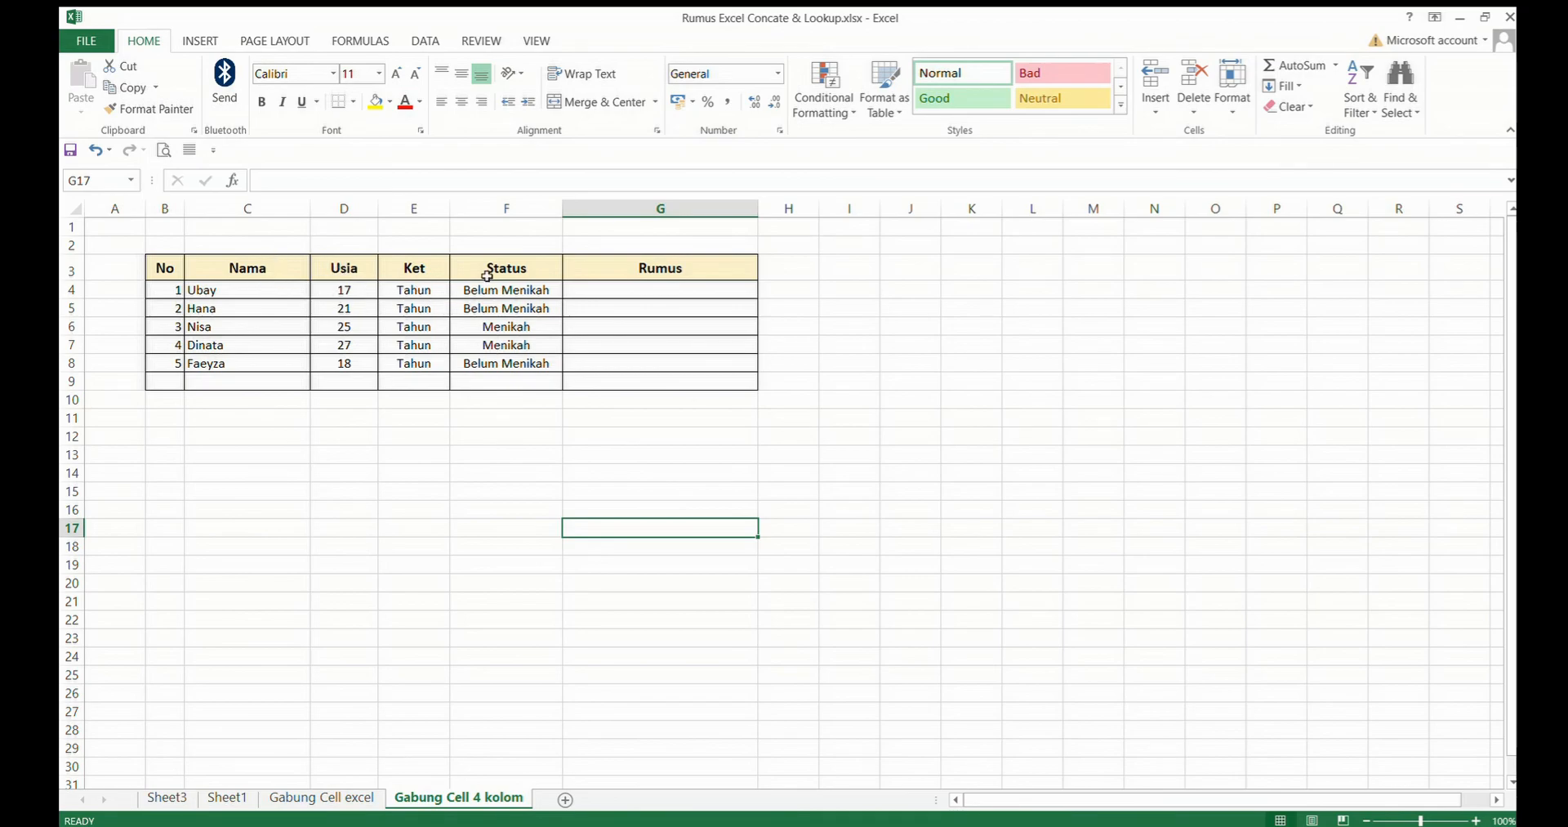
{"action": "left_click", "coordinate": [579, 296]}
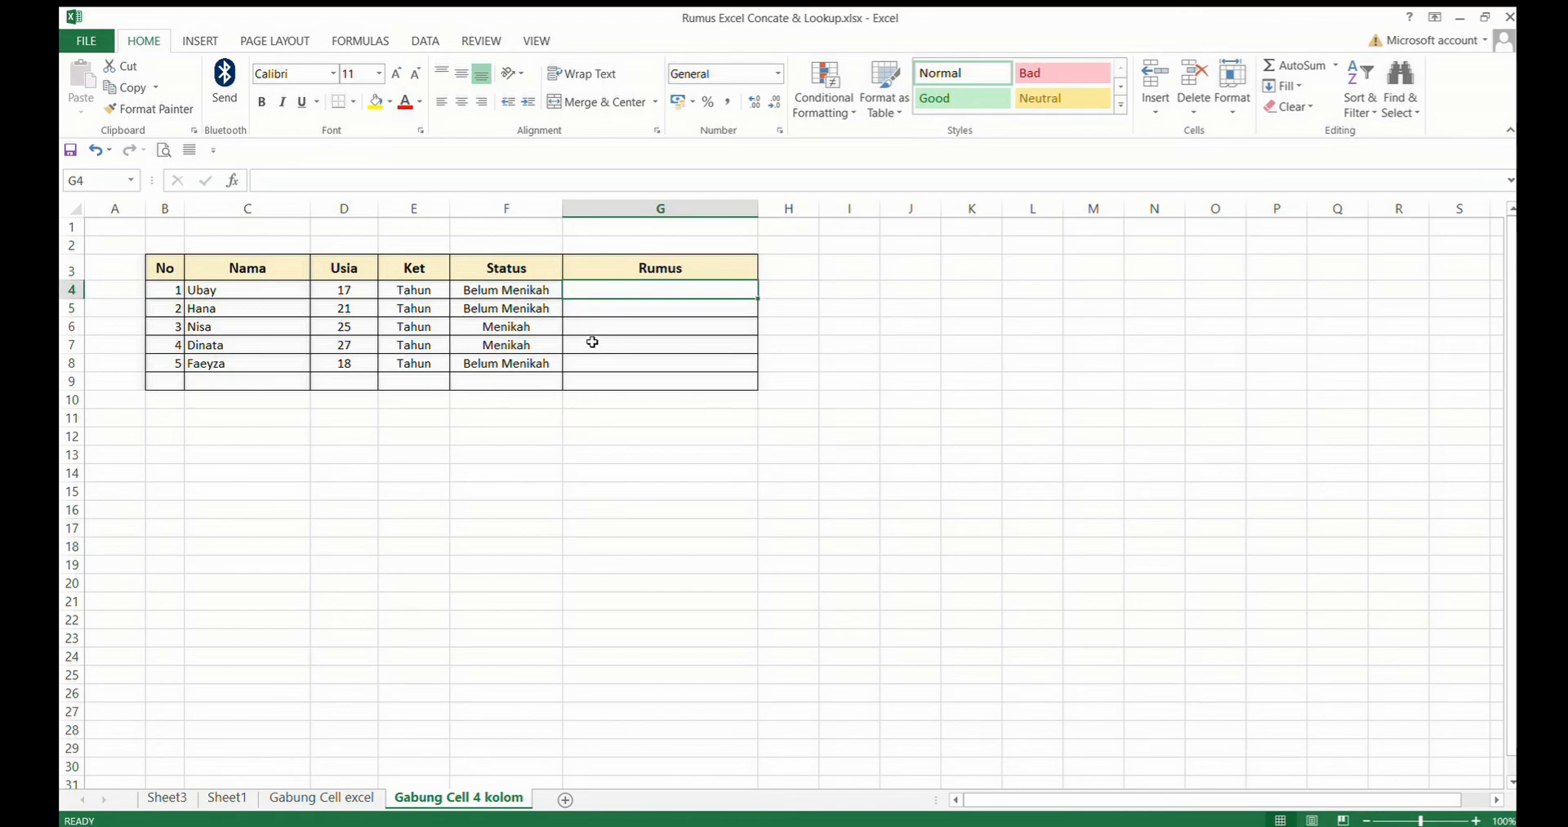
{"action": "type", "text": "="}
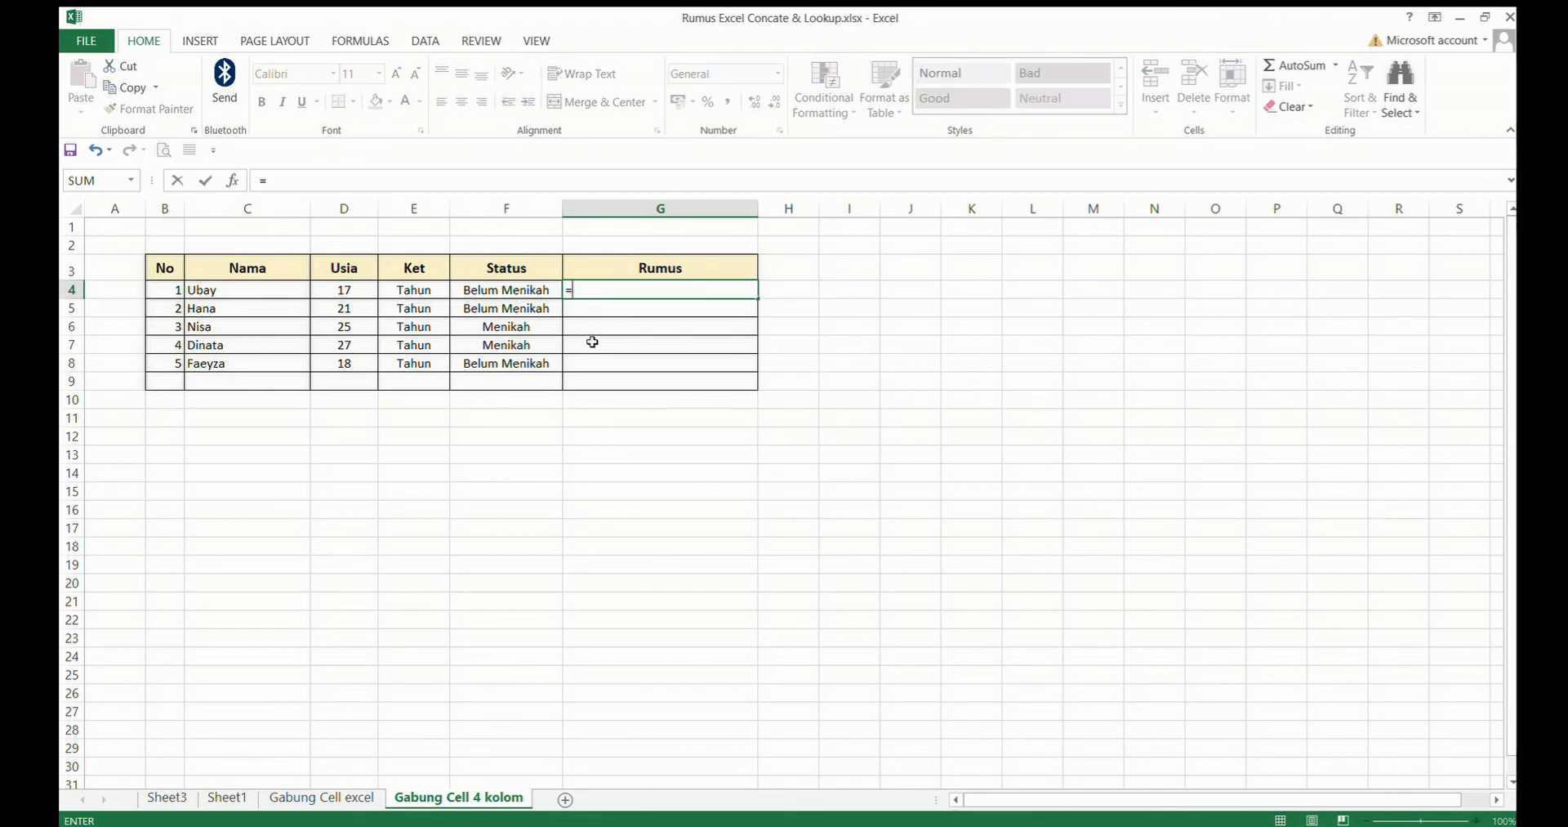
{"action": "type", "text": "concatenate"}
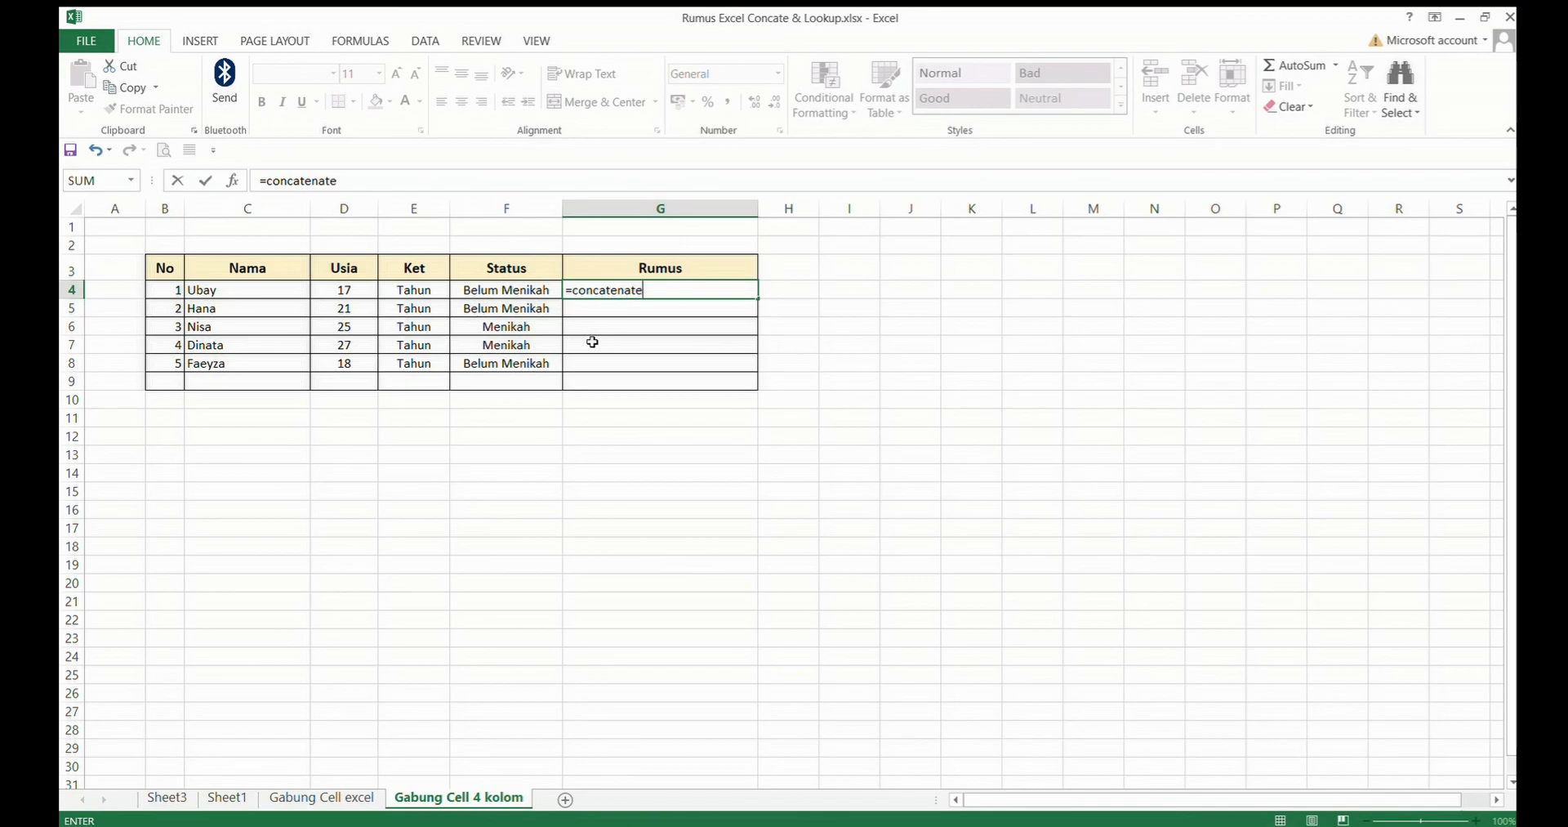
{"action": "type", "text": "("}
{"action": "left_click", "coordinate": [283, 294]}
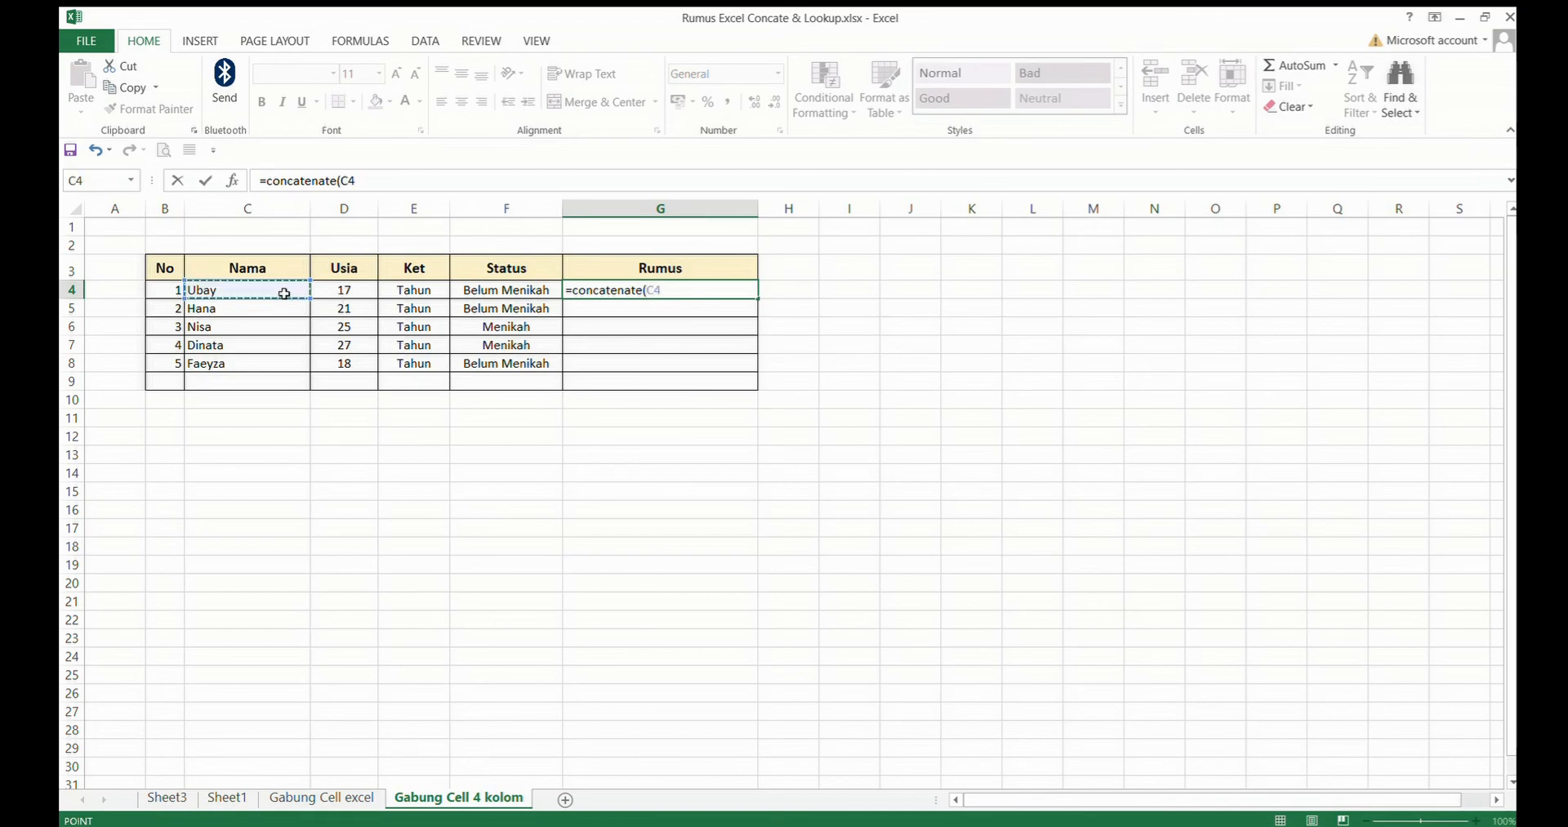
{"action": "type", "text": ";\" \";"}
{"action": "left_click", "coordinate": [360, 295]}
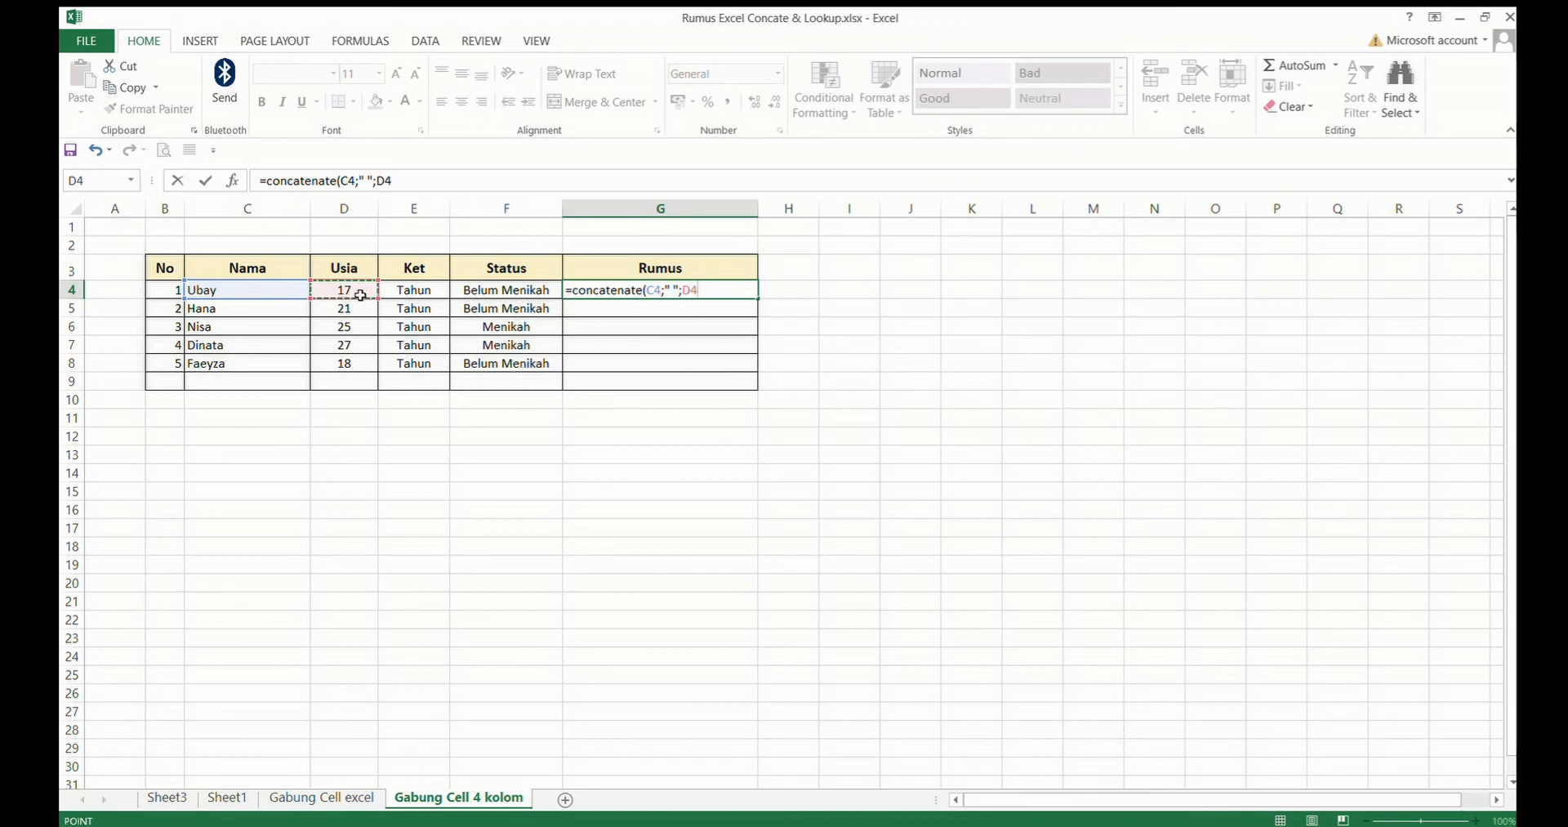
{"action": "type", "text": ";\" \";"}
{"action": "left_click", "coordinate": [422, 307]}
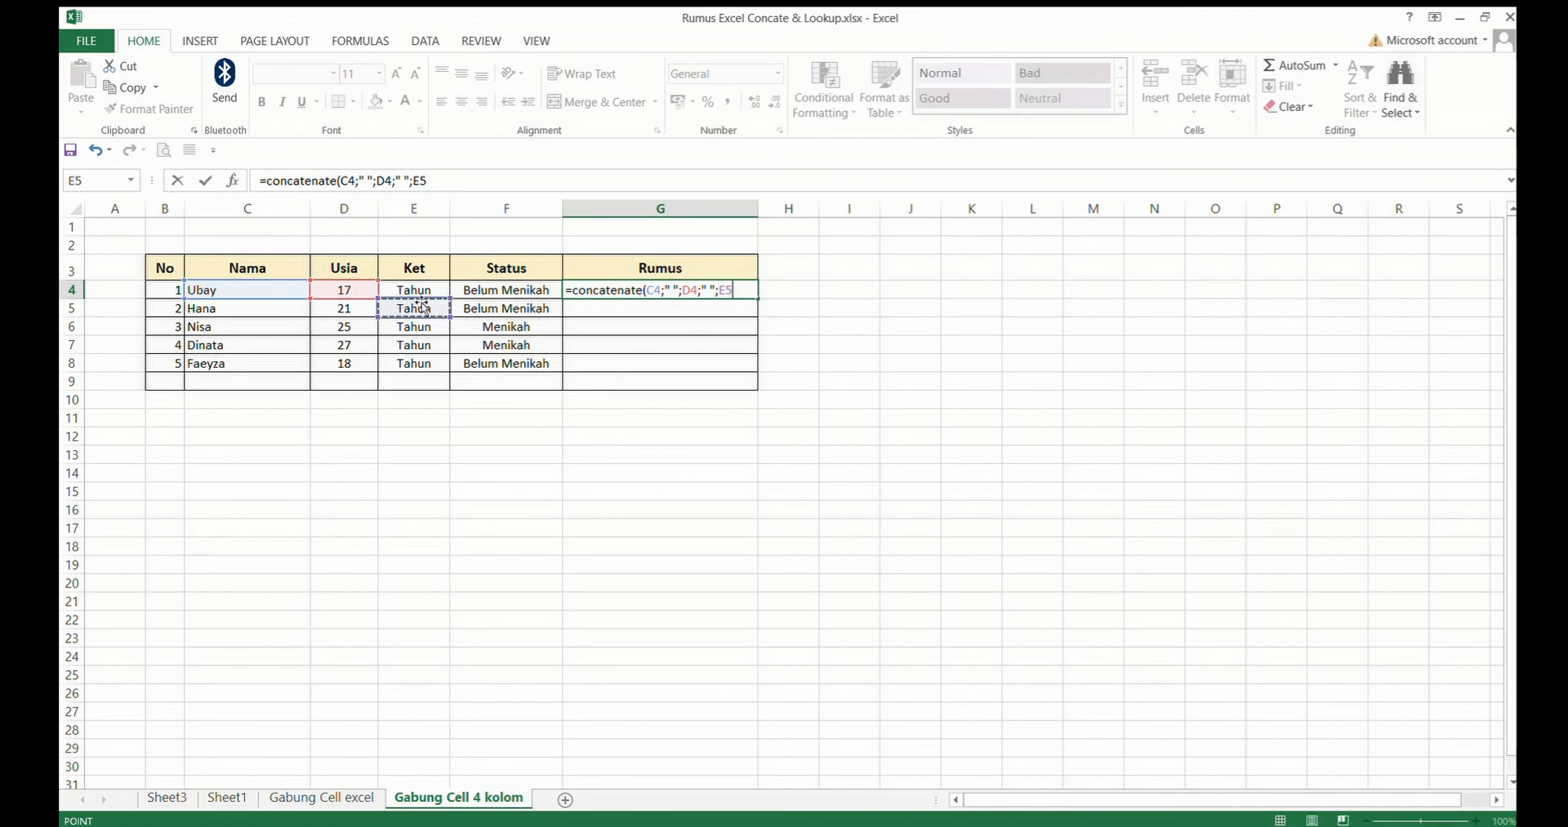
{"action": "type", "text": ";\" \";"}
{"action": "left_click", "coordinate": [489, 292]}
{"action": "left_click_drag", "start_coordinate": [426, 301], "coordinate": [426, 290]}
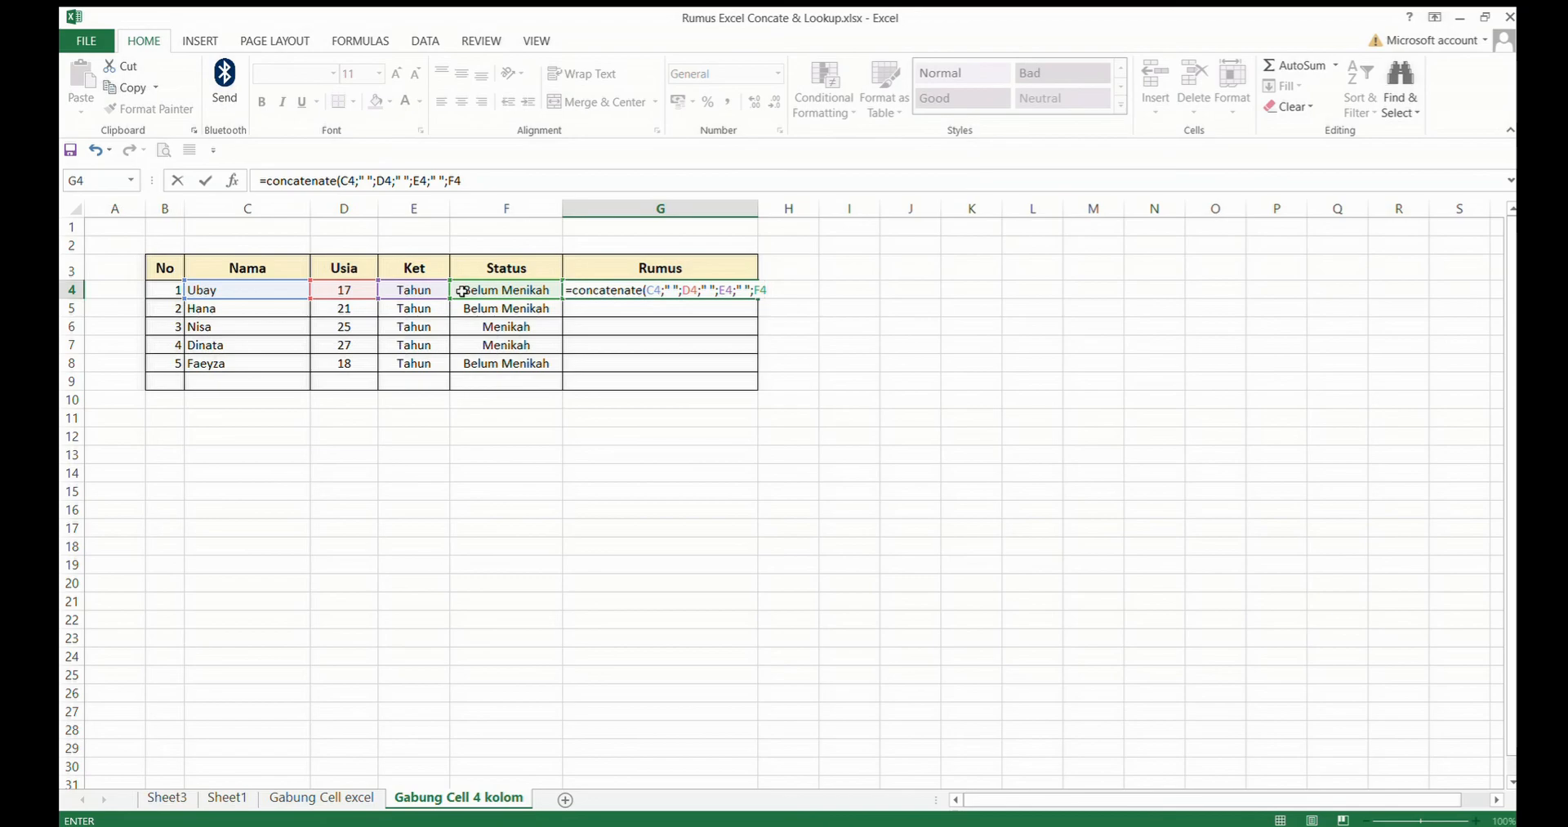
{"action": "type", "text": ")"}
{"action": "key", "text": "Return"}
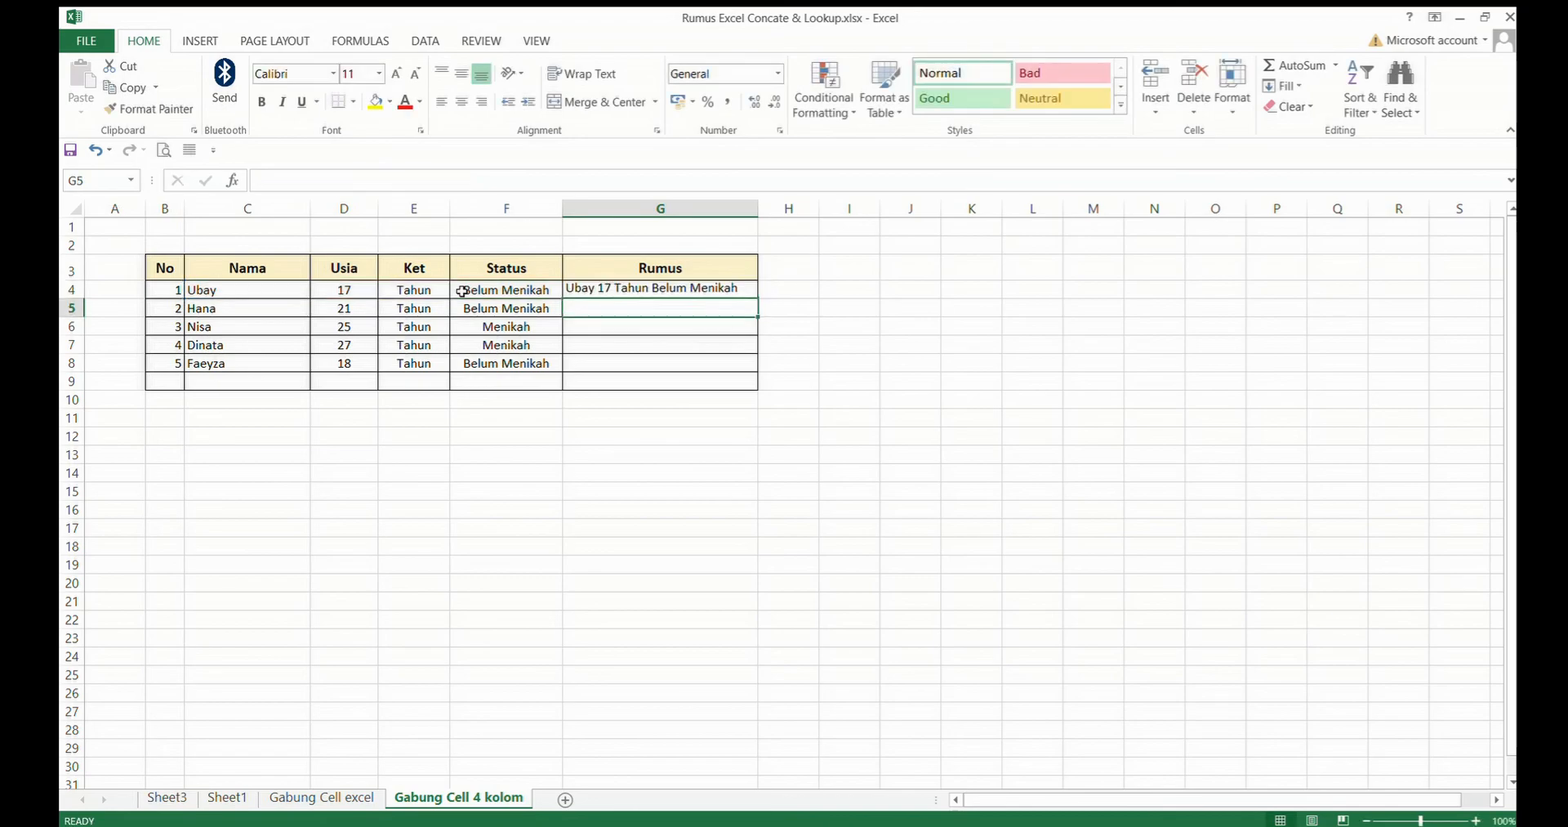
{"action": "left_click", "coordinate": [651, 343]}
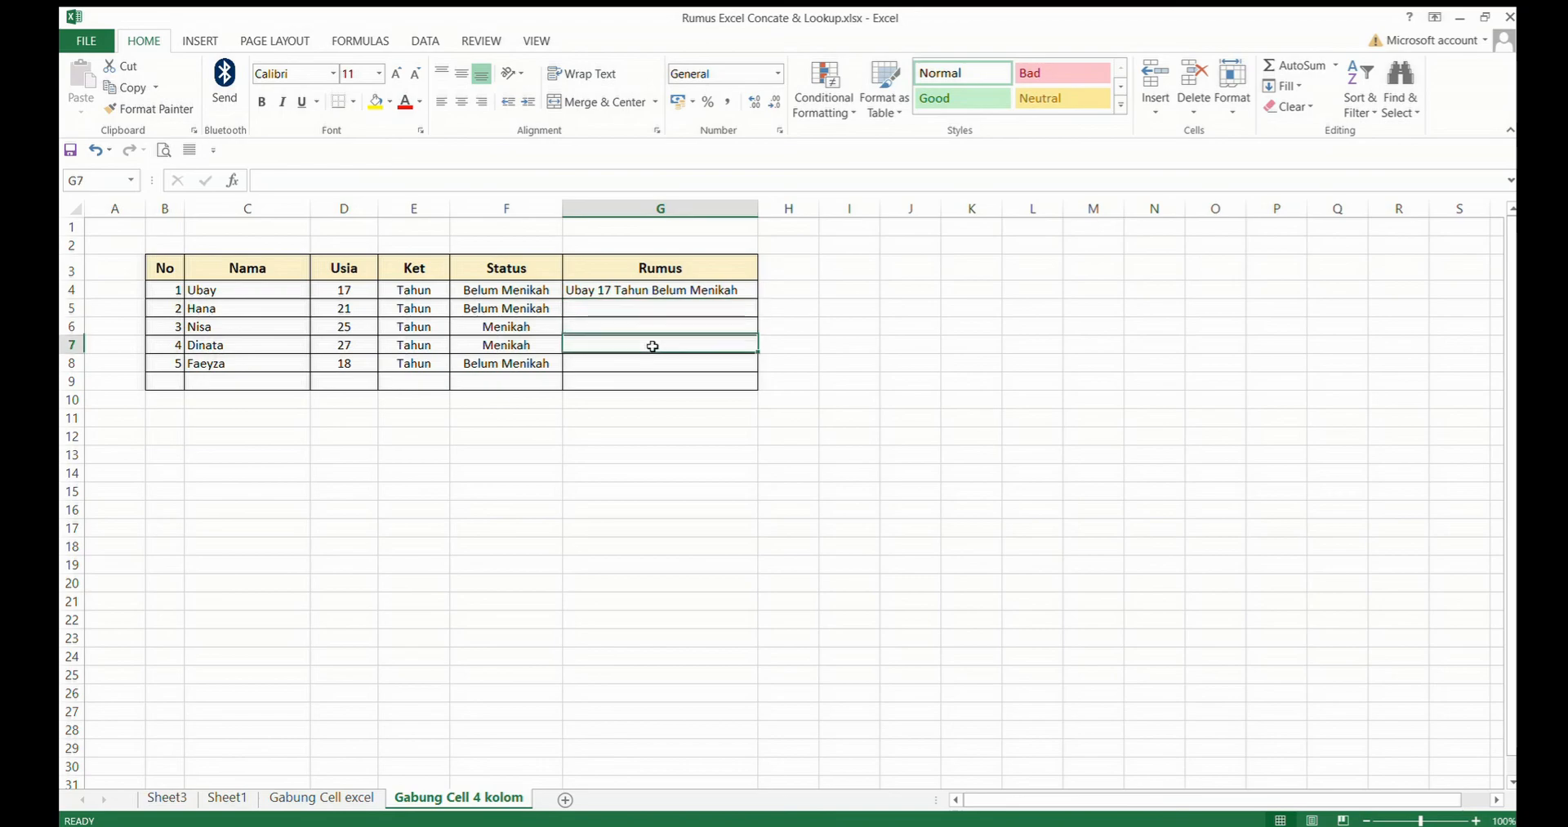
{"action": "left_click", "coordinate": [666, 293]}
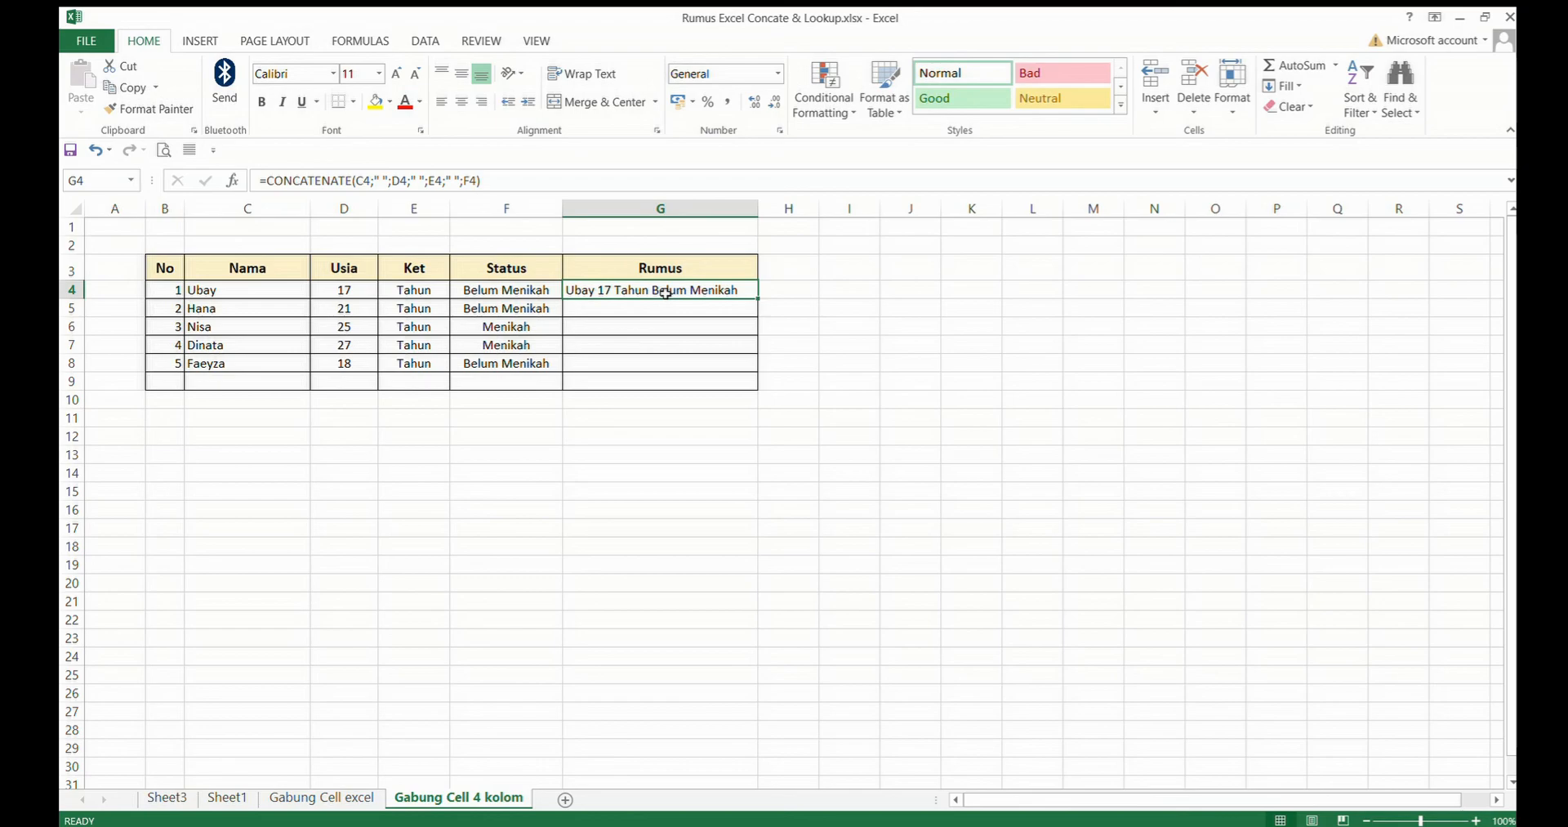
{"action": "key", "text": "Down"}
{"action": "key", "text": "Down"}
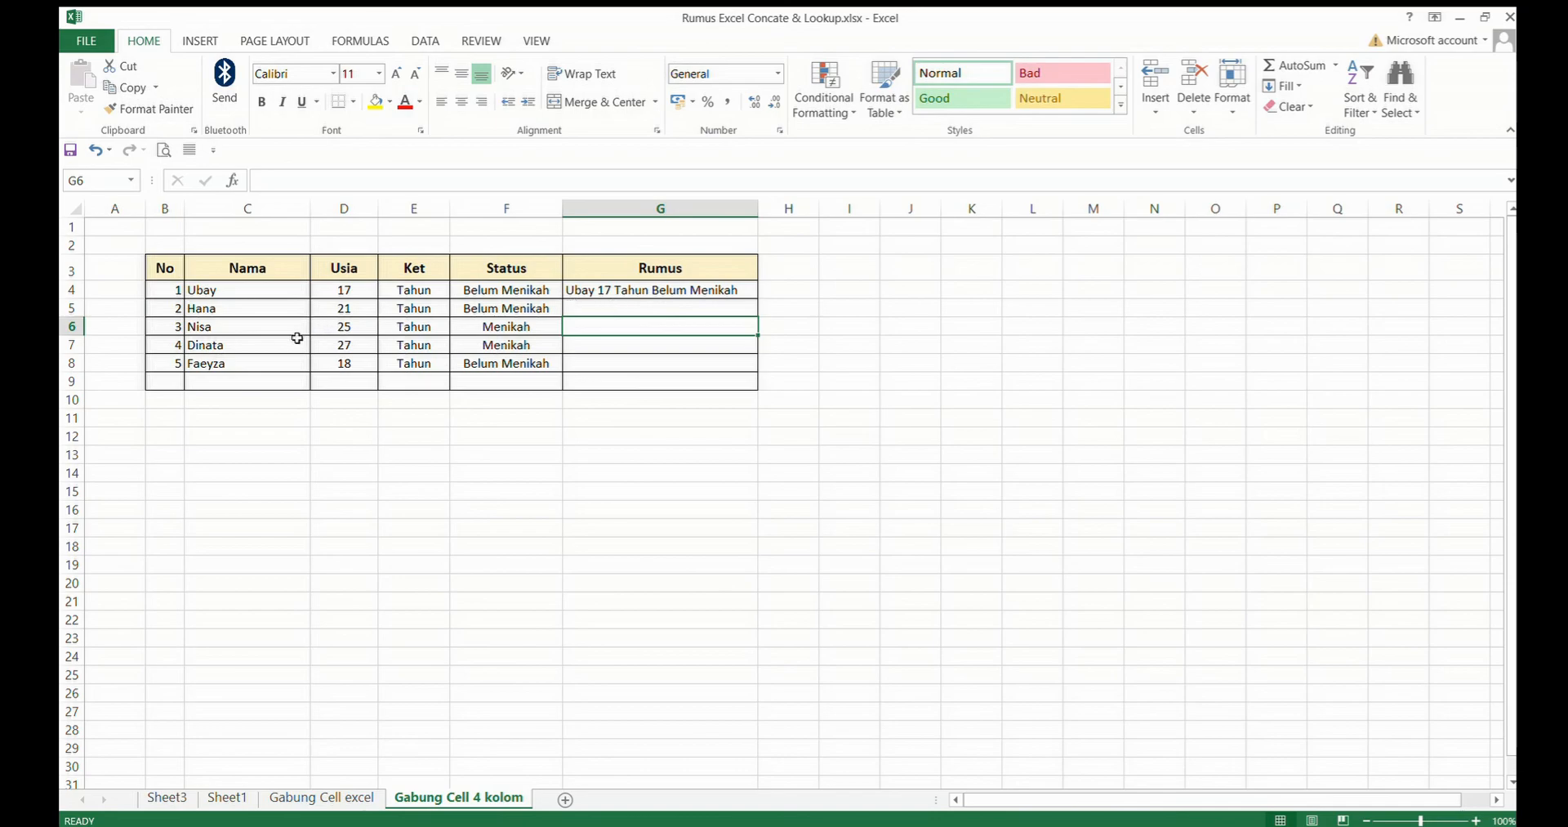
{"action": "left_click", "coordinate": [629, 347]}
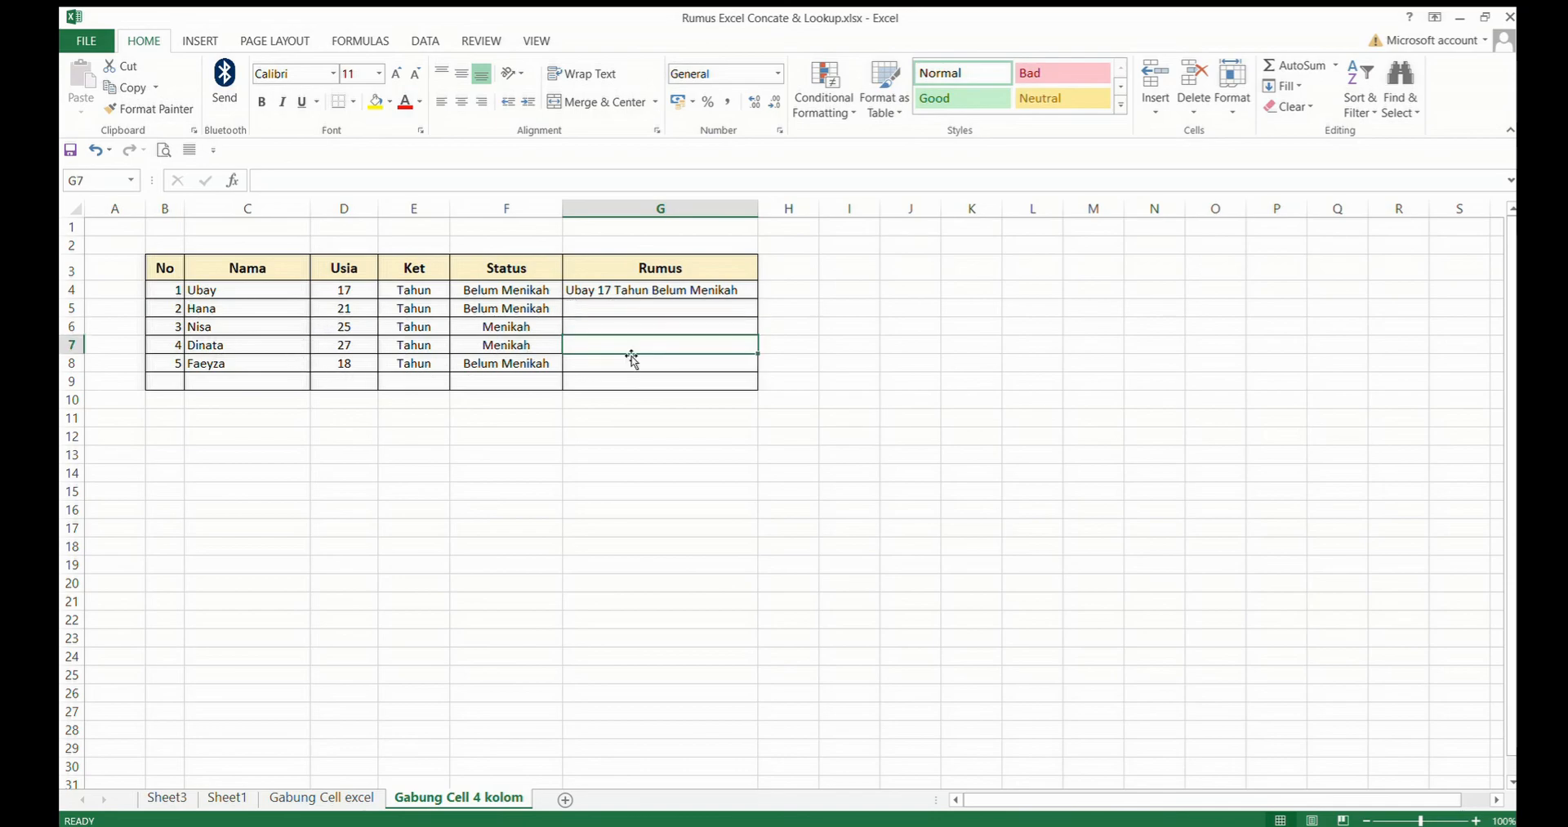
Step: Copy G4's CONCATENATE formula down the Rumus column to G5:G8 and review the joined entries
{"action": "left_click", "coordinate": [636, 296]}
{"action": "key", "text": "ctrl+c"}
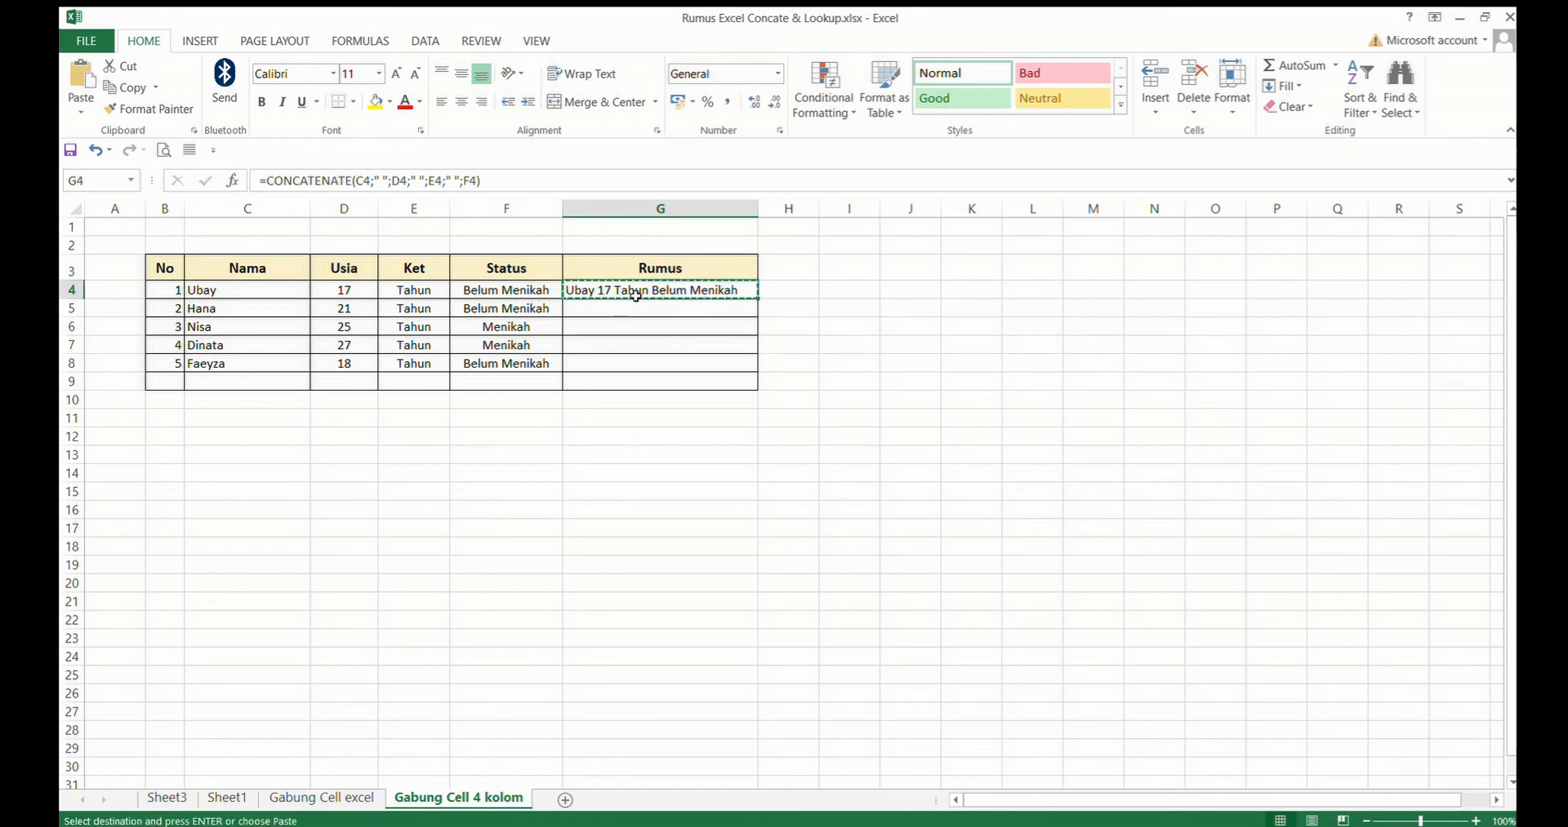
{"action": "left_click_drag", "start_coordinate": [637, 309], "coordinate": [642, 363]}
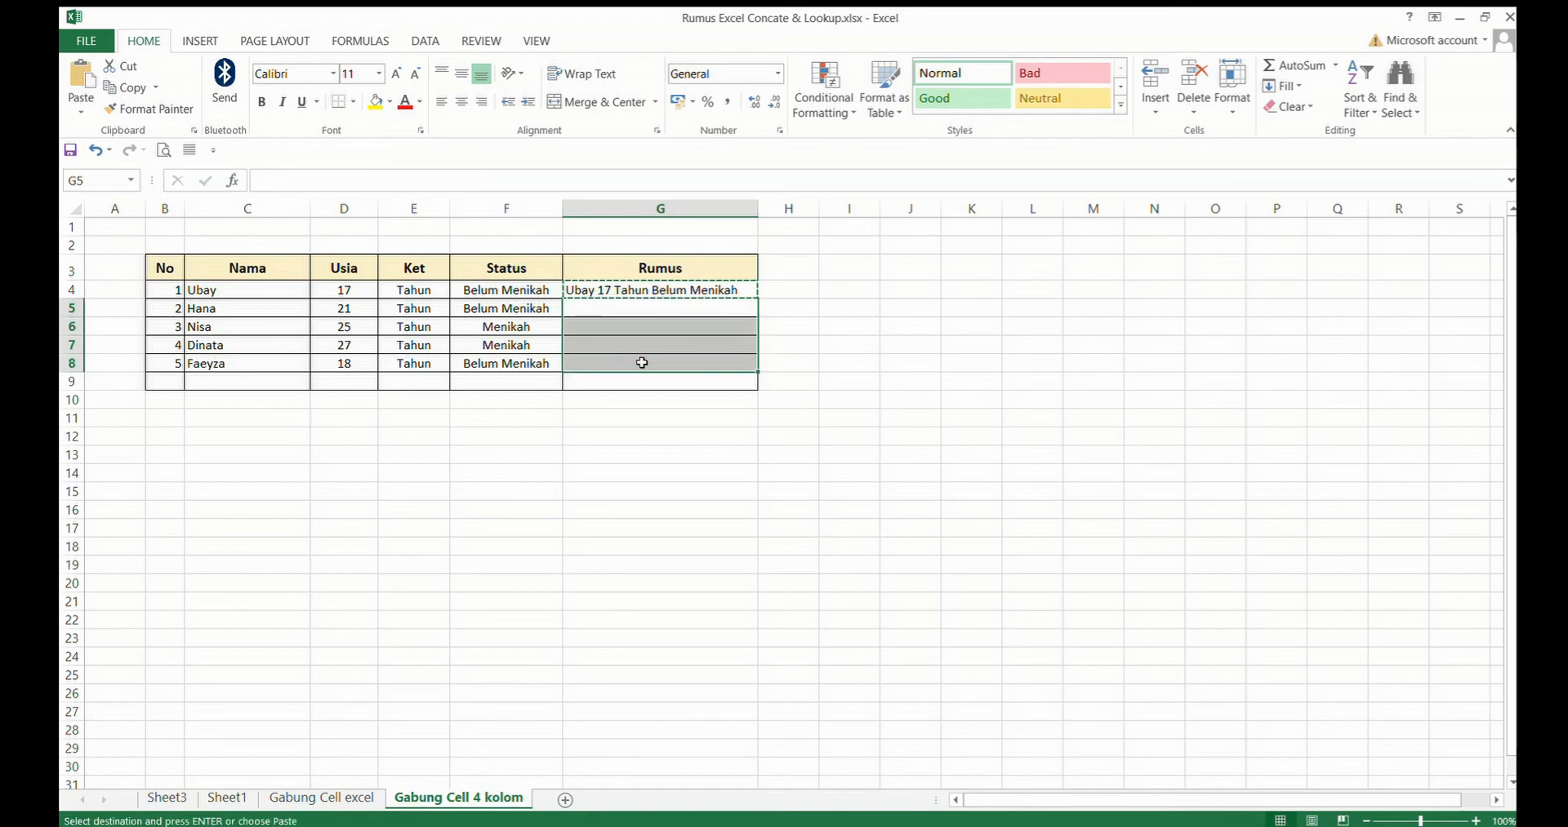
{"action": "key", "text": "Return"}
{"action": "left_click", "coordinate": [855, 305]}
{"action": "left_click_drag", "start_coordinate": [898, 363], "coordinate": [882, 378]}
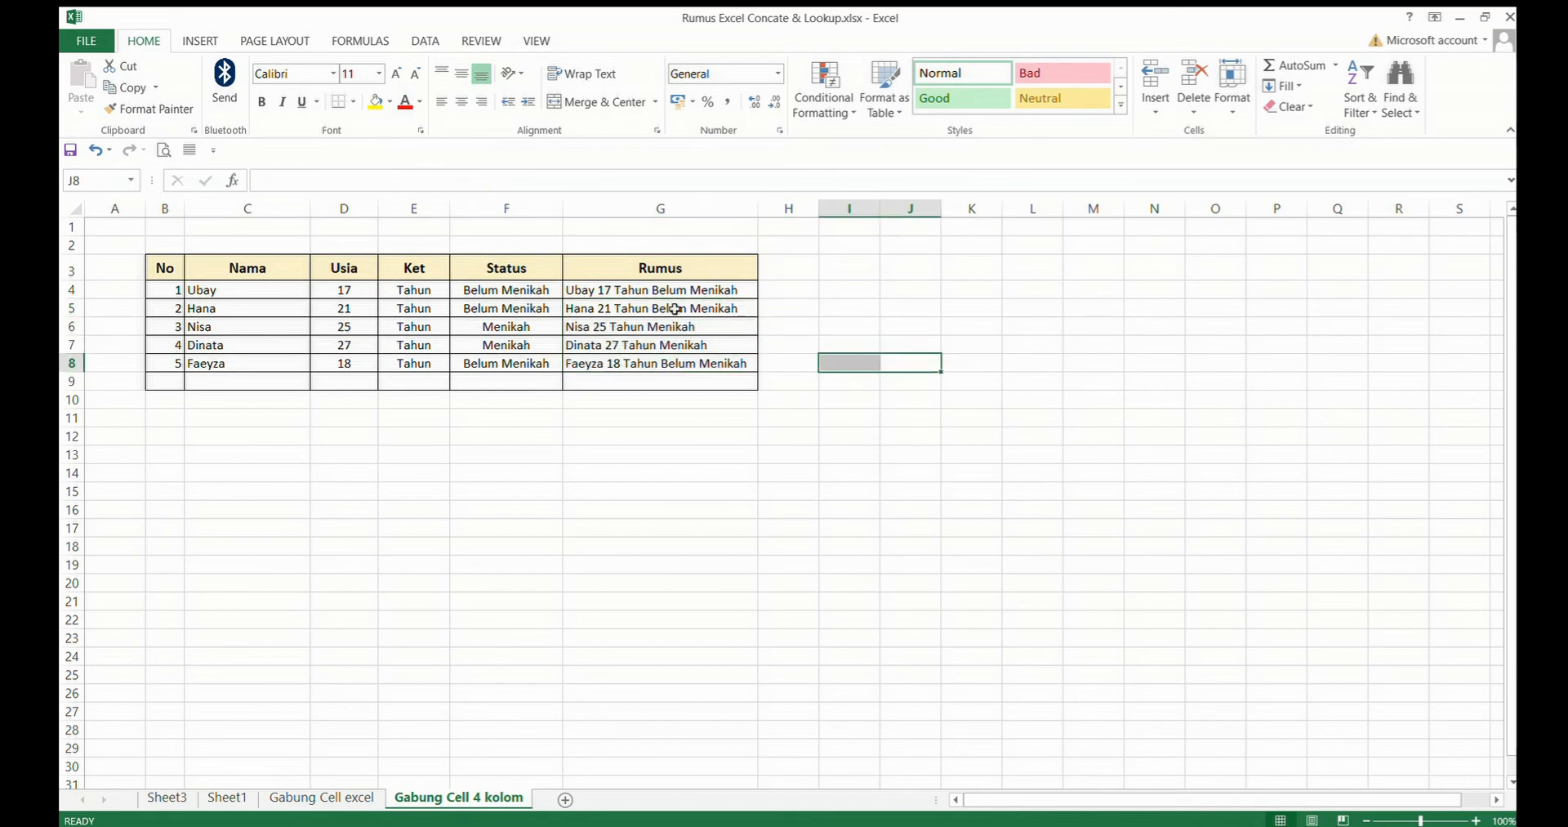
{"action": "left_click_drag", "start_coordinate": [674, 309], "coordinate": [675, 361]}
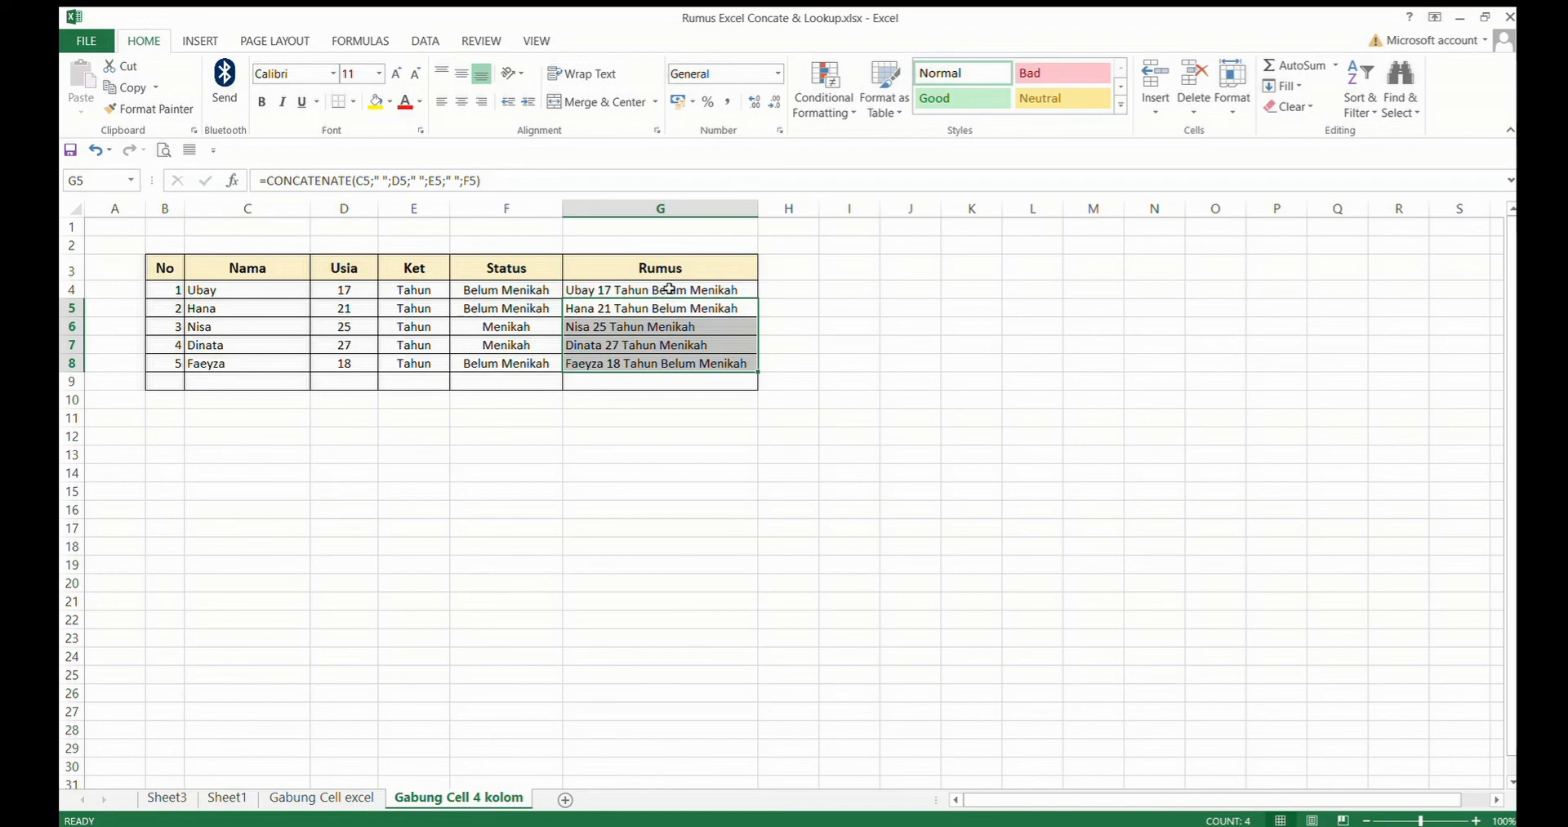
{"action": "left_click_drag", "start_coordinate": [663, 290], "coordinate": [686, 363]}
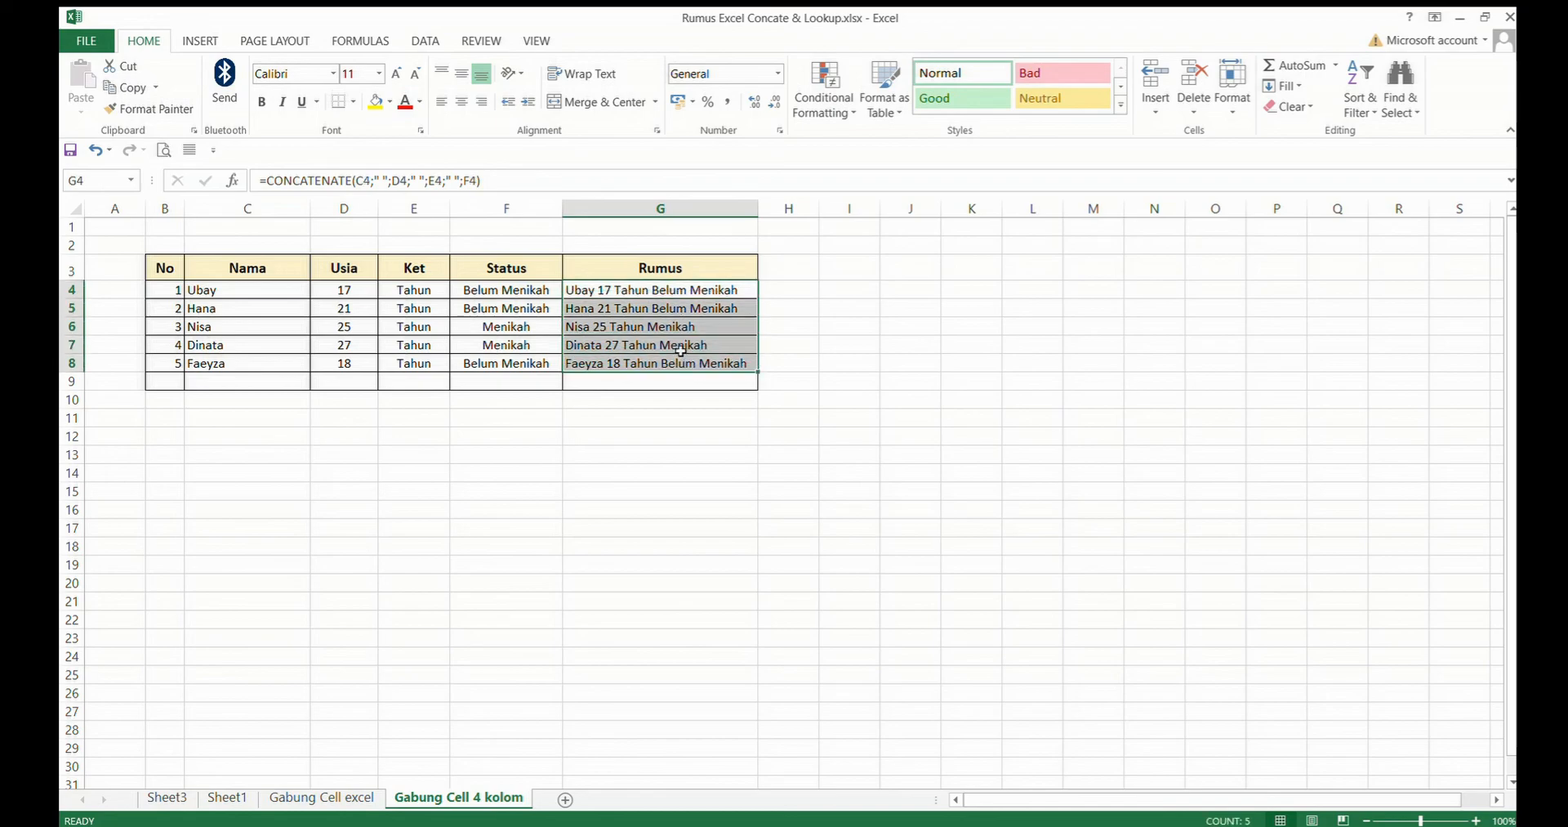
{"action": "left_click", "coordinate": [849, 294]}
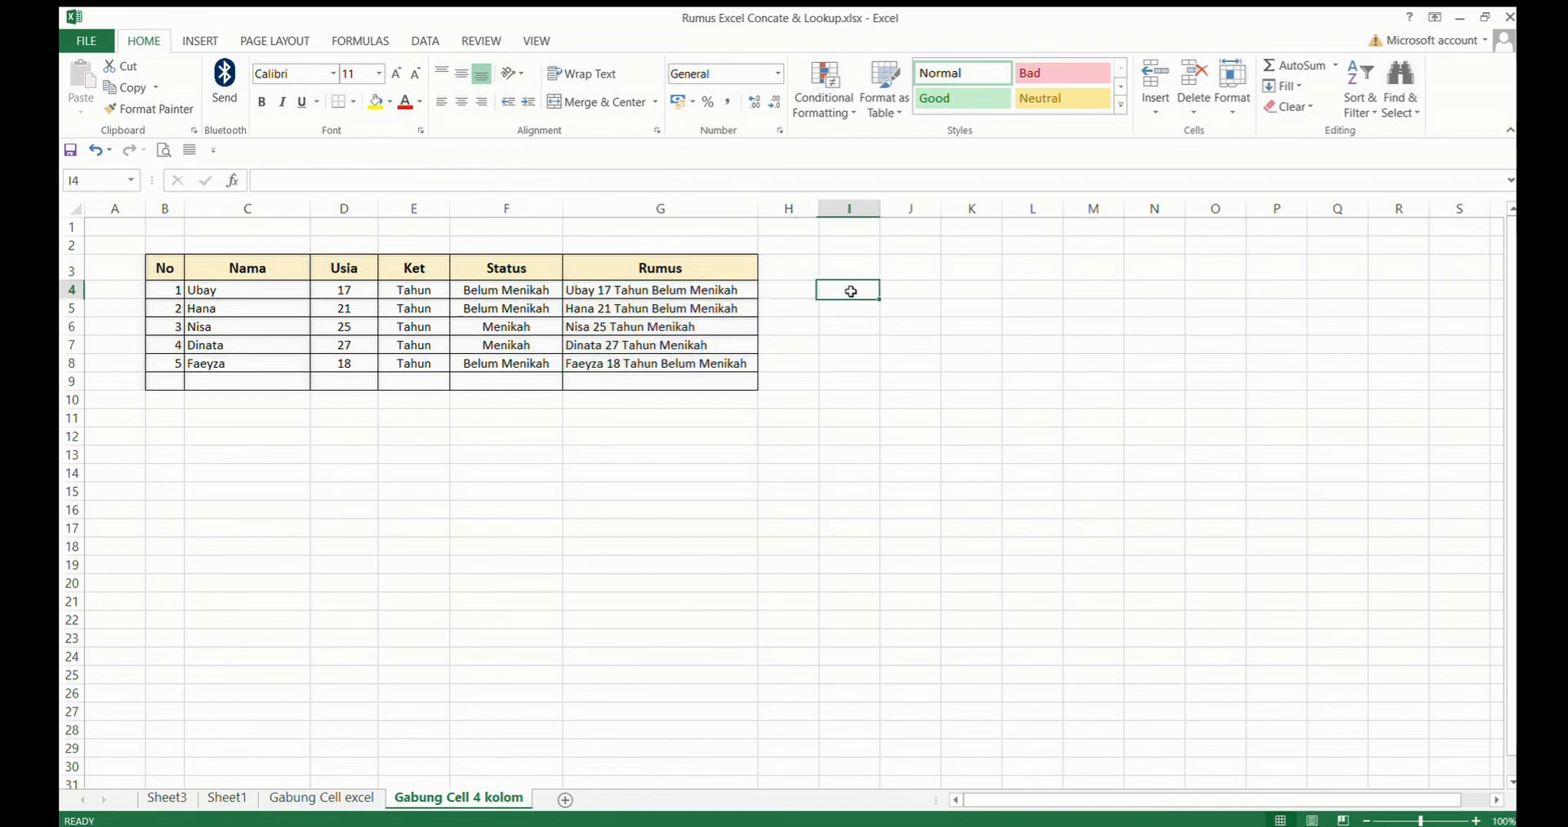